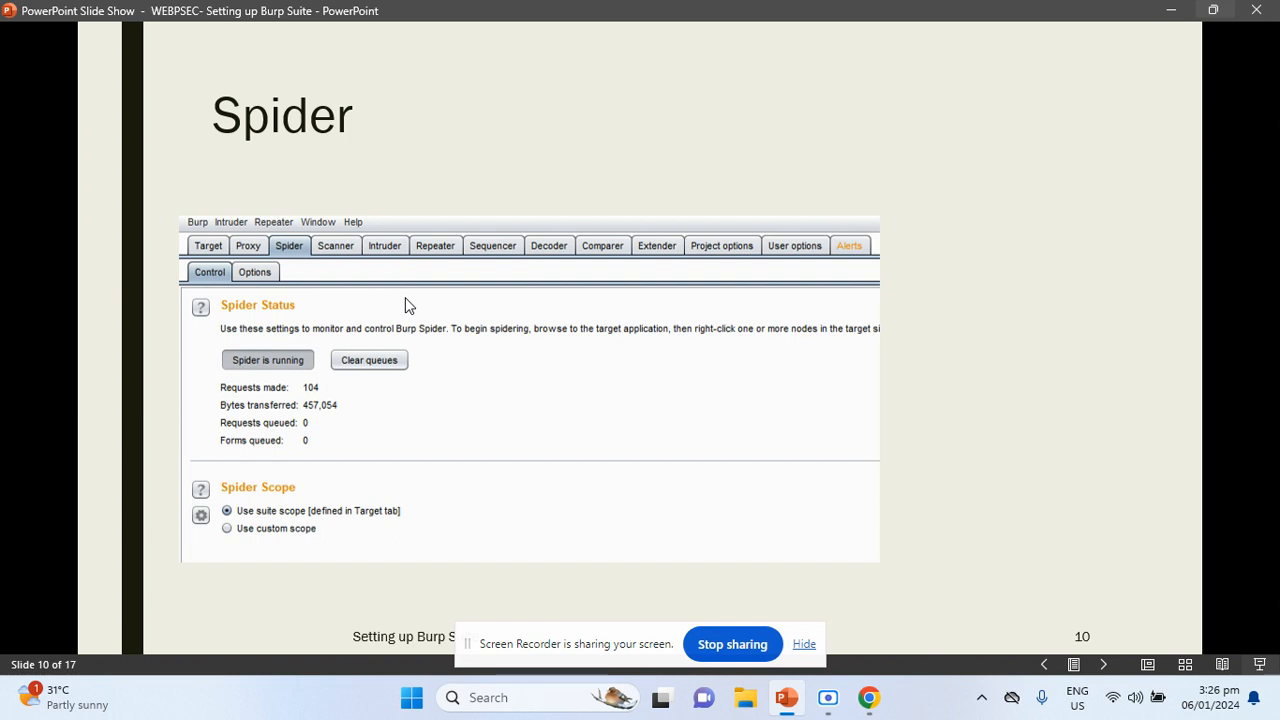
# - Advance the slide show through the Intruder, Repeater and Scanner slides to the Burp Suite Installation and Walkthrough slide
pyautogui.press('Right')
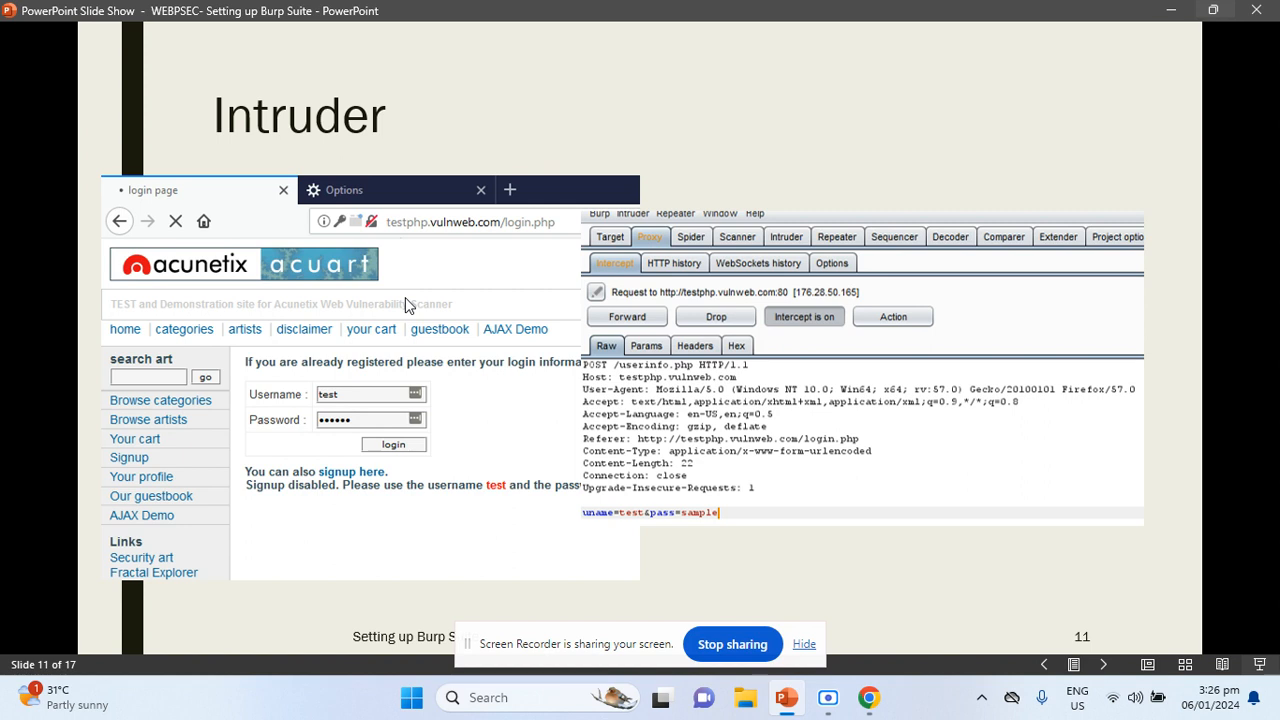
pyautogui.click(346, 379)
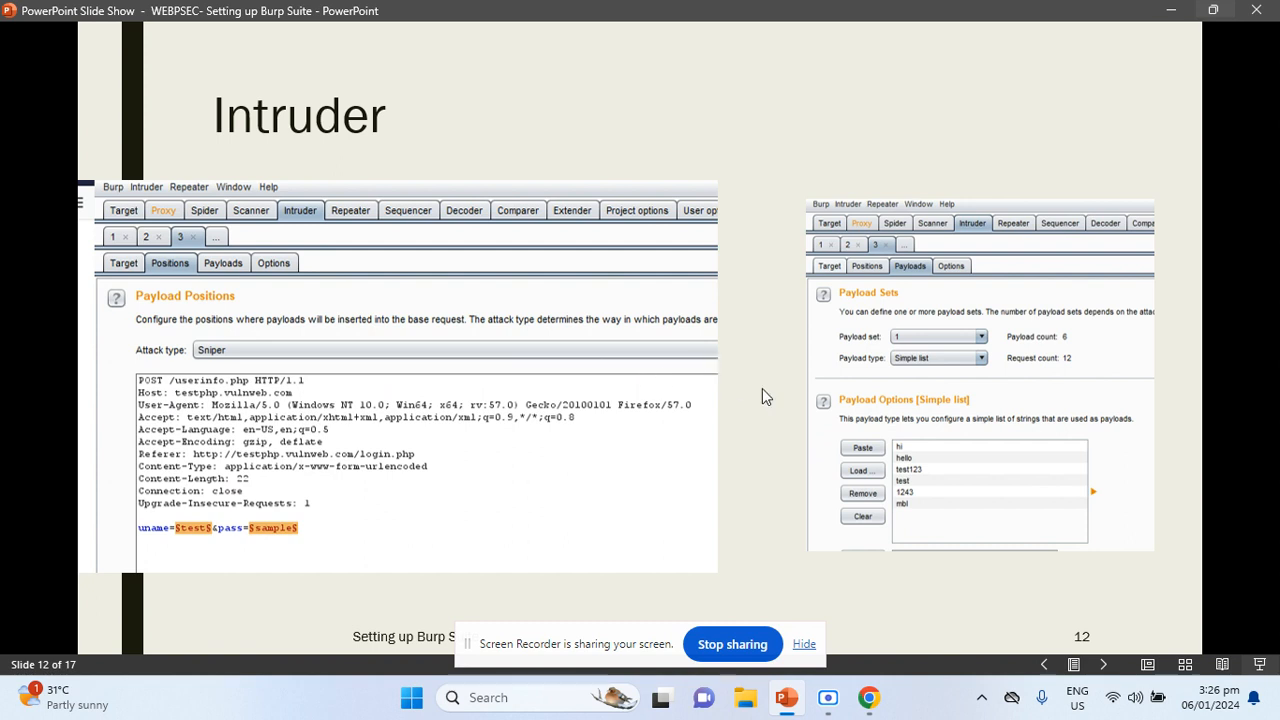
pyautogui.click(893, 423)
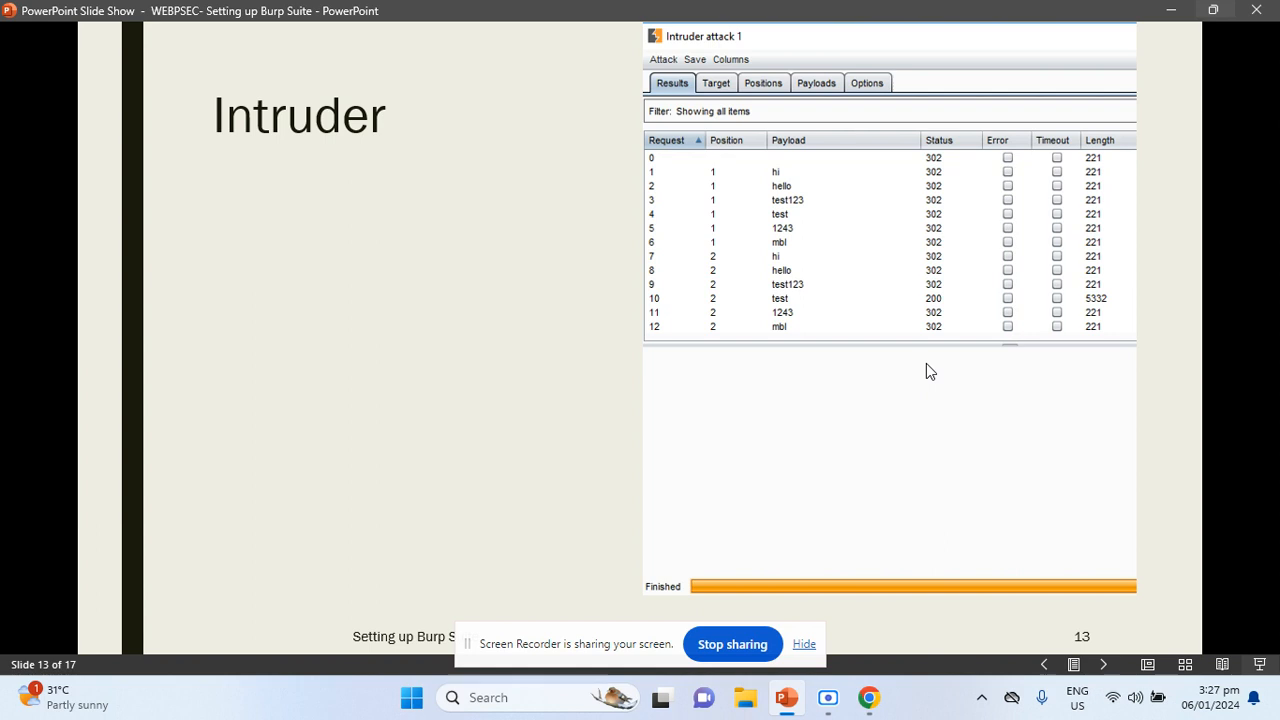
pyautogui.press('Right')
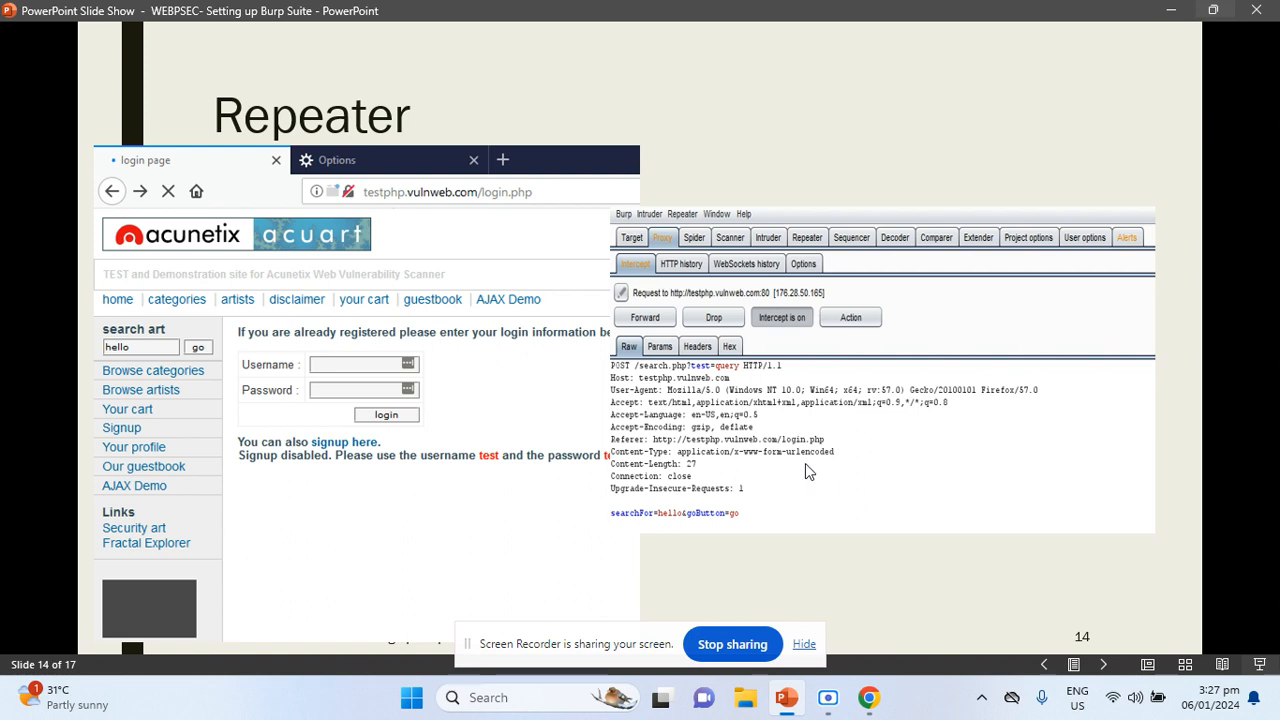
pyautogui.press('Right')
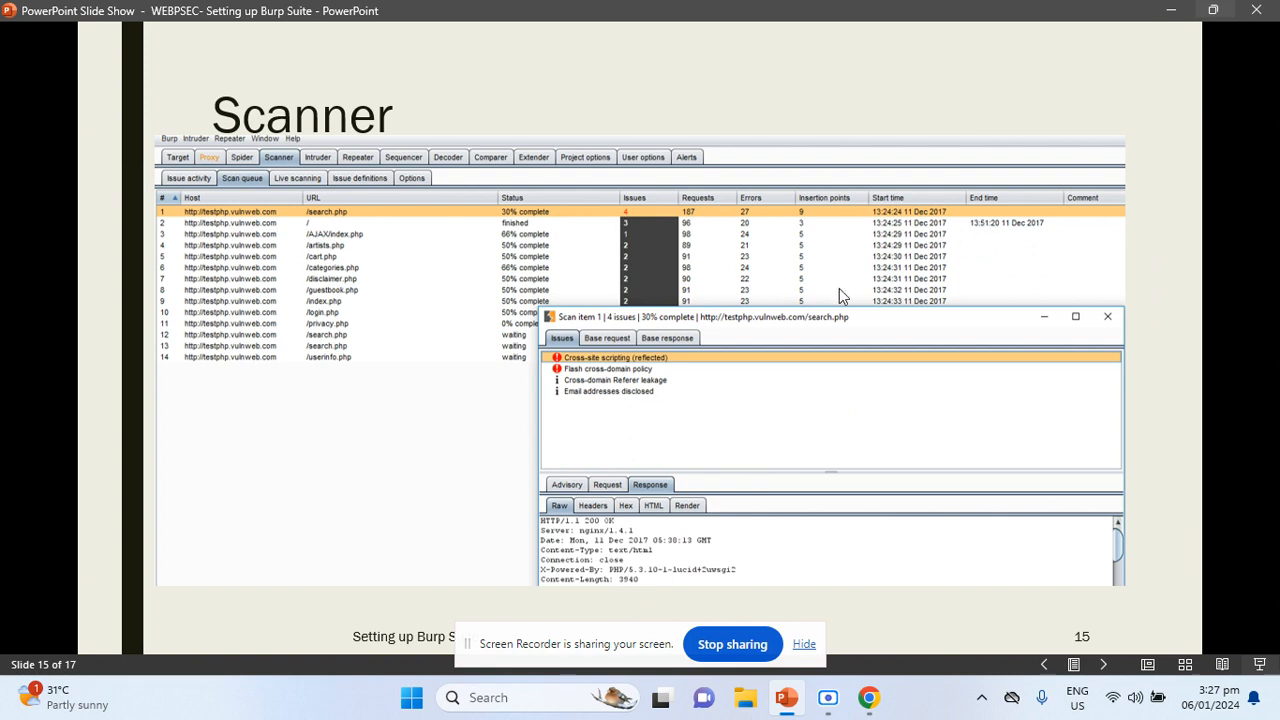
pyautogui.click(736, 264)
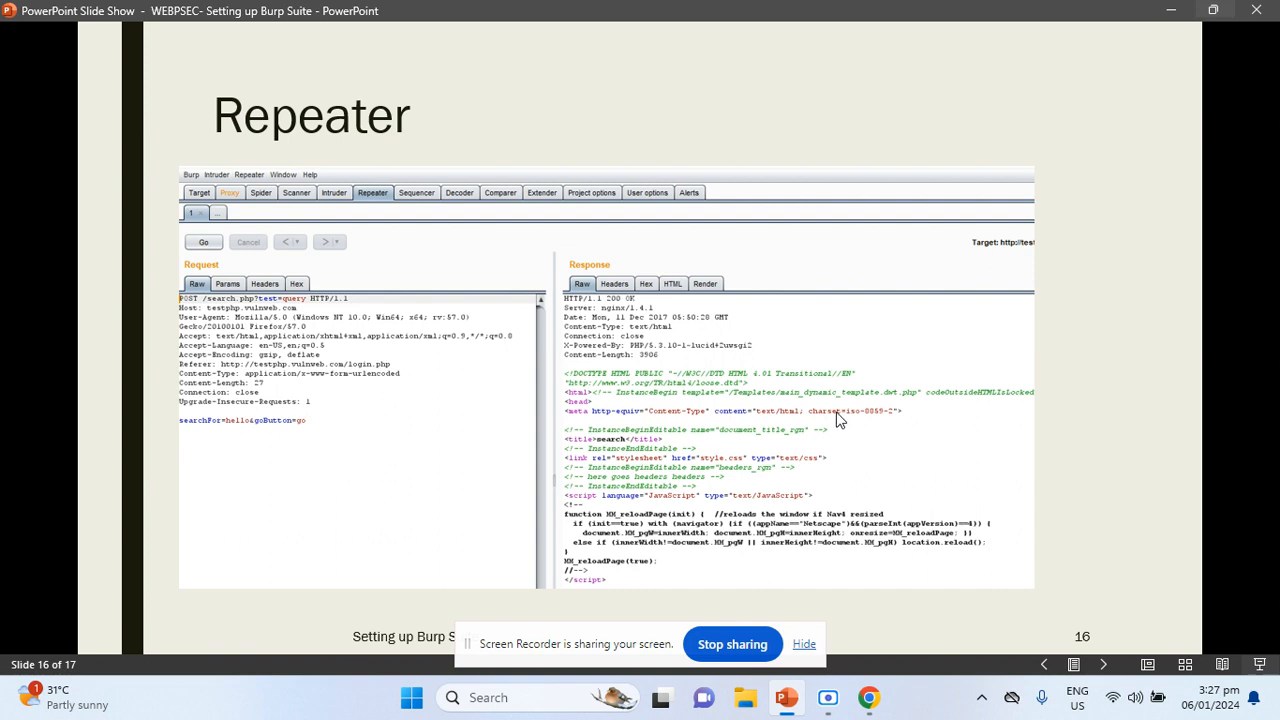
pyautogui.click(213, 257)
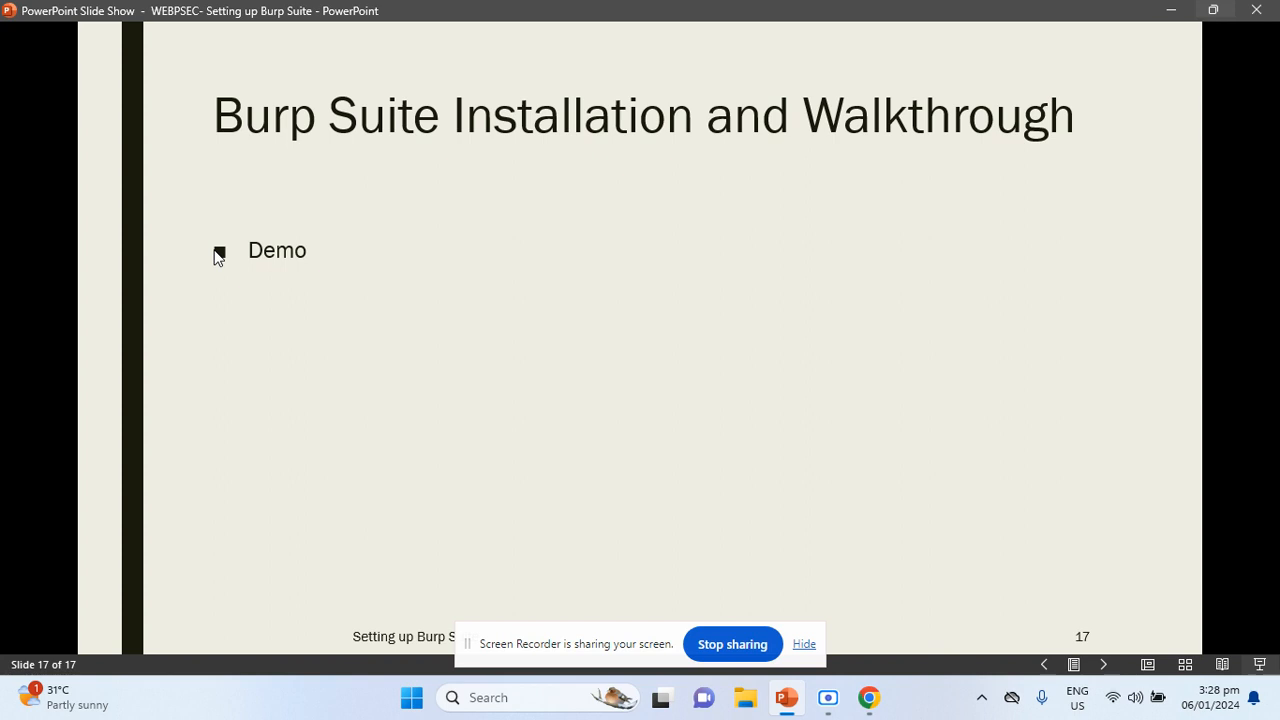
# - Open Microsoft Edge and maximize its window
pyautogui.press('super')
pyautogui.write('ed')
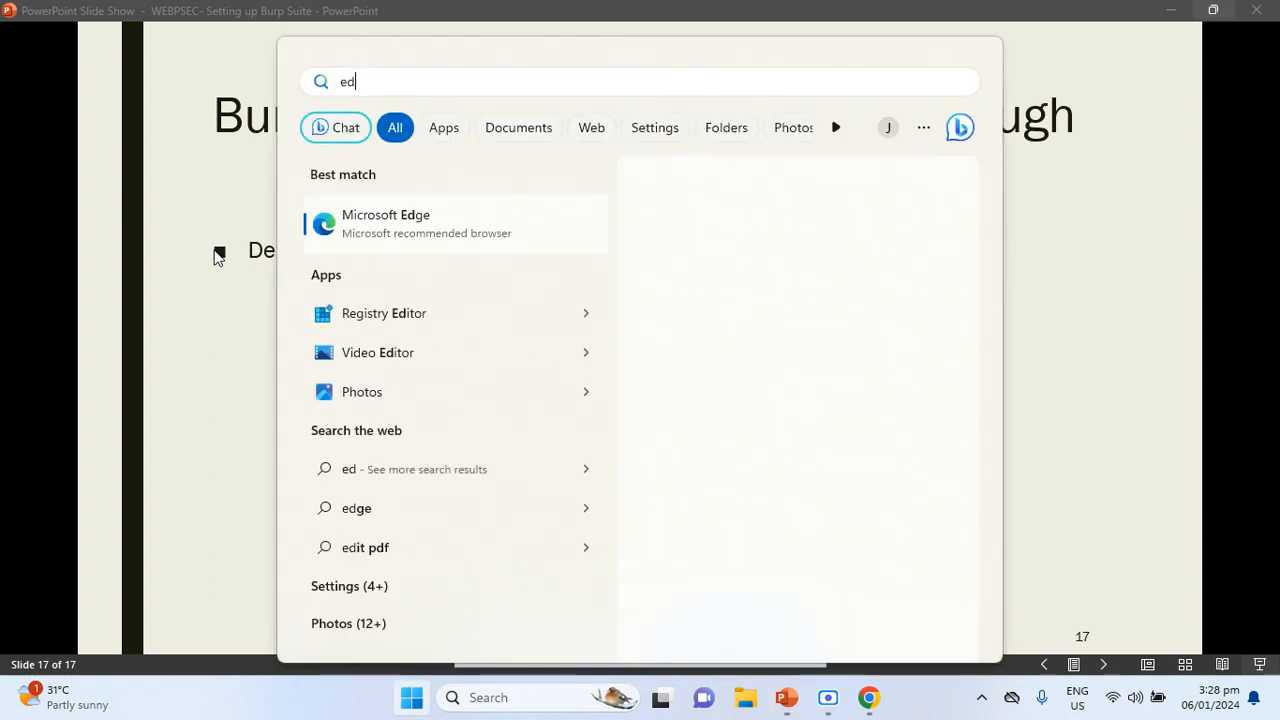
pyautogui.click(495, 228)
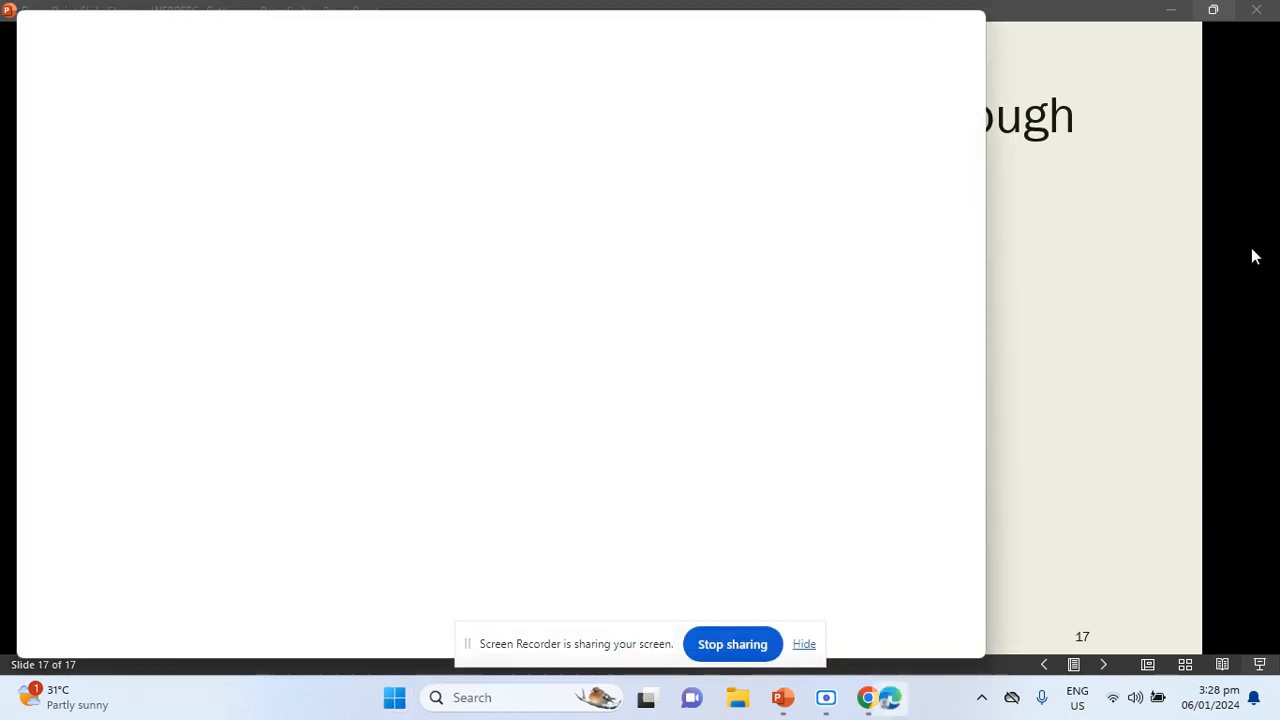
pyautogui.moveTo(486, 29); pyautogui.dragTo(851, 159)
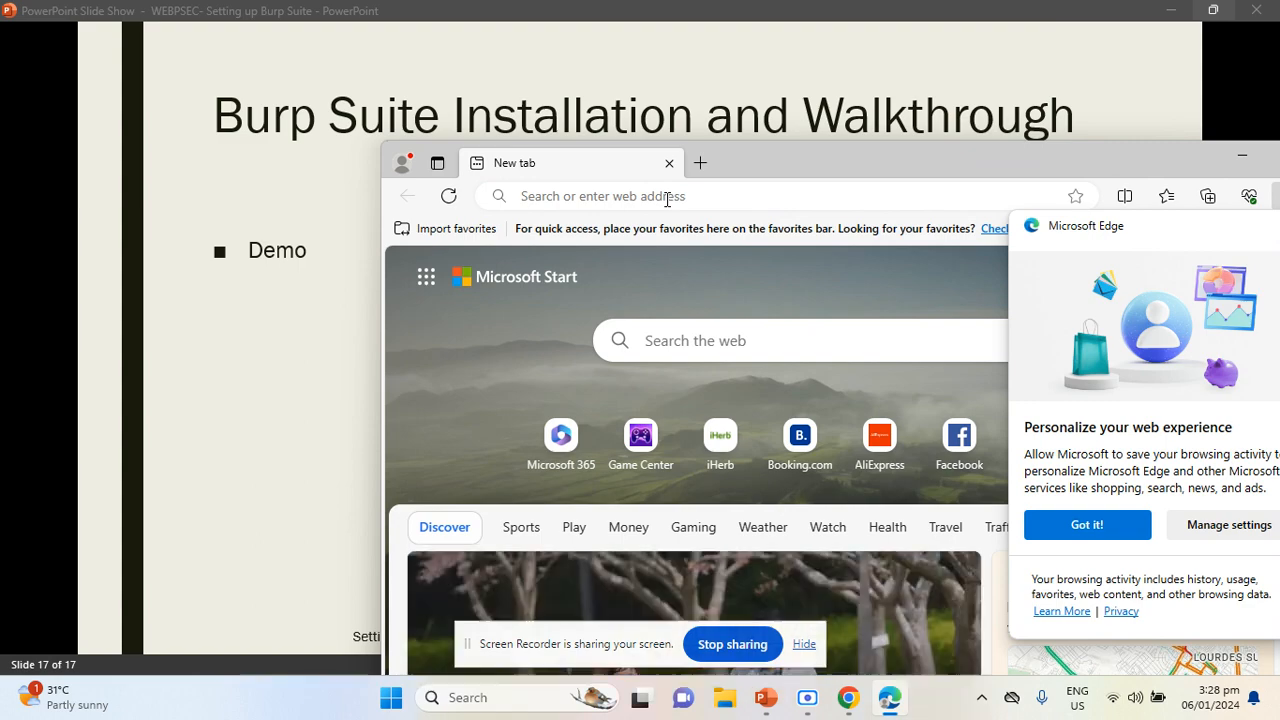
pyautogui.click(666, 196)
pyautogui.moveTo(1144, 178); pyautogui.dragTo(898, 188)
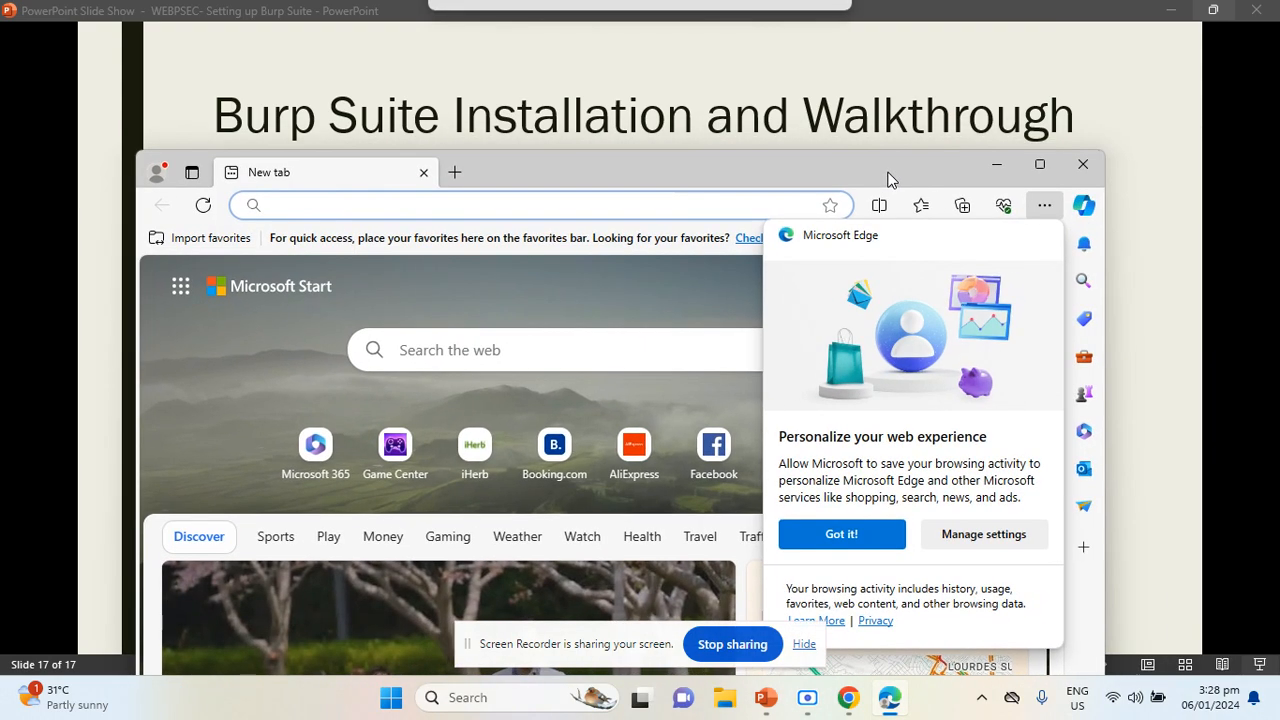
pyautogui.click(1040, 164)
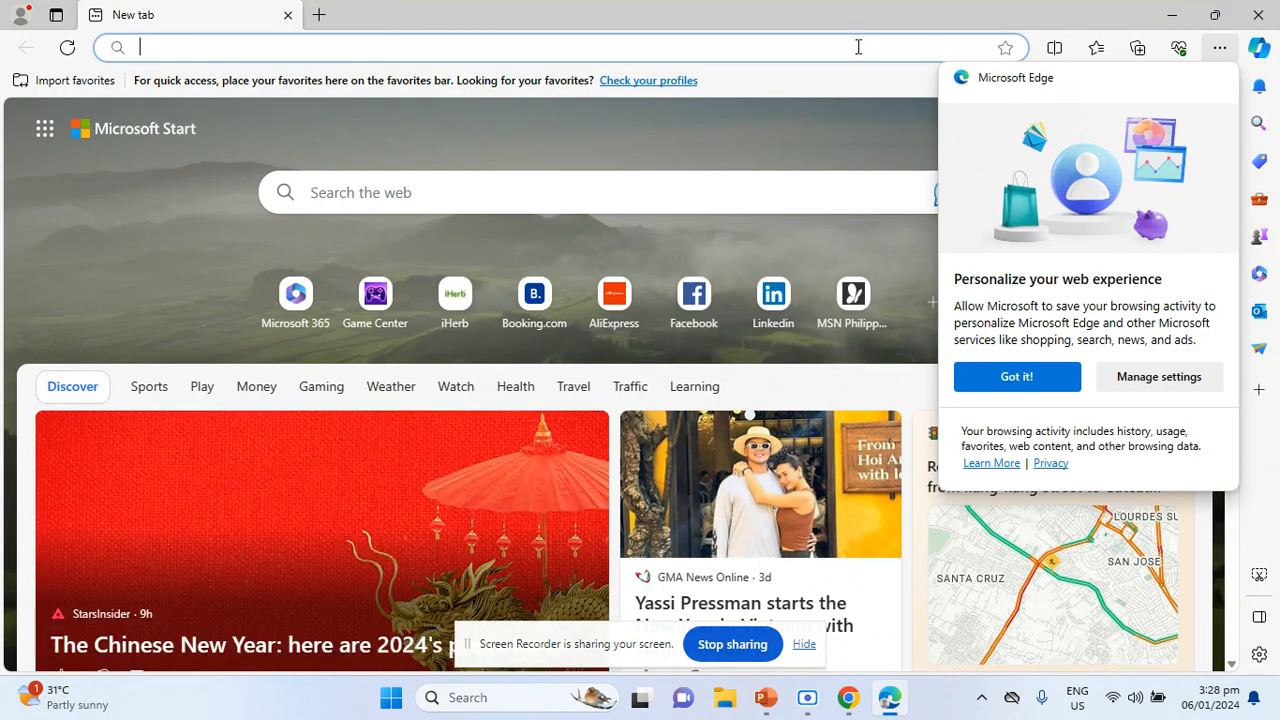
# - Search the web for "portswigger burp download"
pyautogui.write('portswiffe')
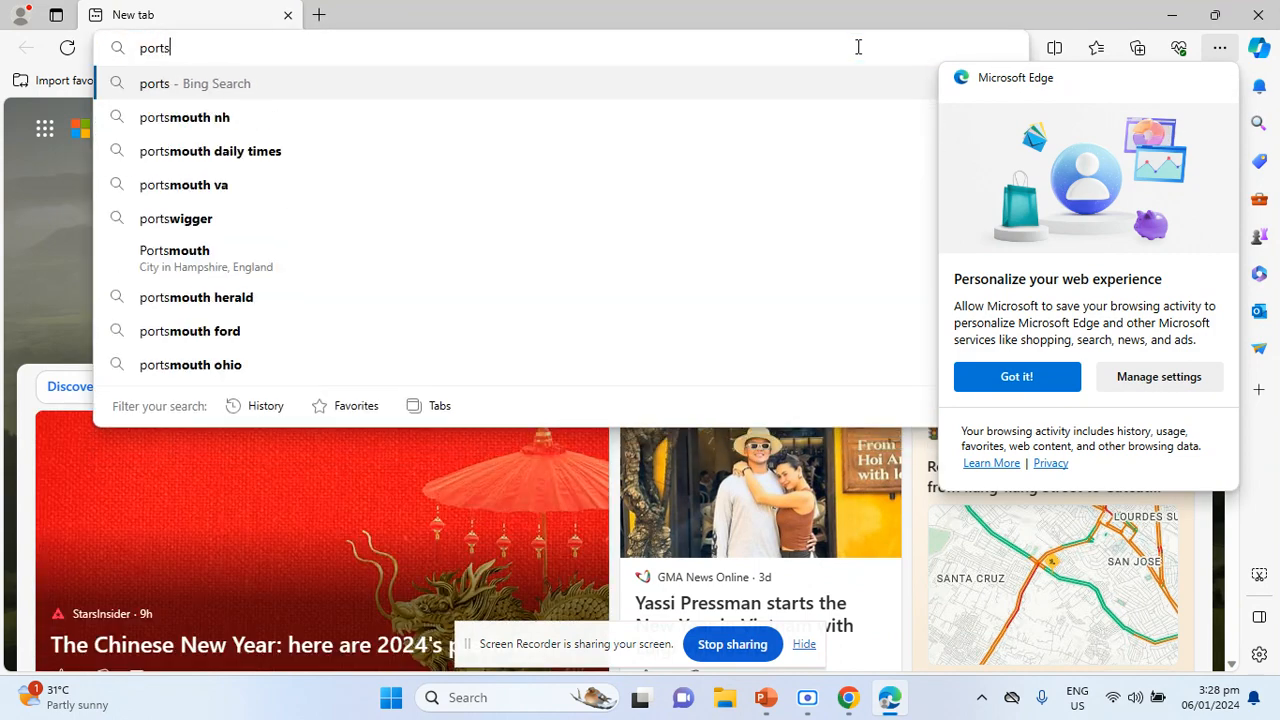
pyautogui.press('BackSpace')
pyautogui.press('BackSpace')
pyautogui.press('BackSpace')
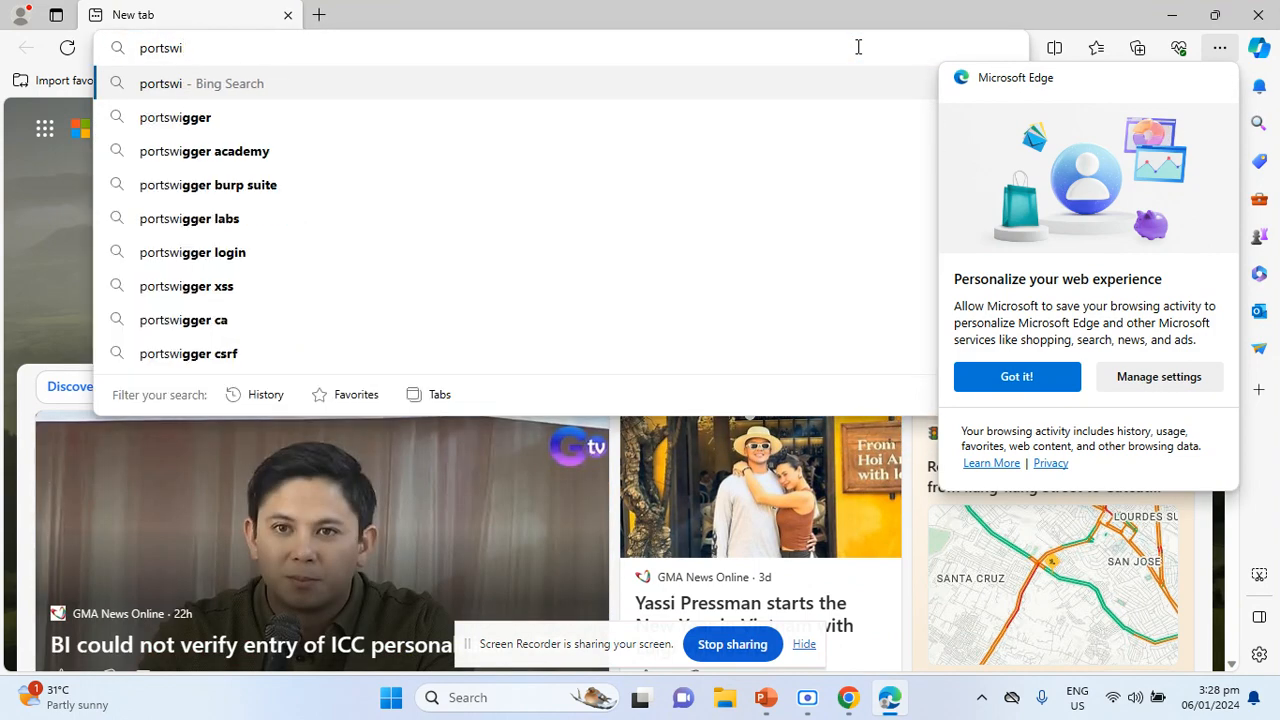
pyautogui.write('gger ')
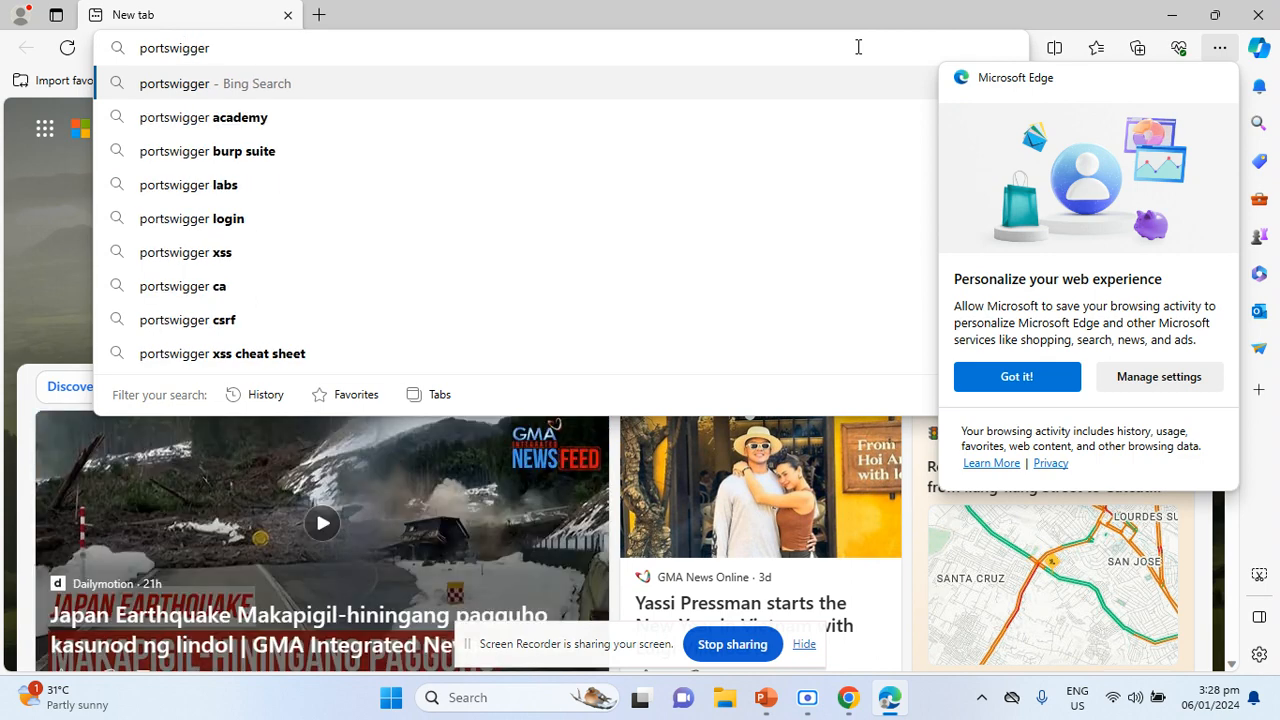
pyautogui.write('bupr')
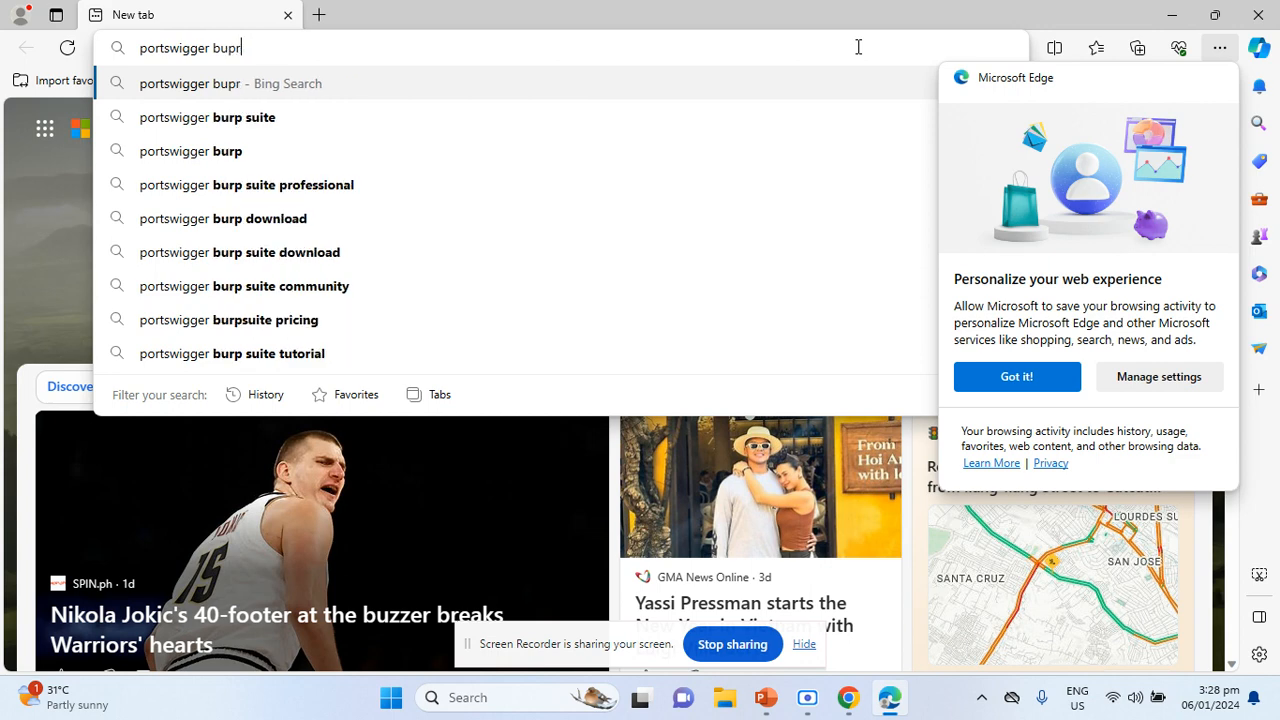
pyautogui.press('BackSpace')
pyautogui.press('BackSpace')
pyautogui.write('rp down')
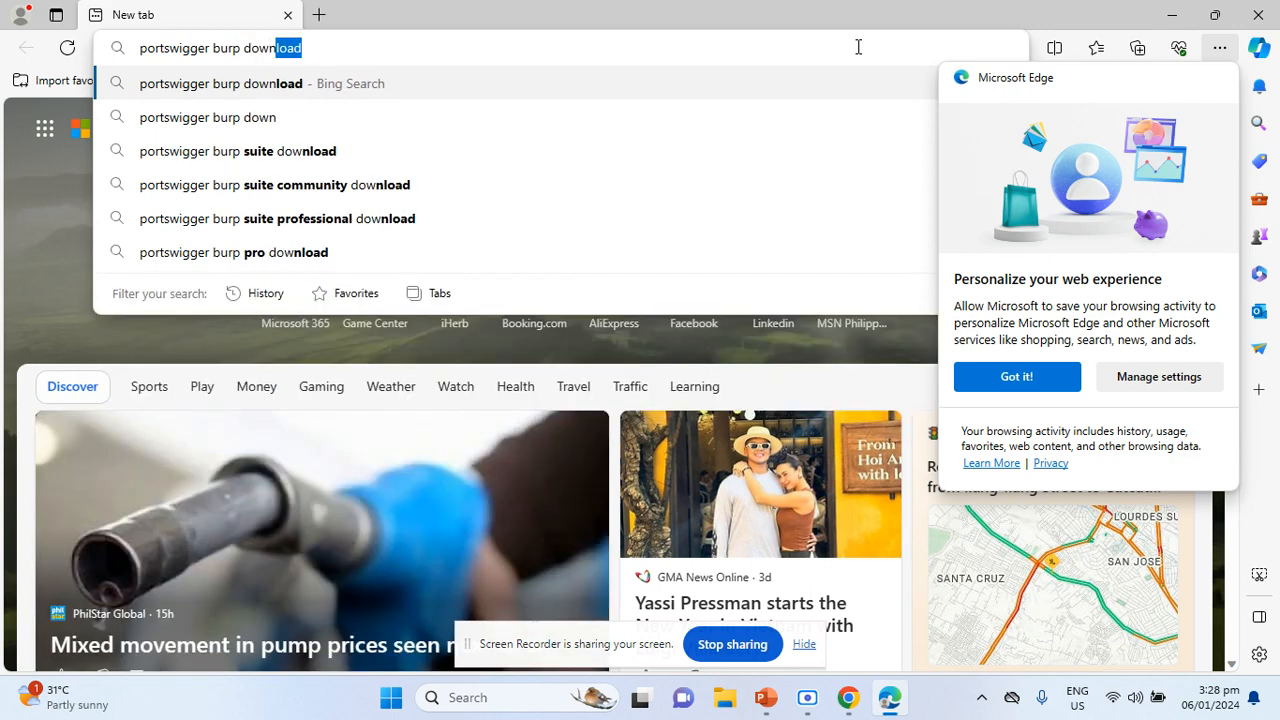
pyautogui.write('load')
pyautogui.press('Return')
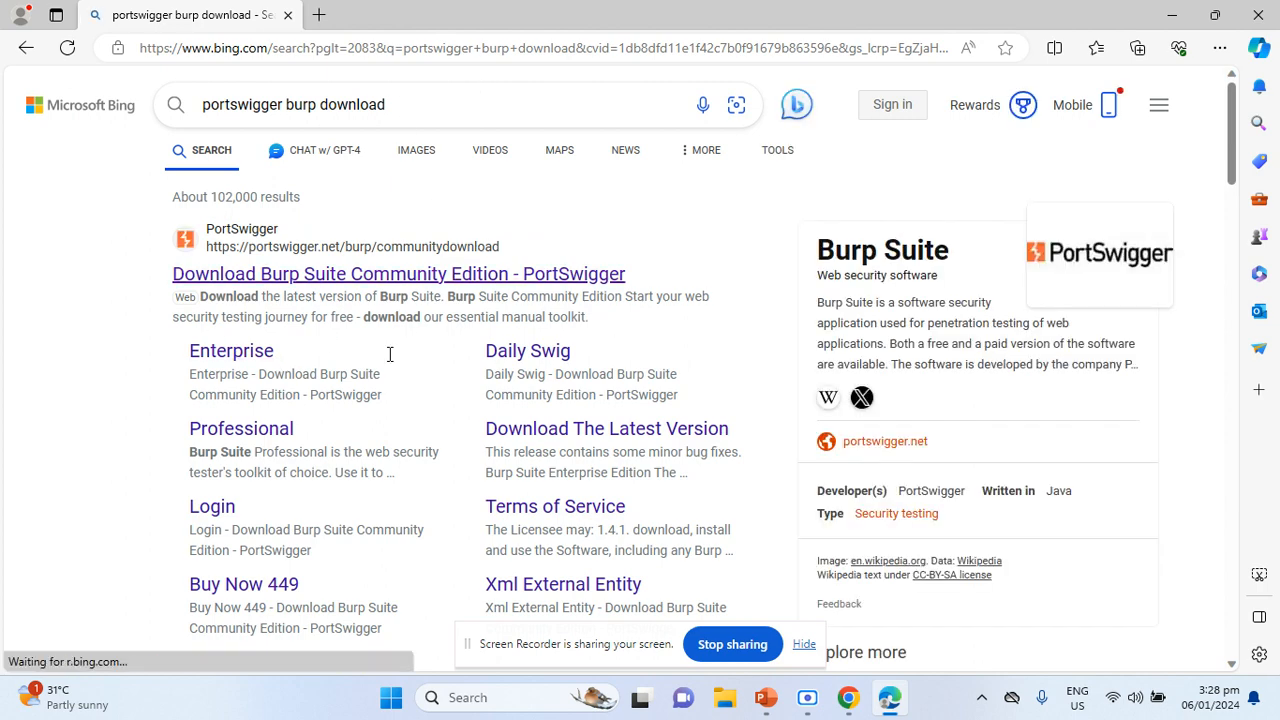
# - Open PortSwigger's Burp Suite Community Edition download page and go straight to the downloads without giving an e-mail
pyautogui.click(285, 278)
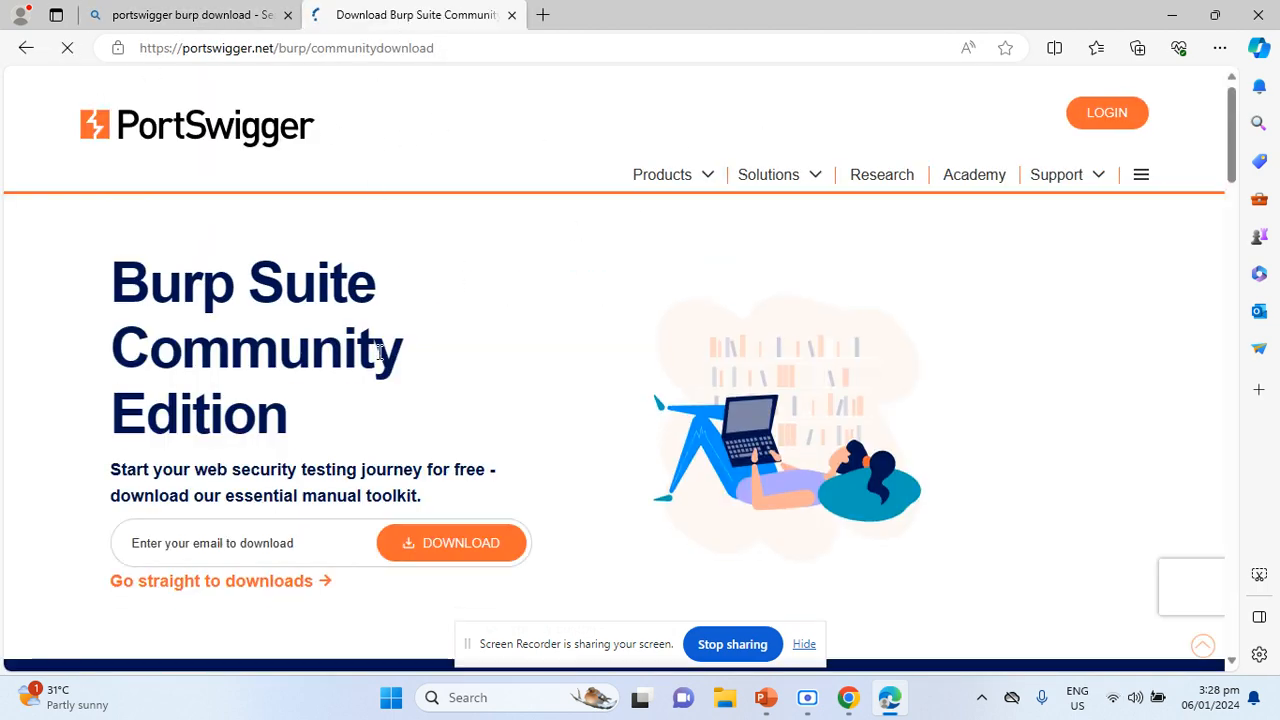
pyautogui.scroll(-1, 180, 372)
pyautogui.scroll(-1, 180, 372)
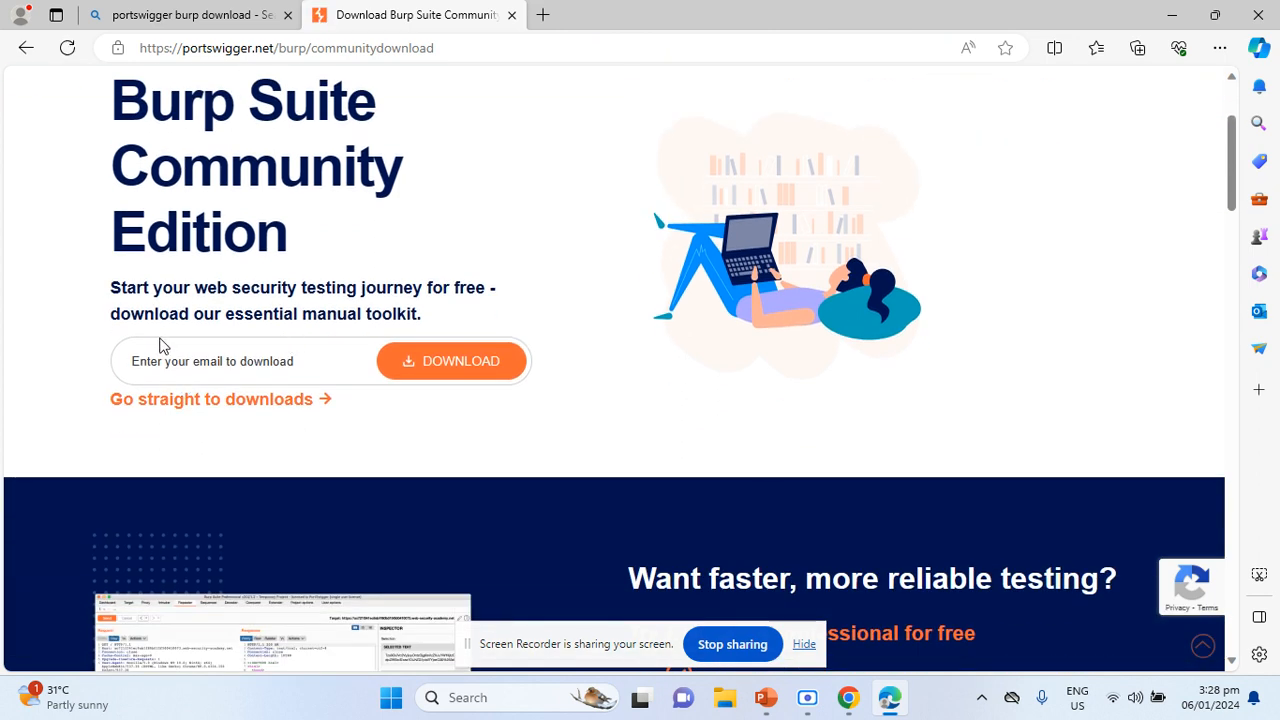
pyautogui.click(175, 365)
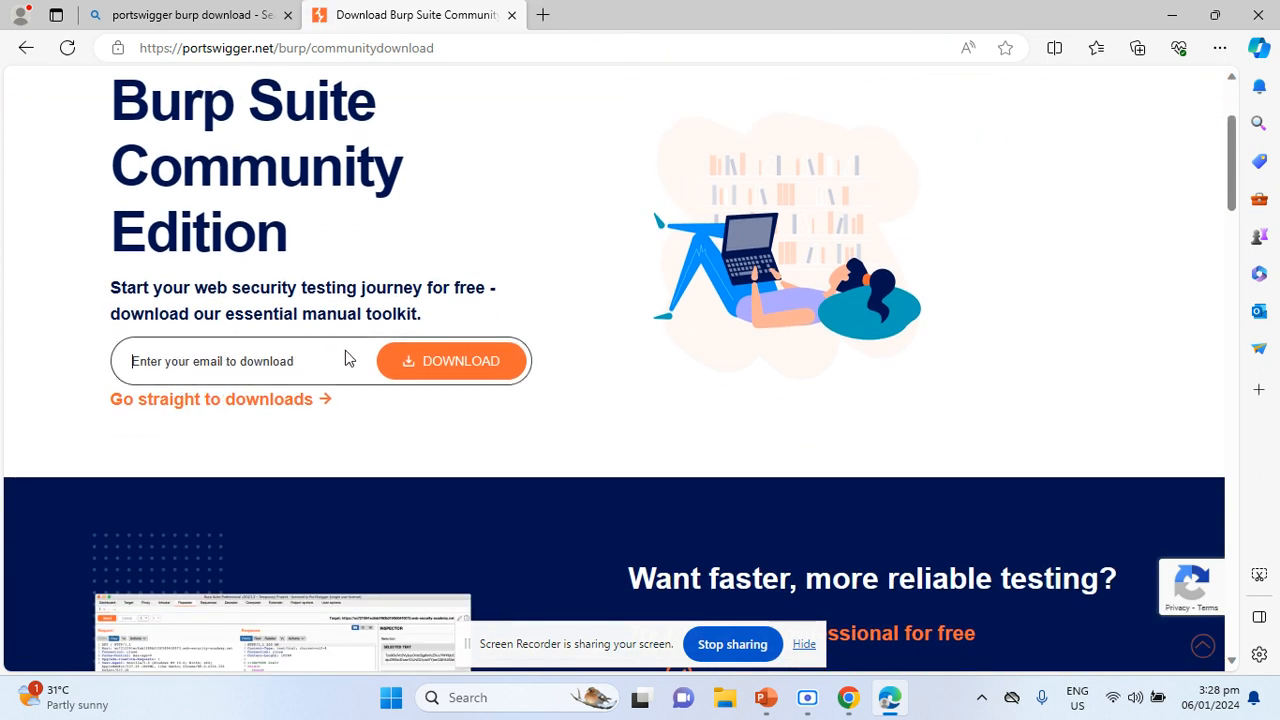
pyautogui.click(215, 402)
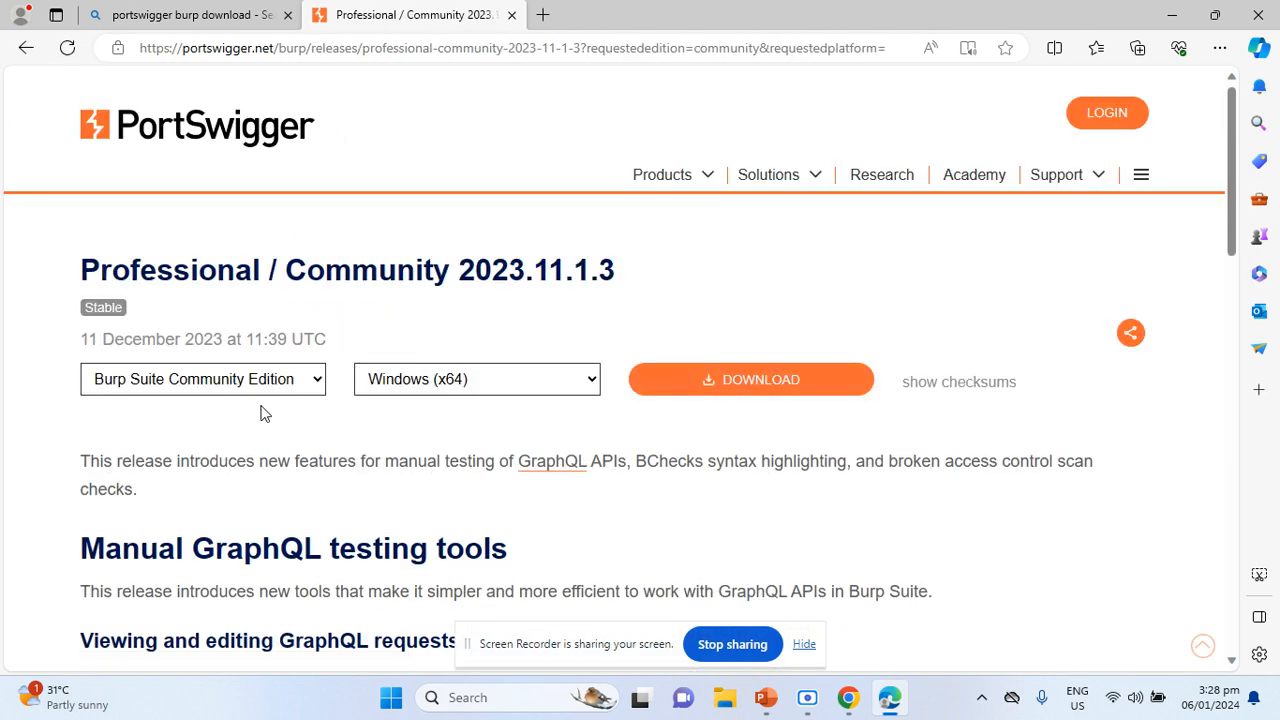
# - Examine the edition choices, the platform choices and the release notes on the Burp Suite download page
pyautogui.click(228, 378)
pyautogui.click(401, 390)
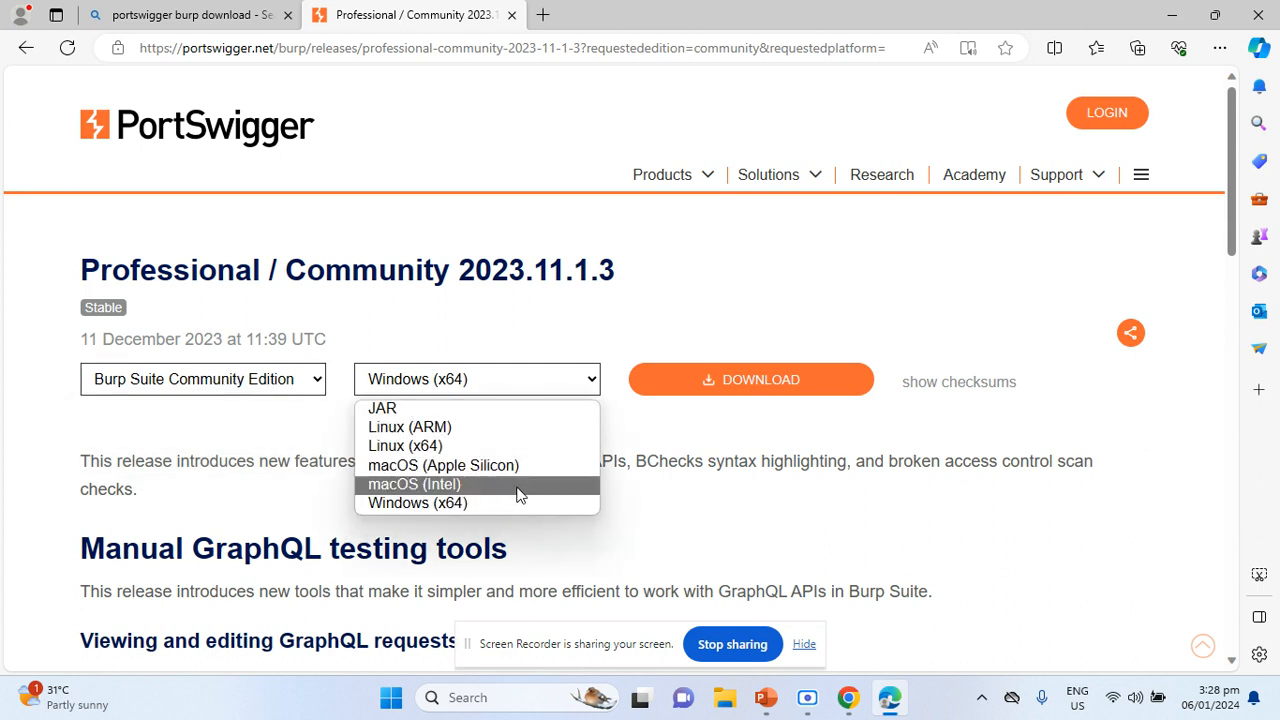
pyautogui.click(712, 447)
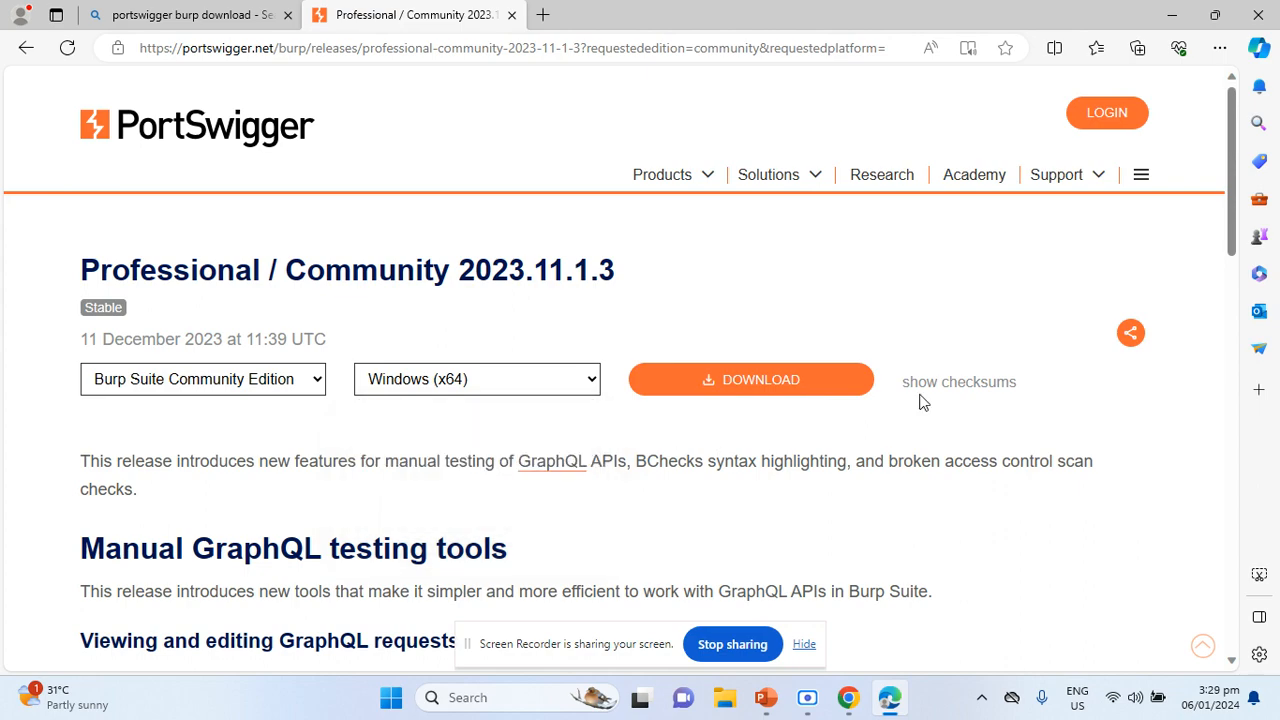
pyautogui.scroll(-6, 937, 390)
pyautogui.scroll(3, 940, 390)
pyautogui.scroll(4, 940, 390)
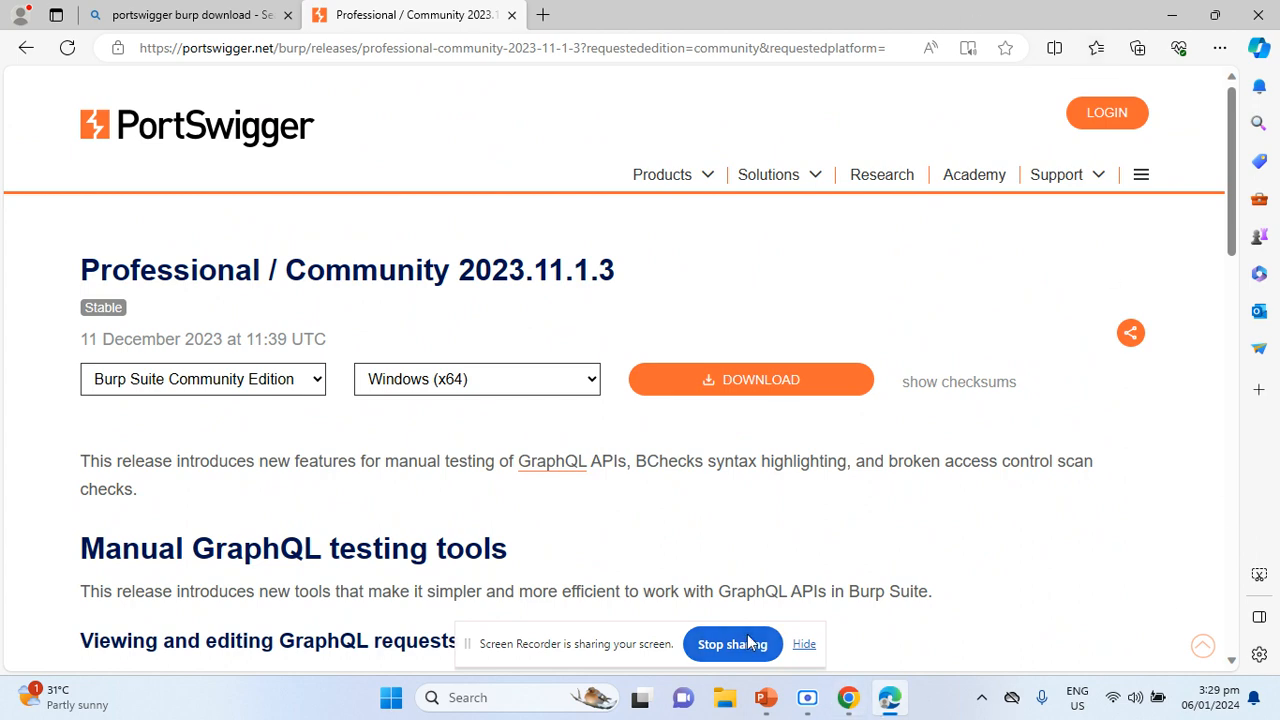
# - Launch the installed Burp Suite Professional and start a temporary project in memory with the Burp defaults
pyautogui.click(391, 697)
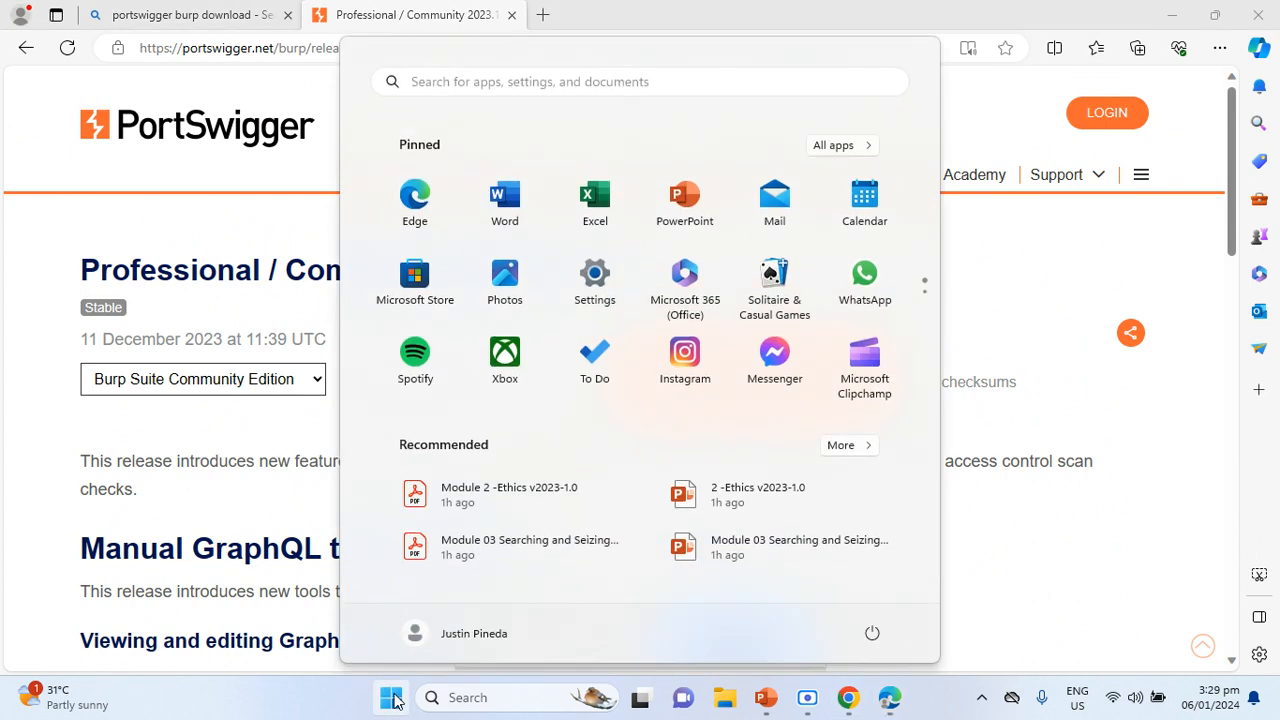
pyautogui.write('bur')
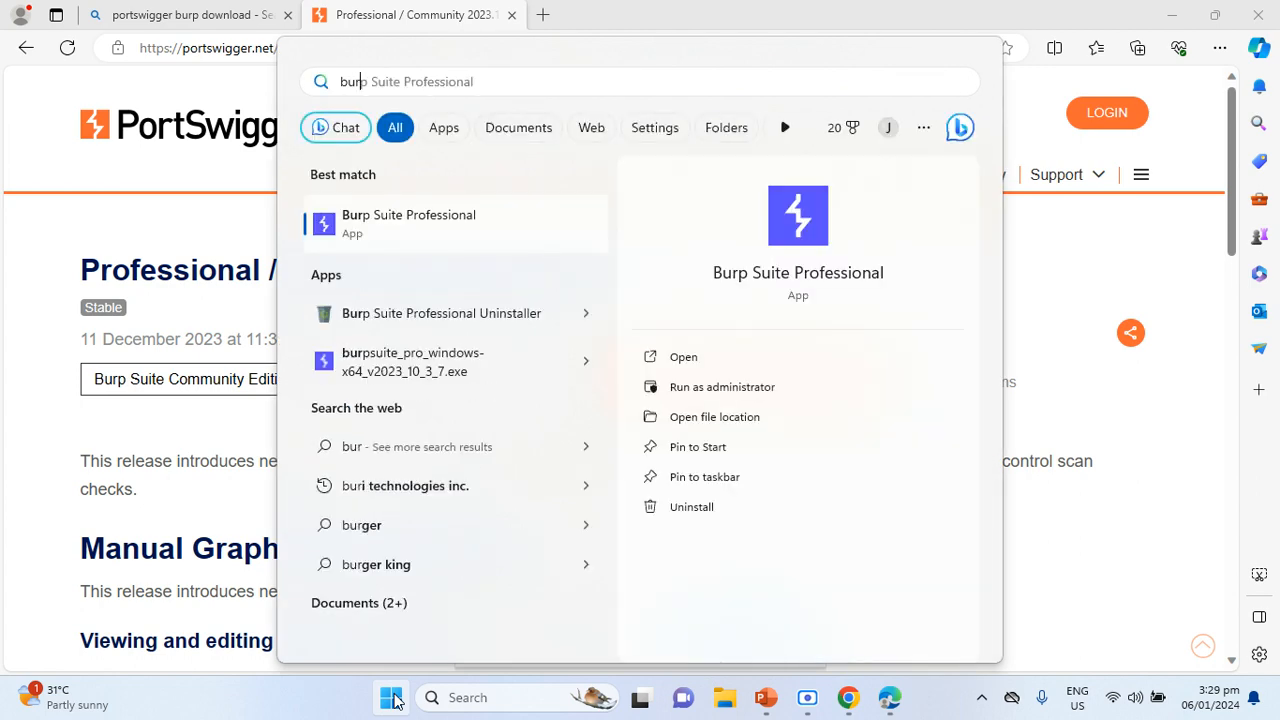
pyautogui.click(420, 223)
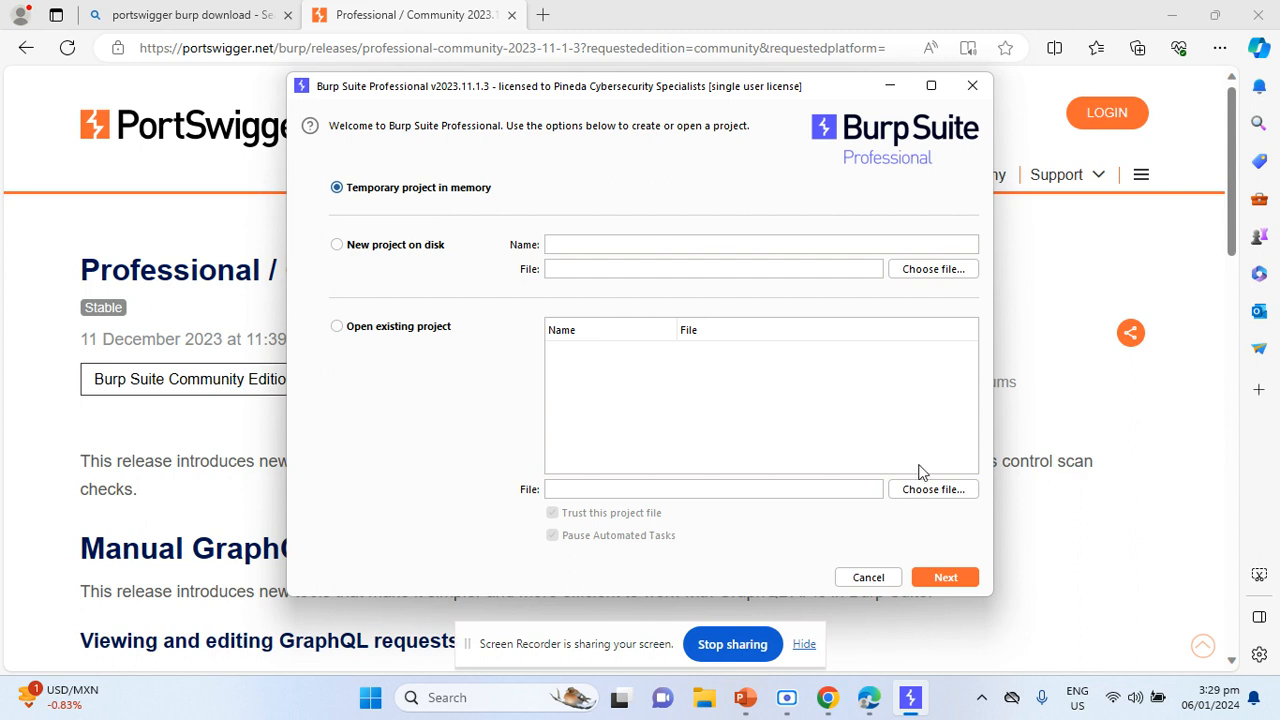
pyautogui.click(945, 578)
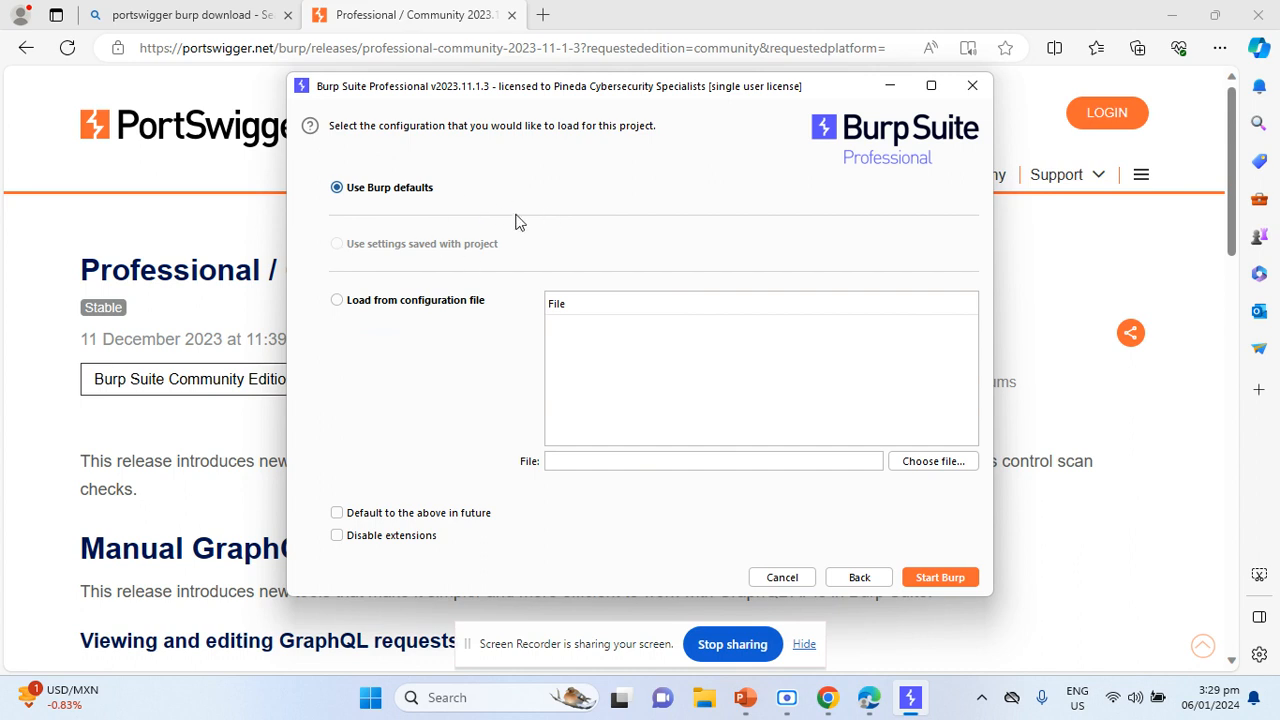
pyautogui.click(940, 577)
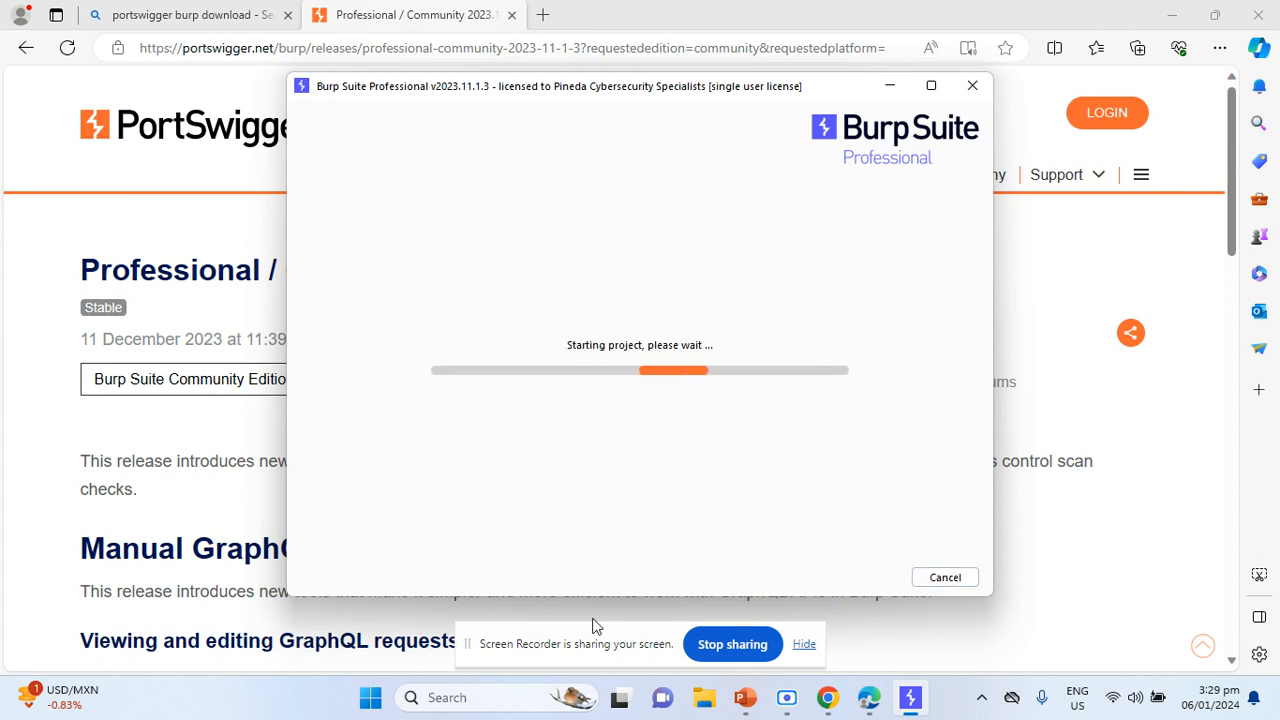
pyautogui.moveTo(646, 91); pyautogui.dragTo(755, 94)
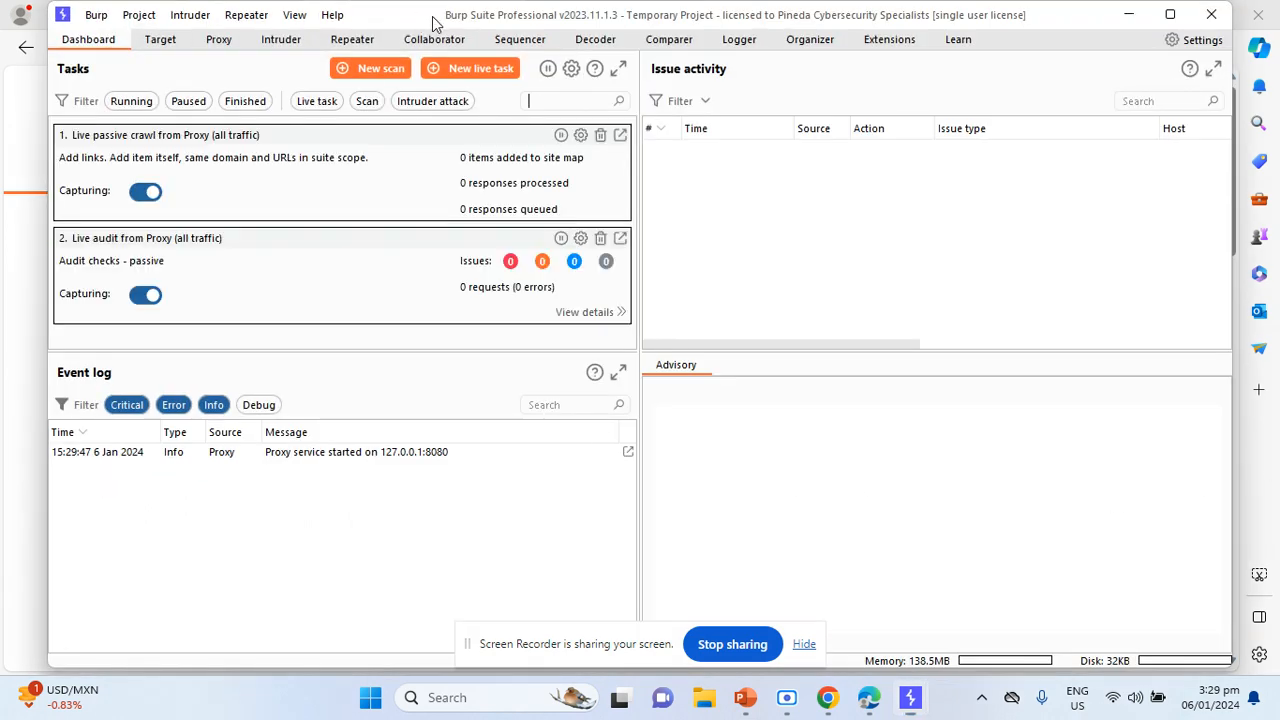
pyautogui.moveTo(435, 22); pyautogui.dragTo(529, 71)
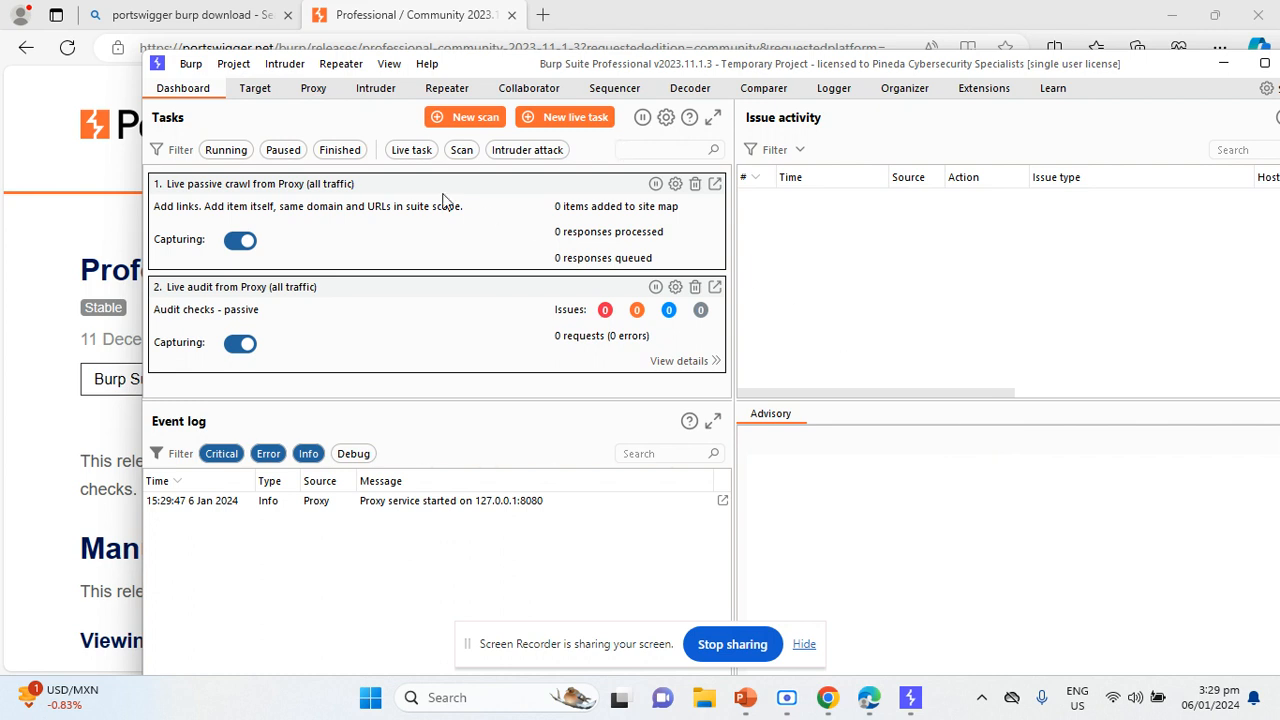
# - Look through the Target, Proxy, Intruder, Repeater, Collaborator, Sequencer, Decoder and Comparer tools, and return to the Dashboard
pyautogui.click(255, 90)
pyautogui.click(313, 90)
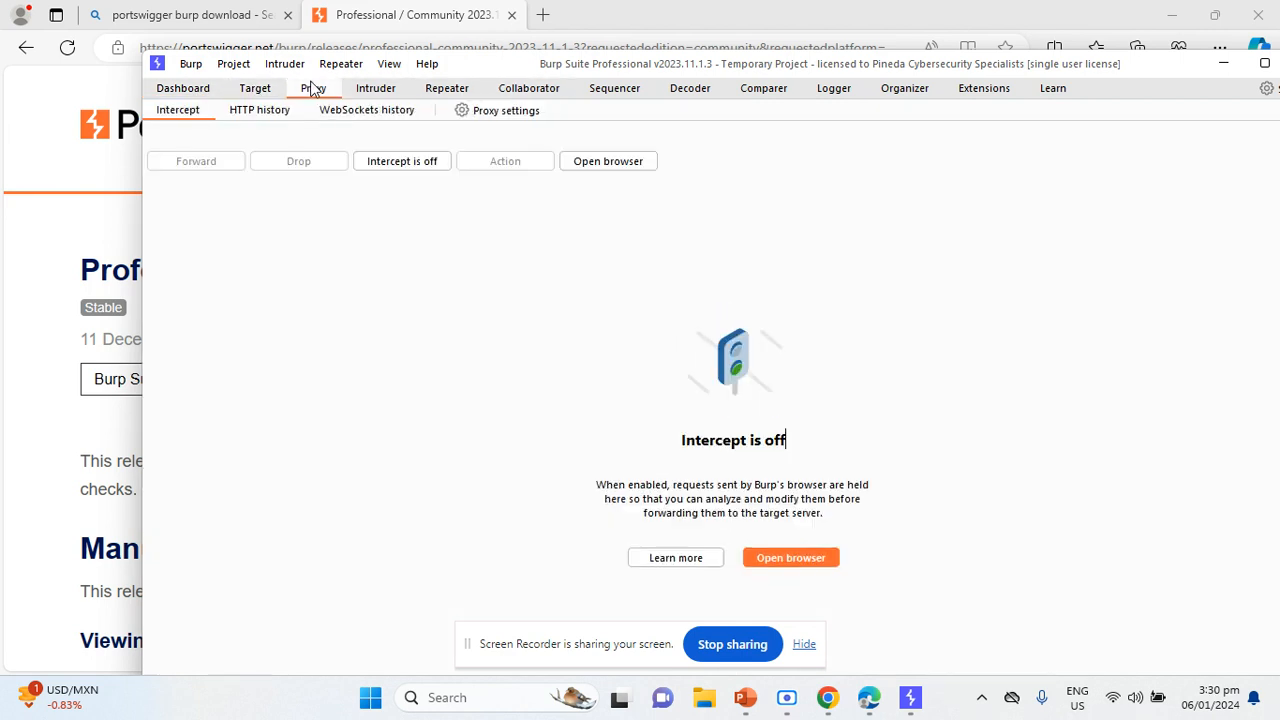
pyautogui.click(376, 90)
pyautogui.click(462, 90)
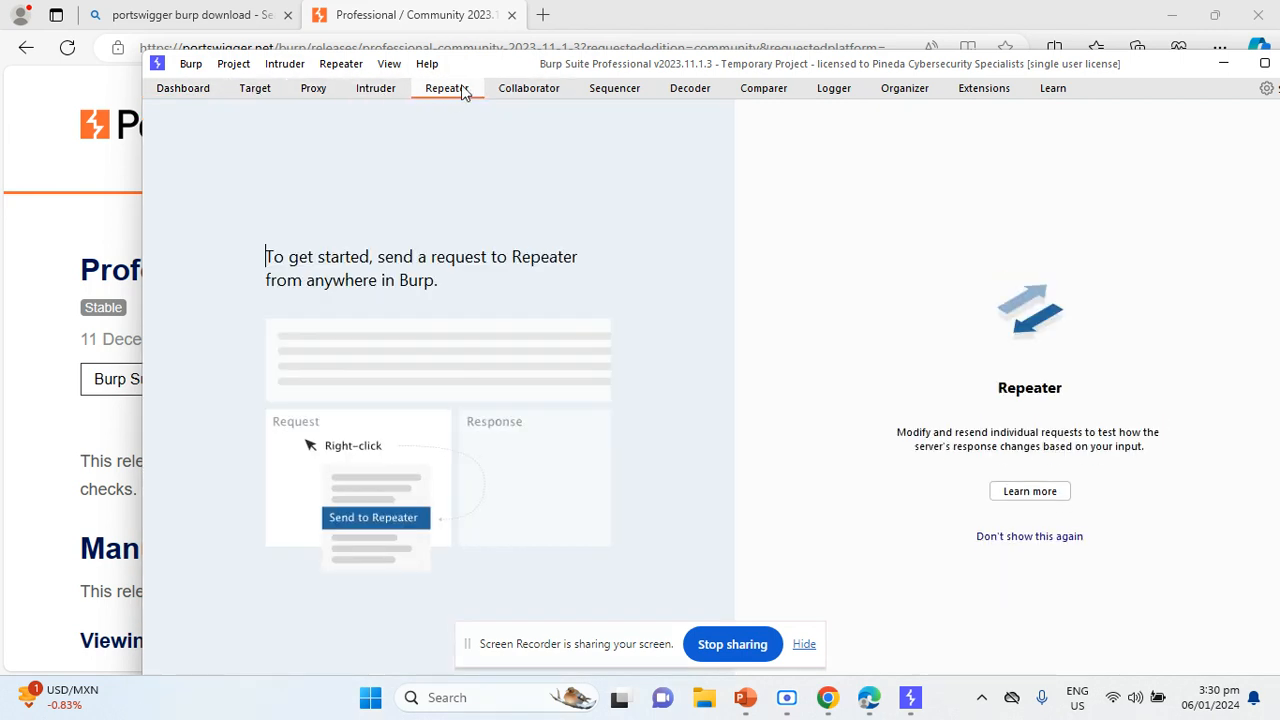
pyautogui.click(545, 90)
pyautogui.click(605, 89)
pyautogui.click(688, 90)
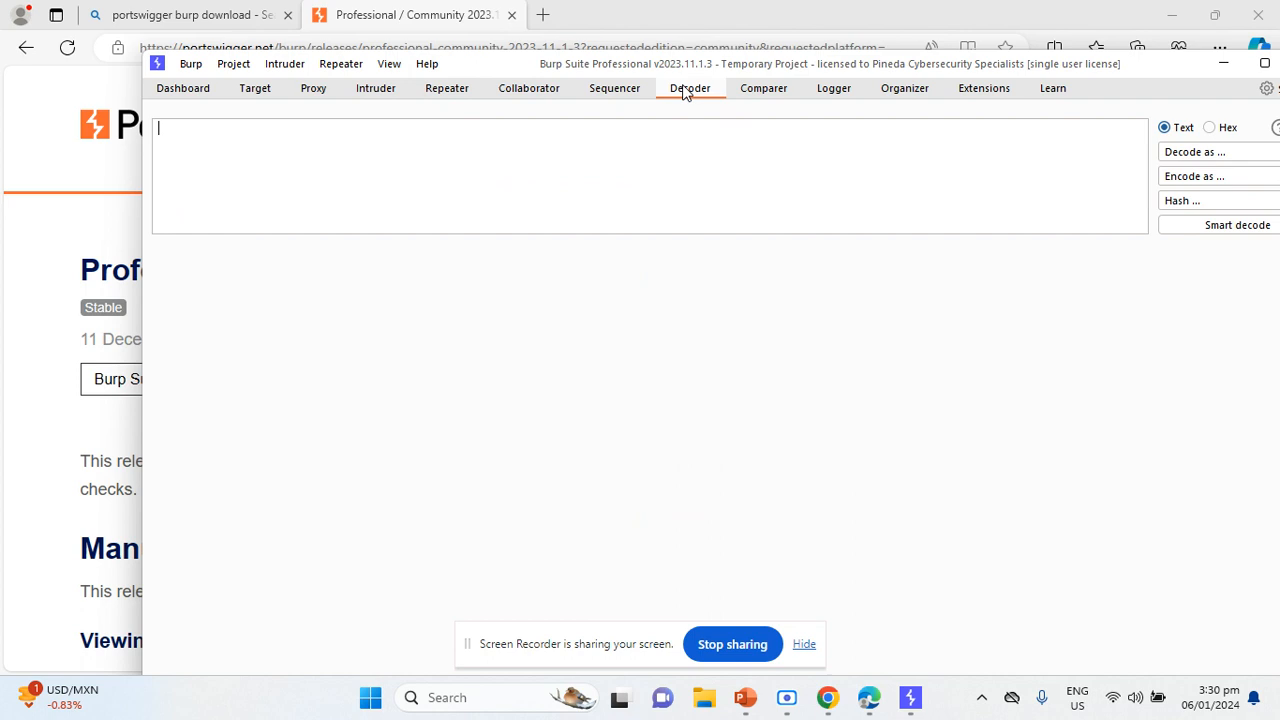
pyautogui.click(760, 90)
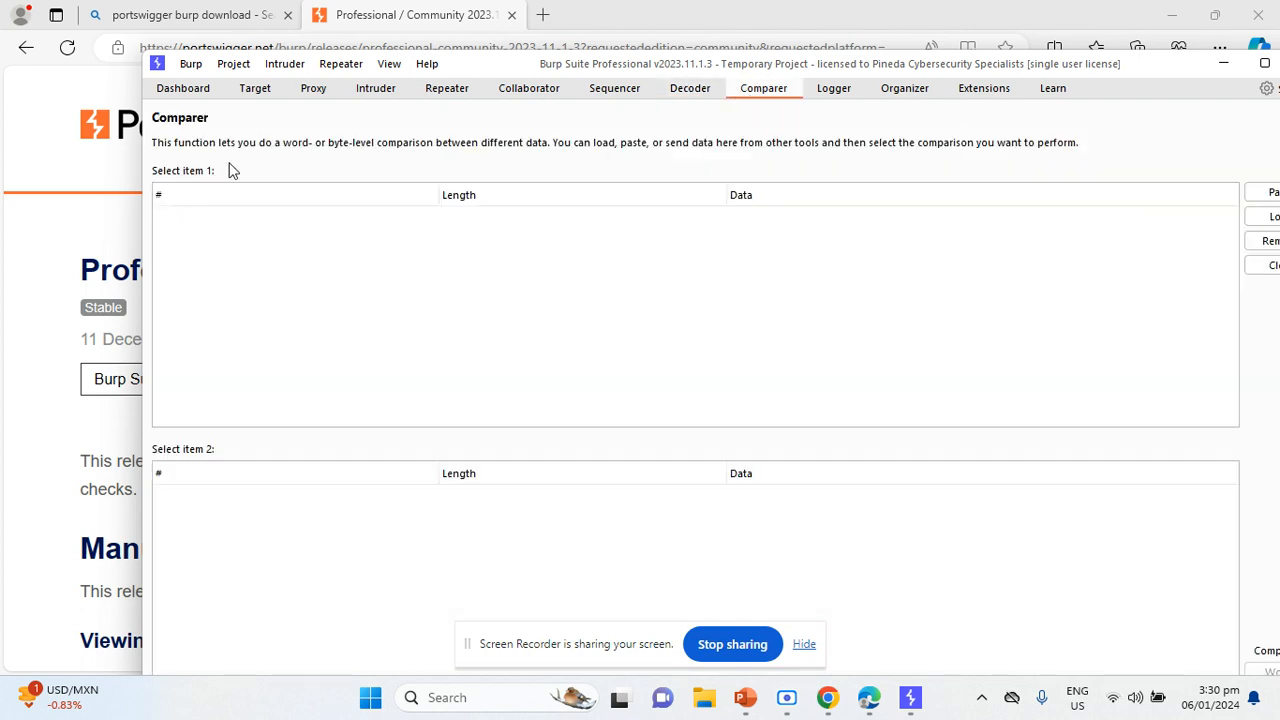
pyautogui.click(186, 92)
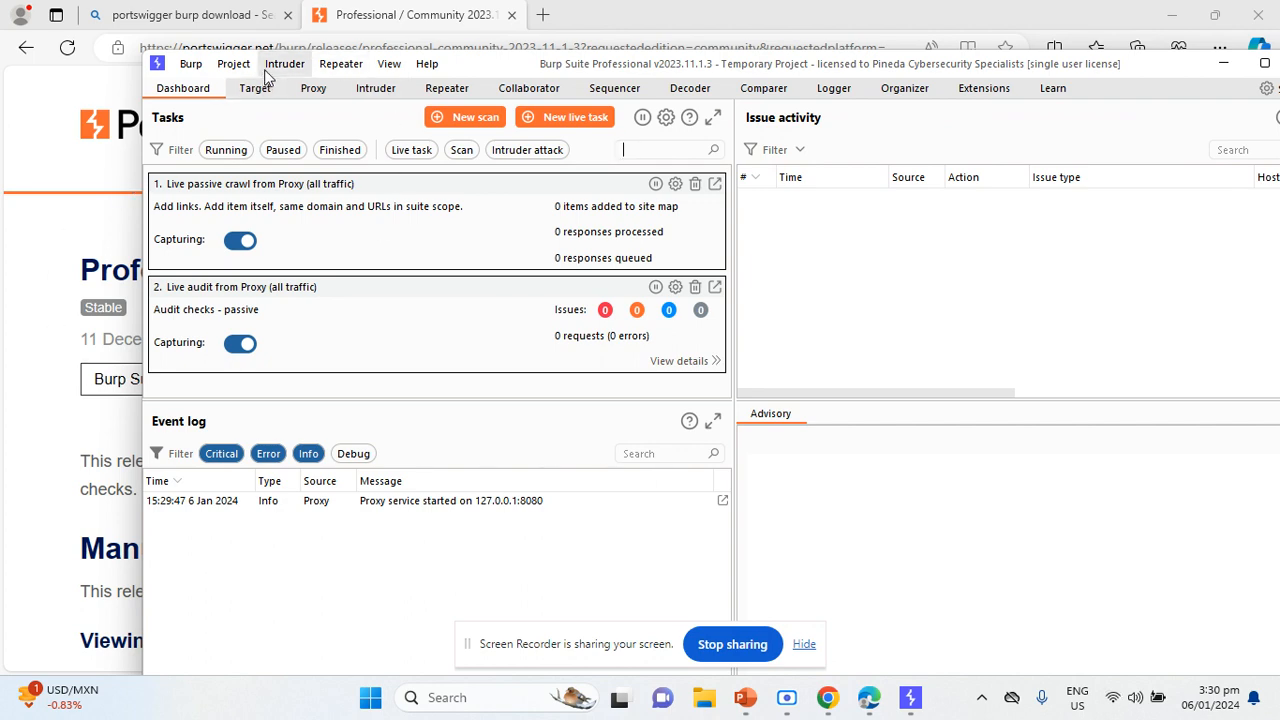
pyautogui.moveTo(495, 62); pyautogui.dragTo(615, 43)
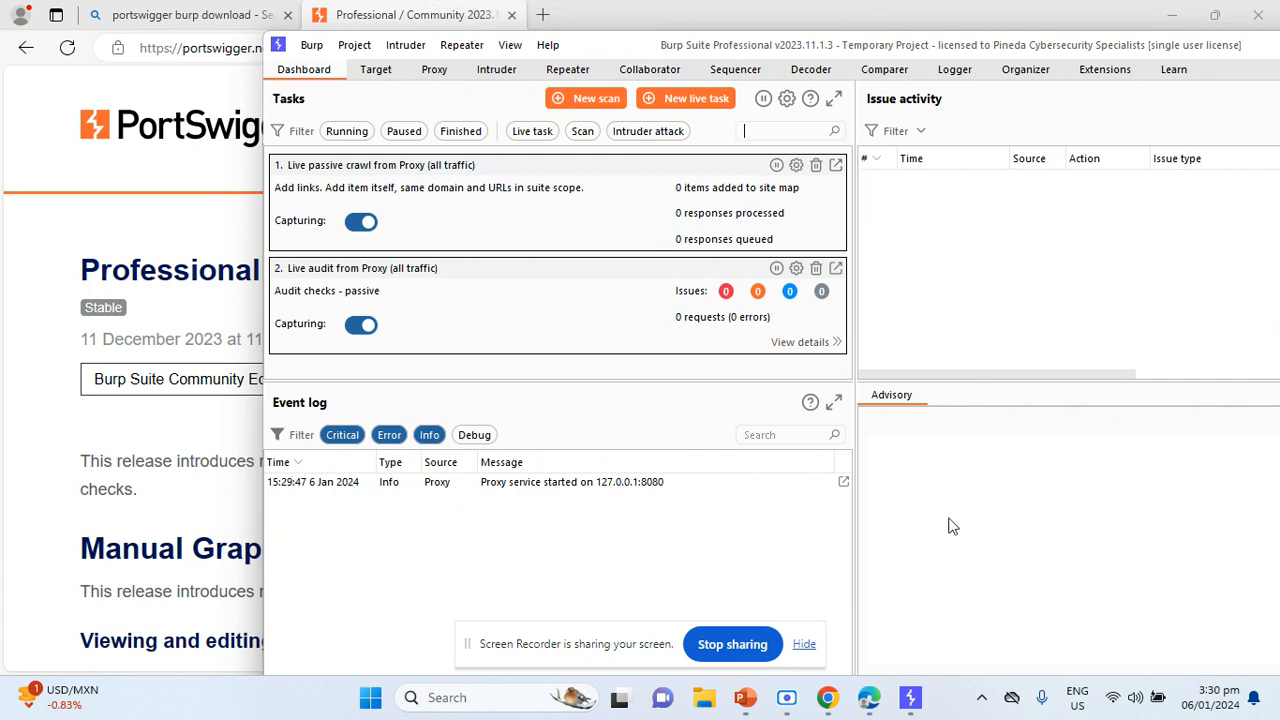
# - Launch Firefox and decline making it the primary browser
pyautogui.press('super')
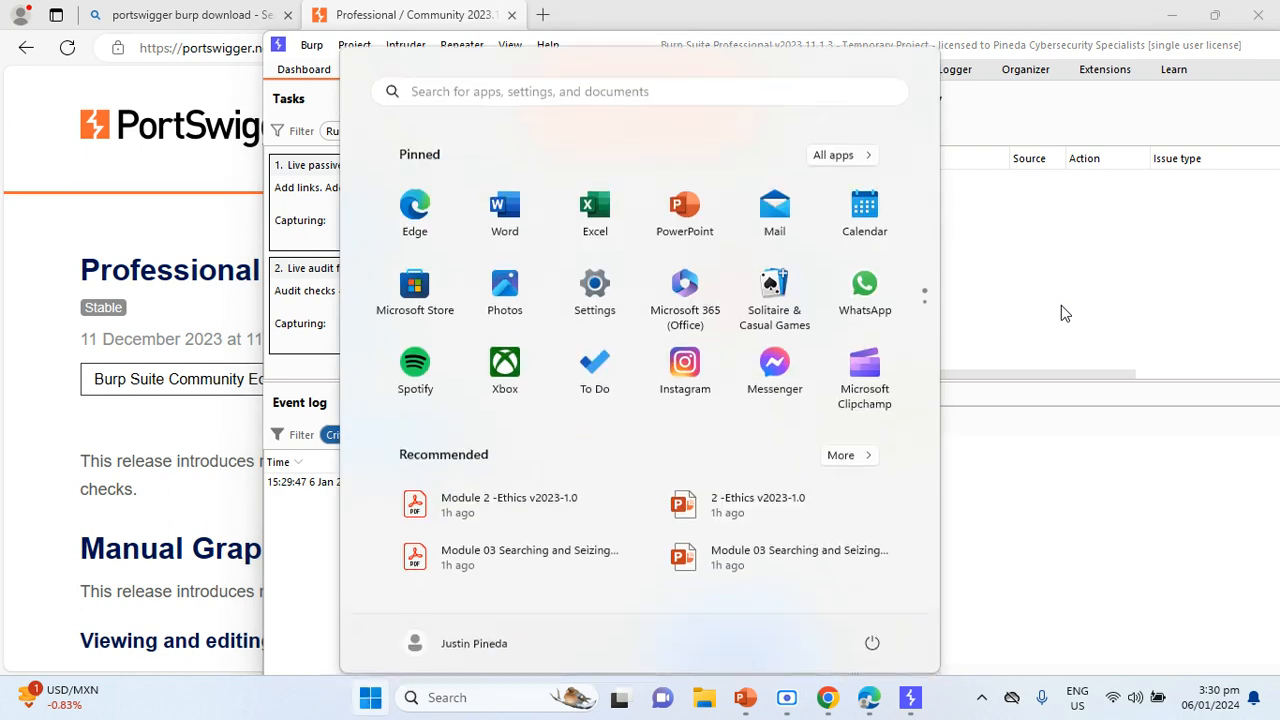
pyautogui.write('fire')
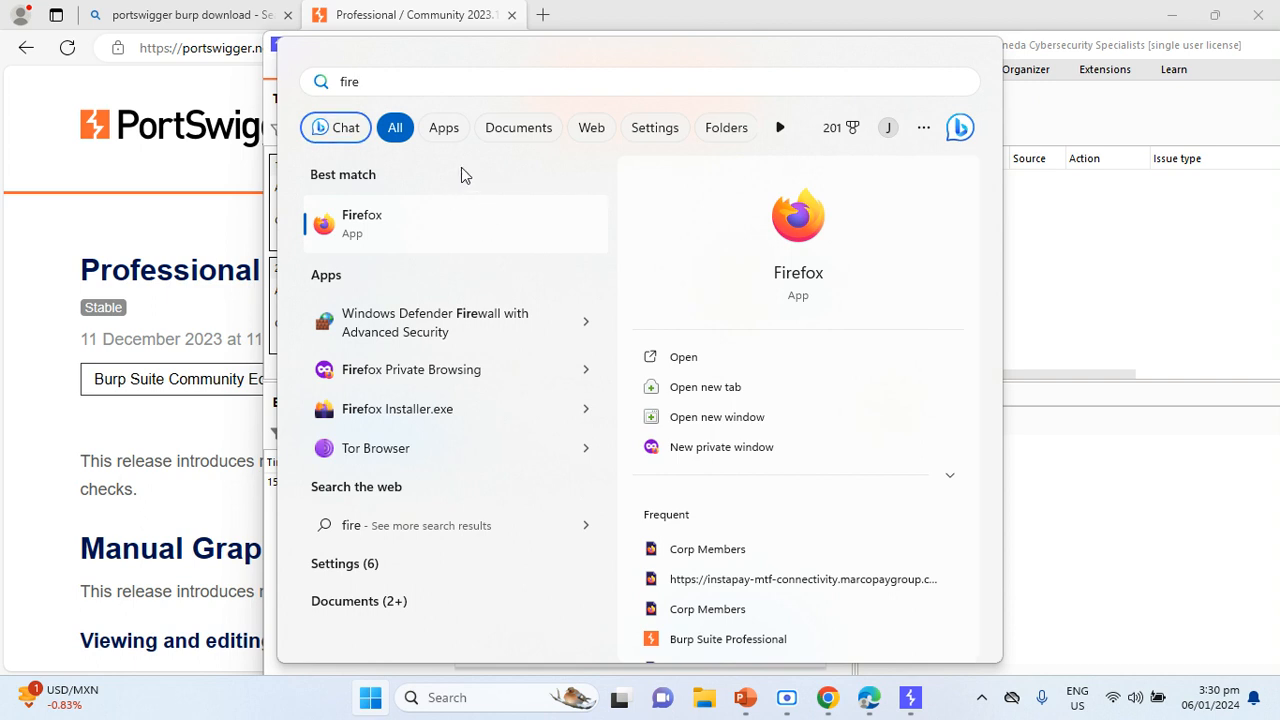
pyautogui.press('BackSpace')
pyautogui.press('BackSpace')
pyautogui.press('BackSpace')
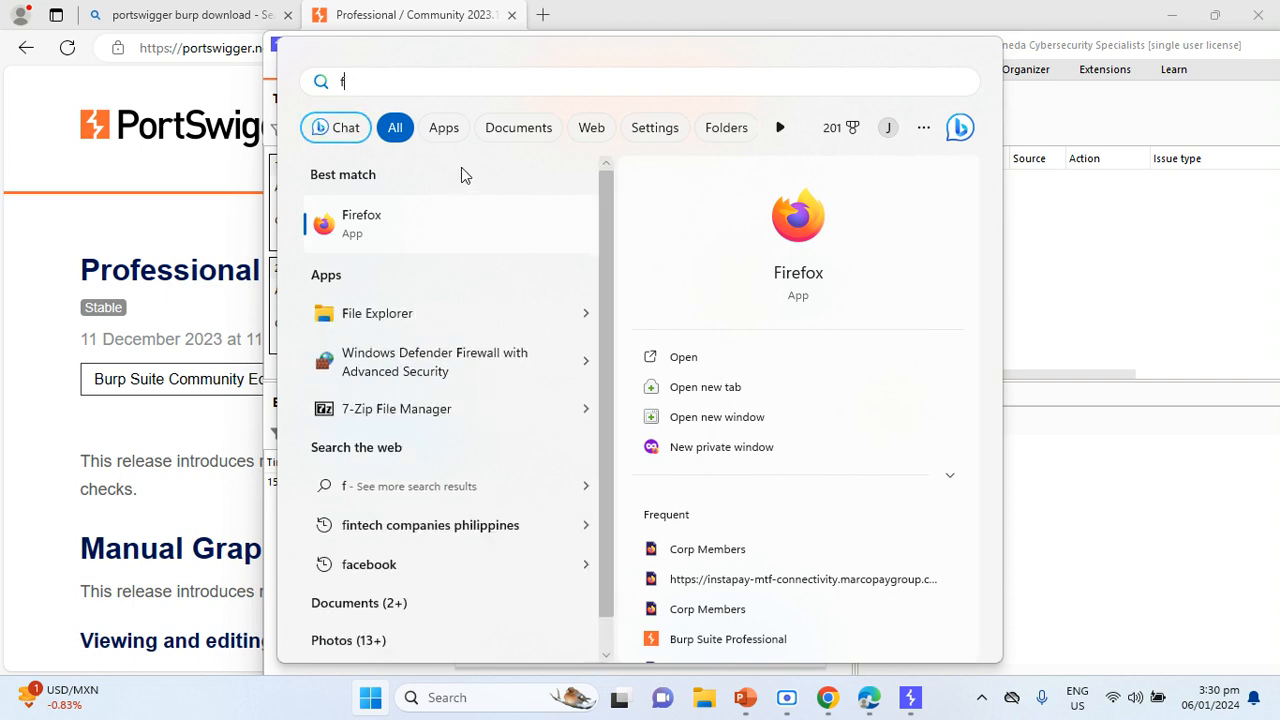
pyautogui.write('ire')
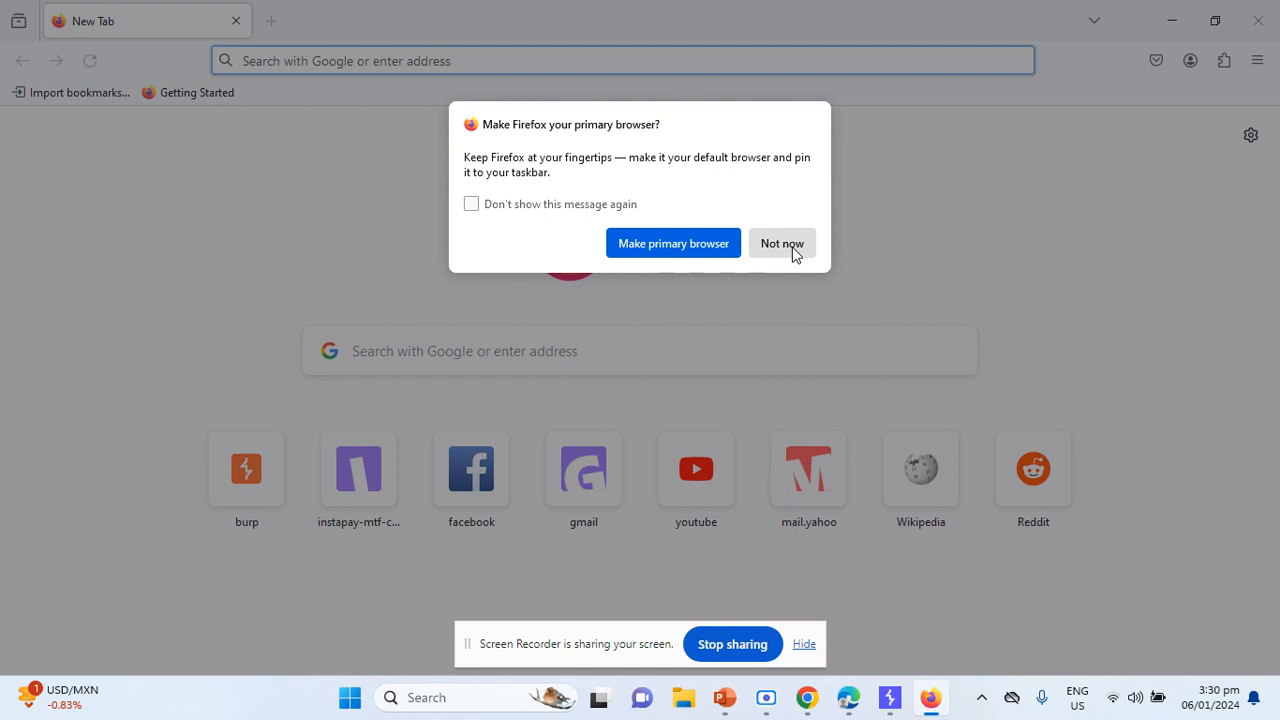
pyautogui.click(792, 253)
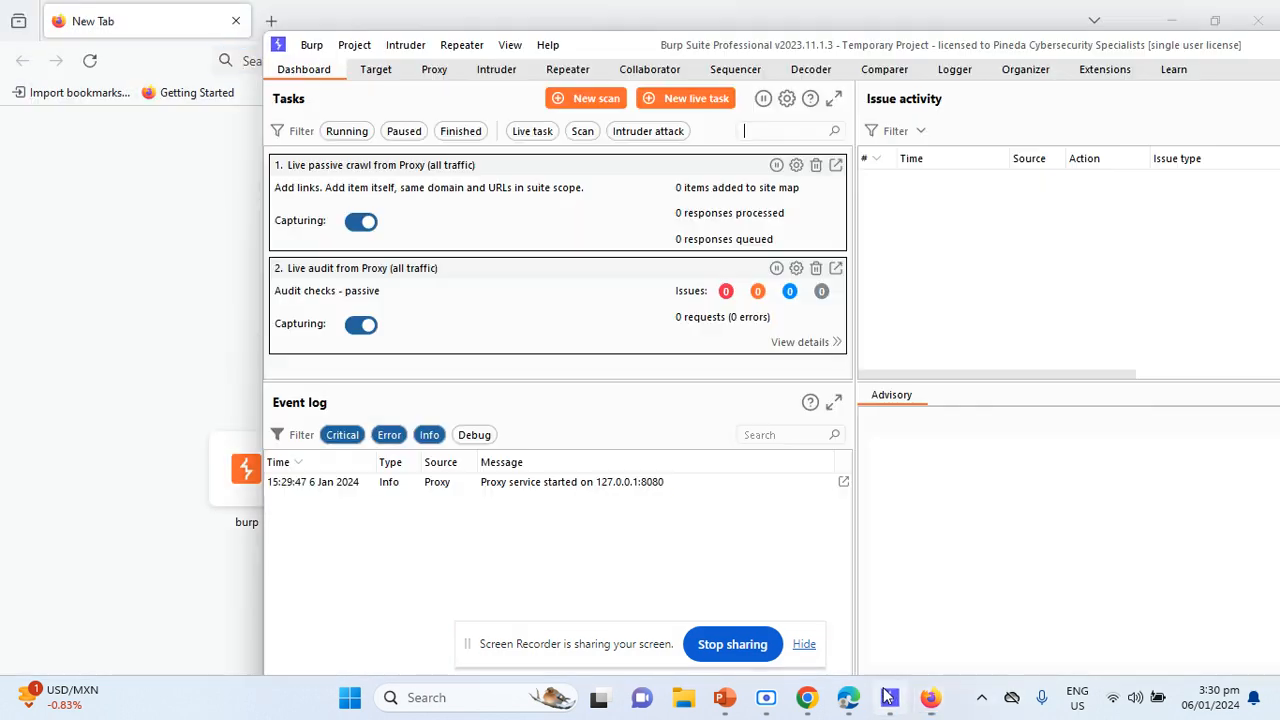
# - Switch to Burp Suite and change the port of the 127.0.0.1 proxy listener to 81
pyautogui.click(376, 72)
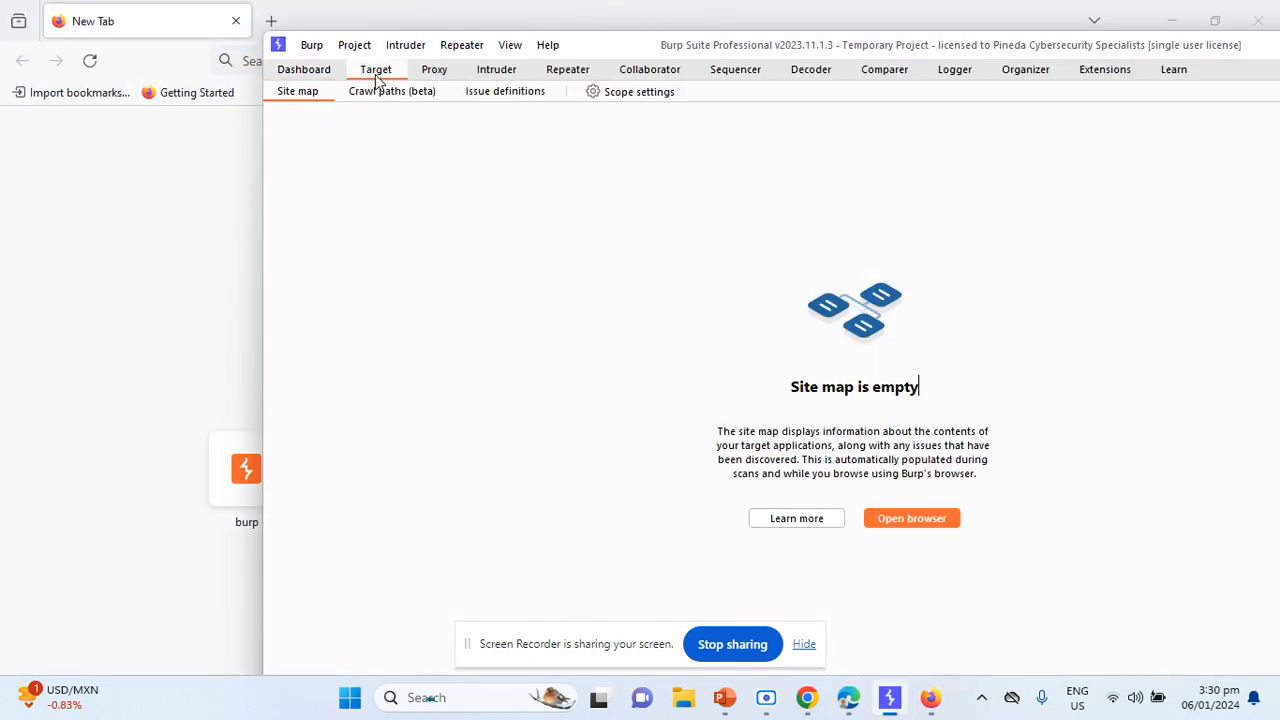
pyautogui.click(432, 76)
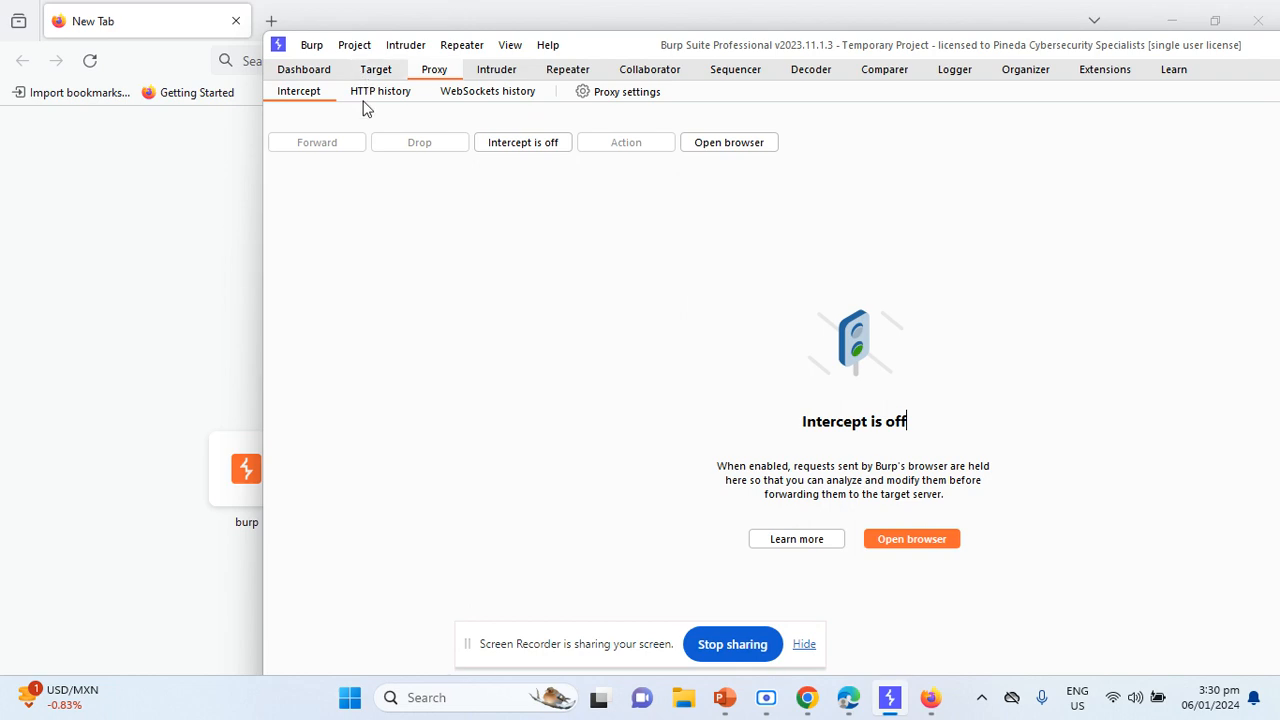
pyautogui.click(620, 95)
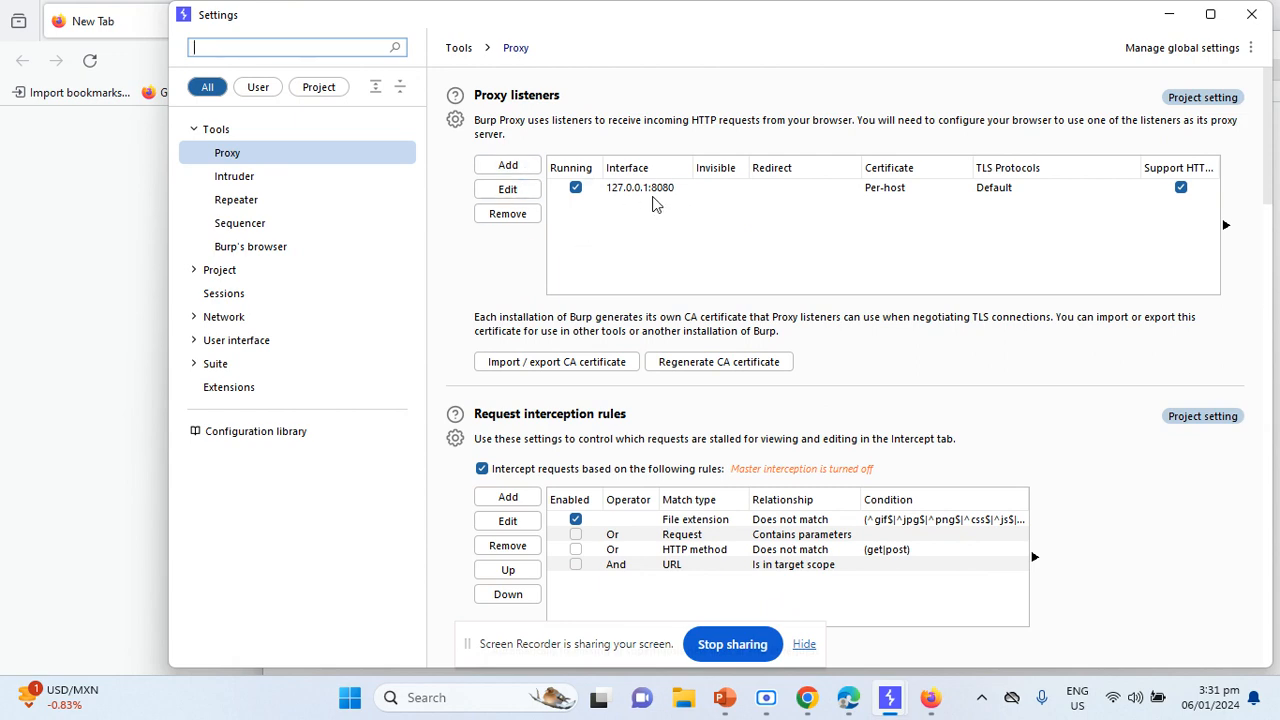
pyautogui.moveTo(715, 28); pyautogui.dragTo(685, 68)
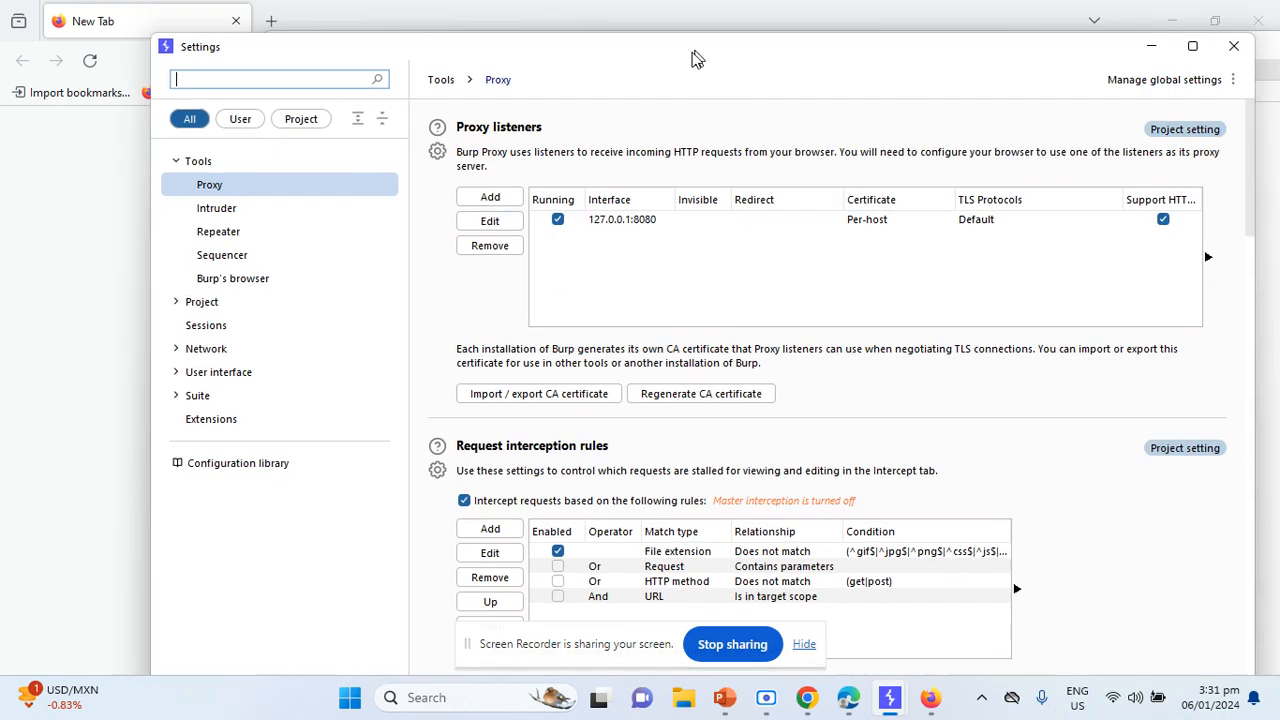
pyautogui.click(642, 232)
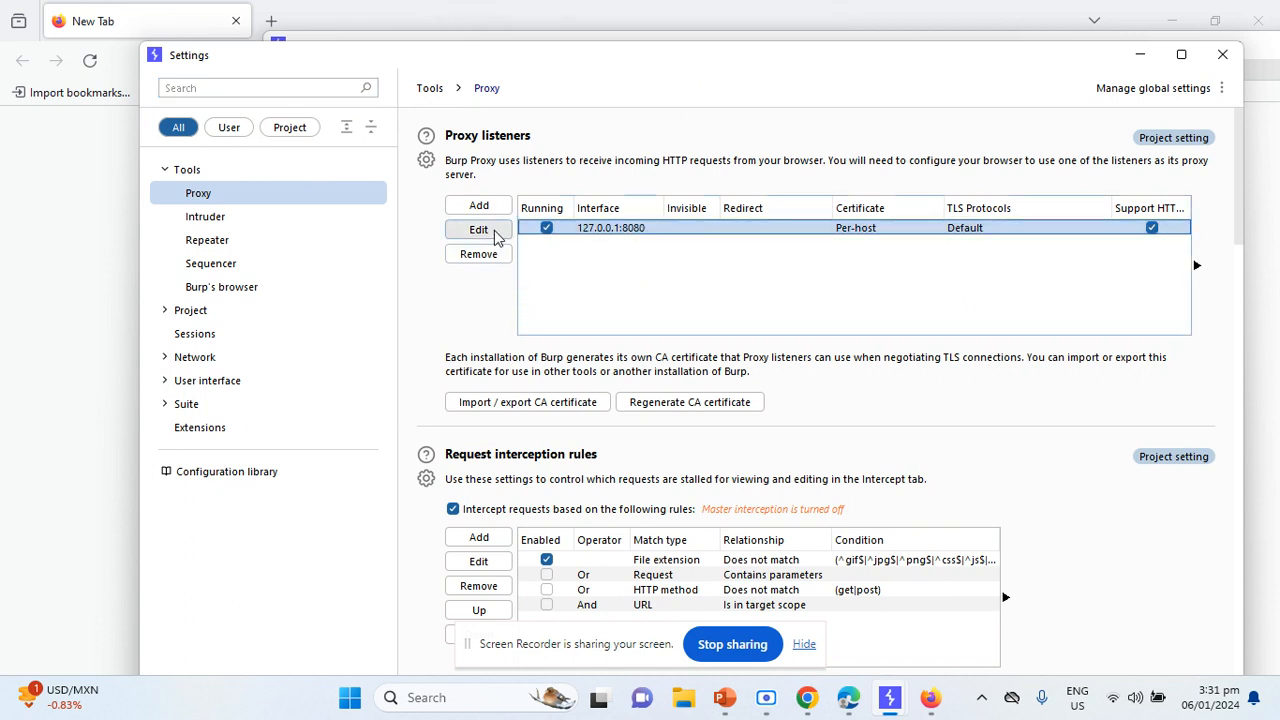
pyautogui.click(482, 230)
pyautogui.doubleClick(570, 264)
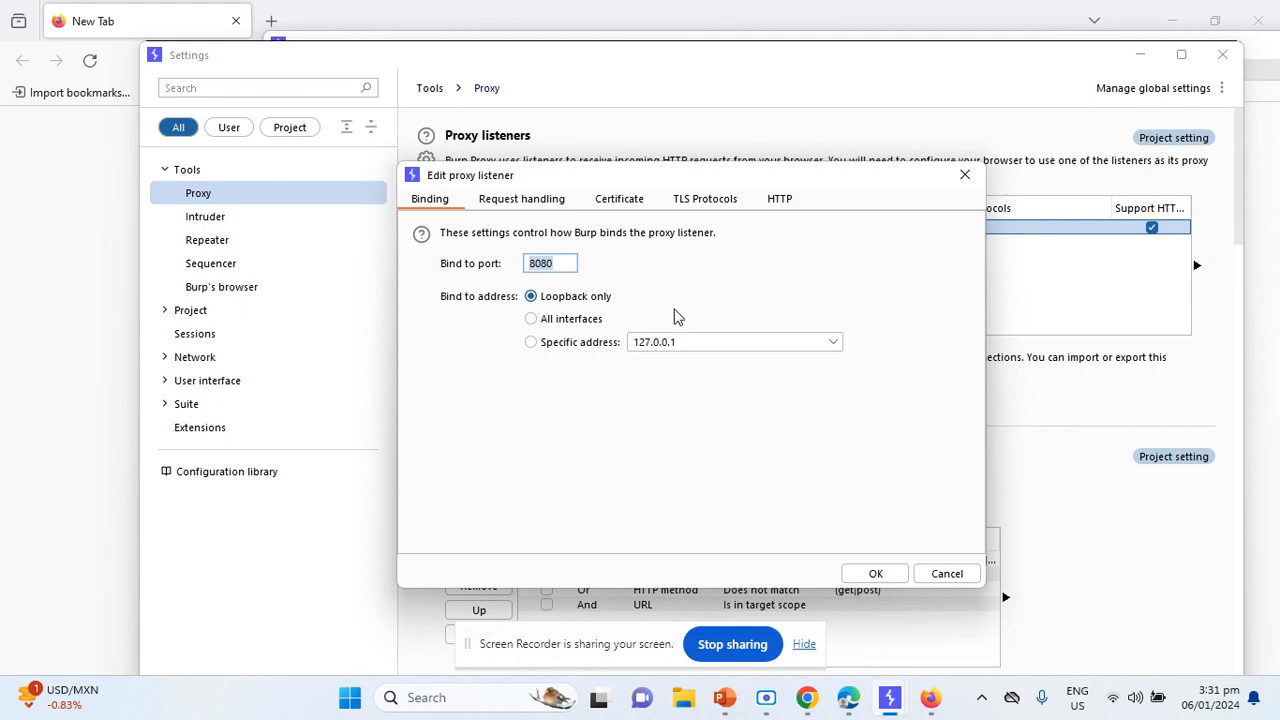
pyautogui.write('81')
pyautogui.click(875, 573)
pyautogui.moveTo(758, 60); pyautogui.dragTo(800, 30)
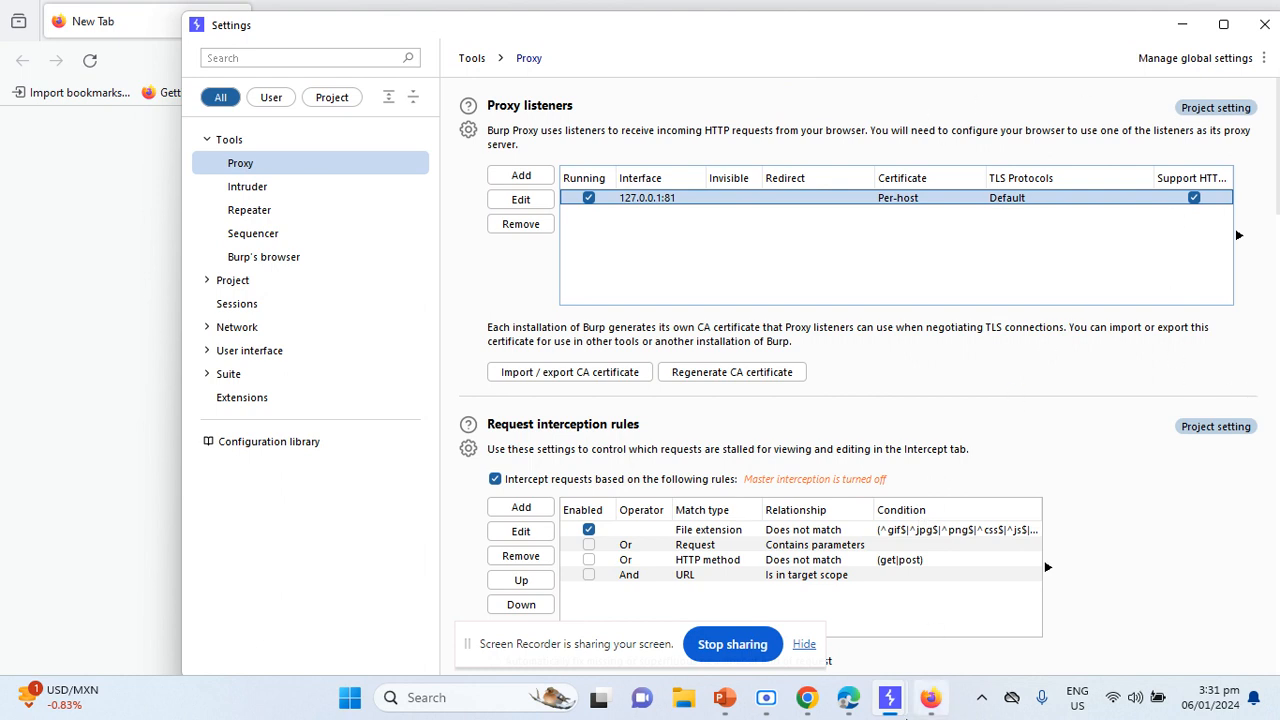
# - Switch to Firefox, search its settings for "proxy" and open the network connection settings
pyautogui.click(928, 700)
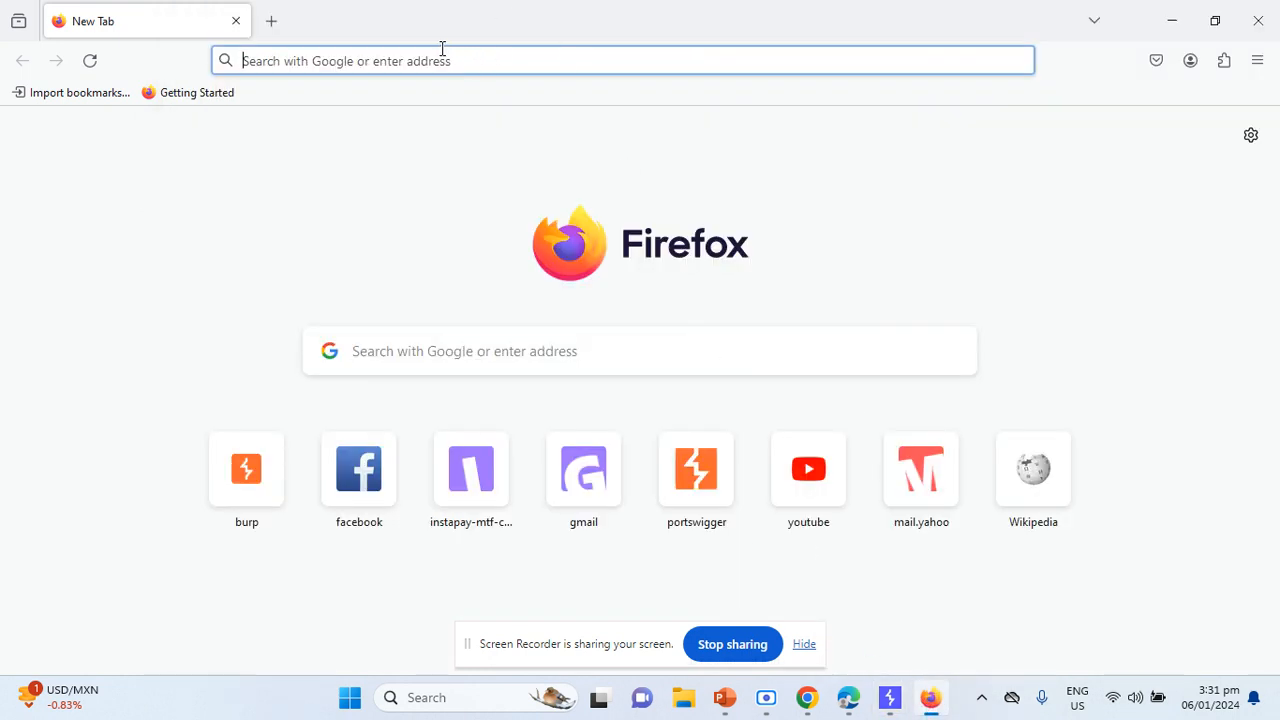
pyautogui.hotkey('alt', 'f')
pyautogui.press('Escape')
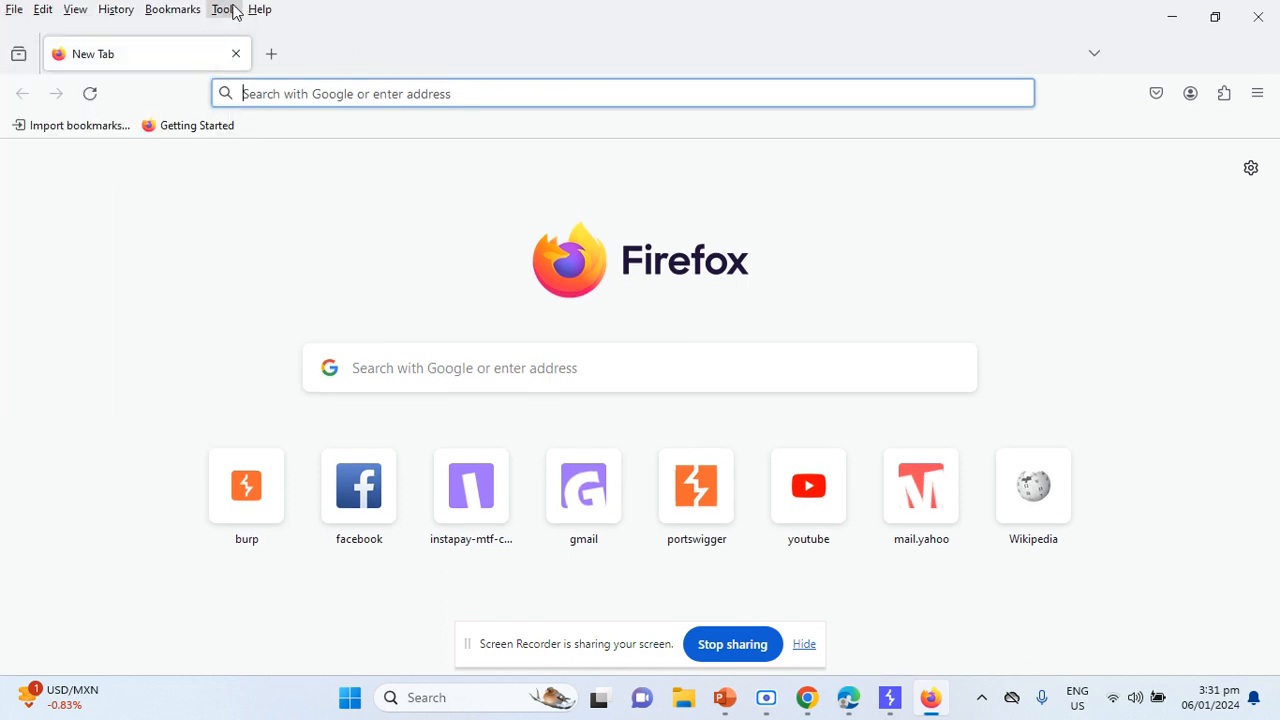
pyautogui.click(226, 10)
pyautogui.click(258, 220)
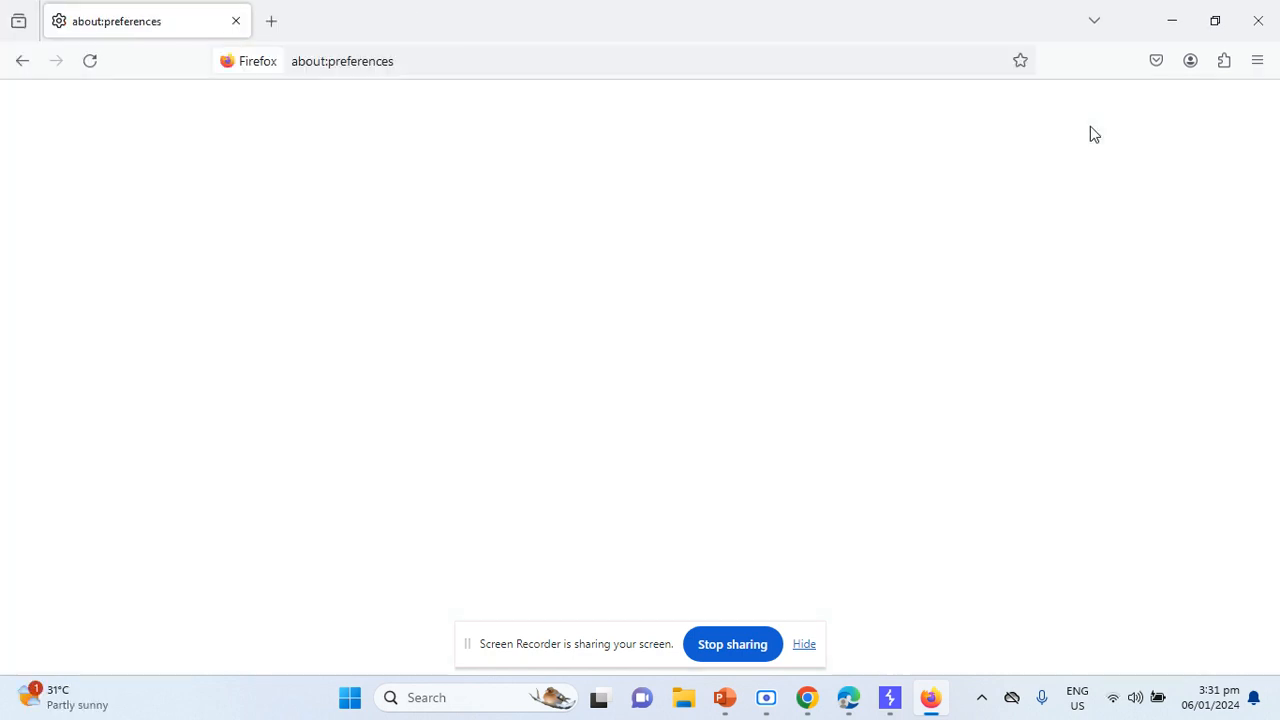
pyautogui.write('proxy')
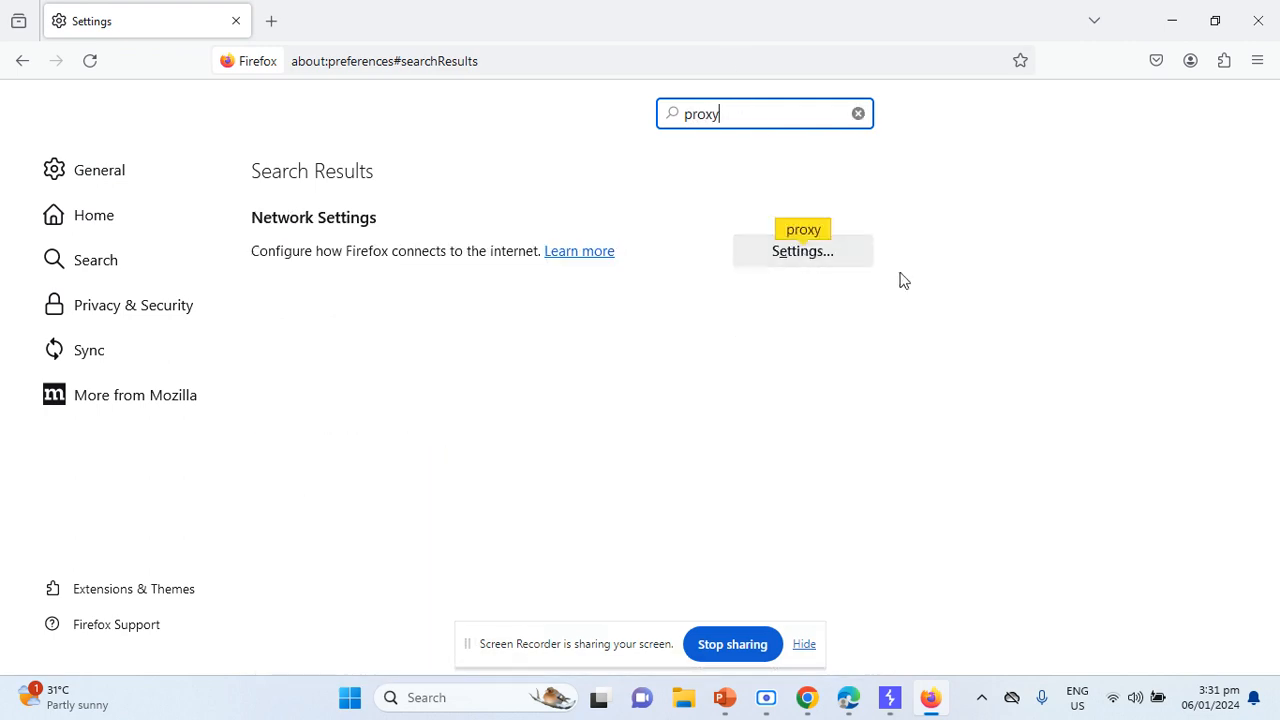
pyautogui.click(792, 253)
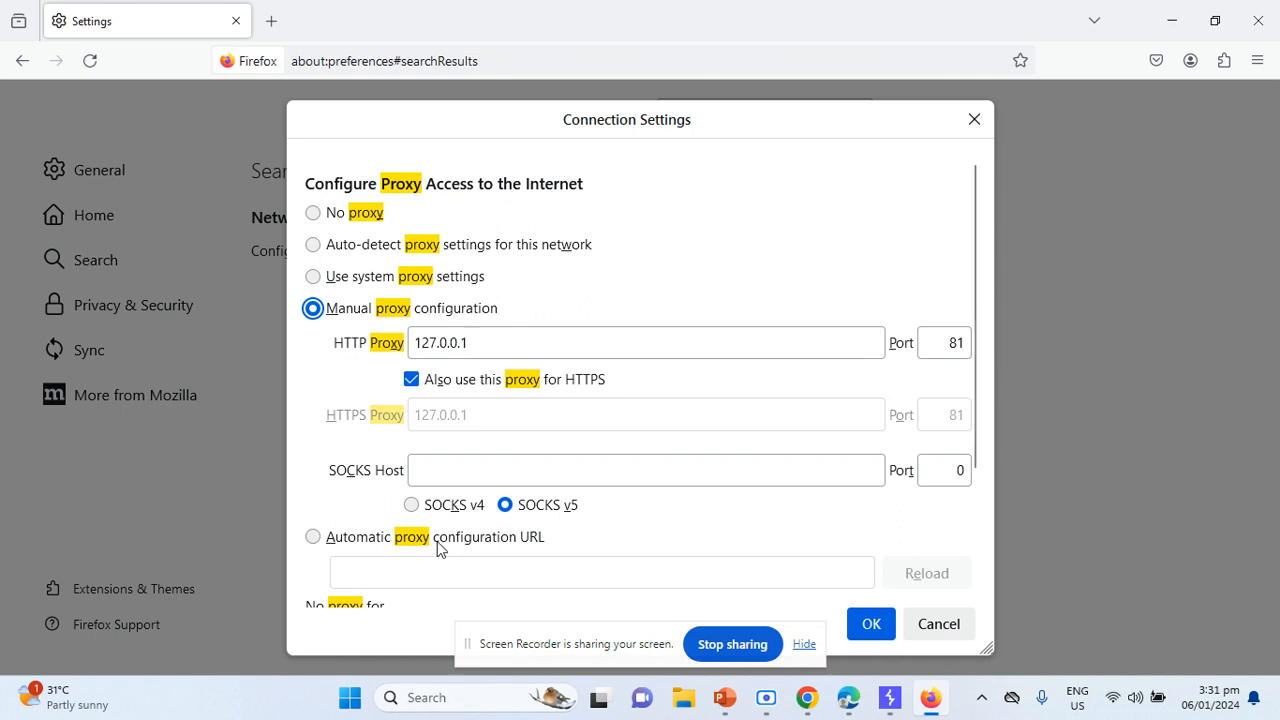
# - Apply the manual proxy configuration with HTTP proxy 127.0.0.1 on port 81, also used for HTTPS
pyautogui.click(350, 216)
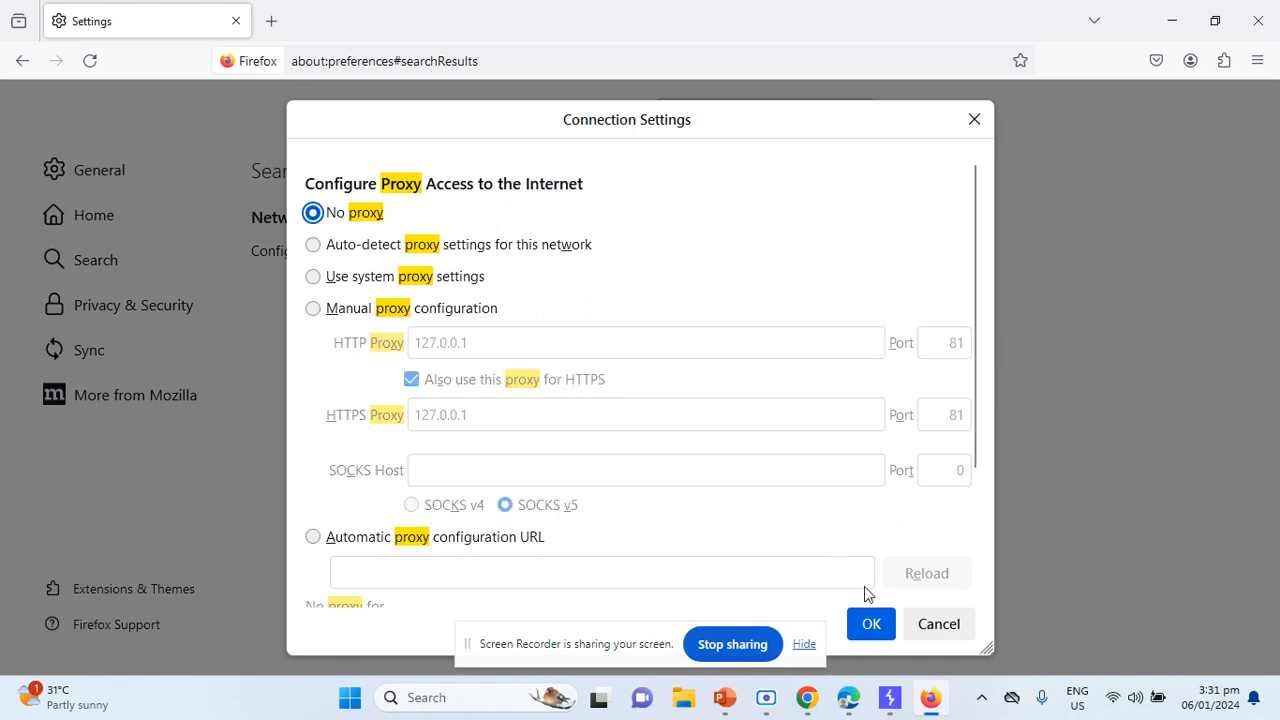
pyautogui.click(314, 310)
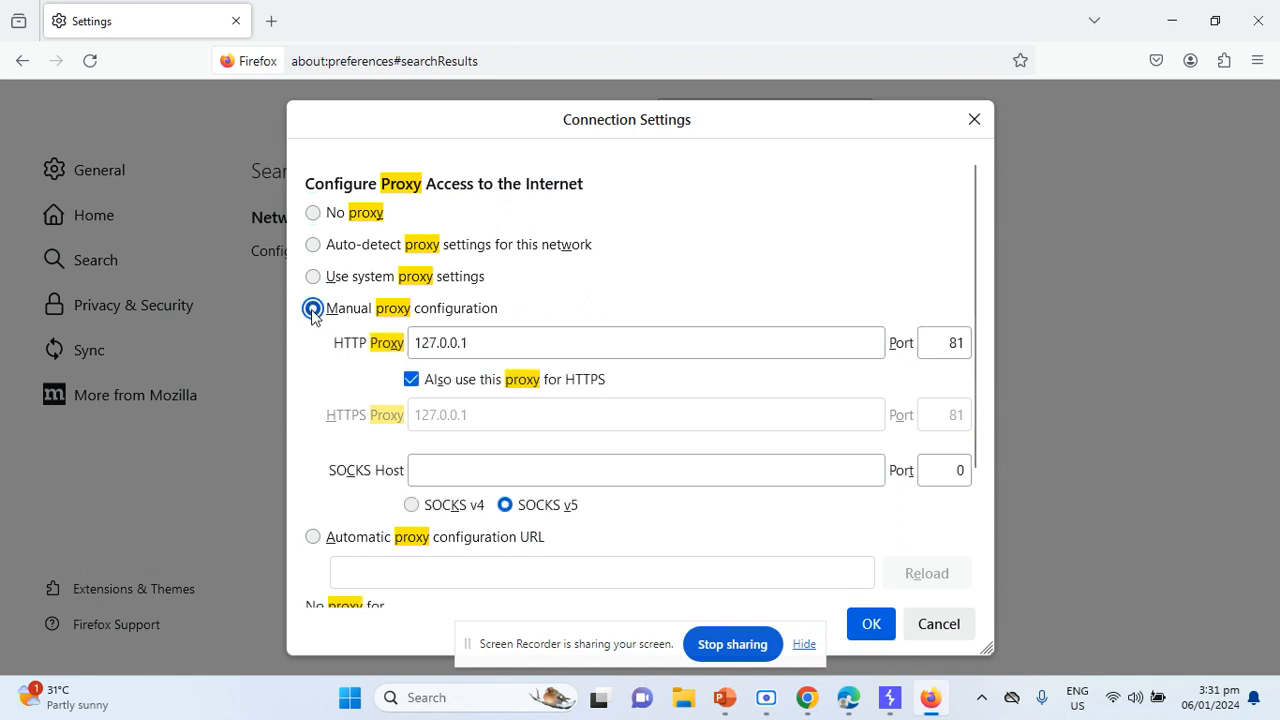
pyautogui.click(884, 636)
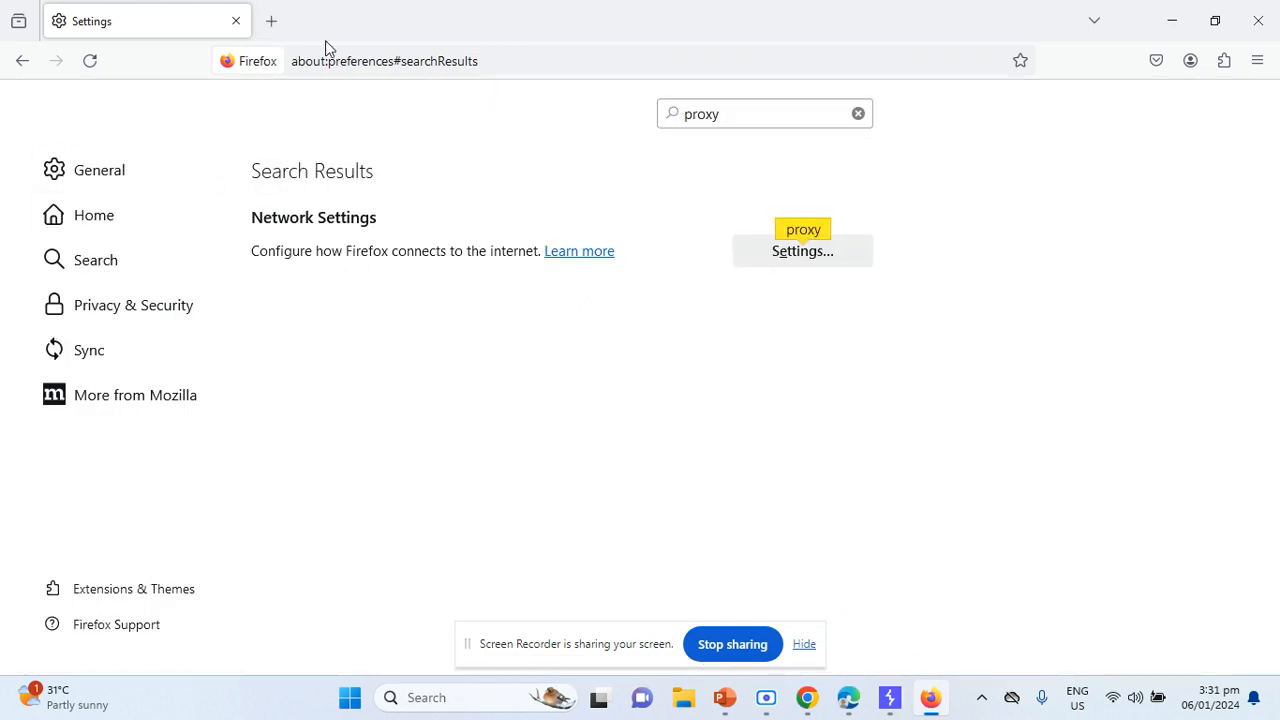
# - Switch to Burp Suite and examine the Dashboard and the Target site map for captured Firefox traffic
pyautogui.click(890, 700)
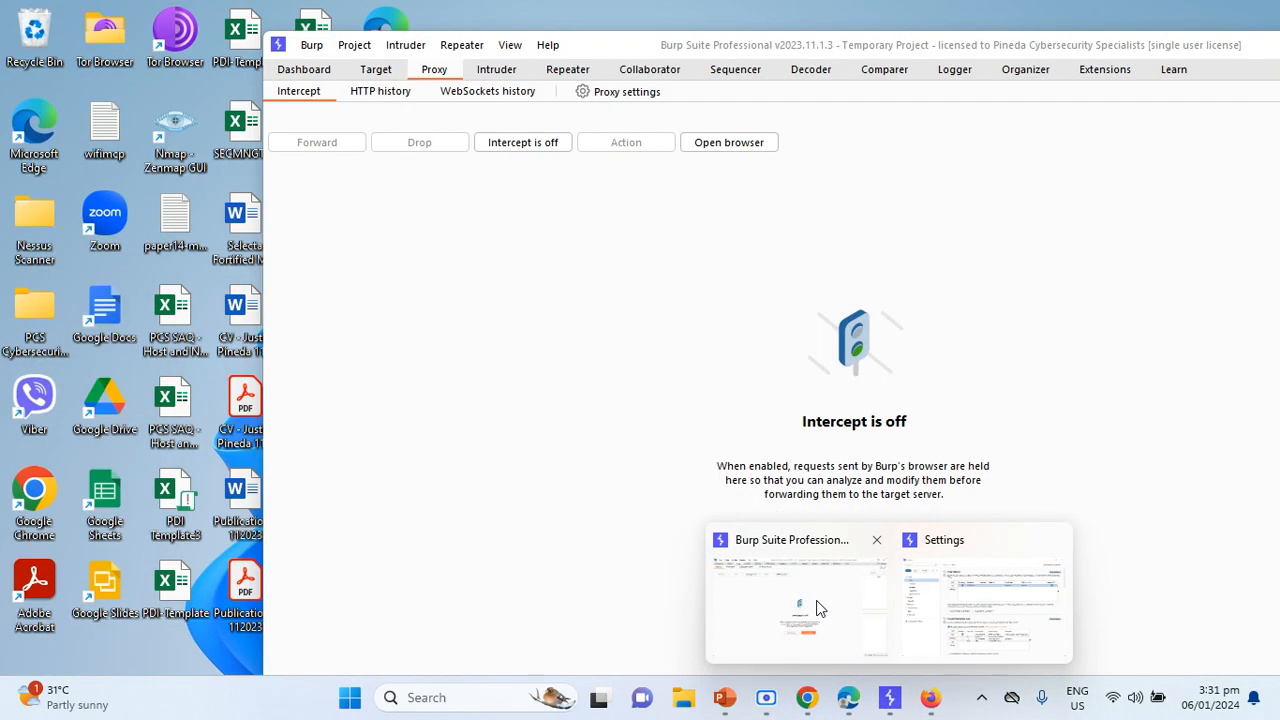
pyautogui.click(818, 600)
pyautogui.click(310, 72)
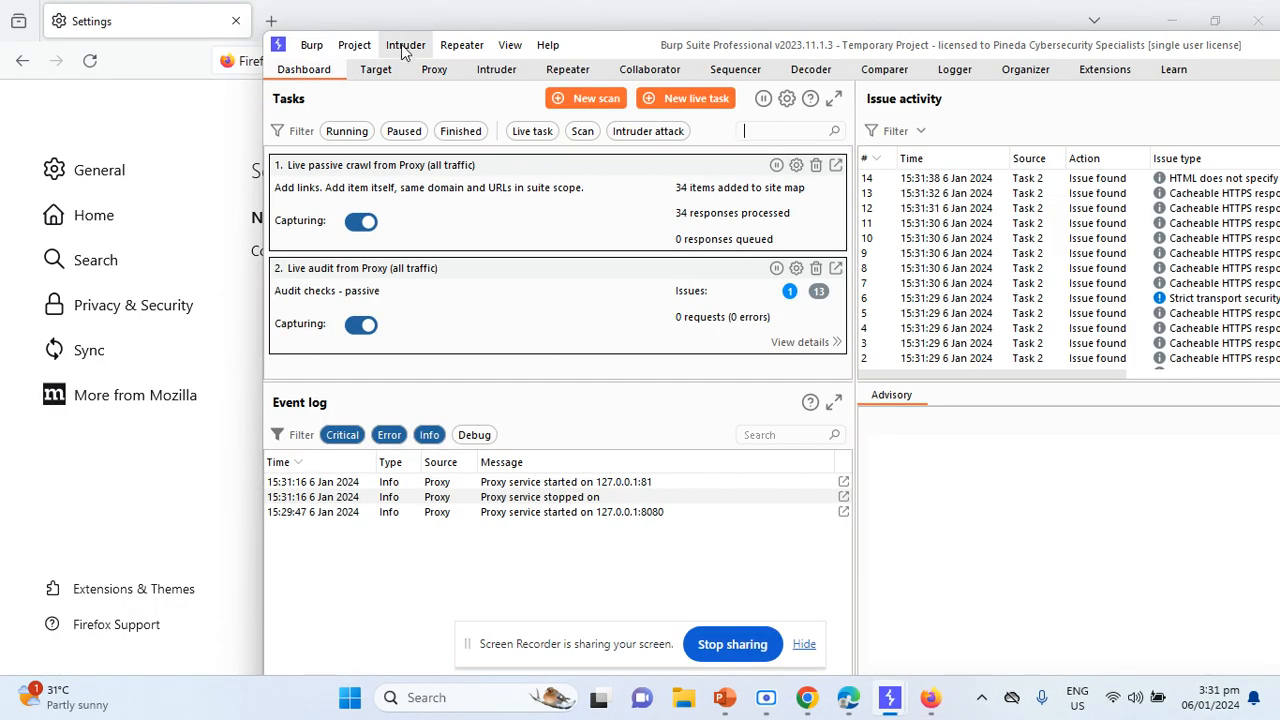
pyautogui.moveTo(640, 57); pyautogui.dragTo(659, 38)
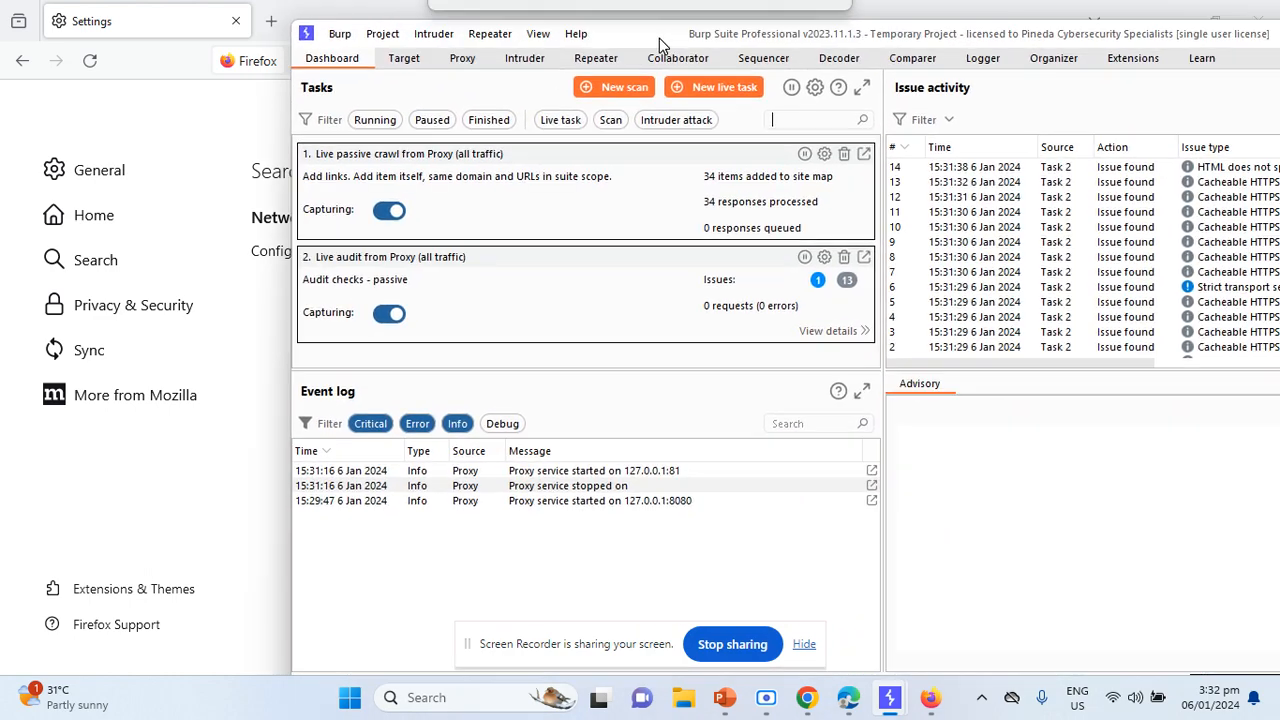
pyautogui.click(403, 58)
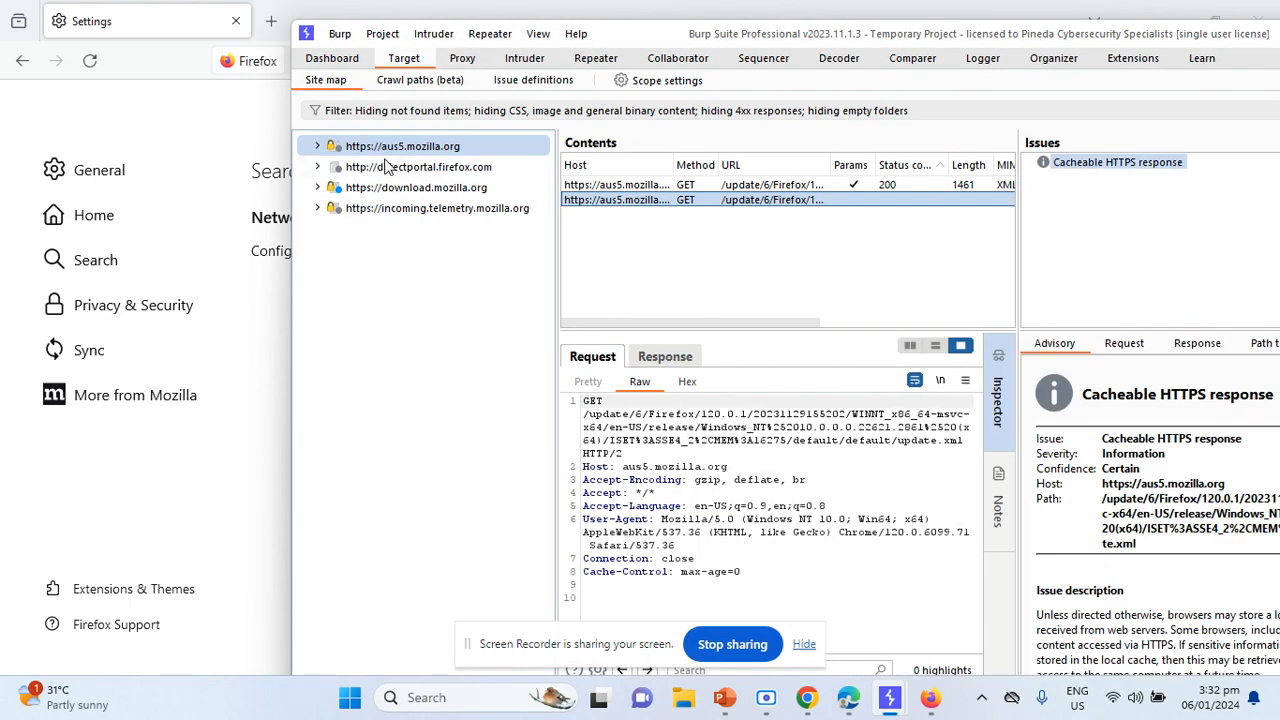
# - Switch to Firefox and open Facebook in a new tab
pyautogui.moveTo(653, 30); pyautogui.dragTo(822, 31)
pyautogui.click(272, 22)
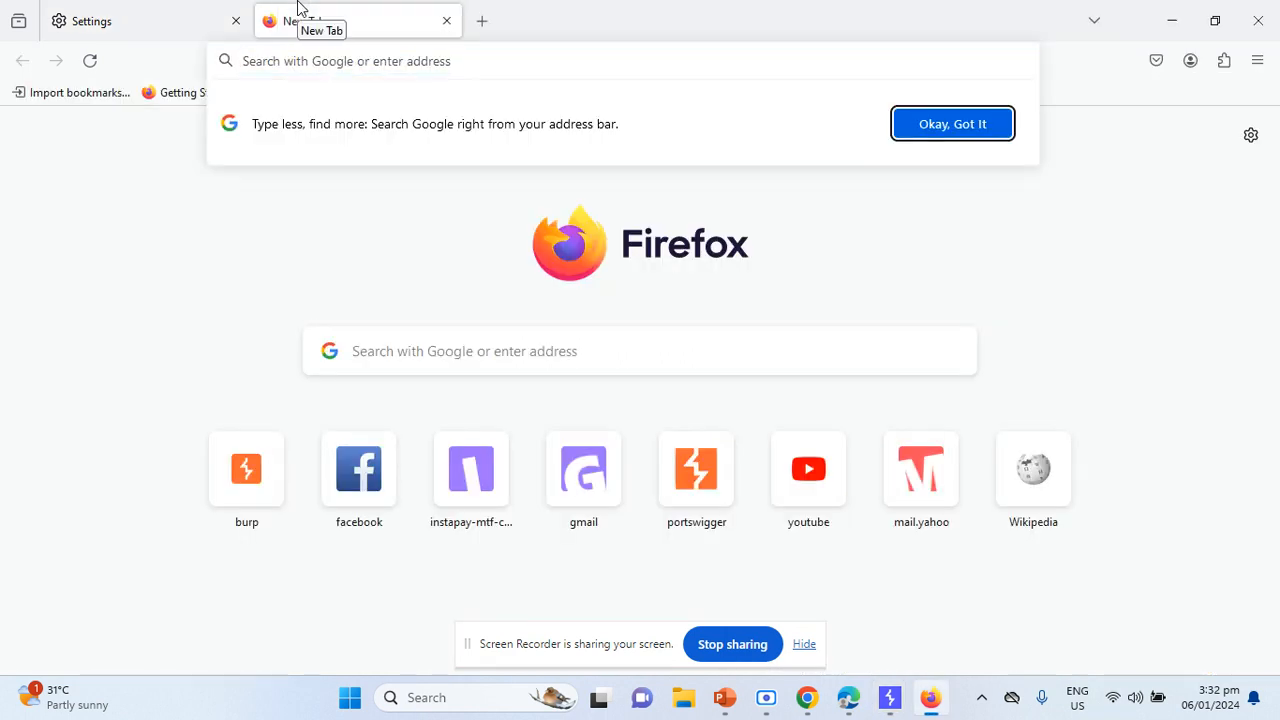
pyautogui.click(360, 500)
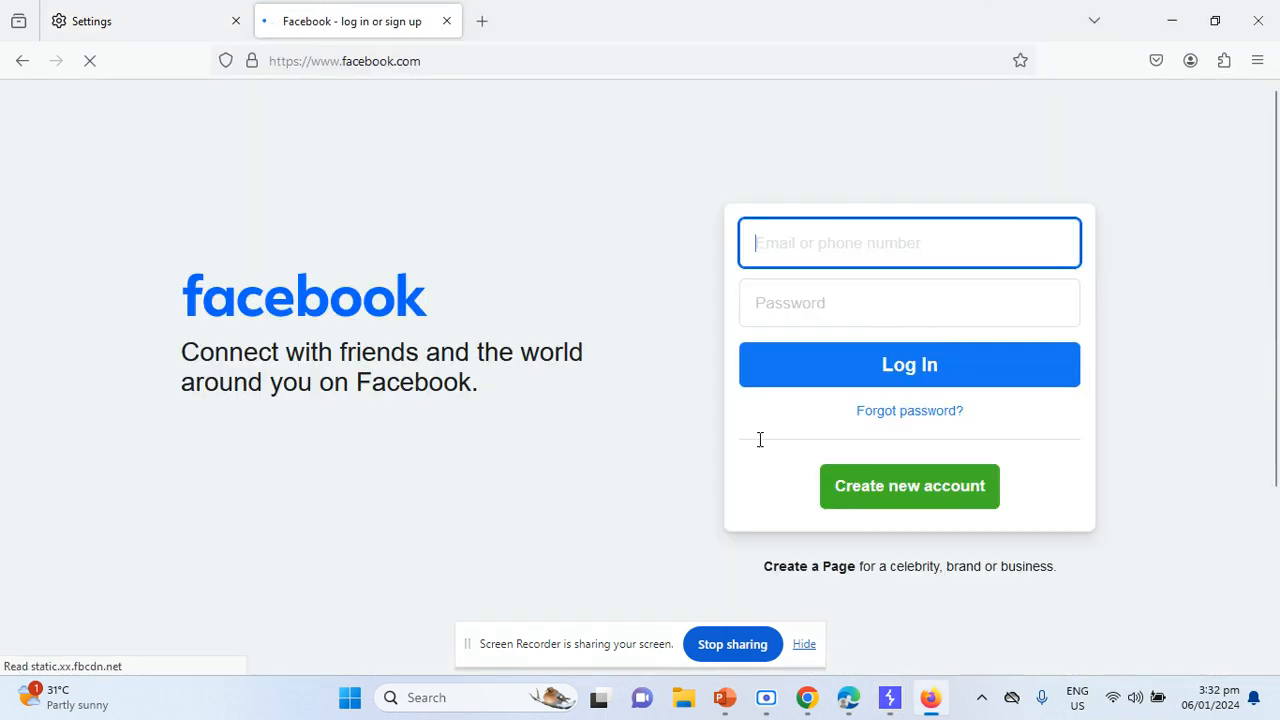
pyautogui.moveTo(890, 697)
pyautogui.moveTo(950, 597)
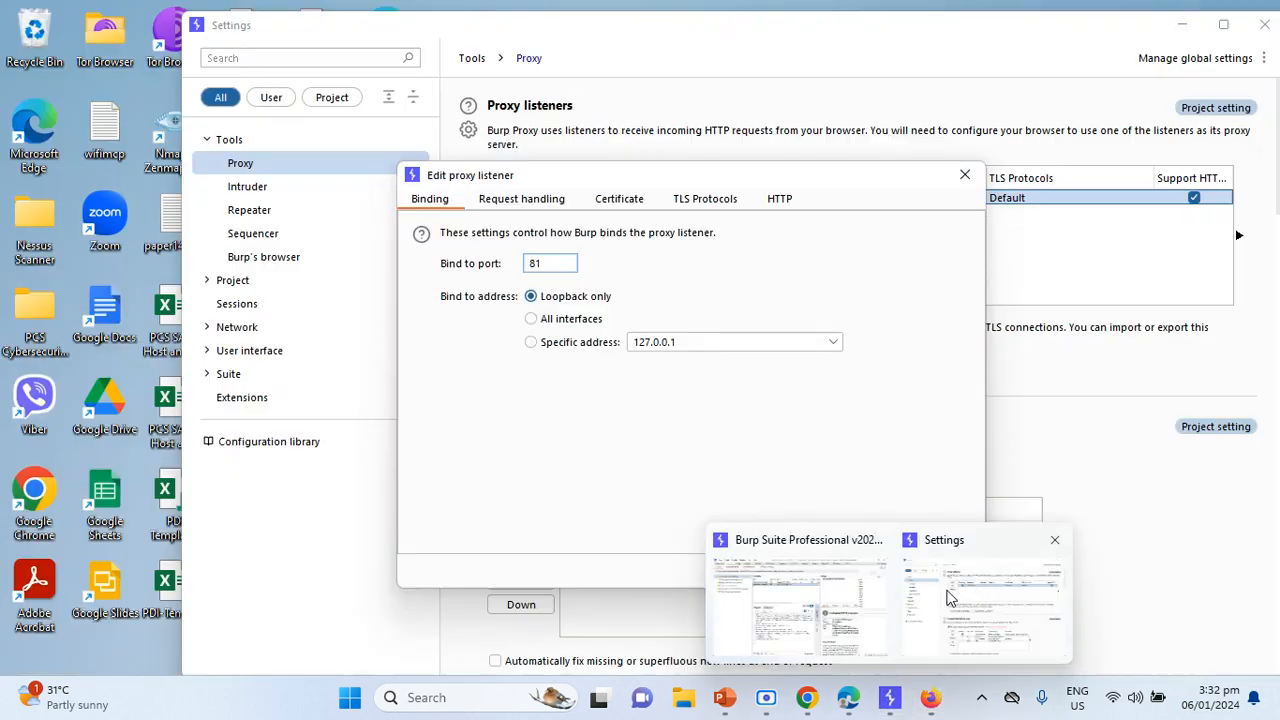
pyautogui.click(800, 595)
pyautogui.click(564, 252)
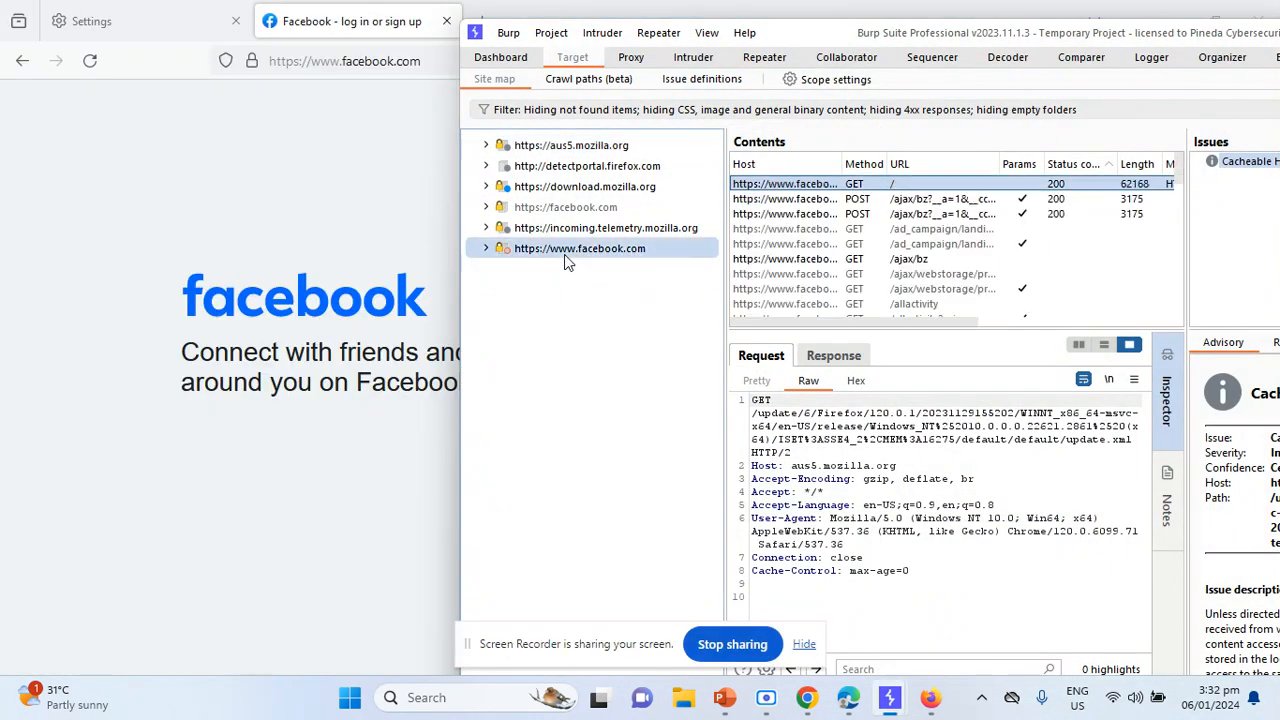
pyautogui.click(485, 249)
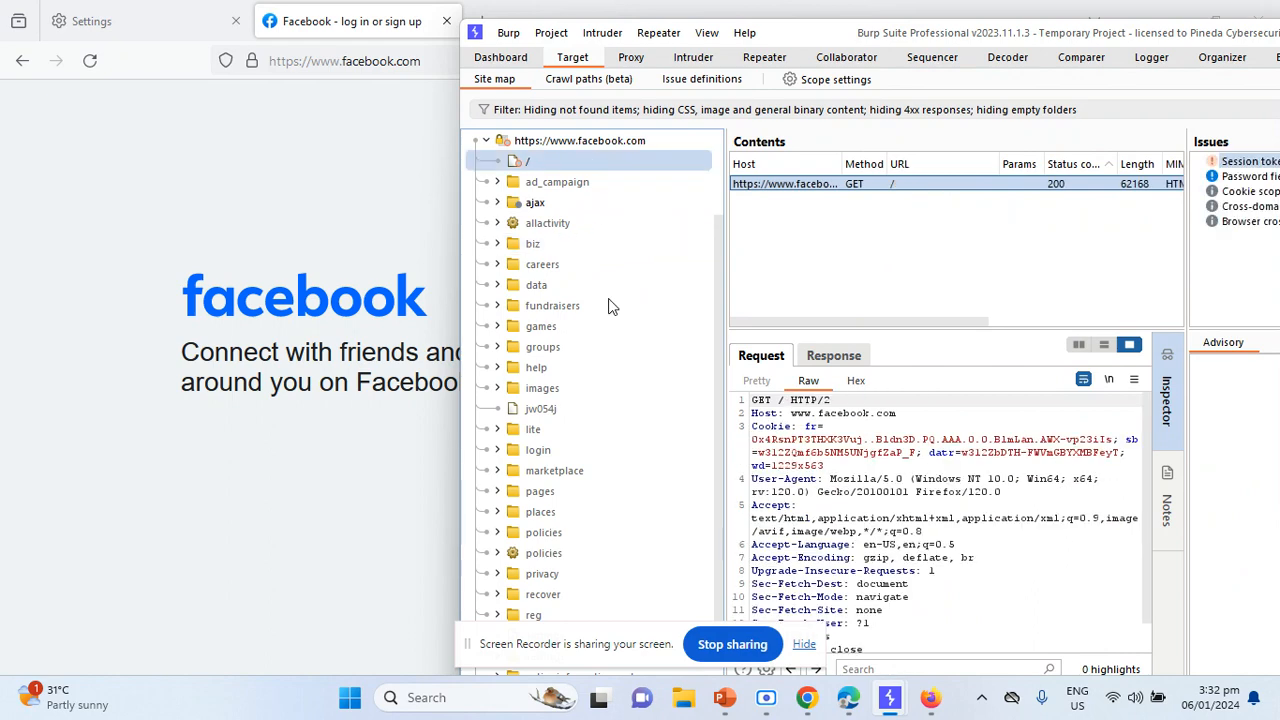
pyautogui.scroll(-1, 665, 345)
pyautogui.scroll(3, 663, 360)
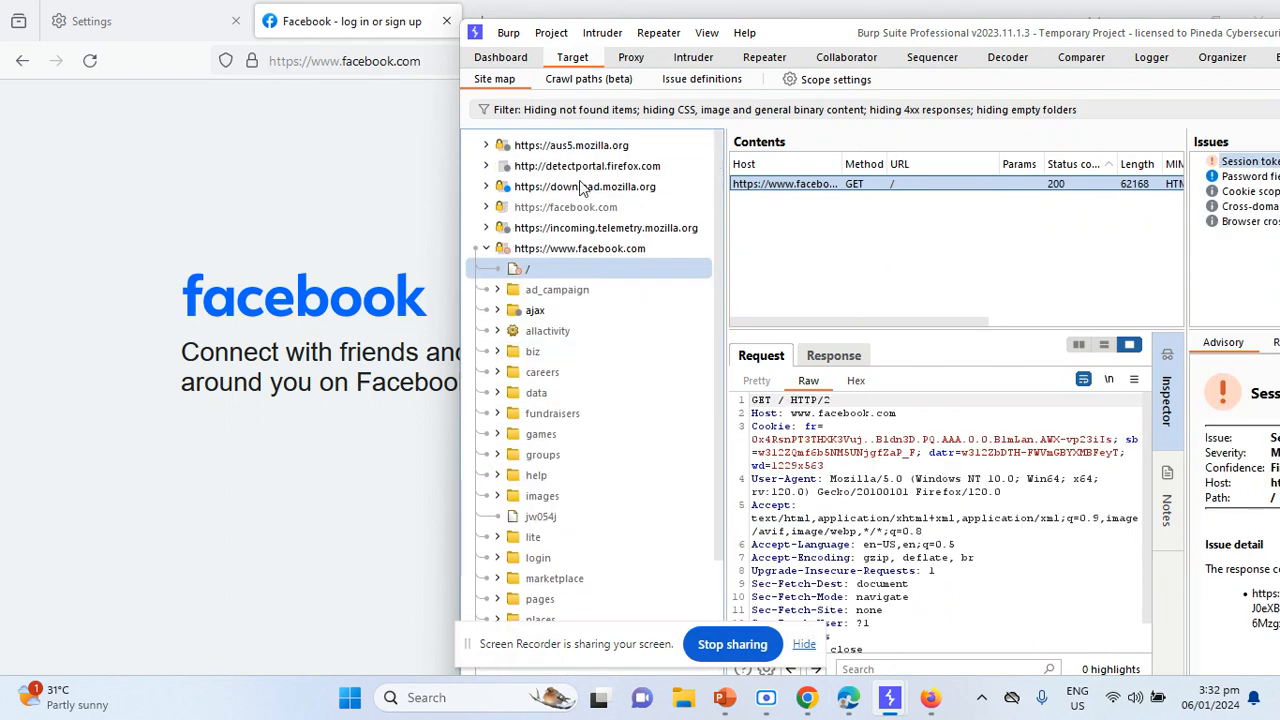
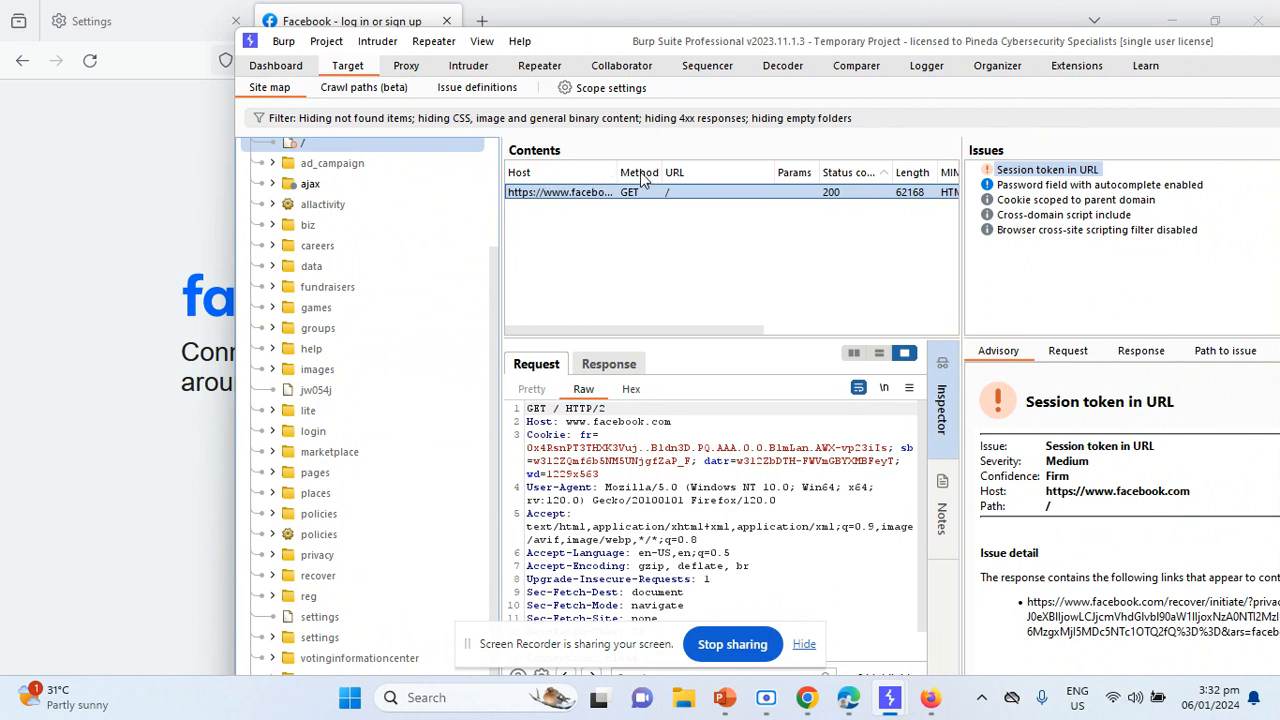
pyautogui.moveTo(660, 171); pyautogui.dragTo(688, 171)
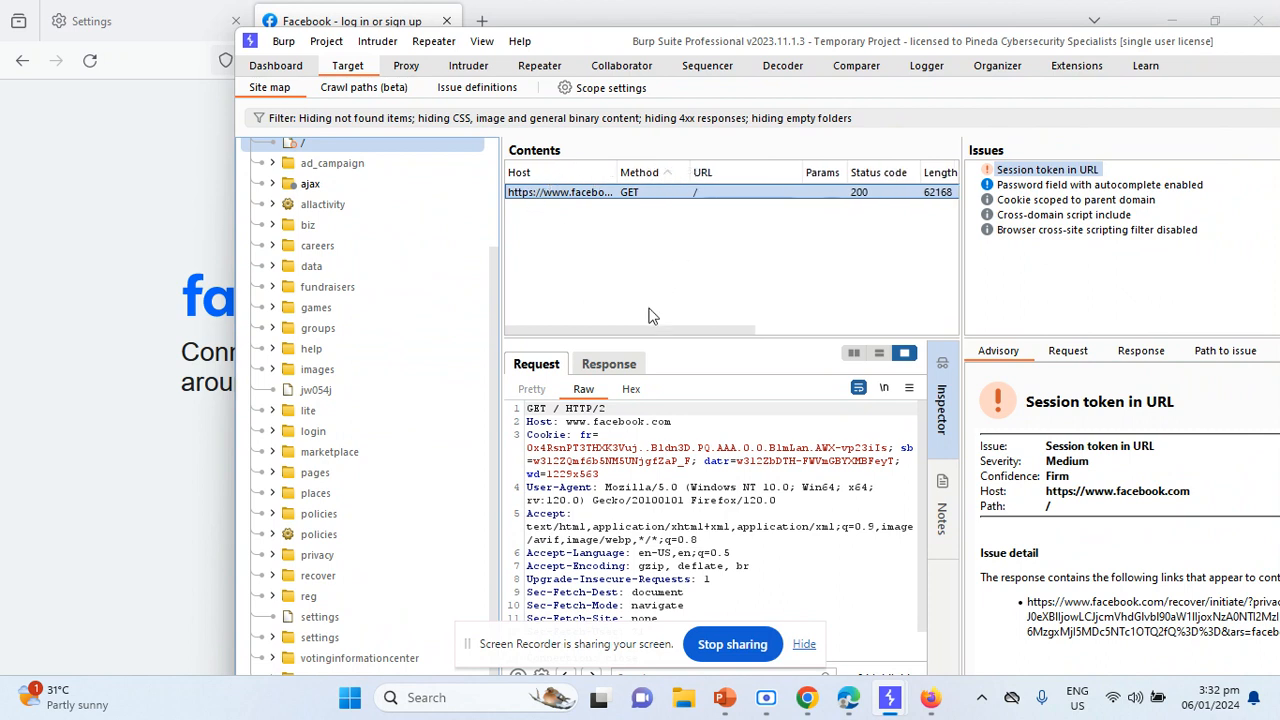
pyautogui.click(822, 330)
pyautogui.moveTo(786, 328); pyautogui.dragTo(825, 328)
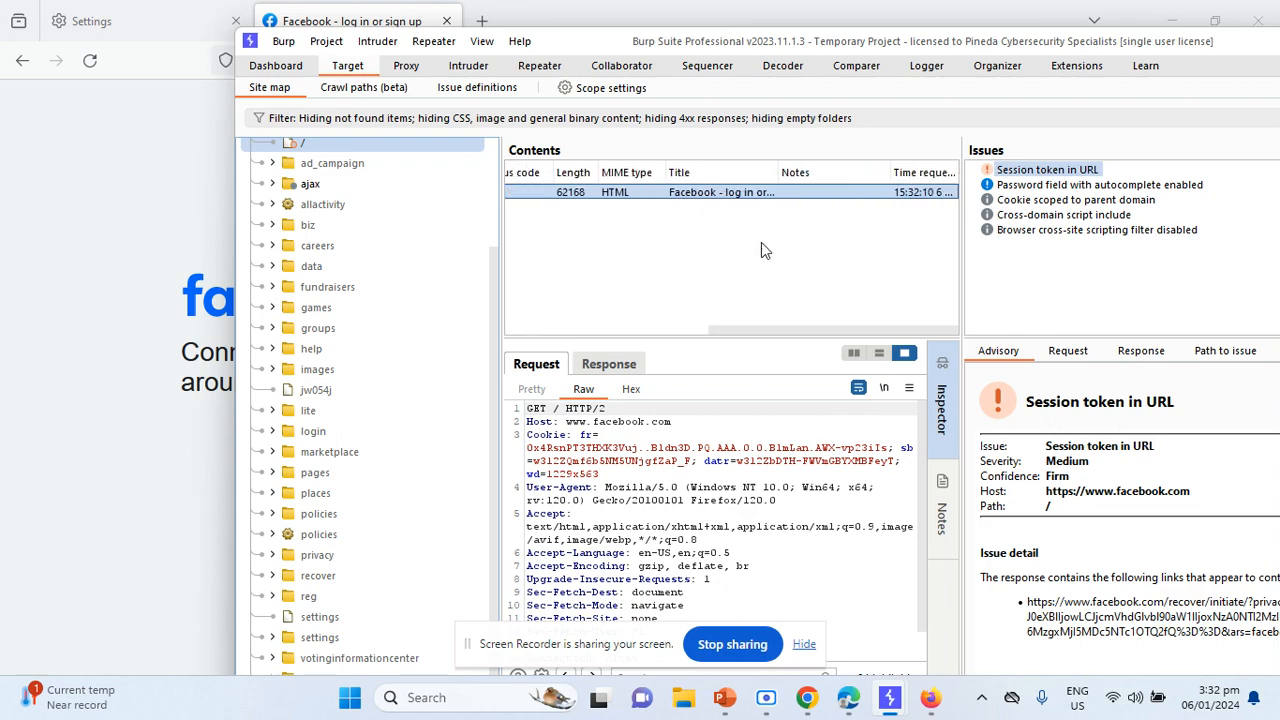
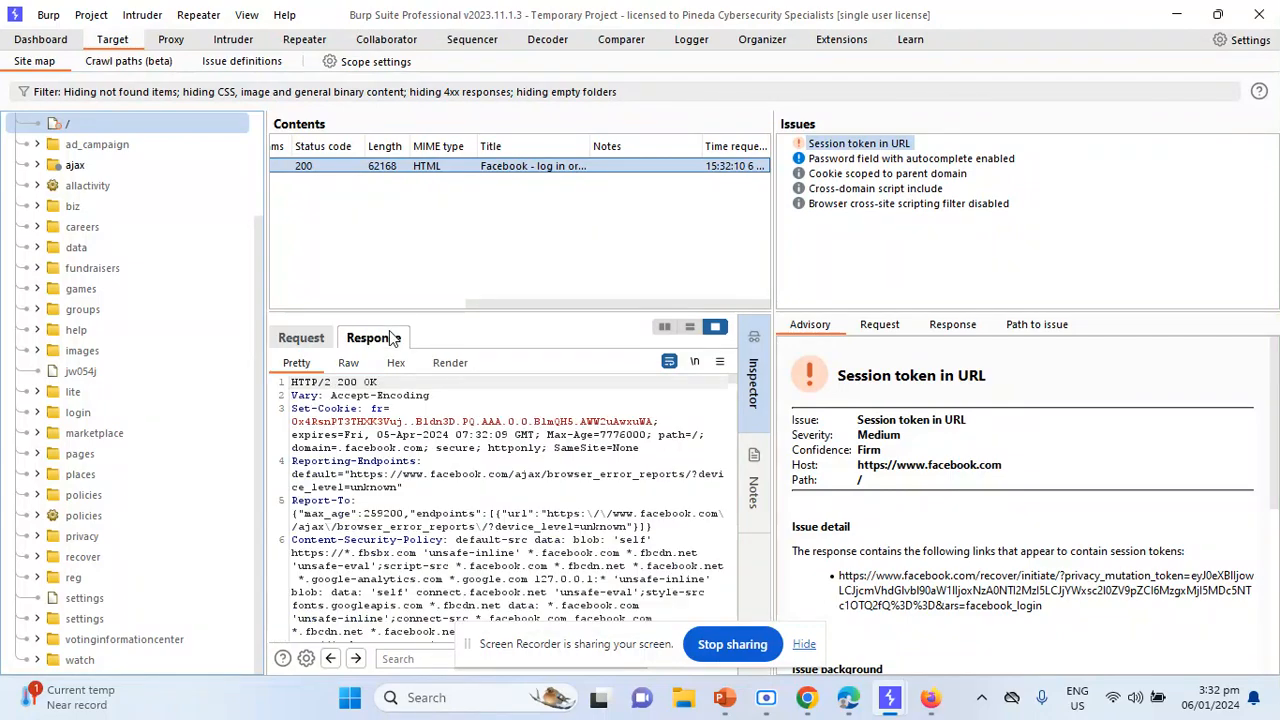
pyautogui.click(301, 338)
pyautogui.moveTo(1048, 14); pyautogui.dragTo(1101, 160)
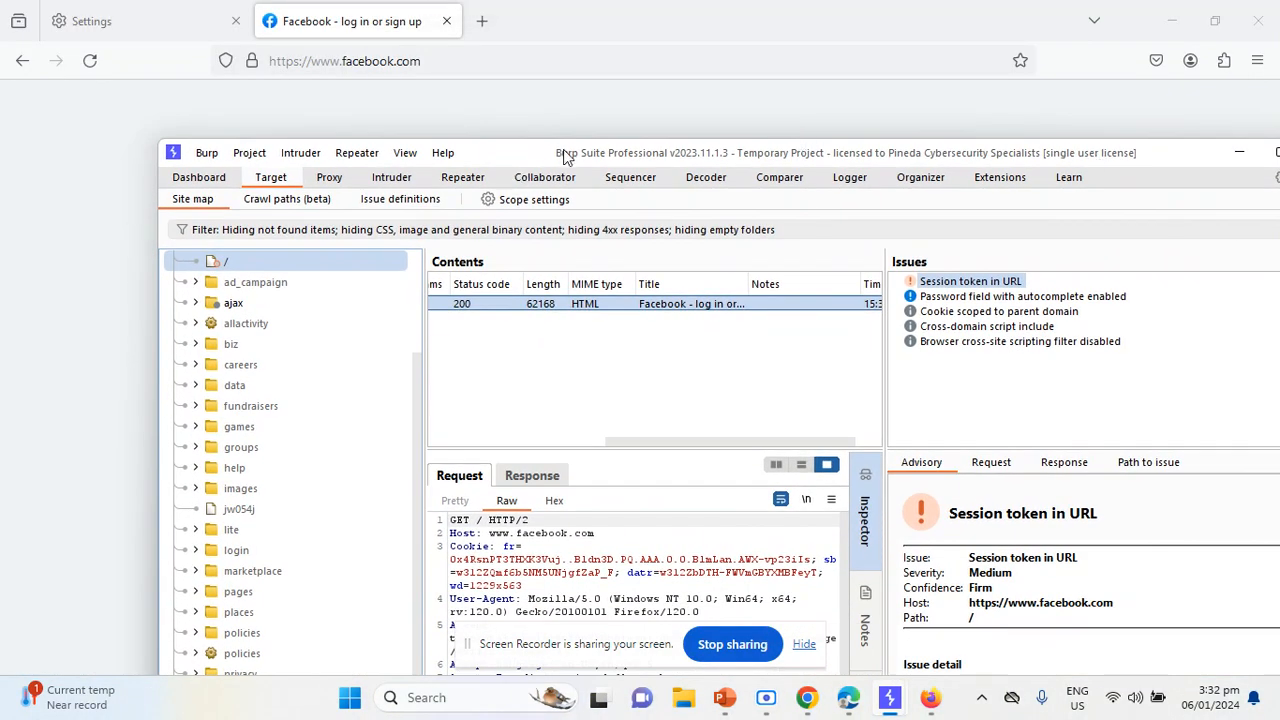
pyautogui.moveTo(565, 157); pyautogui.dragTo(783, 59)
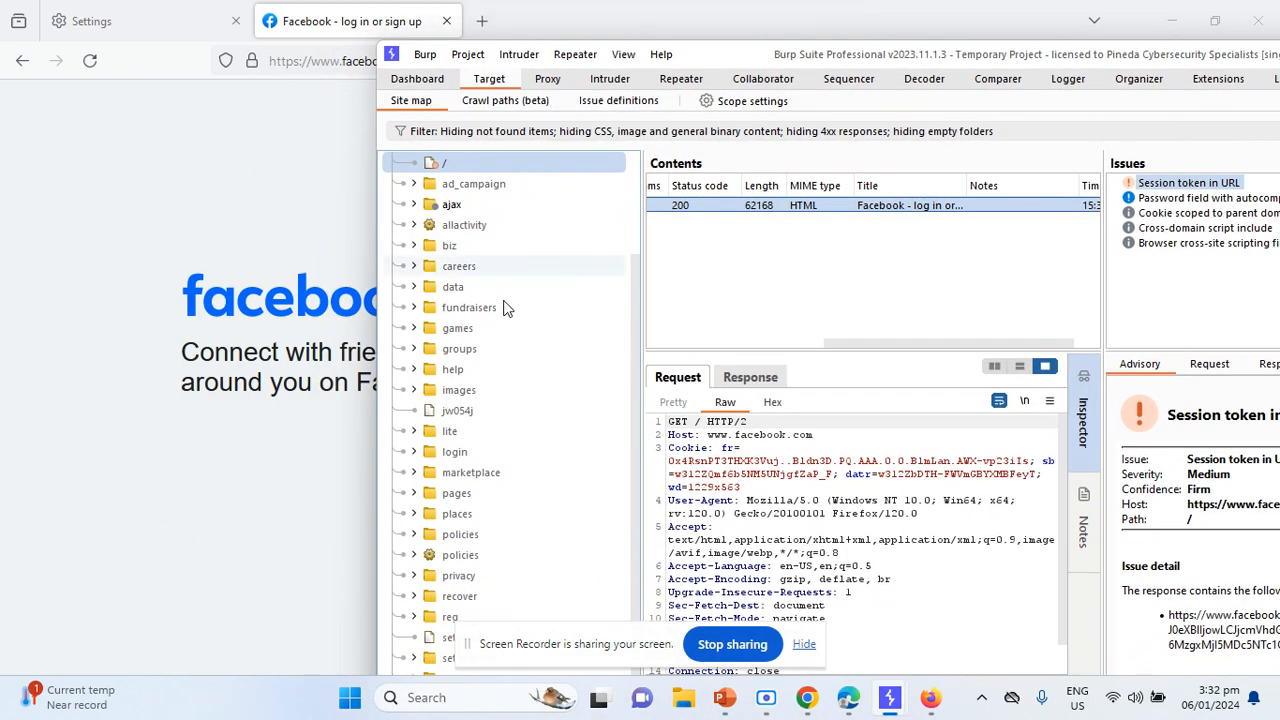
pyautogui.scroll(2, 505, 308)
pyautogui.click(472, 277)
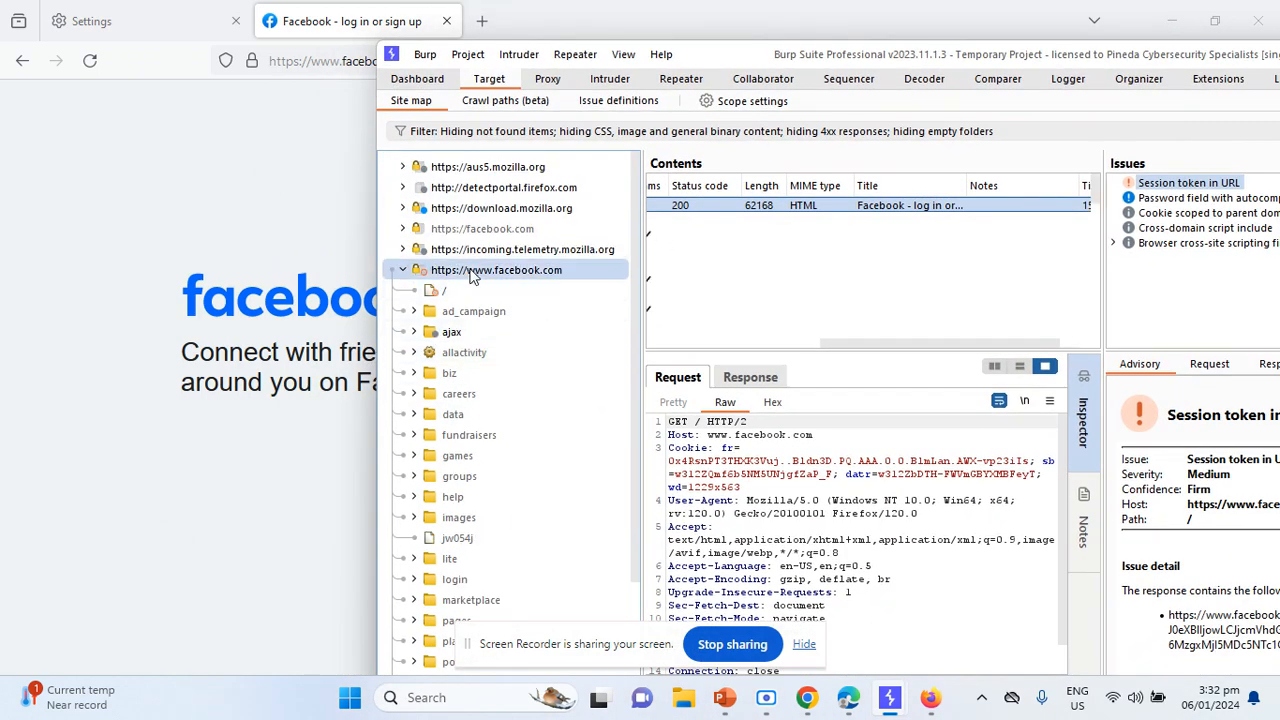
pyautogui.moveTo(831, 342); pyautogui.dragTo(689, 339)
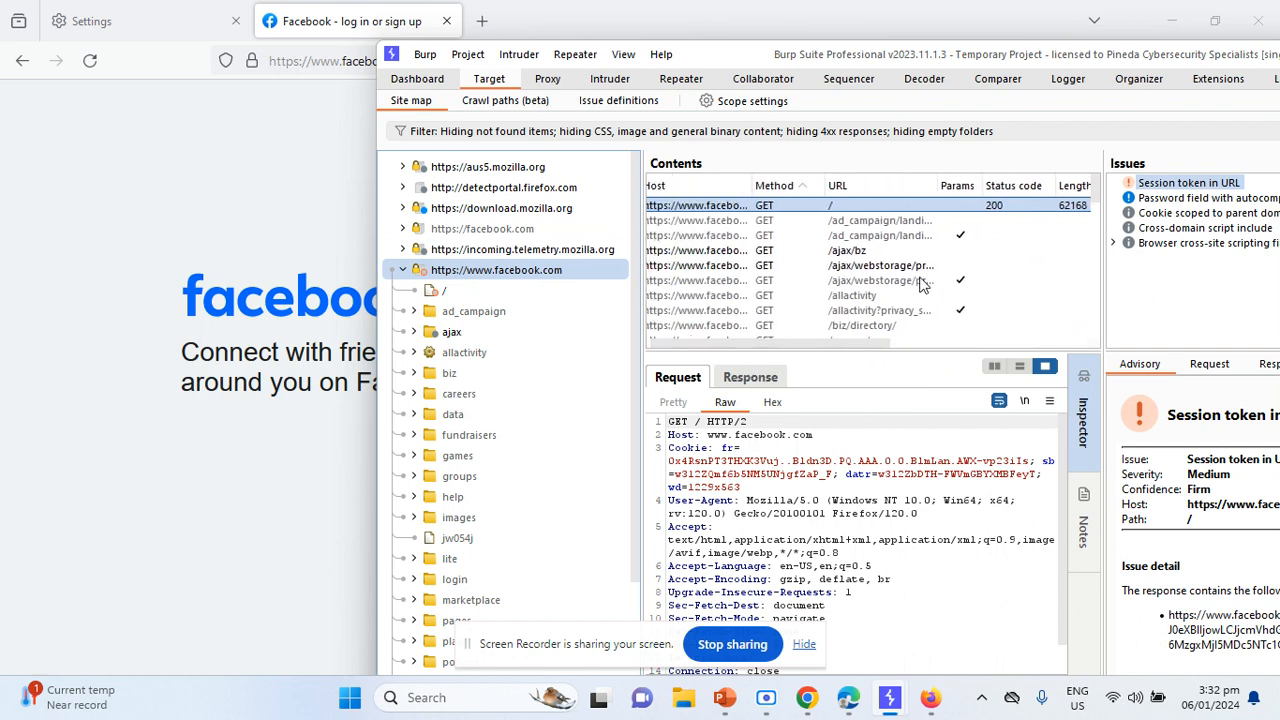
pyautogui.moveTo(882, 235); pyautogui.dragTo(765, 255)
pyautogui.click(718, 206)
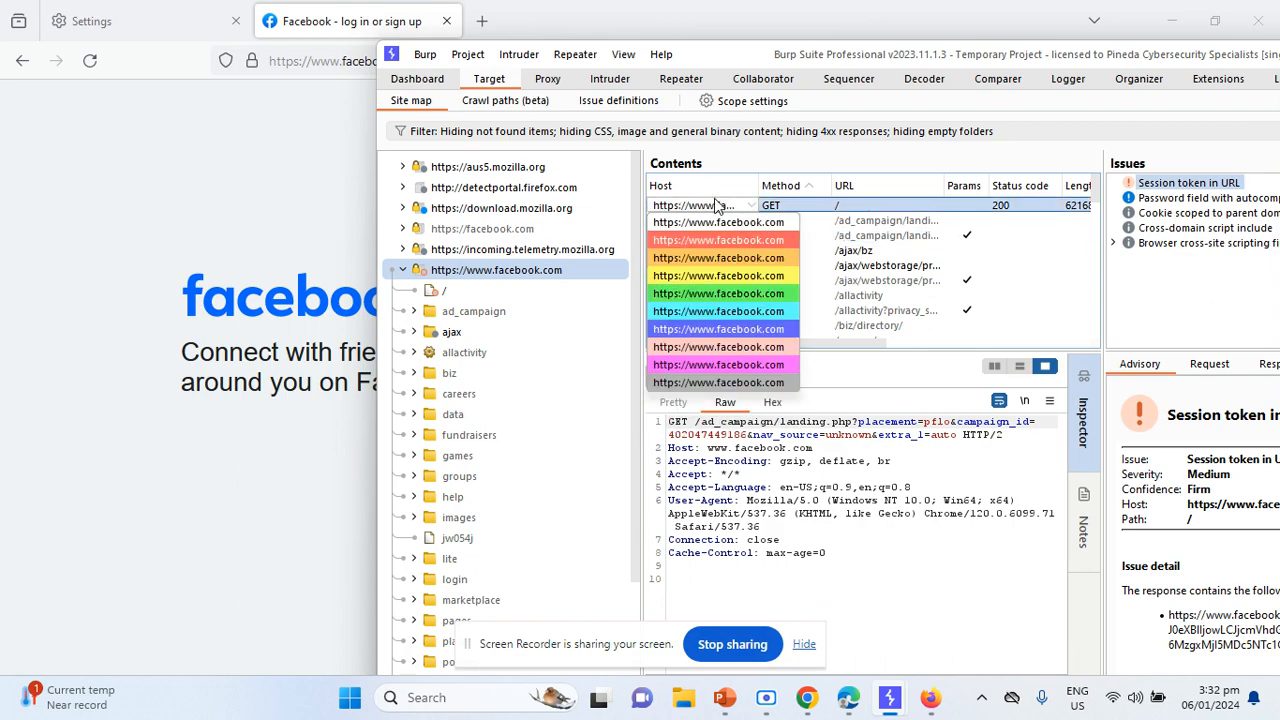
pyautogui.click(869, 252)
# - Exit Burp Suite and close all of its windows
pyautogui.moveTo(912, 64); pyautogui.dragTo(600, 91)
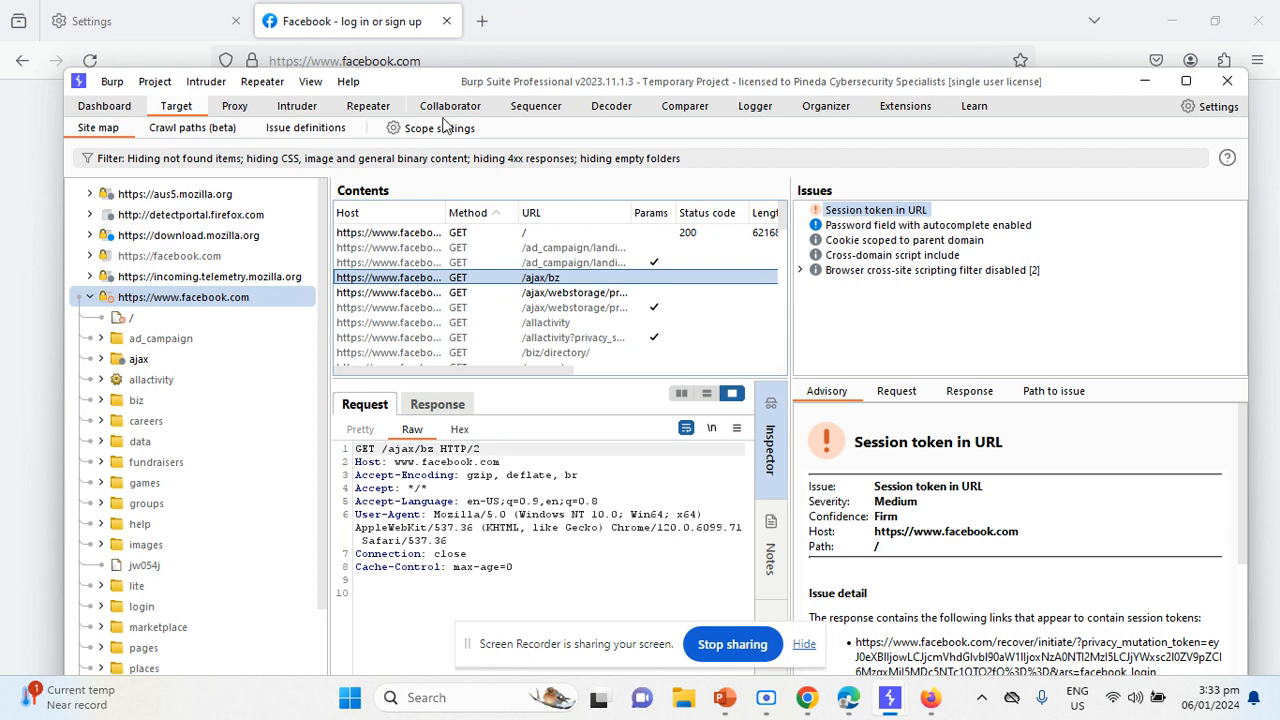
pyautogui.click(1228, 81)
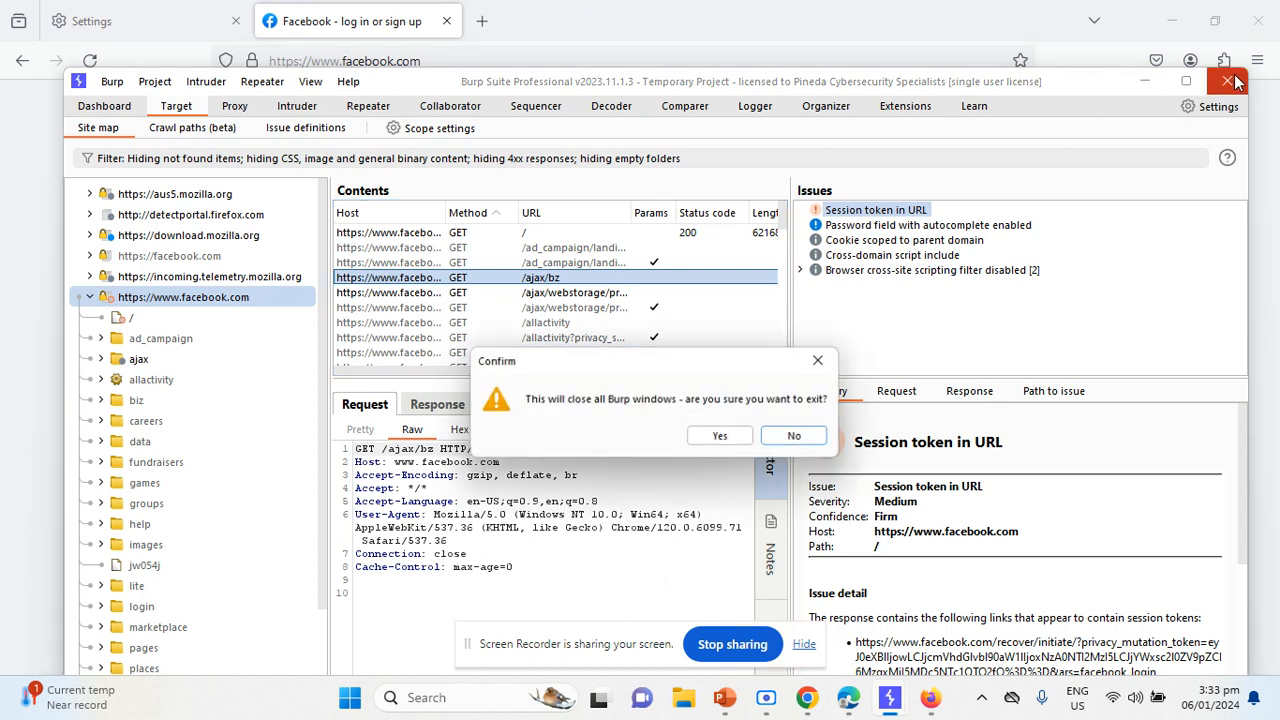
pyautogui.click(719, 437)
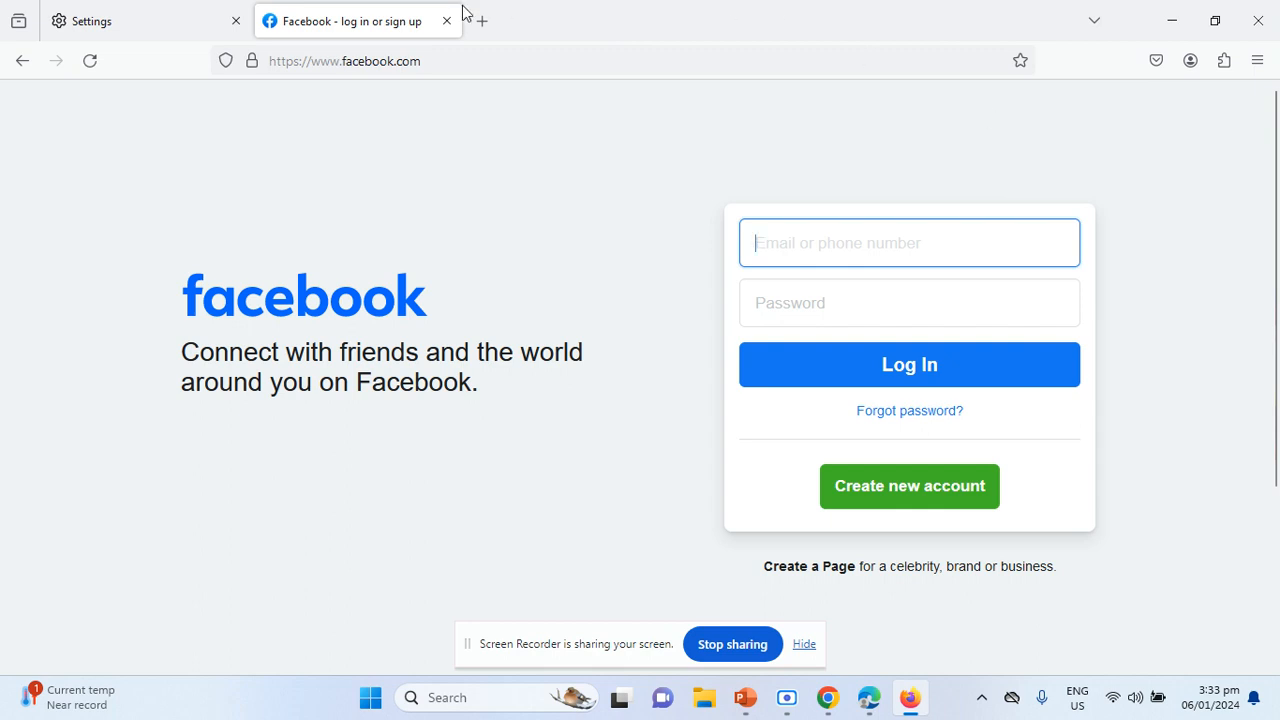
pyautogui.click(130, 12)
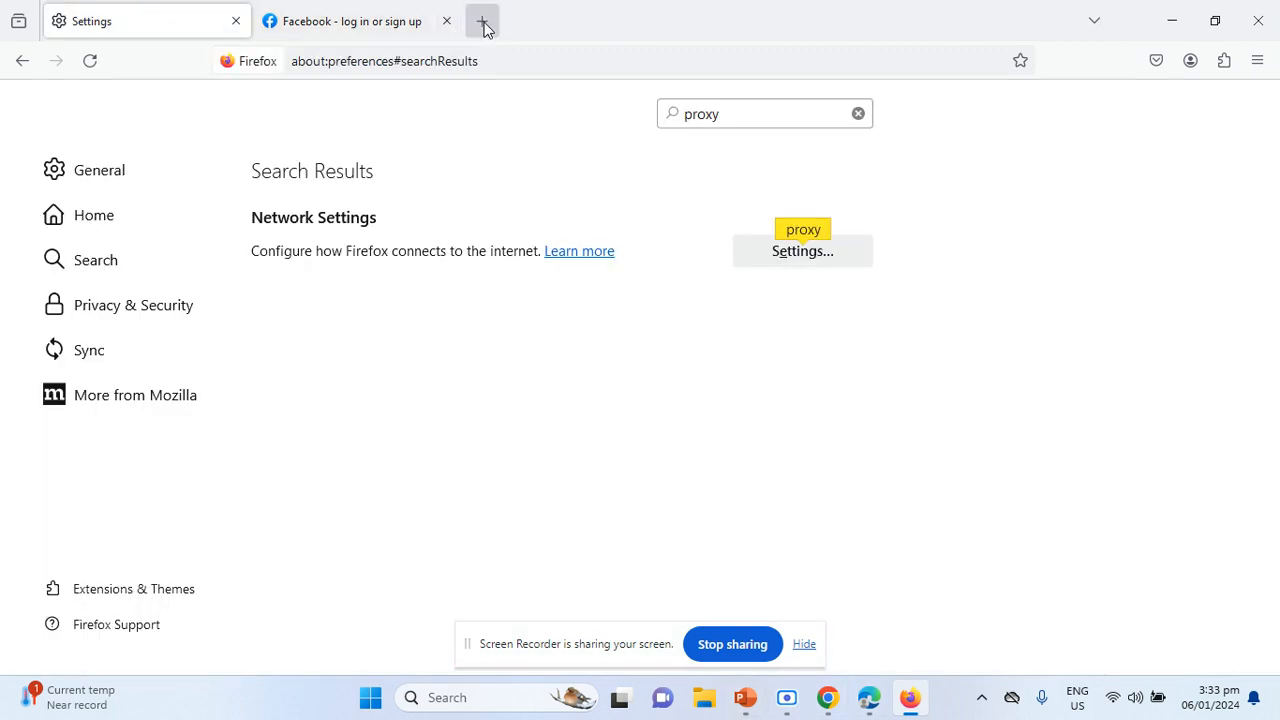
pyautogui.click(414, 21)
pyautogui.click(440, 49)
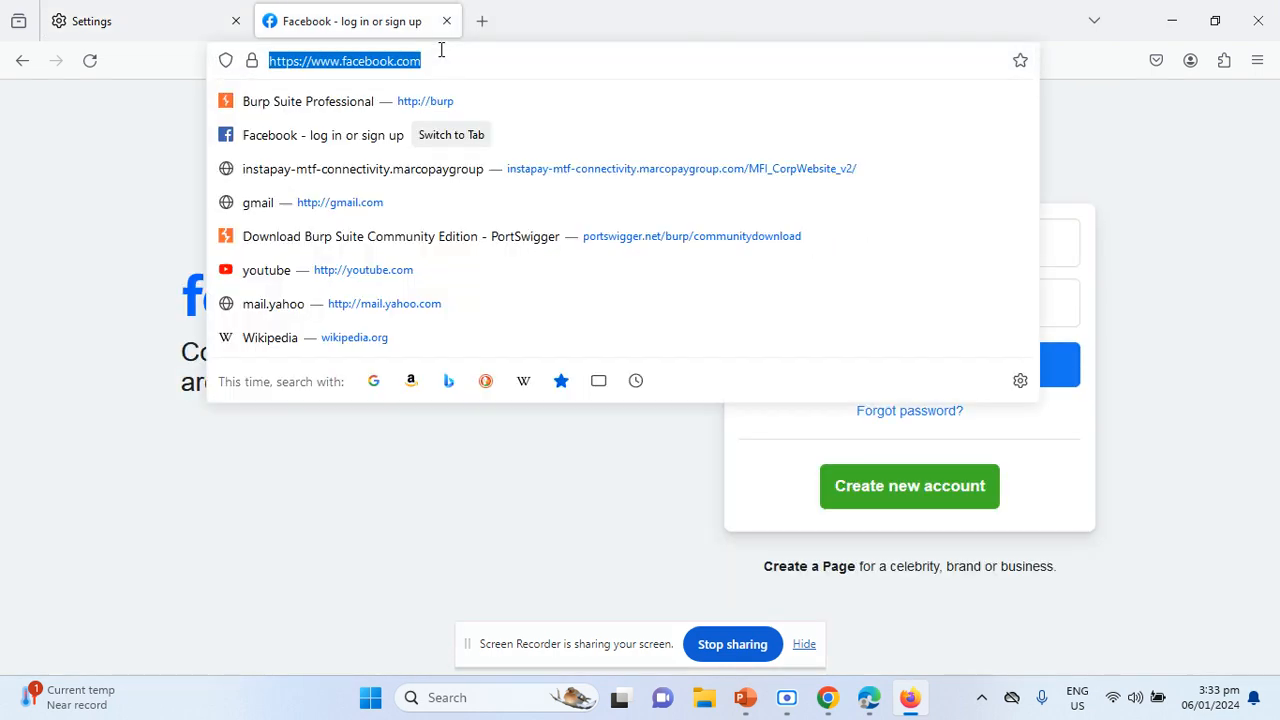
pyautogui.press('Return')
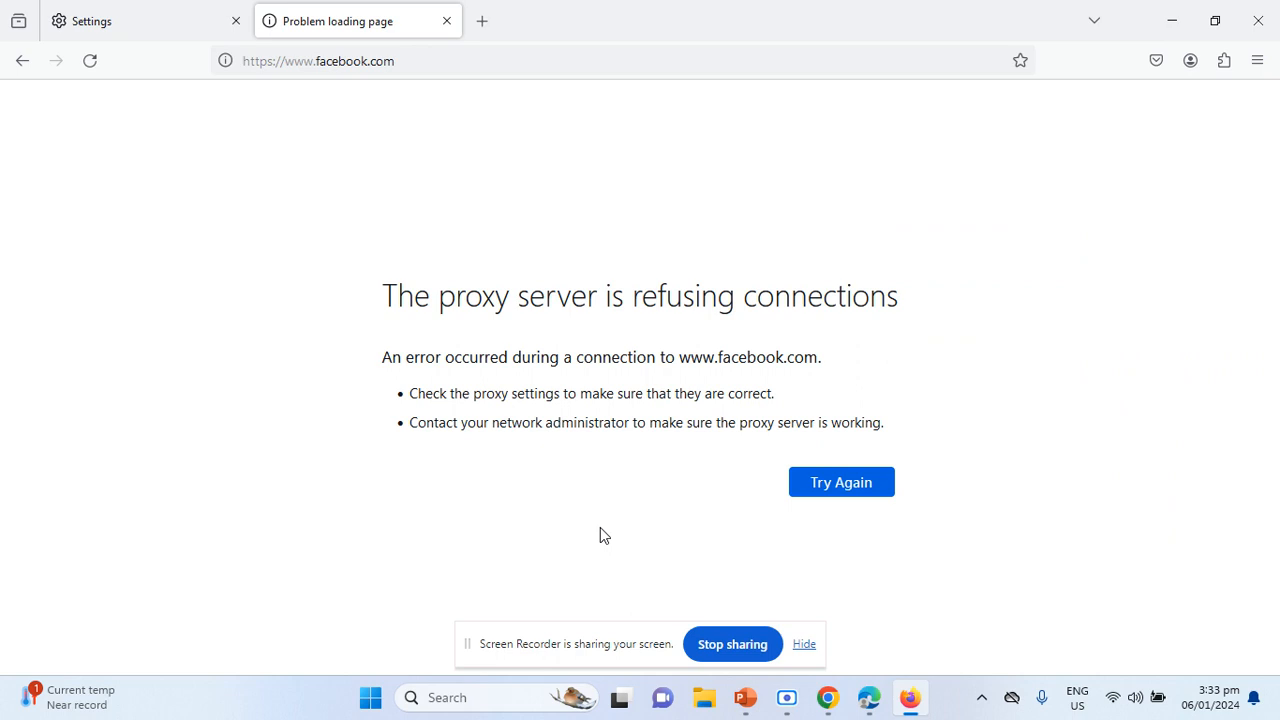
# - Find the proxy options in Firefox's settings and set the connection to No proxy
pyautogui.hotkey('alt', 'f')
pyautogui.click(226, 10)
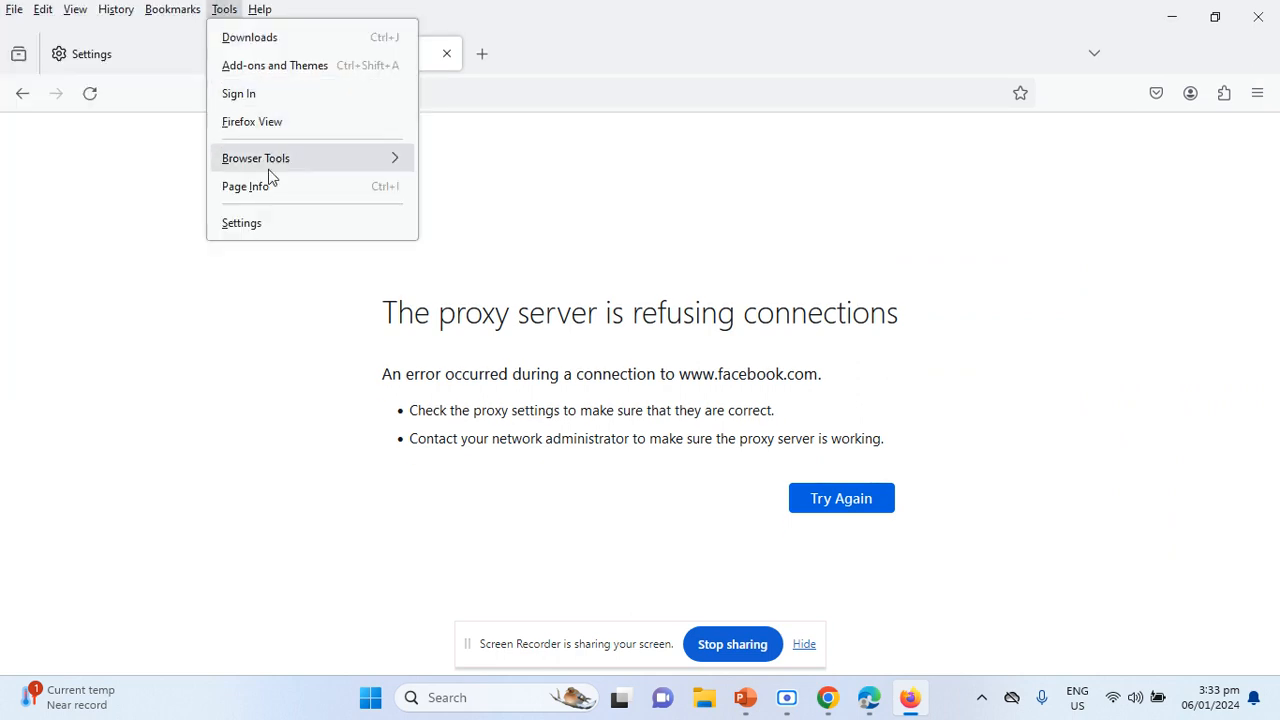
pyautogui.click(288, 222)
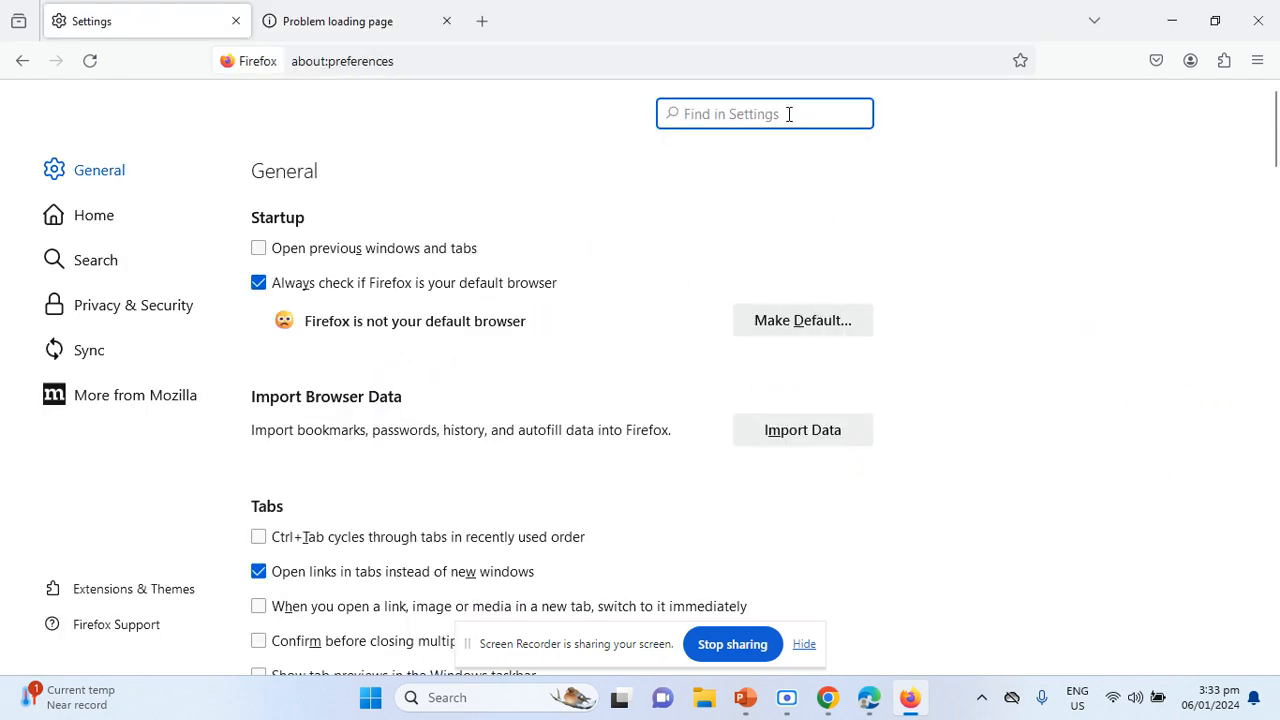
pyautogui.write('proxy')
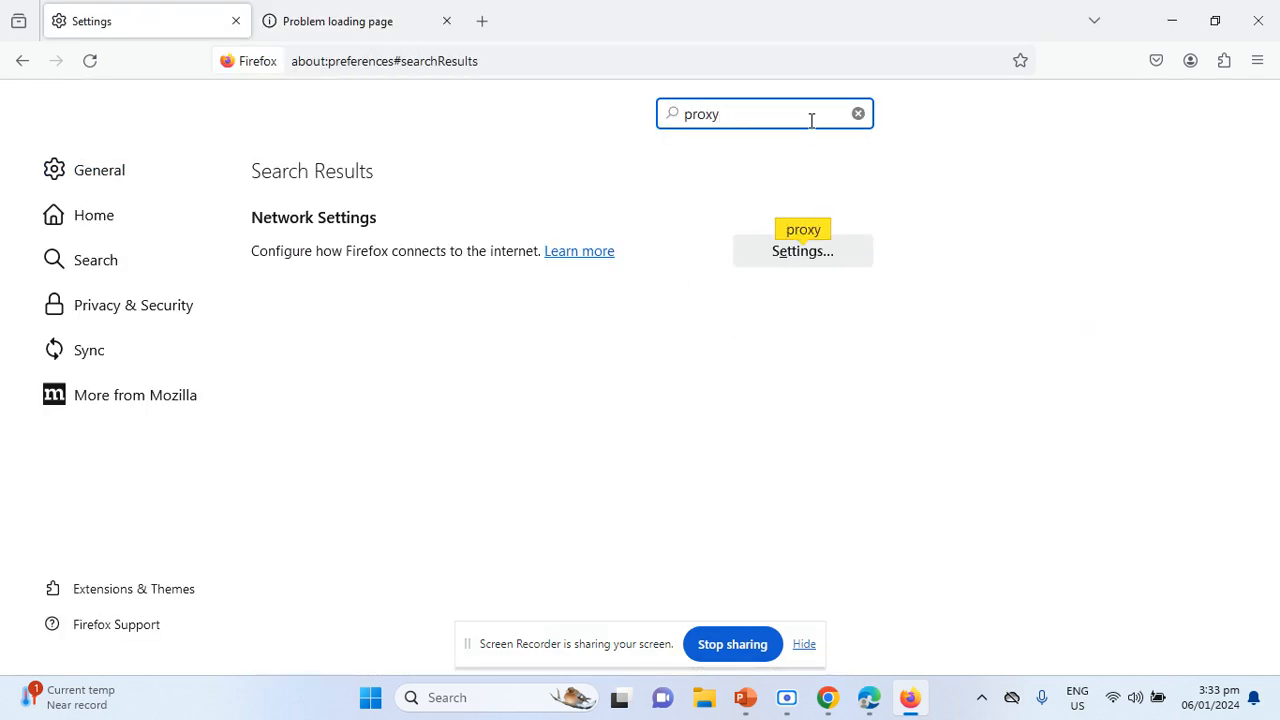
pyautogui.click(824, 260)
pyautogui.click(325, 216)
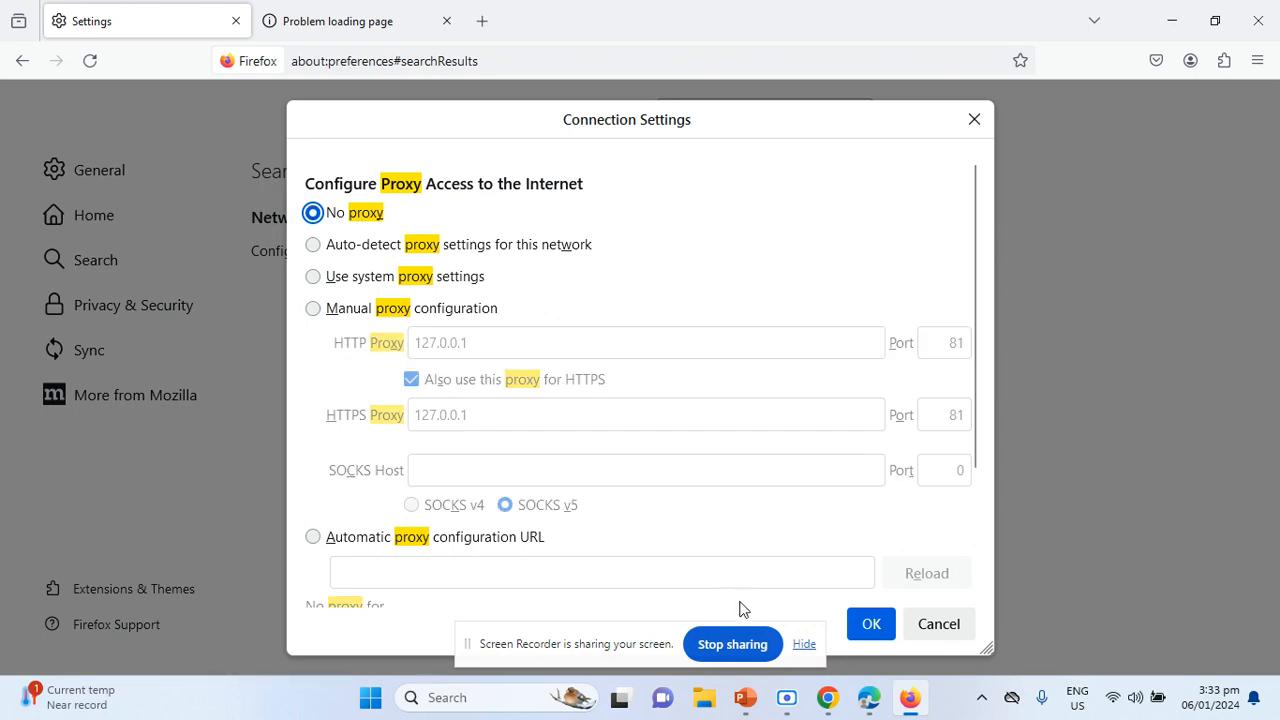
pyautogui.click(871, 623)
# - Return to the failed Facebook page and load it again without the proxy
pyautogui.click(386, 24)
pyautogui.click(158, 22)
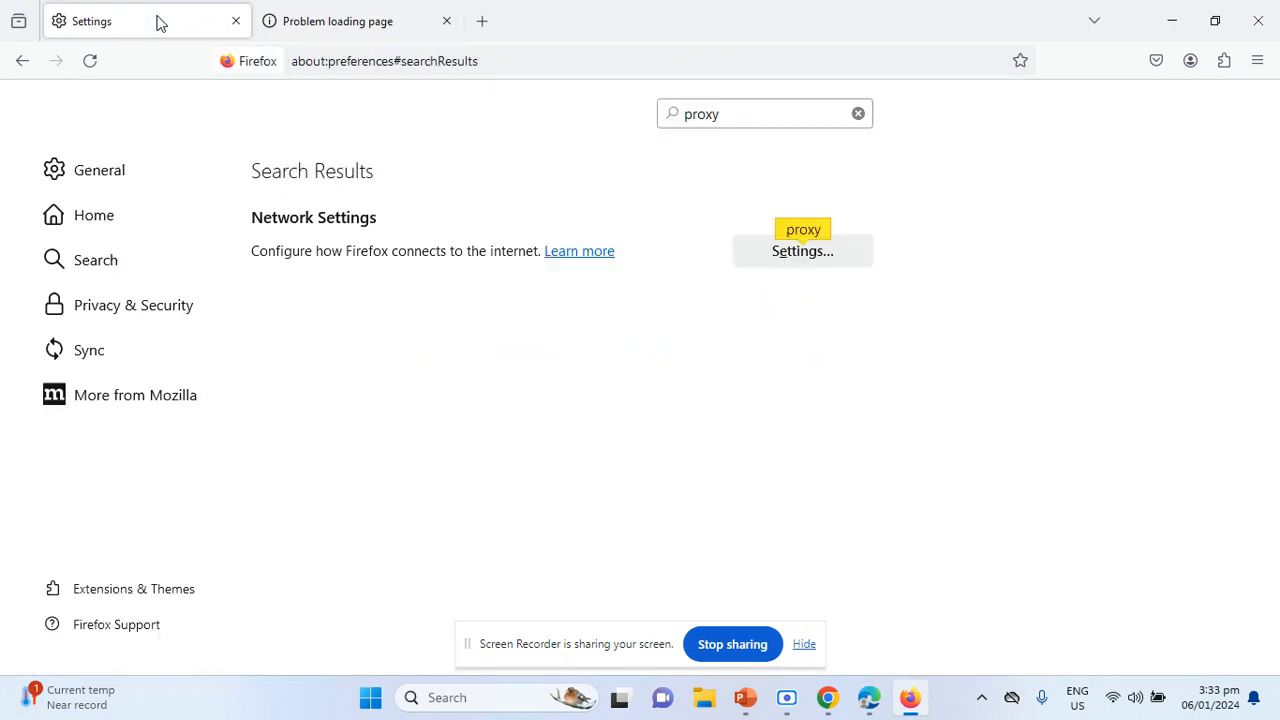
pyautogui.click(366, 25)
pyautogui.click(375, 49)
pyautogui.press('Return')
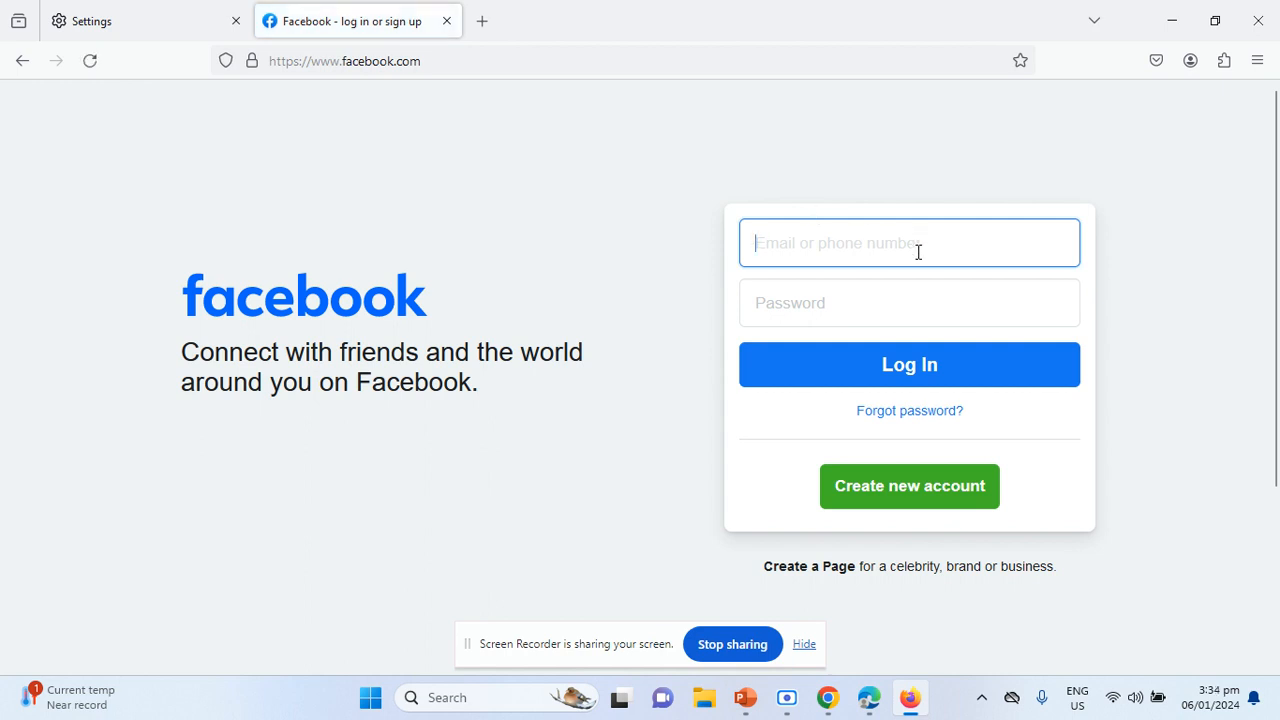
pyautogui.click(868, 697)
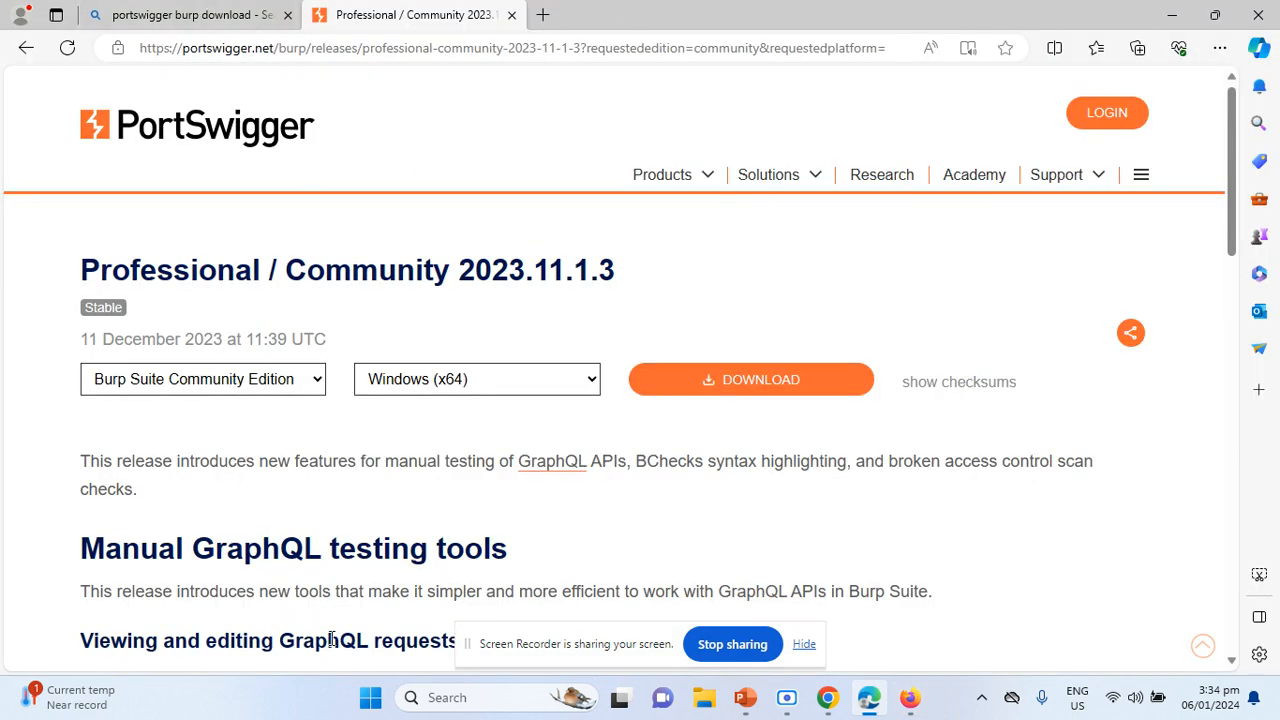
pyautogui.click(372, 700)
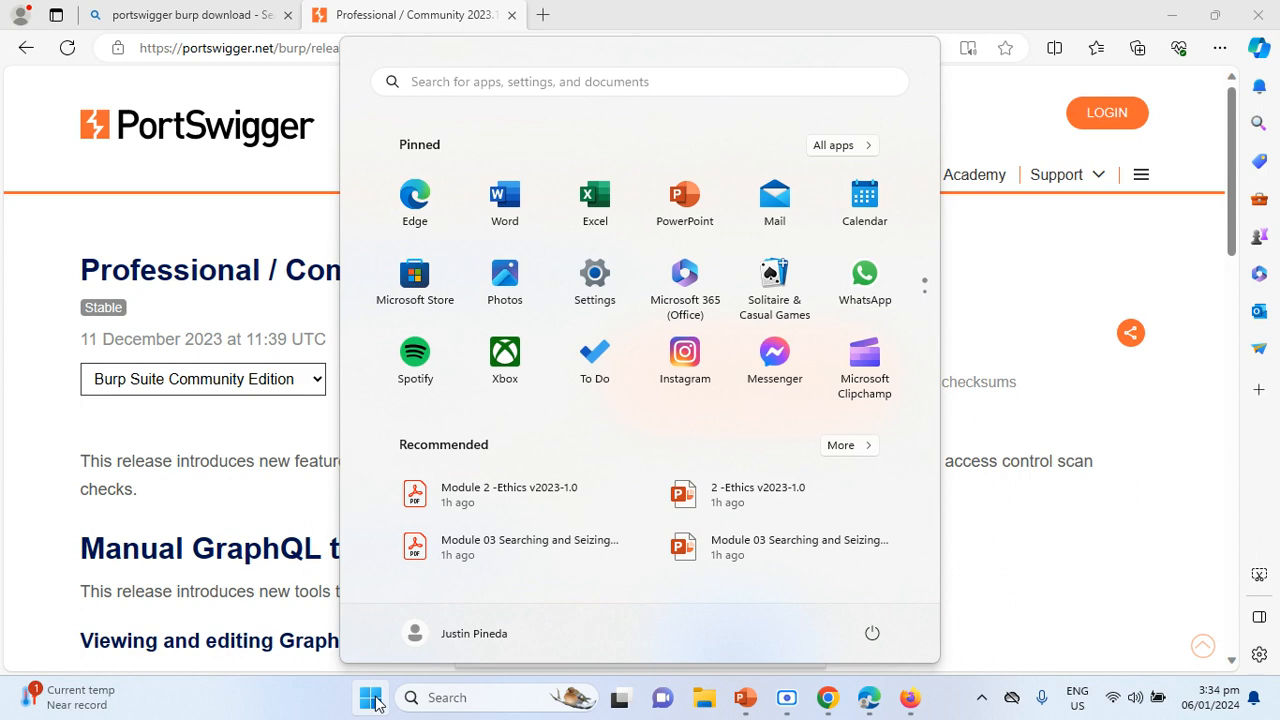
pyautogui.write('bur')
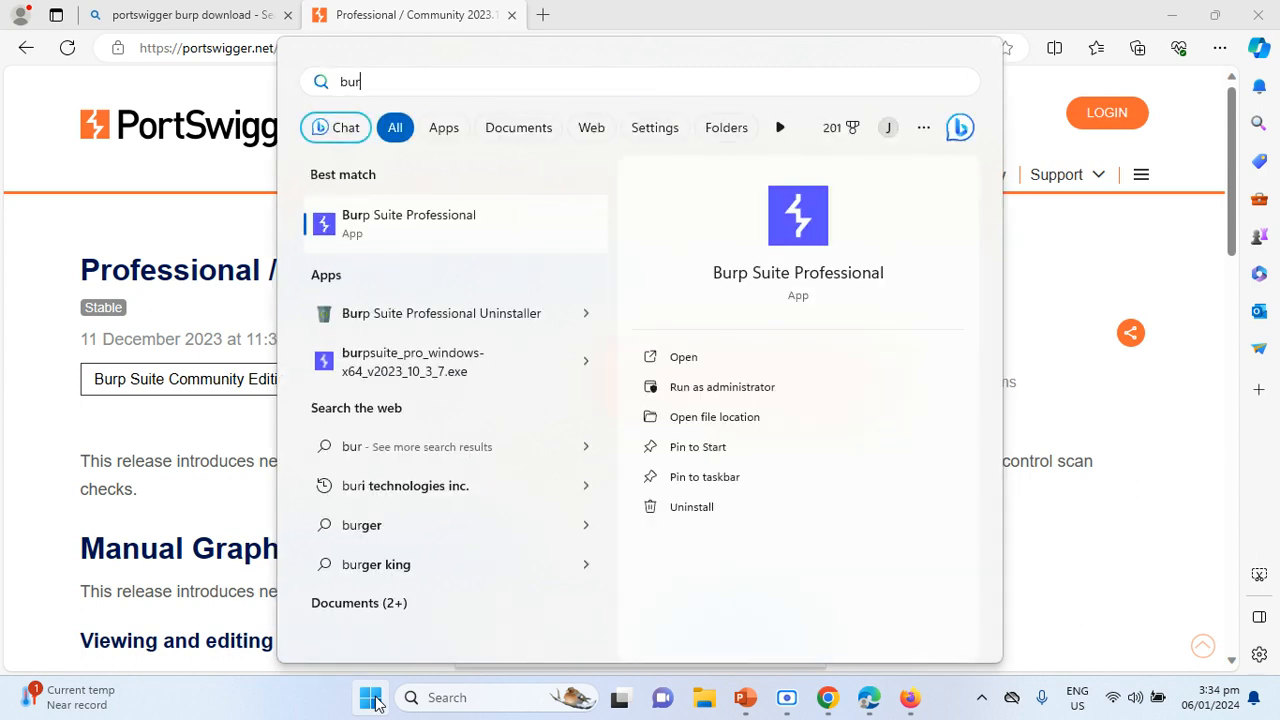
pyautogui.moveTo(737, 23); pyautogui.dragTo(700, 18)
pyautogui.doubleClick(958, 25)
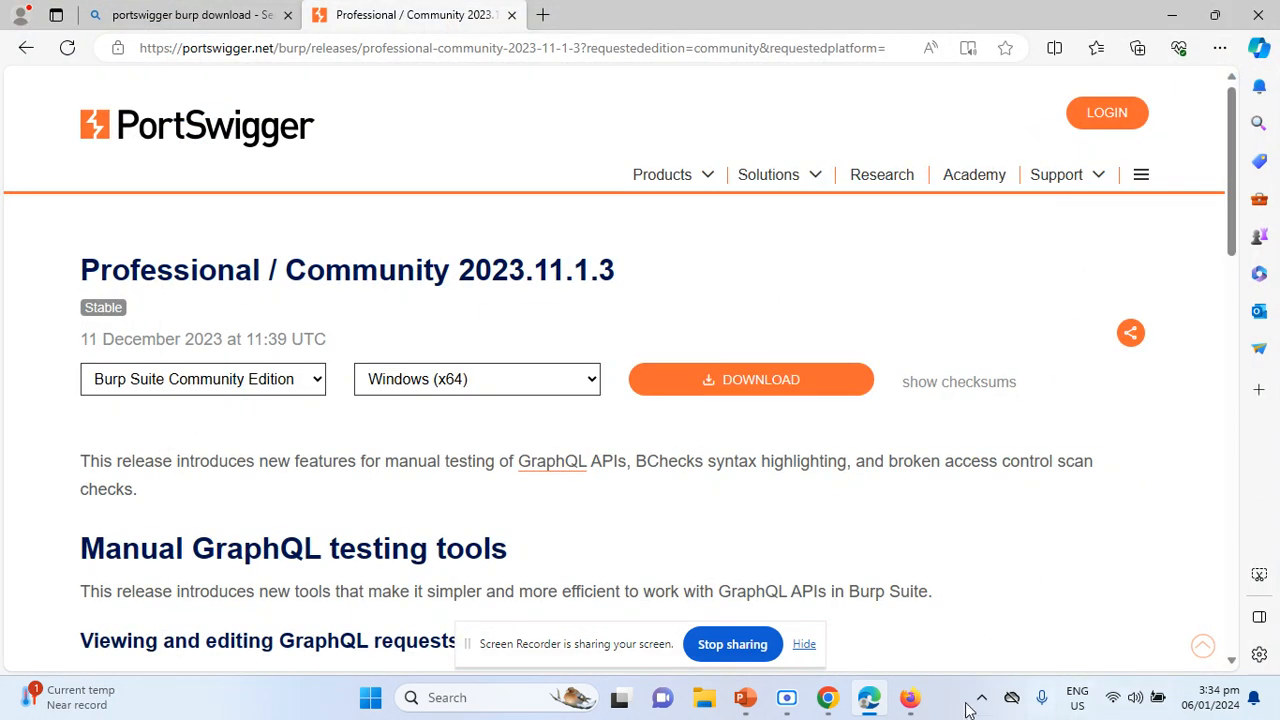
# - Switch to Firefox and close its window
pyautogui.click(905, 707)
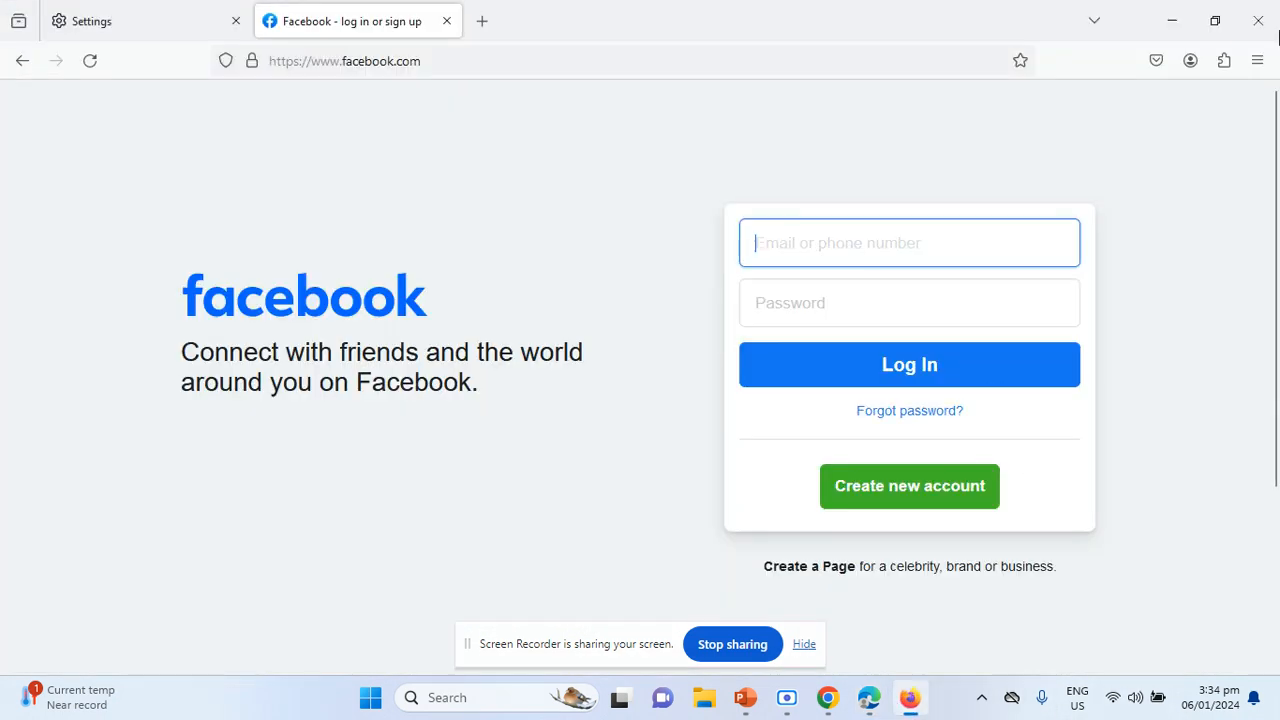
pyautogui.click(1260, 21)
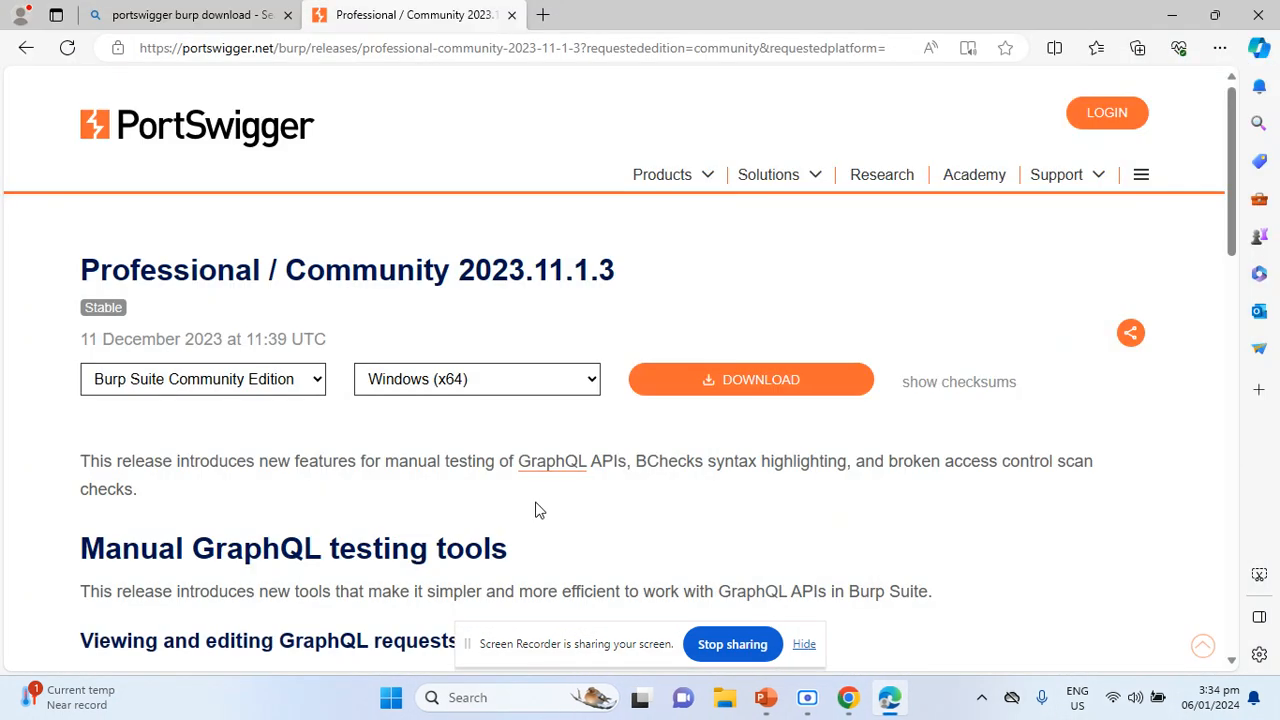
# - Launch Burp Suite Professional and start a temporary project in memory
pyautogui.press('super')
pyautogui.write('bur')
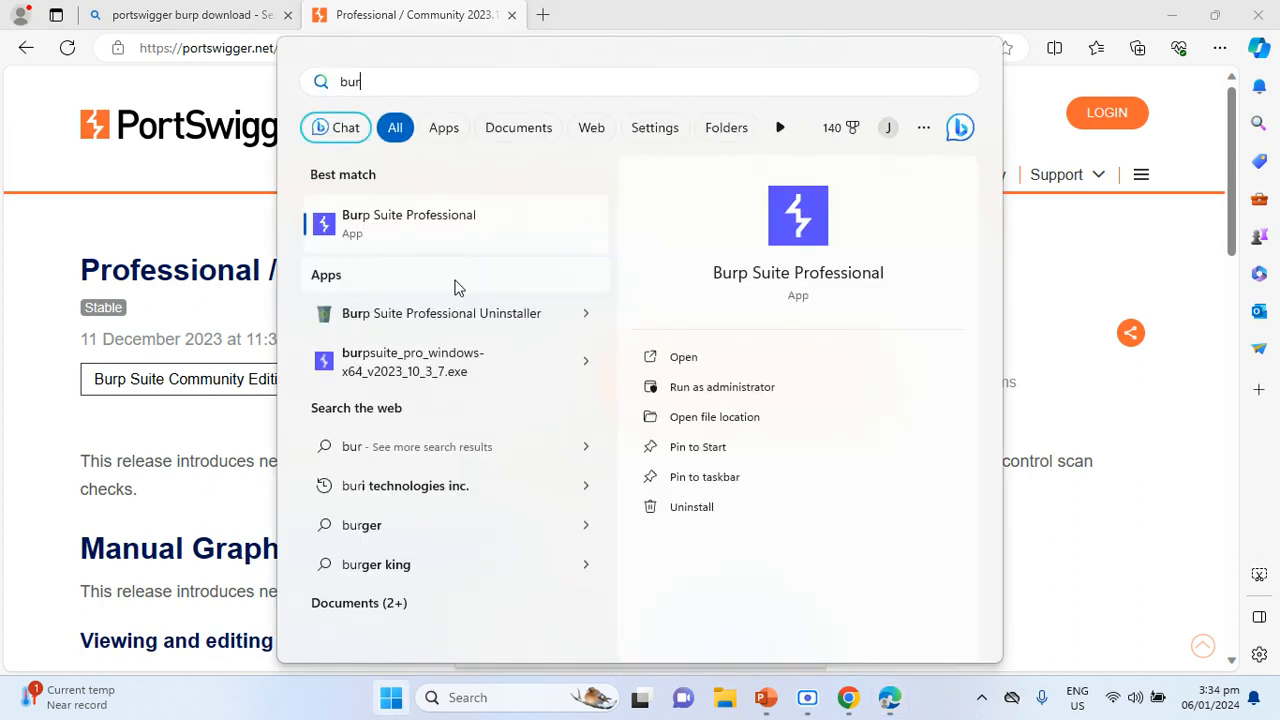
pyautogui.click(432, 235)
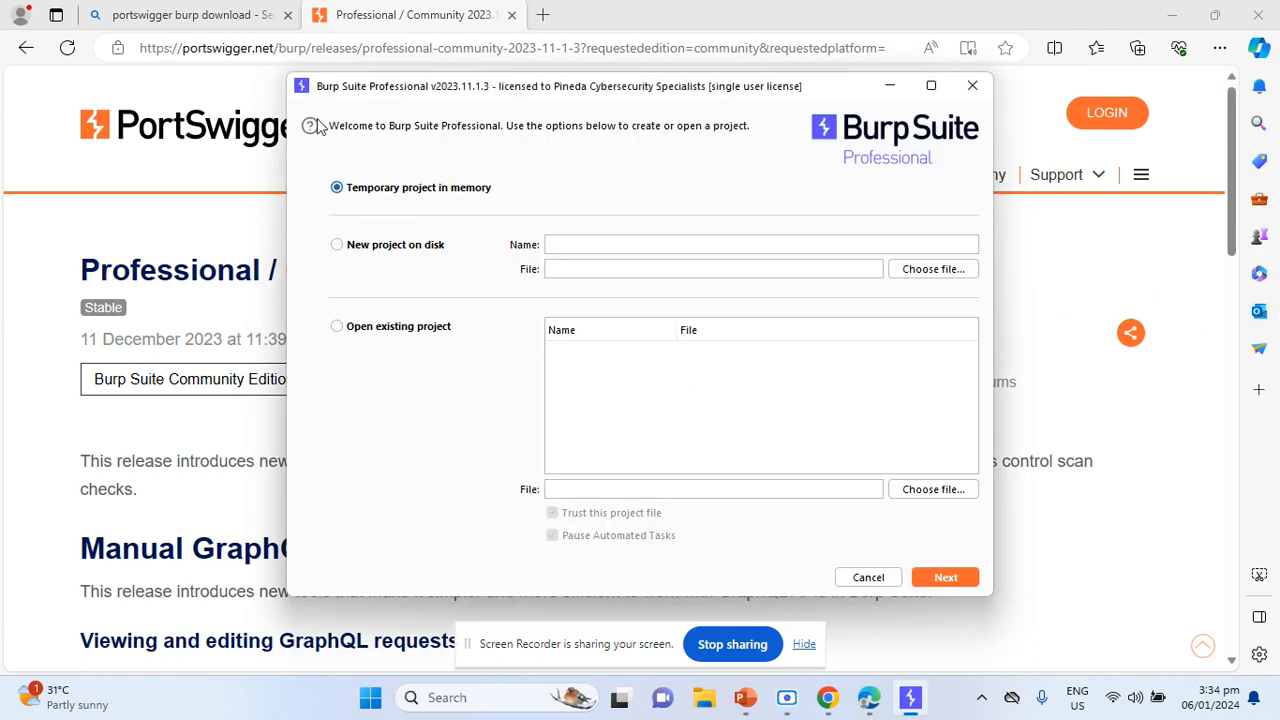
pyautogui.click(945, 577)
pyautogui.click(942, 577)
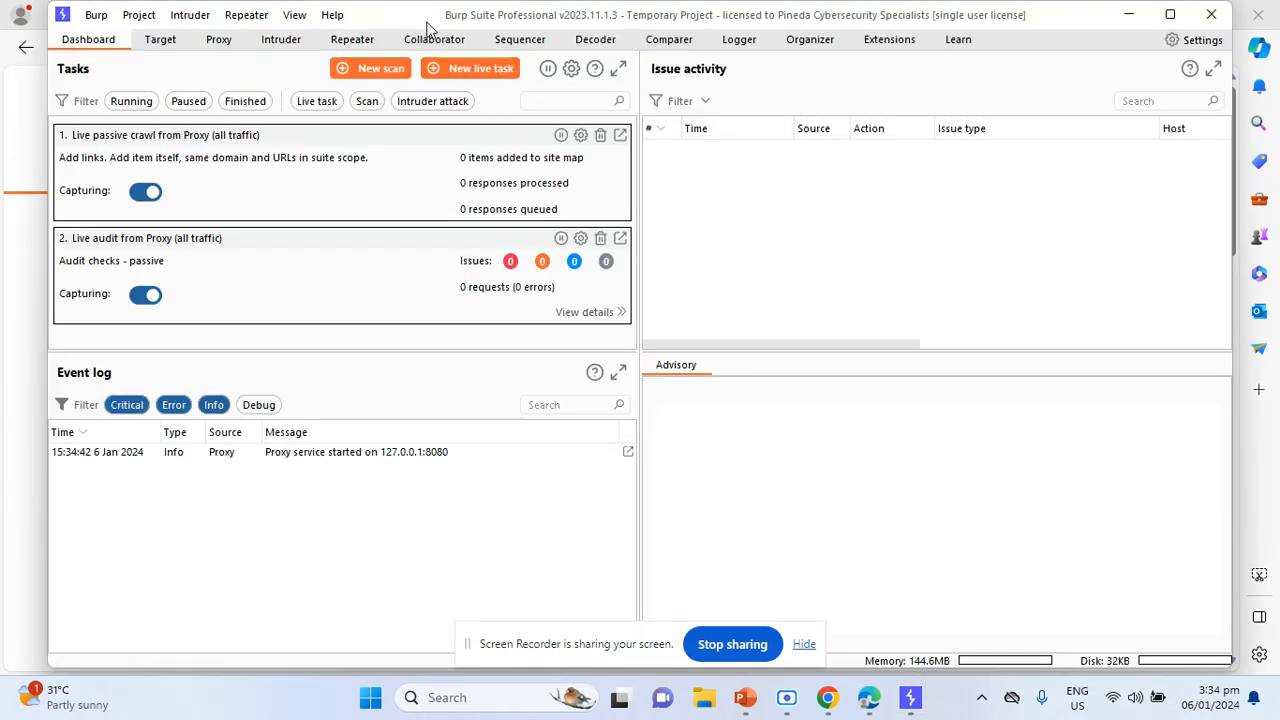
# - Open the proxy settings and edit the existing proxy listener to bind to port 81
pyautogui.moveTo(424, 22); pyautogui.dragTo(494, 64)
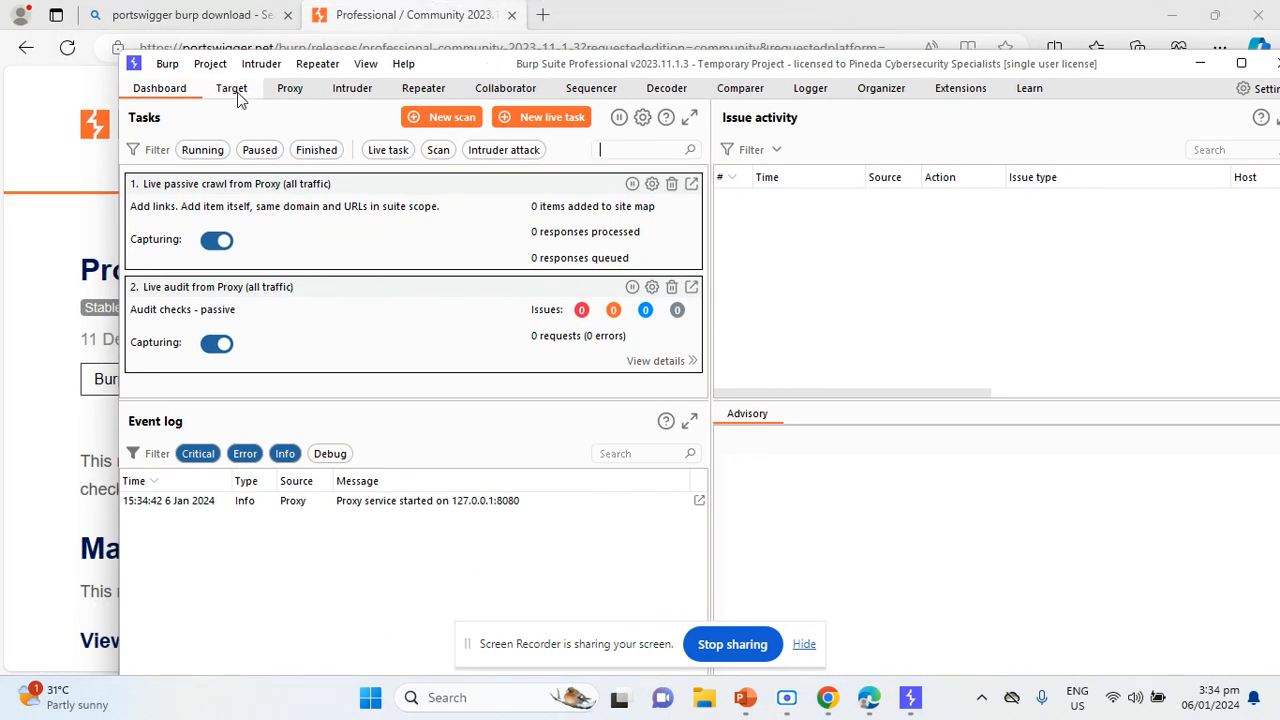
pyautogui.click(300, 90)
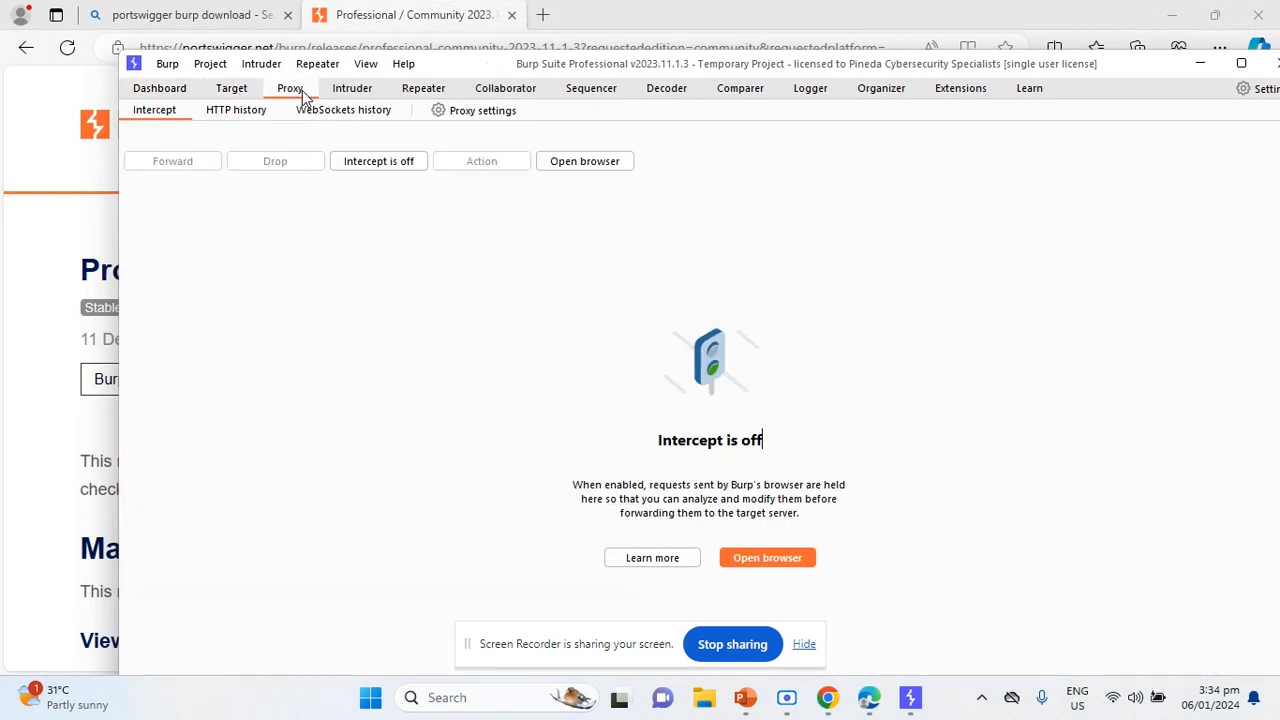
pyautogui.click(474, 111)
pyautogui.click(972, 189)
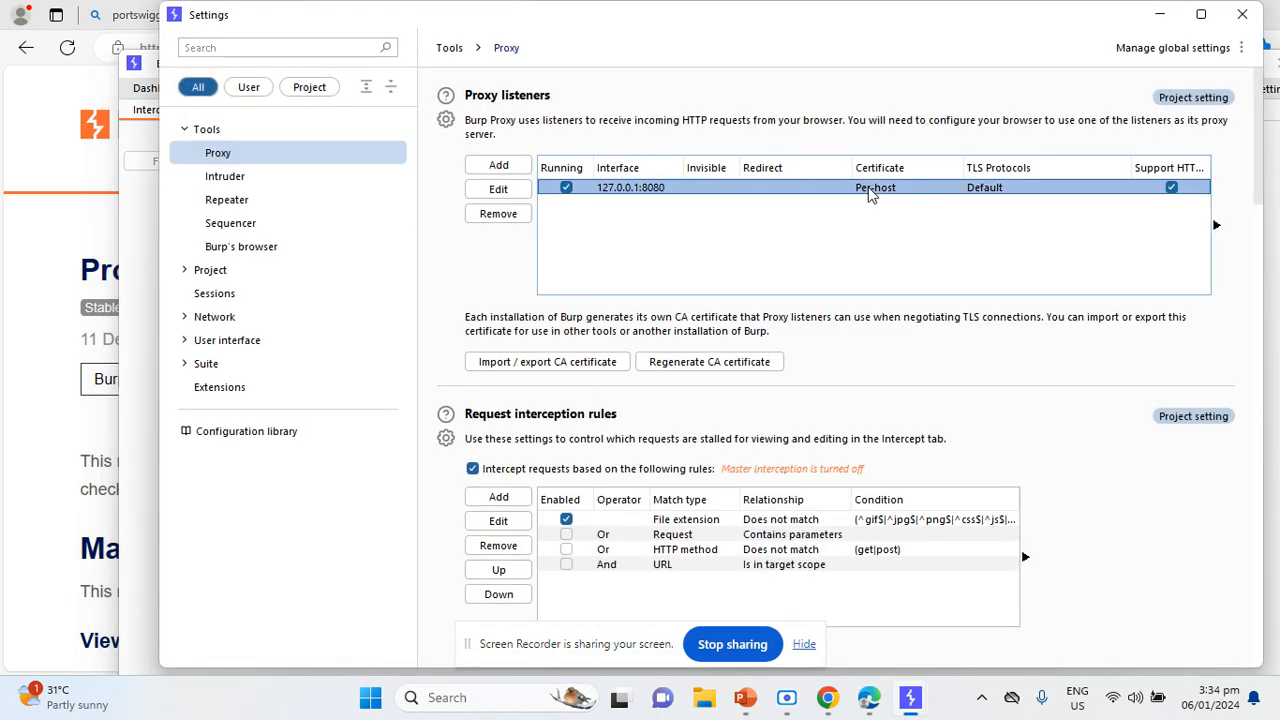
pyautogui.doubleClick(631, 196)
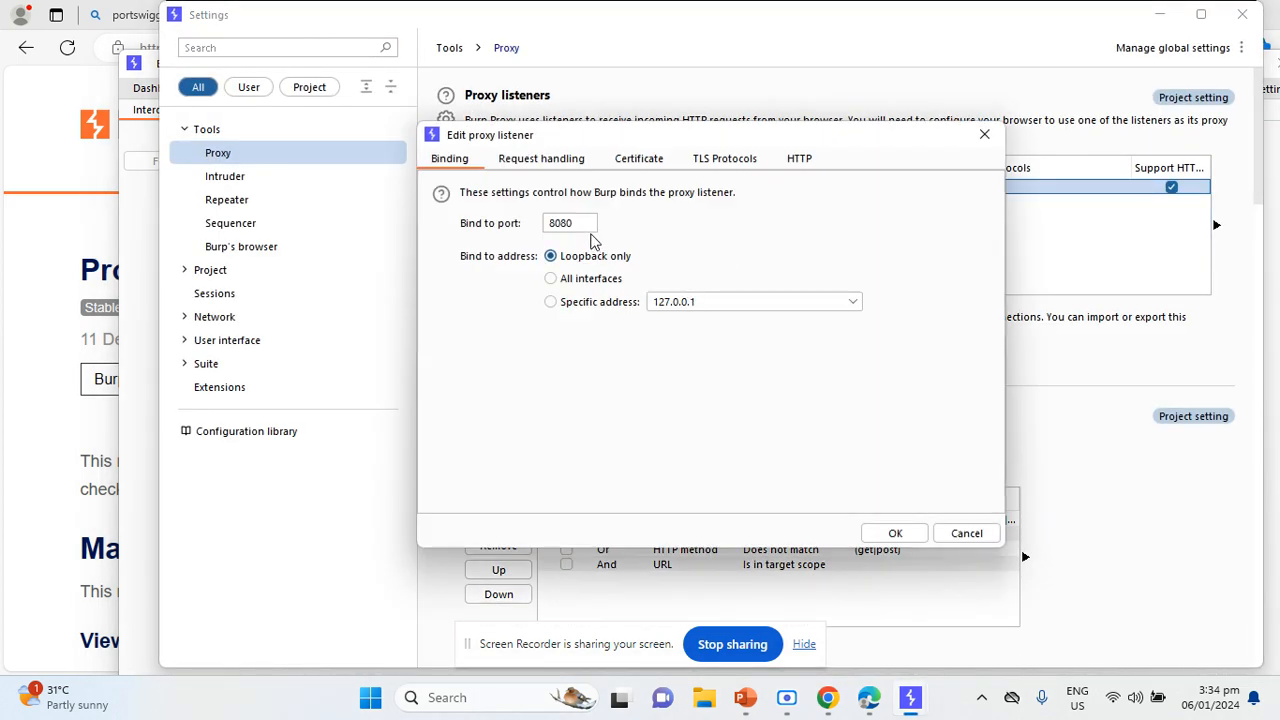
pyautogui.moveTo(590, 224); pyautogui.dragTo(357, 224)
pyautogui.write('81')
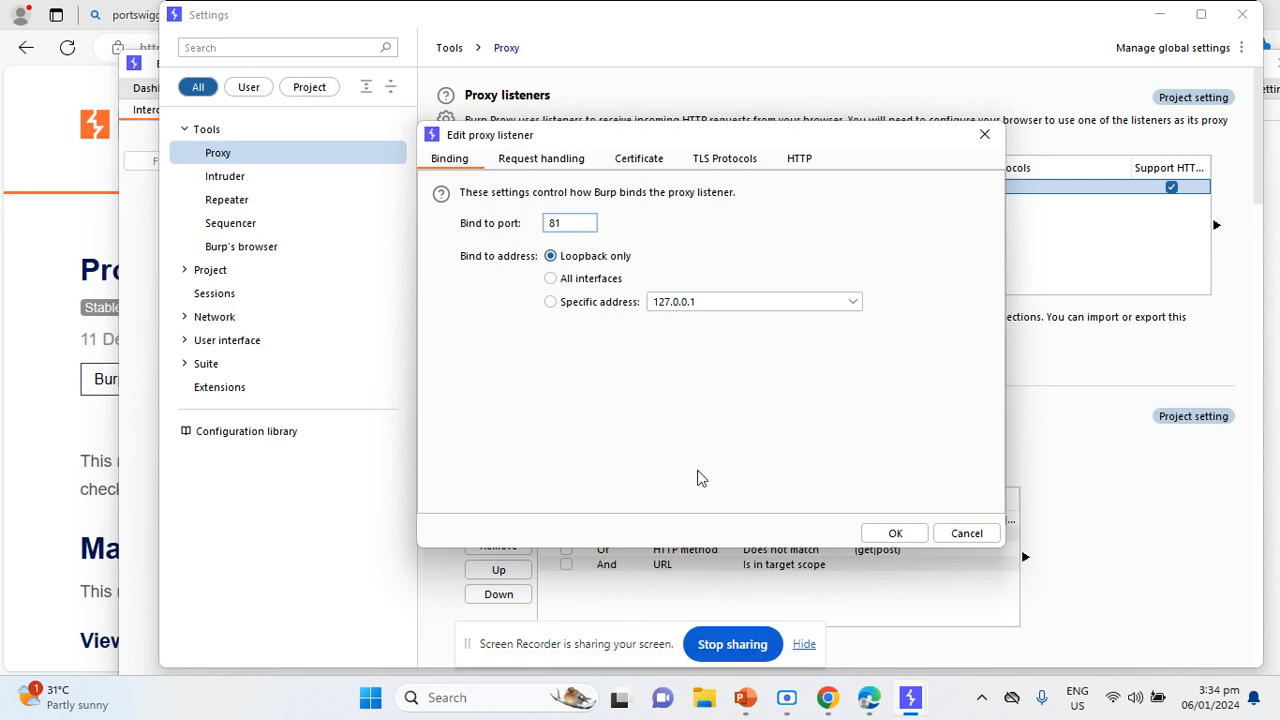
pyautogui.click(895, 533)
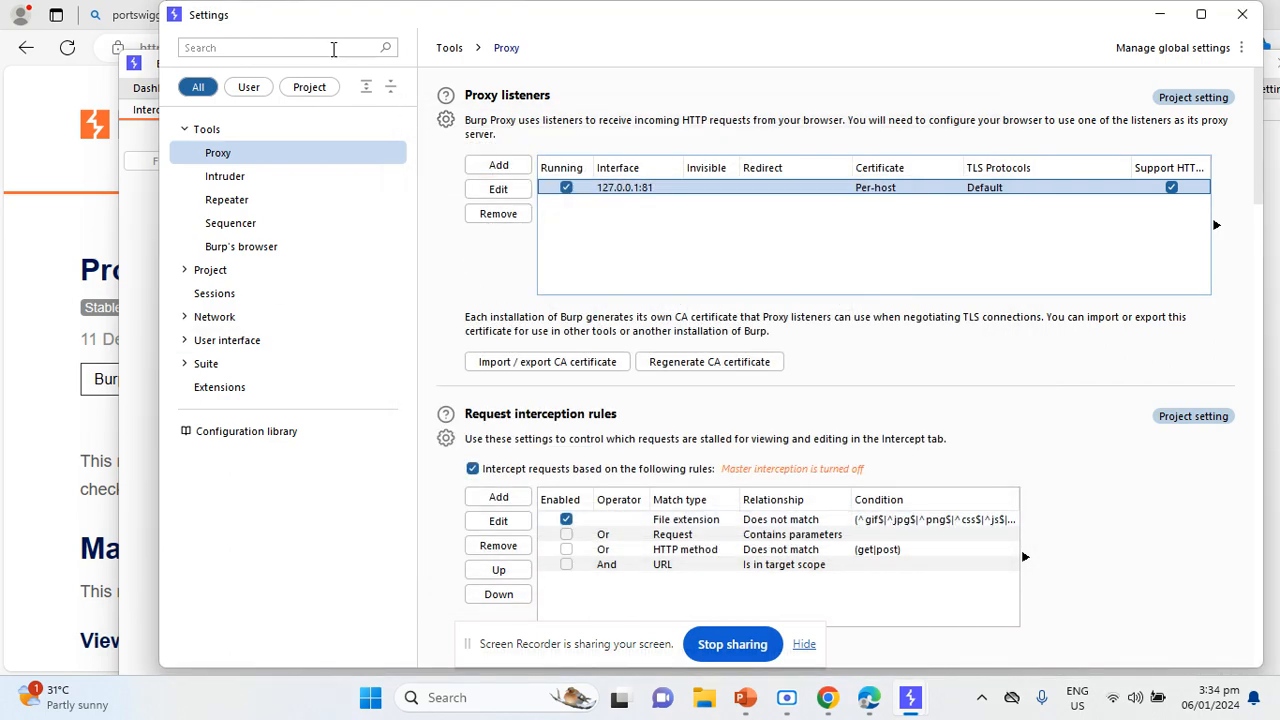
# - Close the proxy settings window while keeping Burp Suite's main window open
pyautogui.moveTo(497, 22); pyautogui.dragTo(485, 66)
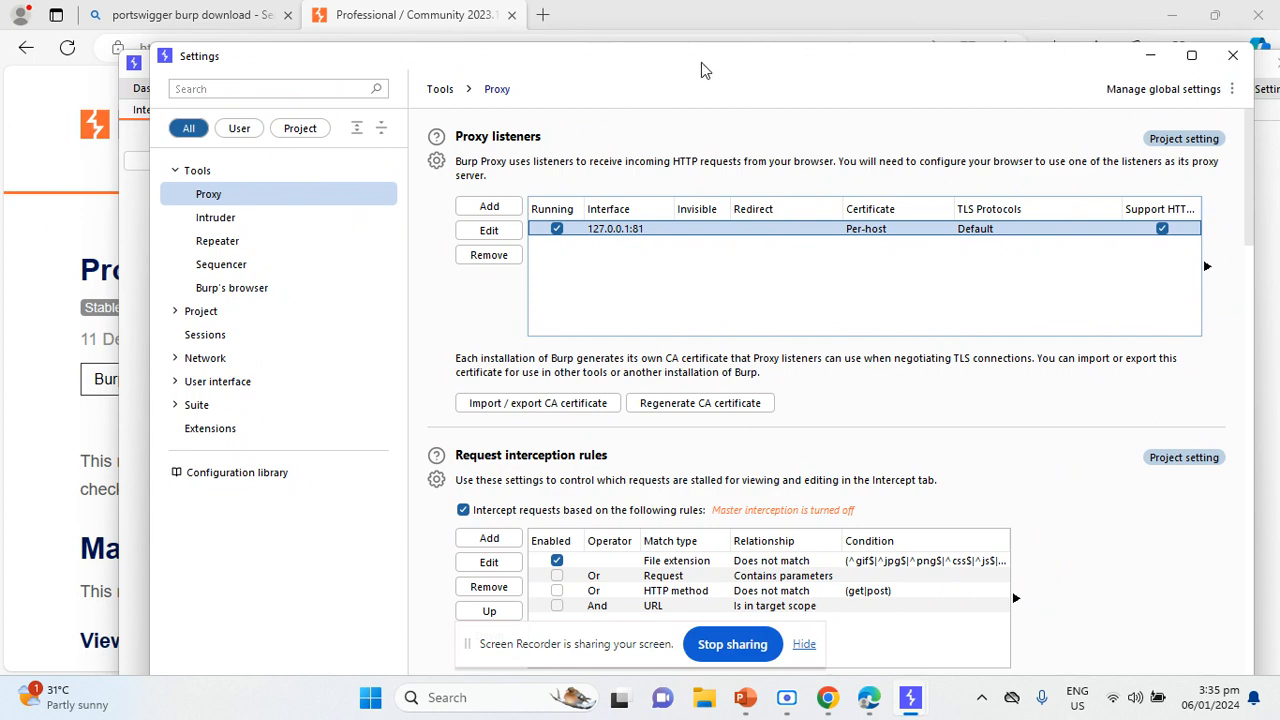
pyautogui.moveTo(679, 64); pyautogui.dragTo(655, 158)
pyautogui.moveTo(770, 64); pyautogui.dragTo(668, 58)
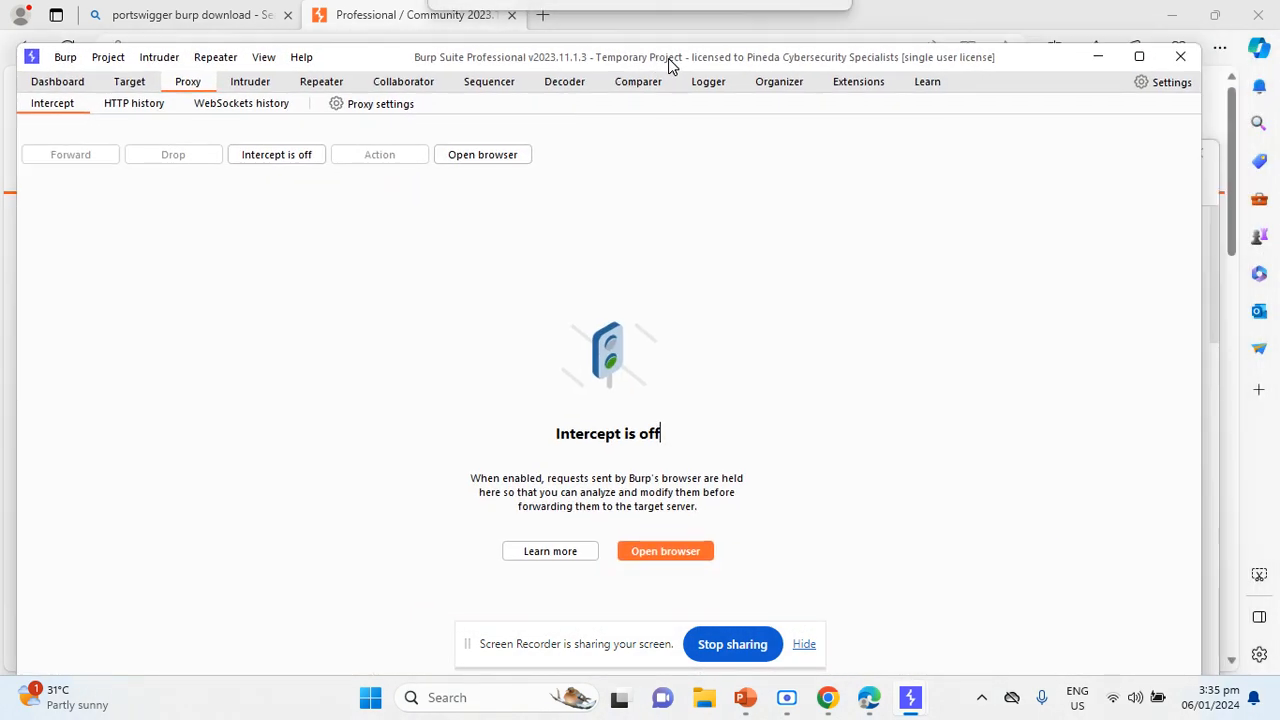
pyautogui.click(1182, 58)
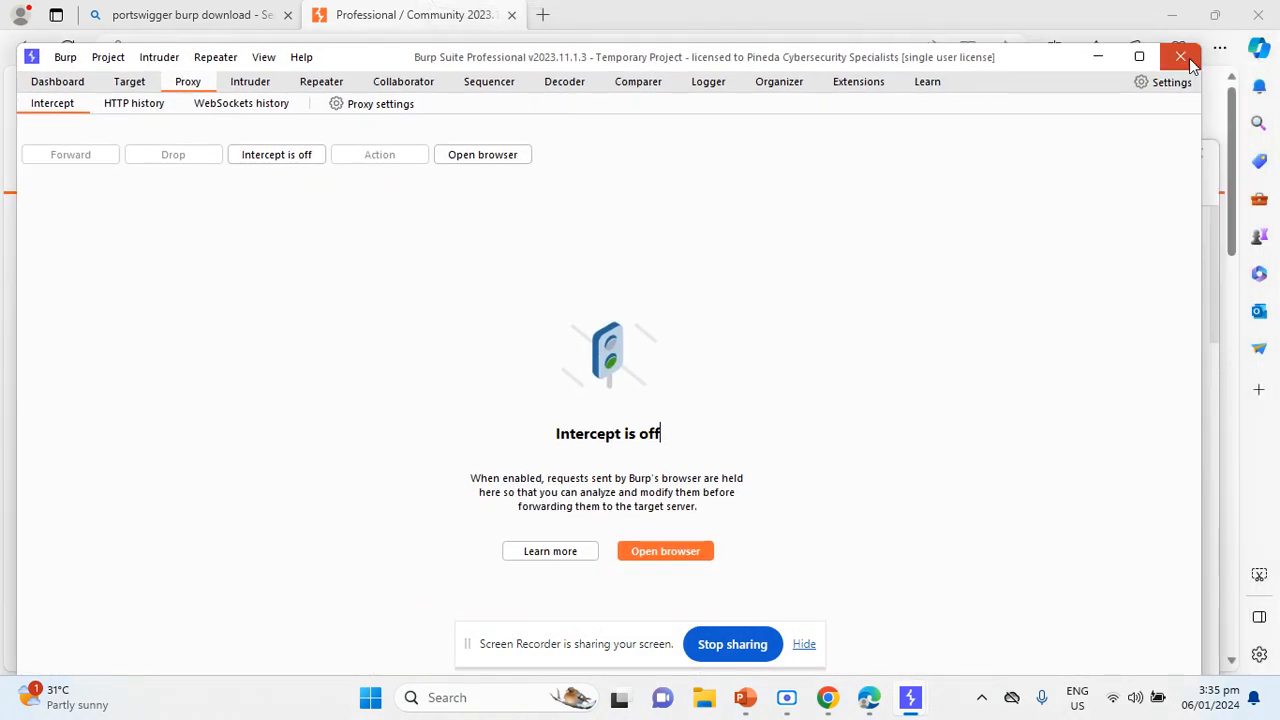
pyautogui.click(778, 411)
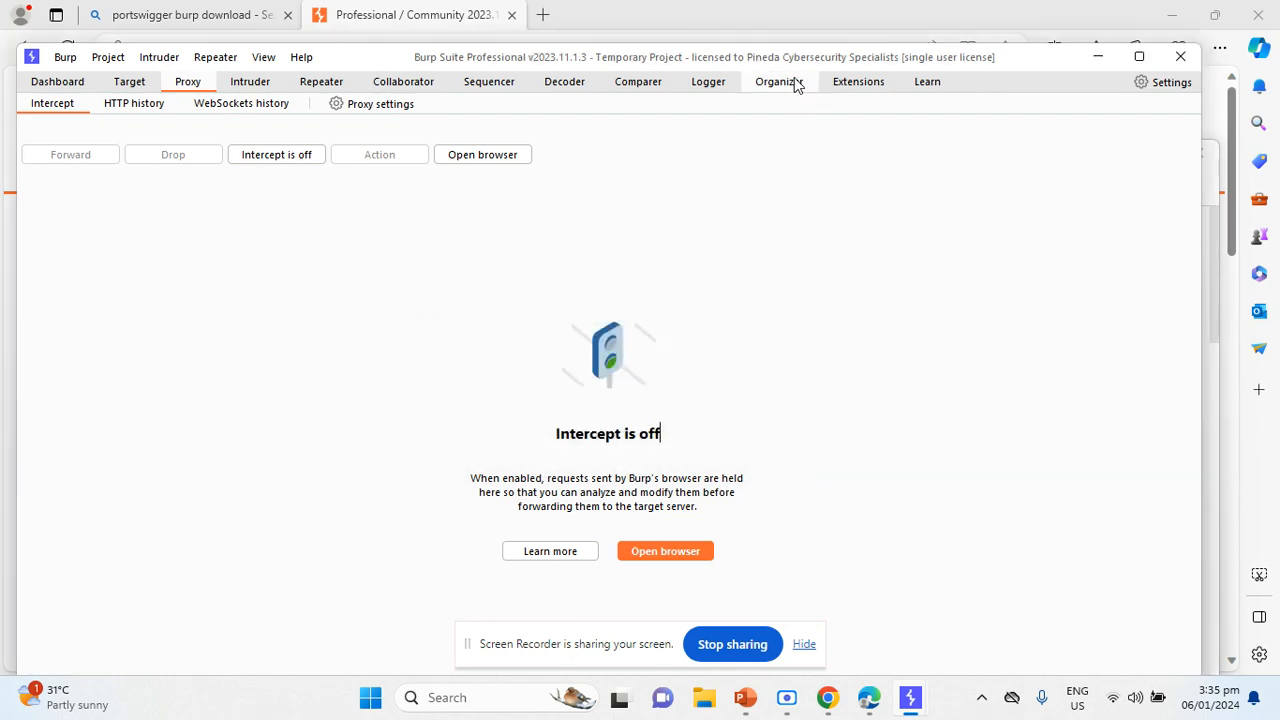
pyautogui.moveTo(785, 57); pyautogui.dragTo(677, 105)
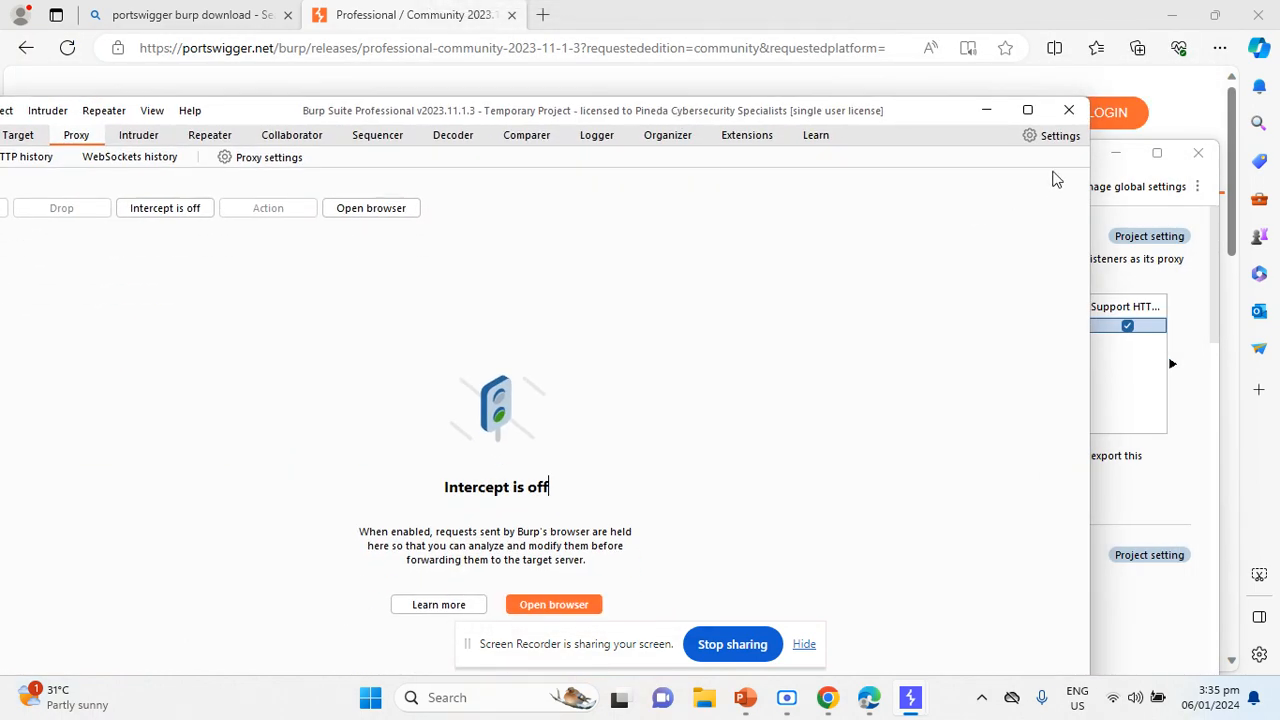
pyautogui.click(1197, 152)
pyautogui.moveTo(752, 118); pyautogui.dragTo(932, 136)
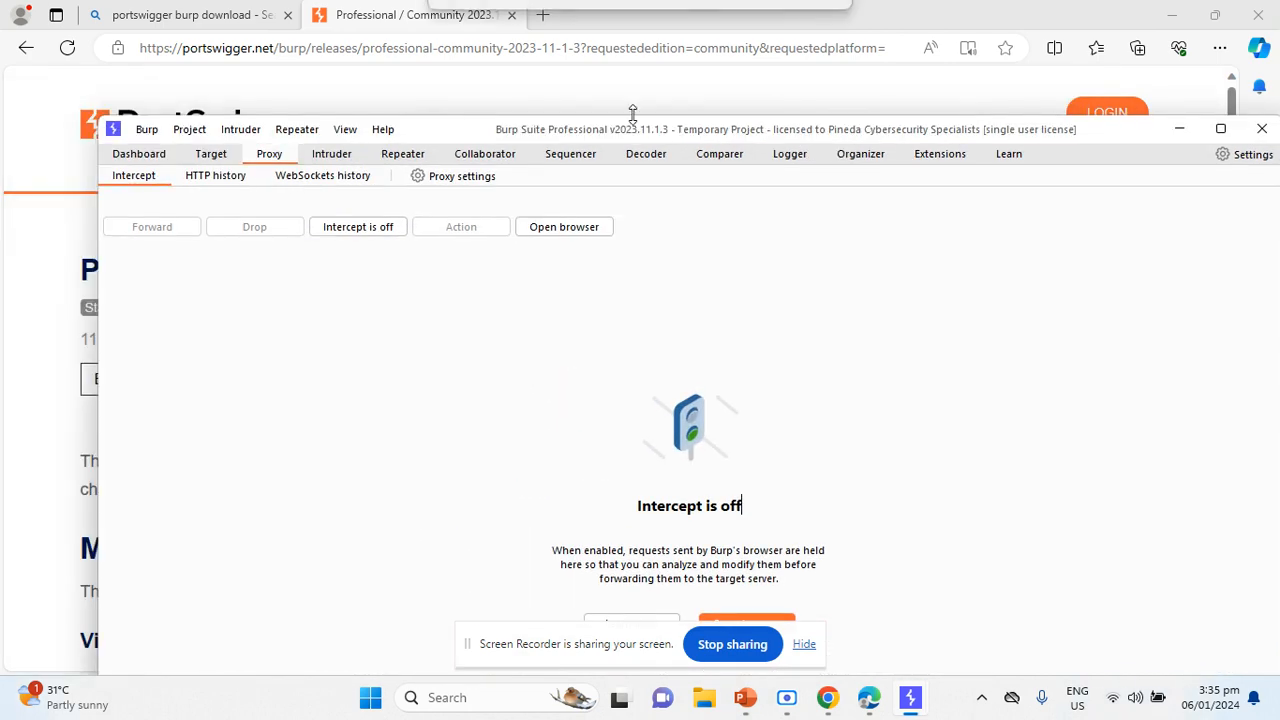
# - Switch to Microsoft Edge, search for "facebook,com" and open the Facebook login page from the results
pyautogui.click(205, 18)
pyautogui.click(261, 50)
pyautogui.write('fac')
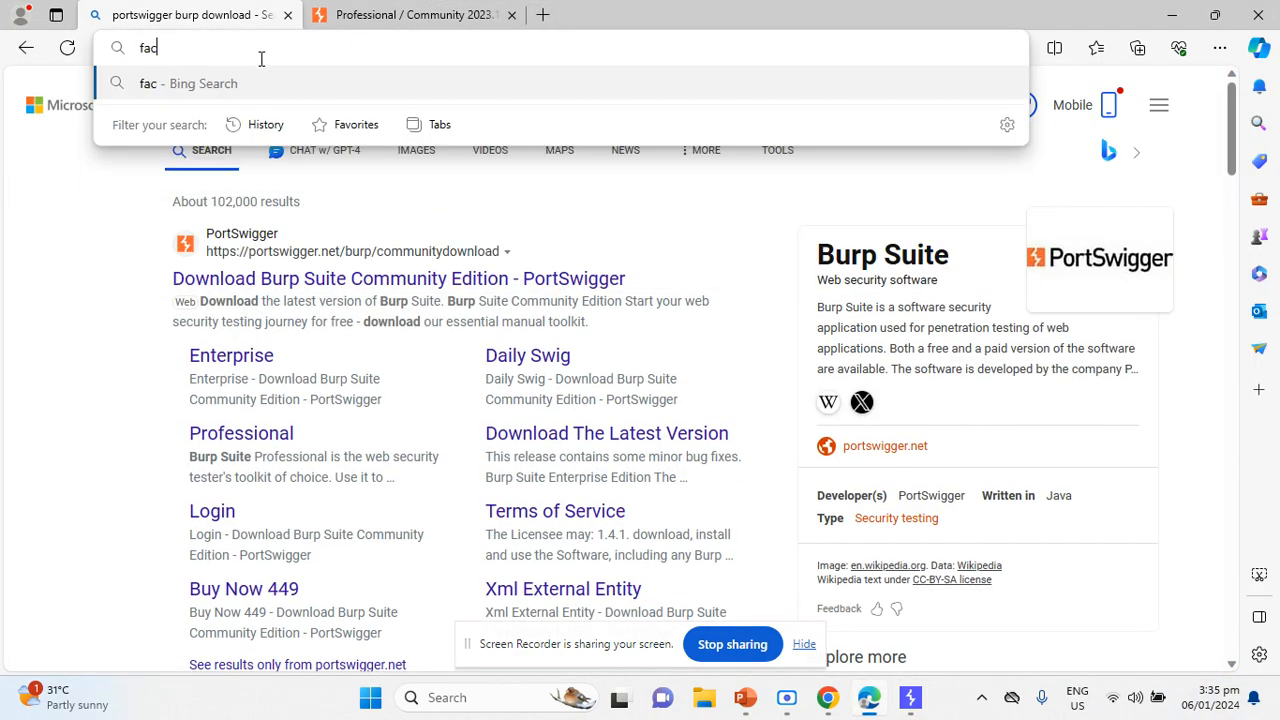
pyautogui.write('ebook.com')
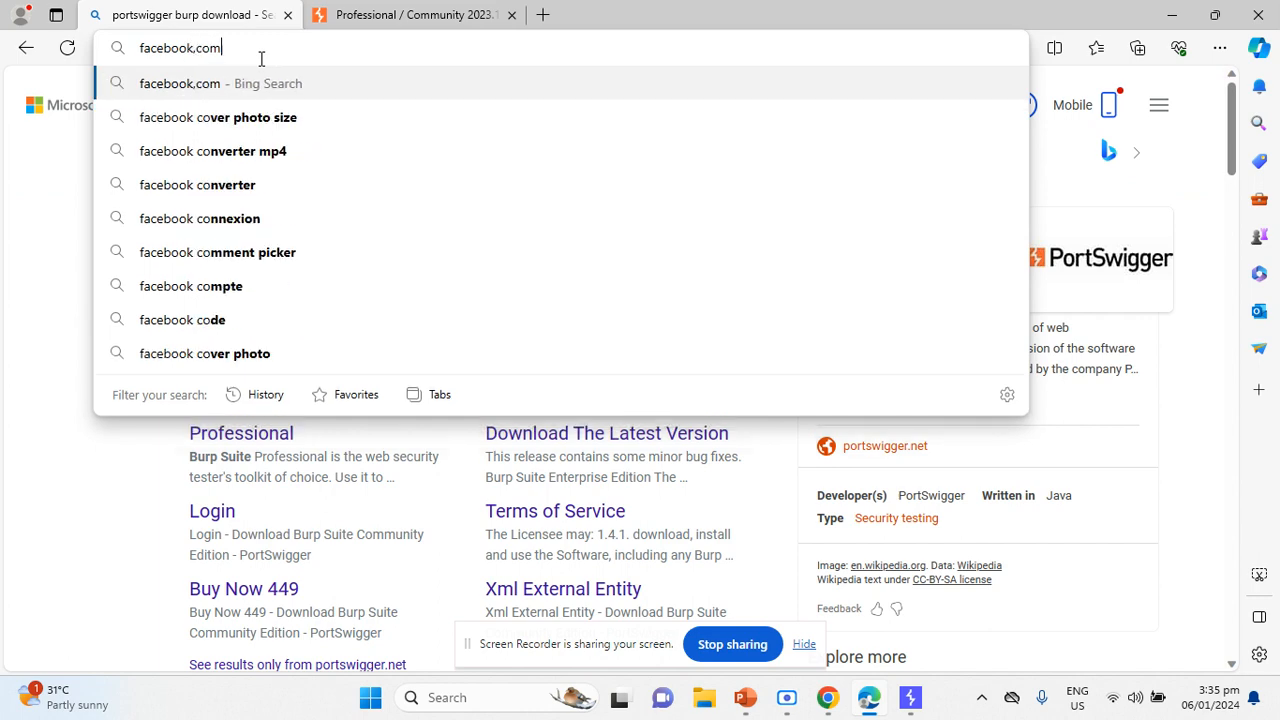
pyautogui.press('Return')
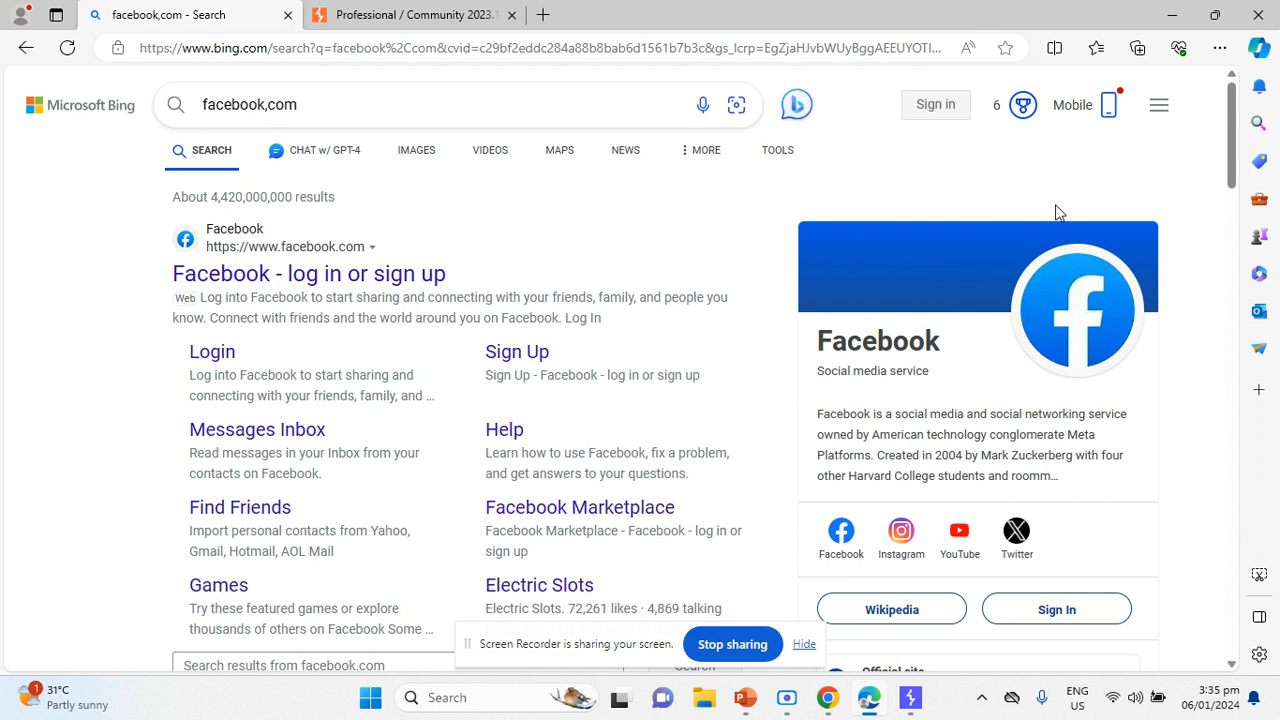
pyautogui.click(305, 273)
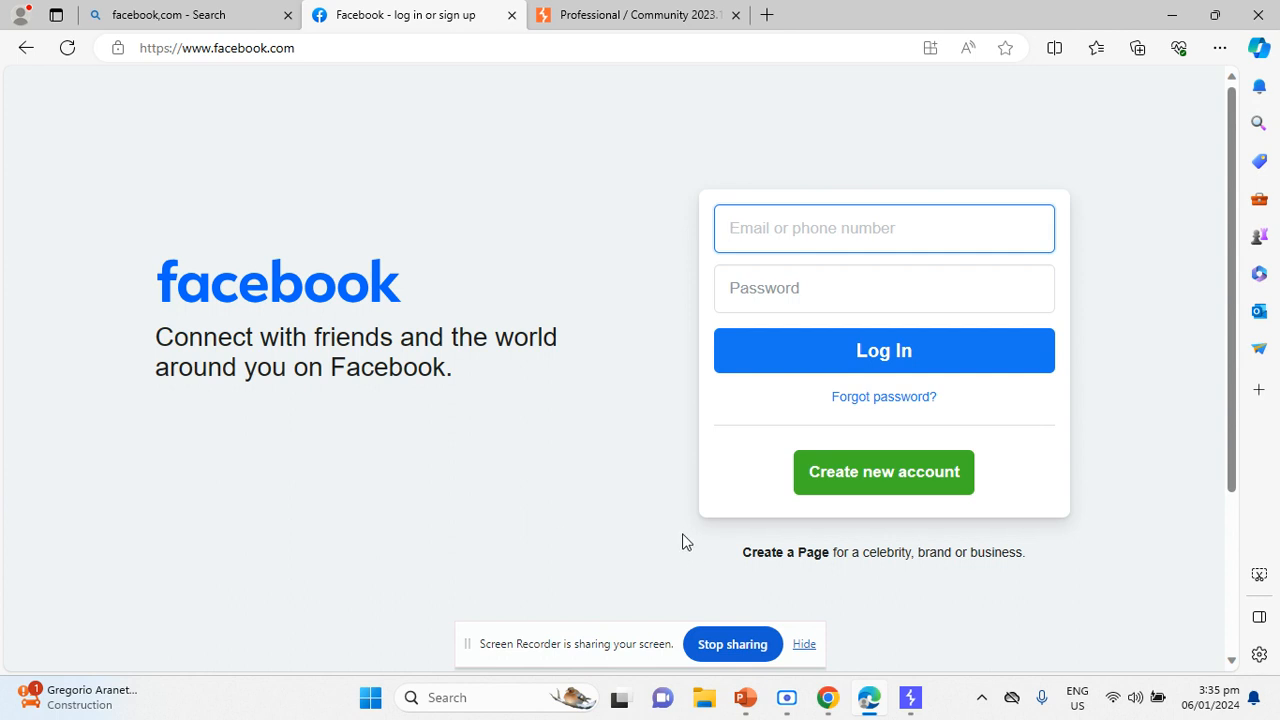
# - Inspect the Facebook site's certificate, highlight the issuer's common name and close the certificate viewer
pyautogui.click(119, 49)
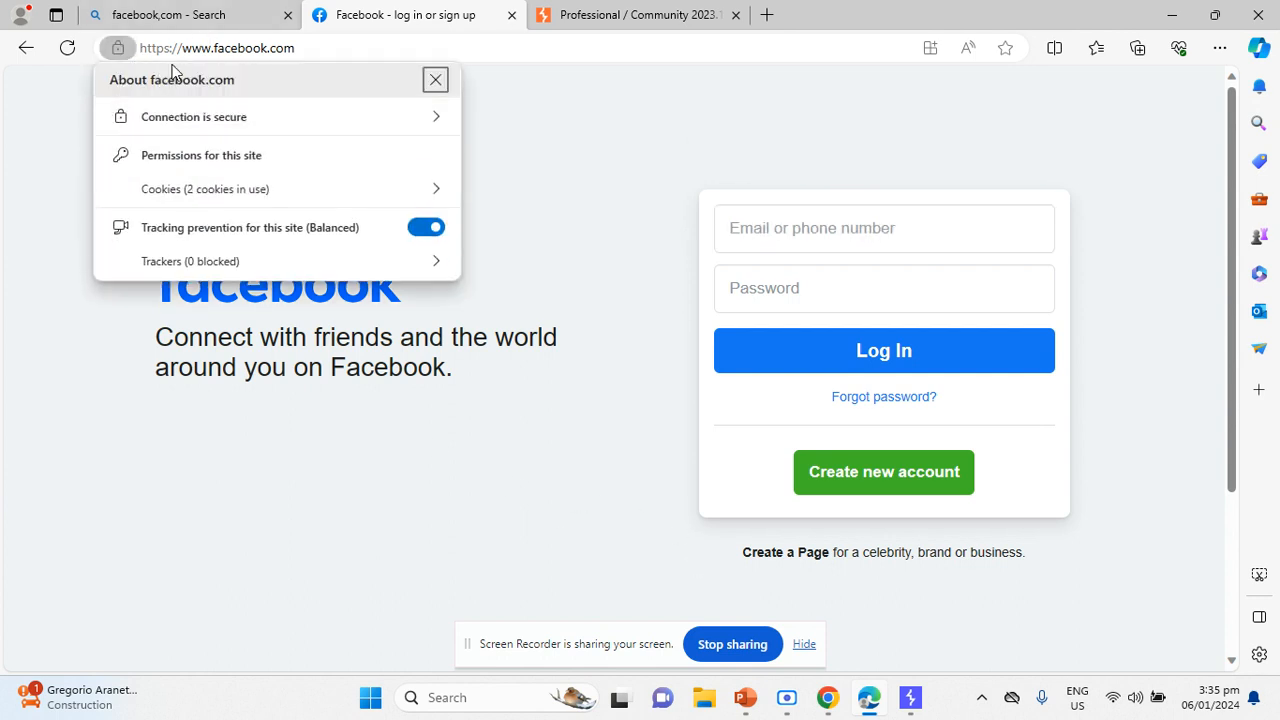
pyautogui.click(432, 128)
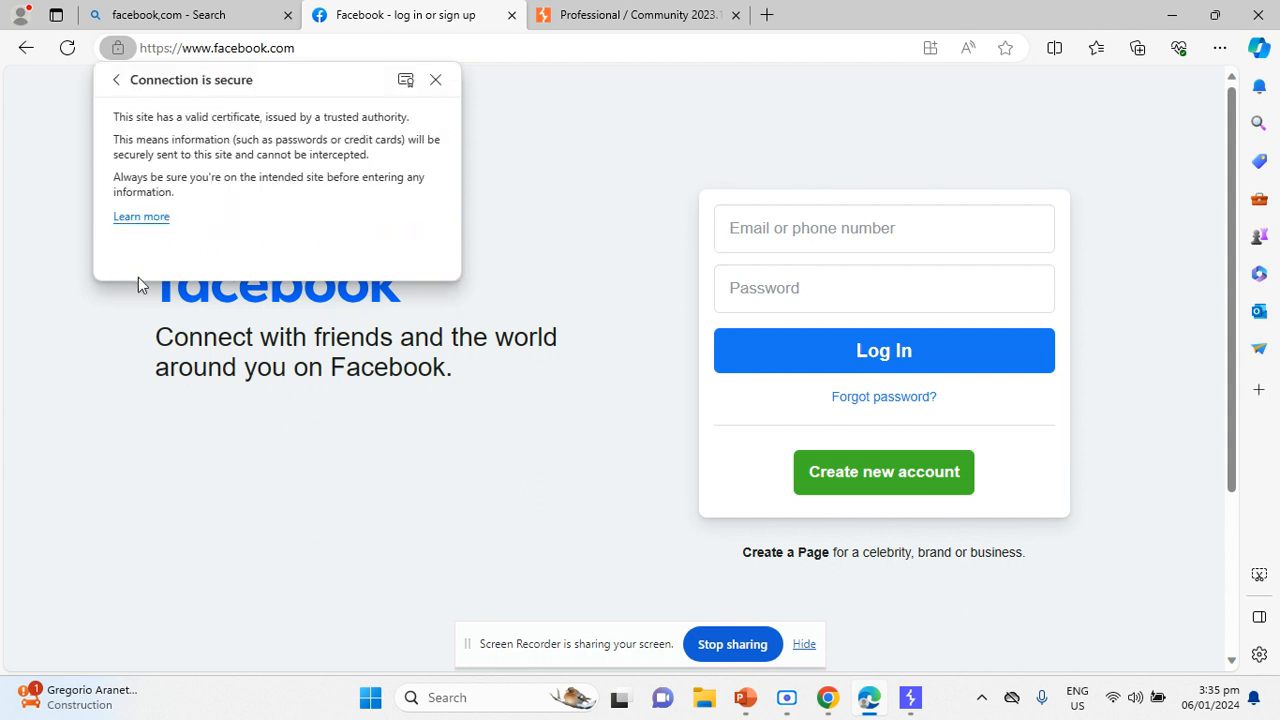
pyautogui.click(405, 82)
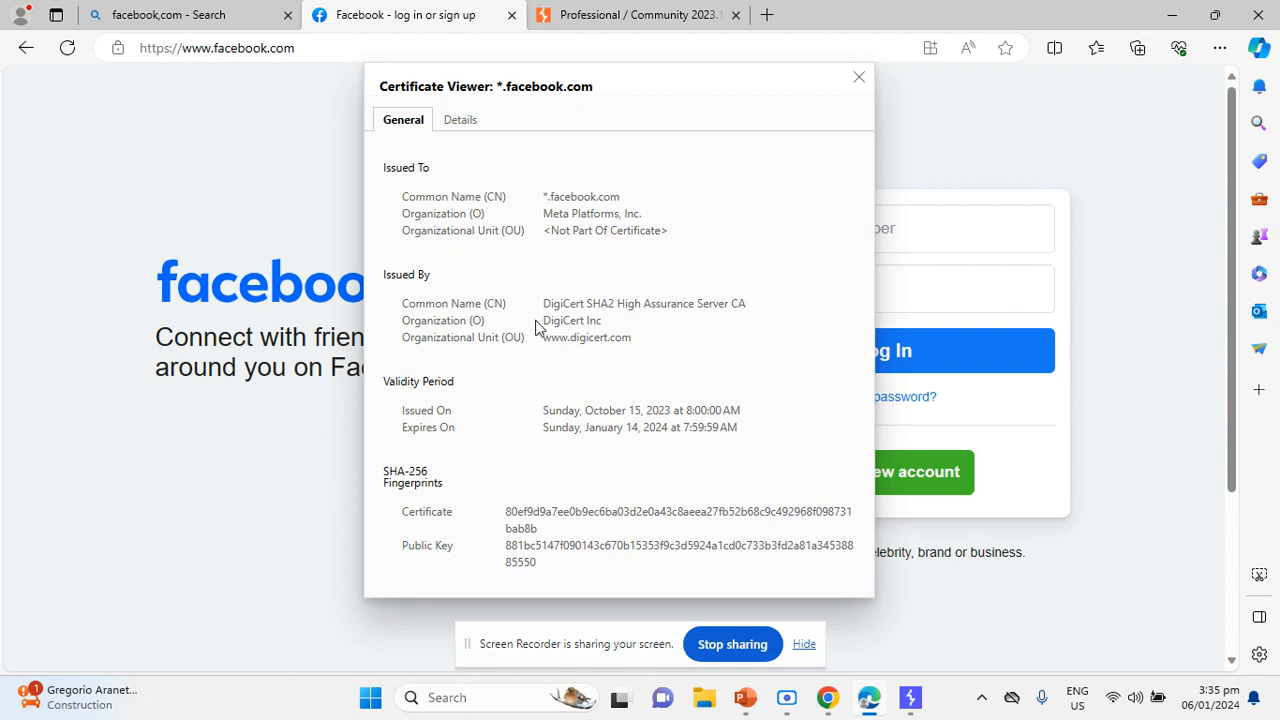
pyautogui.moveTo(543, 305); pyautogui.dragTo(747, 305)
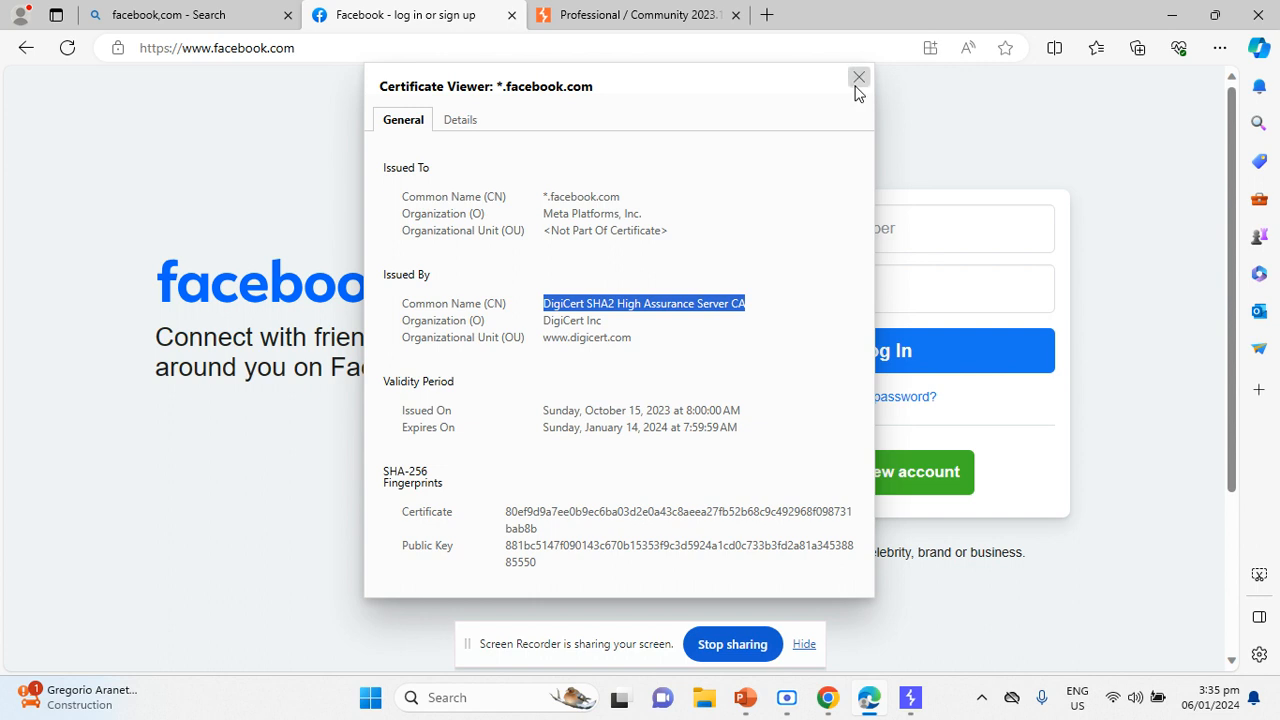
pyautogui.click(858, 79)
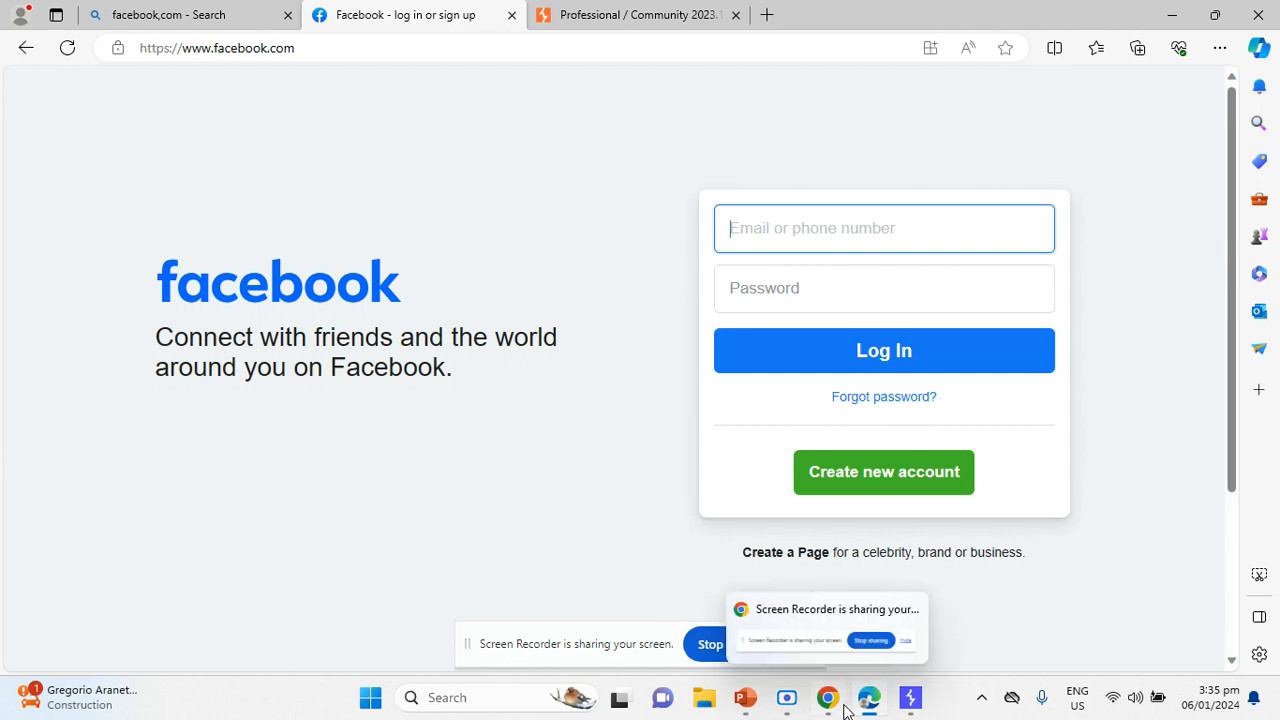
# - Launch Firefox and dismiss the overlay on its start page
pyautogui.press('super')
pyautogui.write('fire')
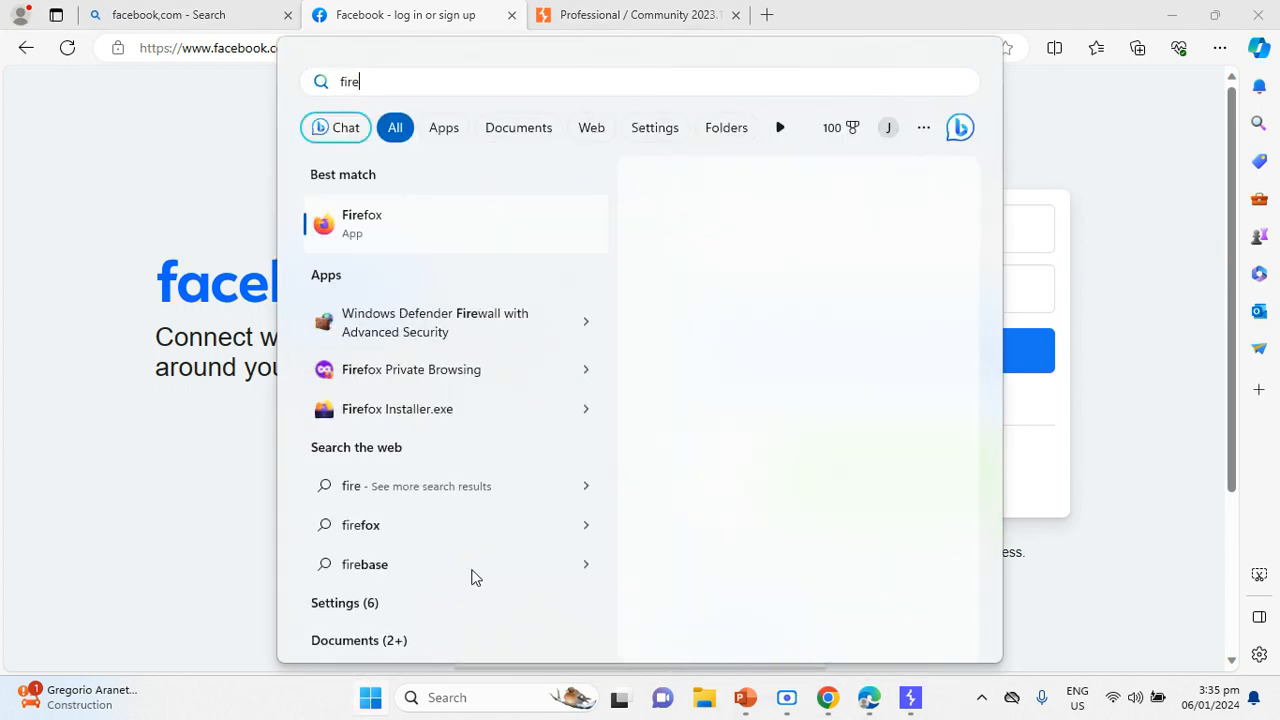
pyautogui.click(466, 211)
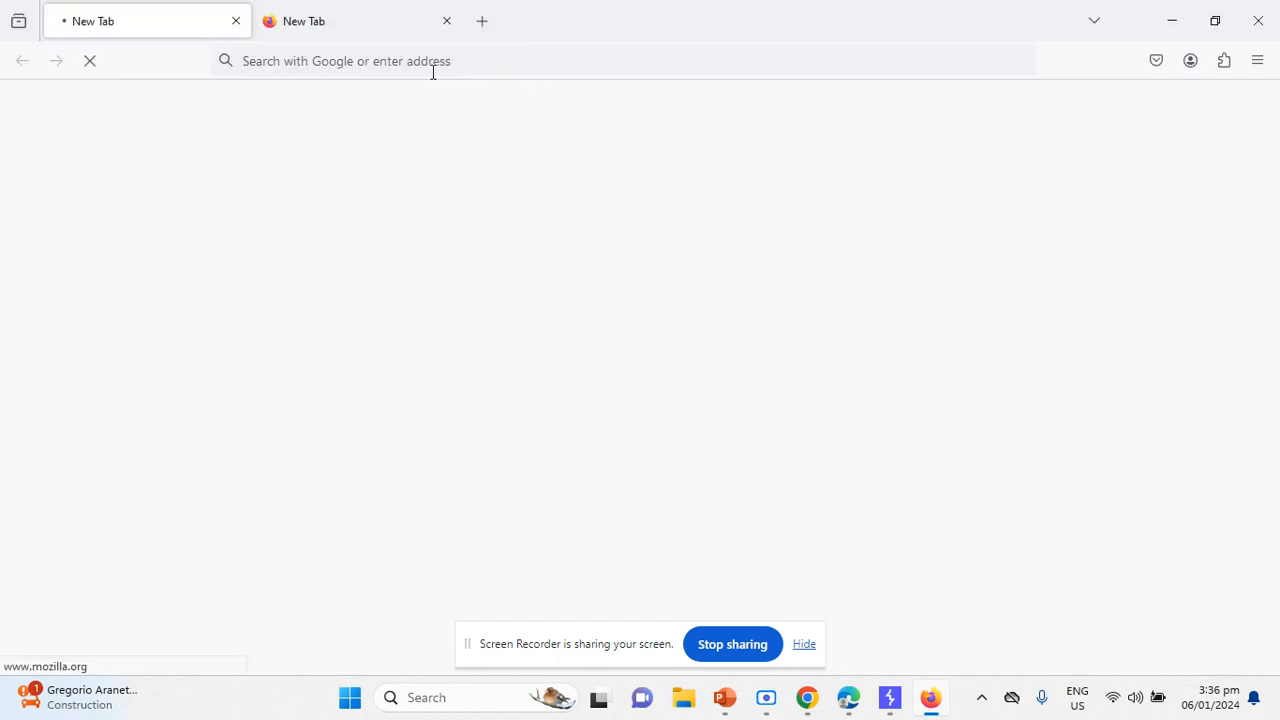
pyautogui.click(433, 68)
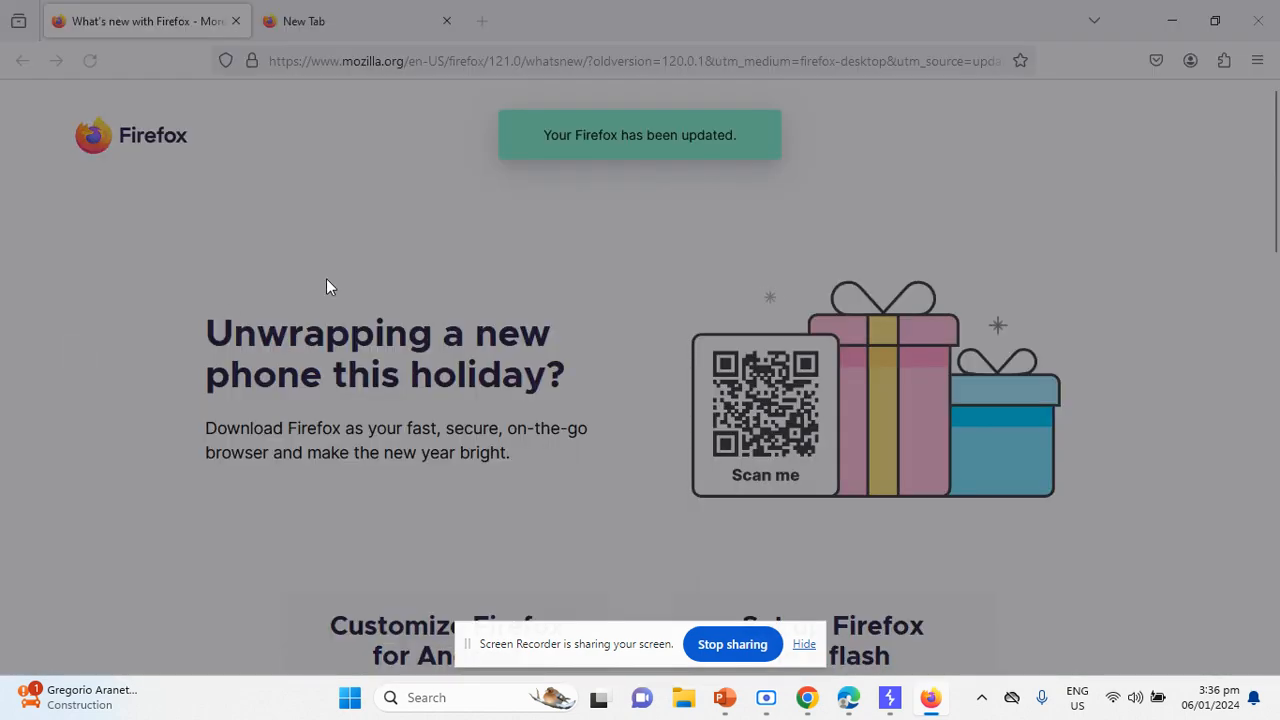
pyautogui.click(783, 218)
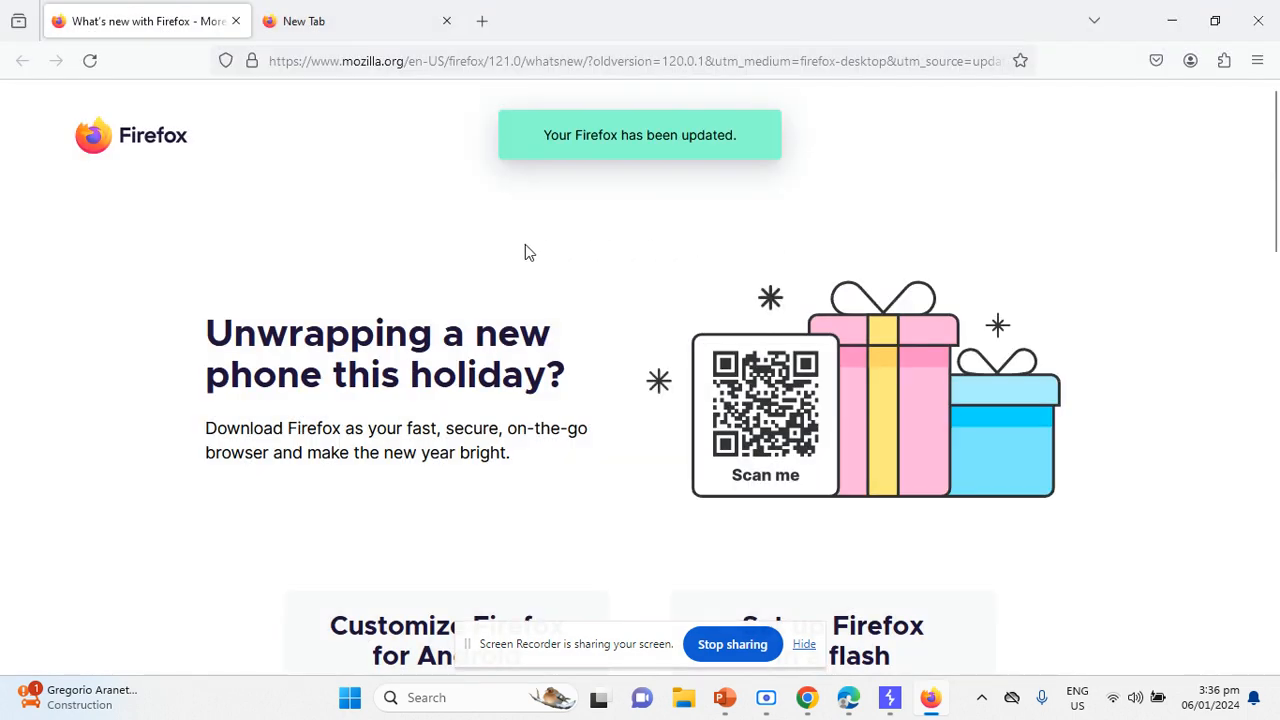
# - Find the proxy options in Firefox's settings and switch the connection to Manual proxy configuration
pyautogui.hotkey('alt', 'f')
pyautogui.click(231, 11)
pyautogui.click(287, 219)
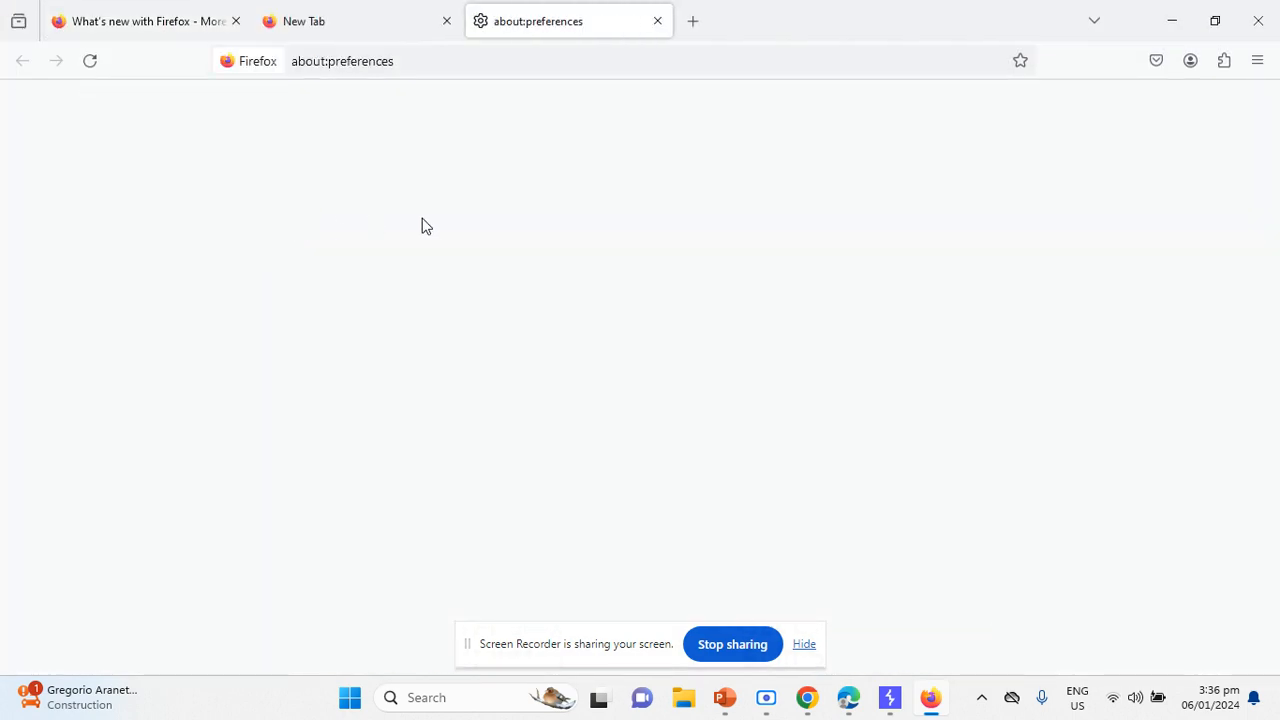
pyautogui.write('proxy')
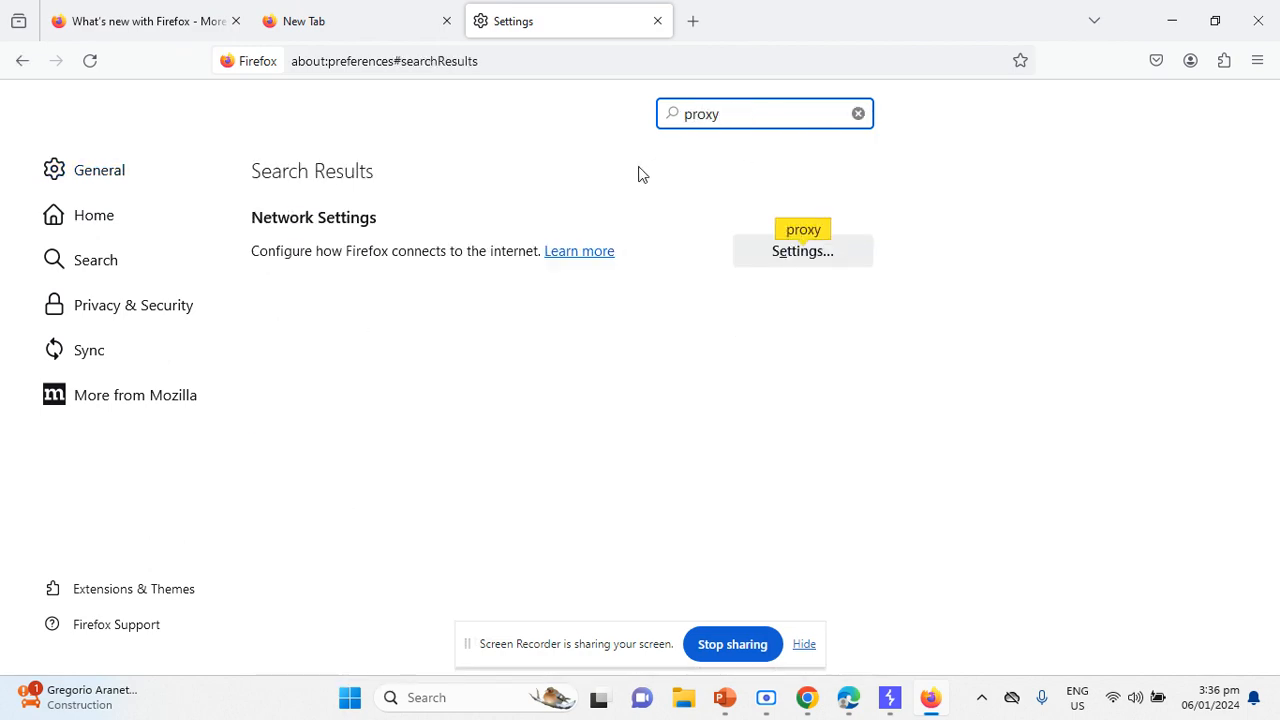
pyautogui.click(829, 258)
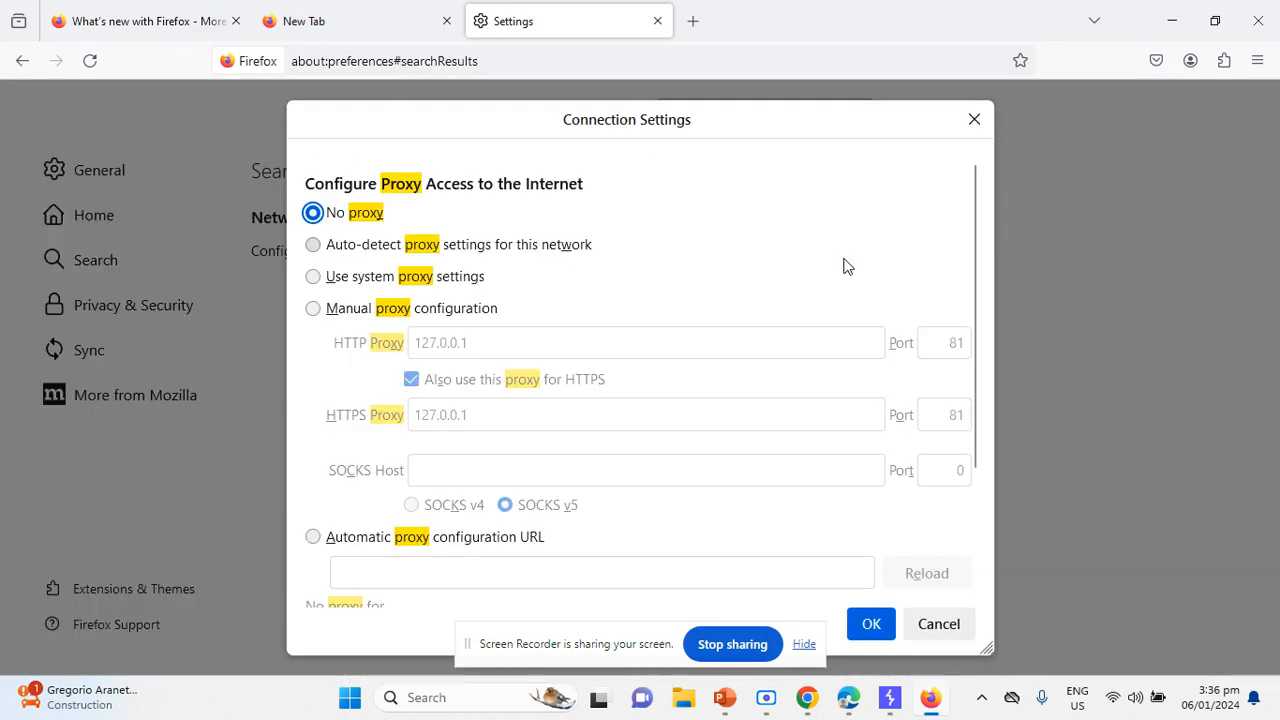
pyautogui.click(450, 310)
pyautogui.click(866, 623)
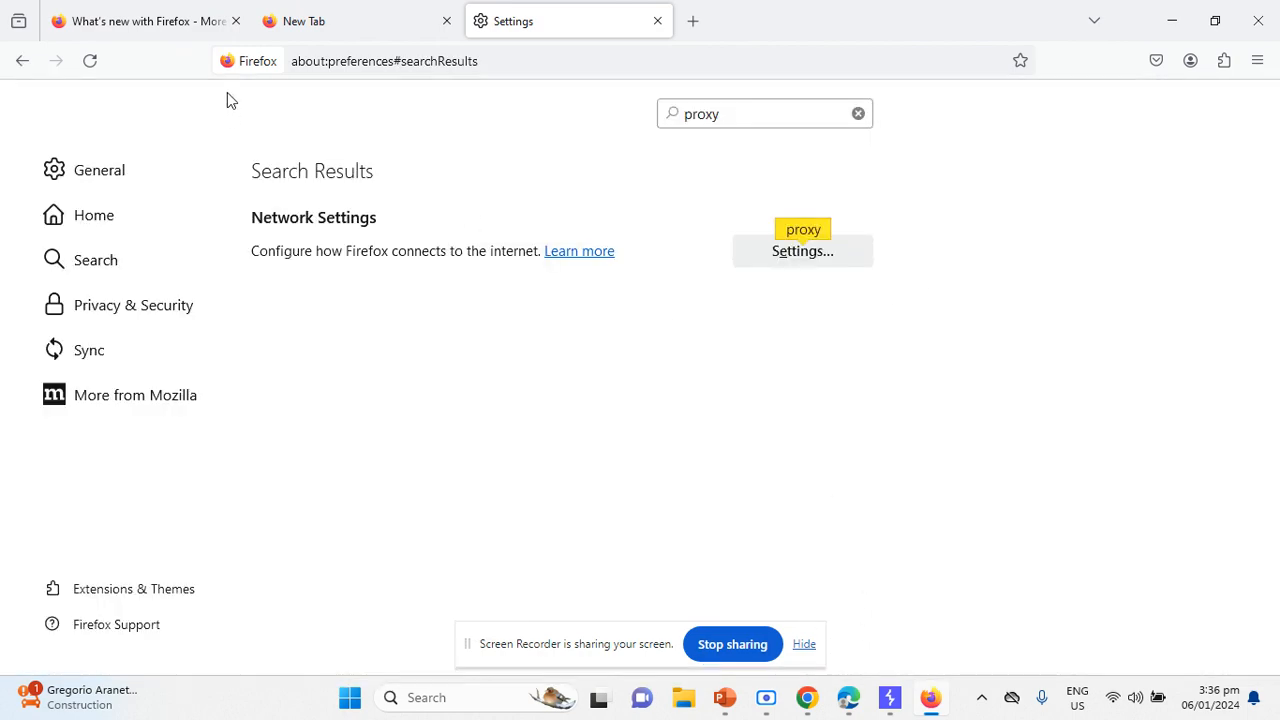
# - Load facebook.com in the What's new with Firefox tab and keep the browser window maximized
pyautogui.click(180, 21)
pyautogui.click(295, 57)
pyautogui.write('facebook.com/')
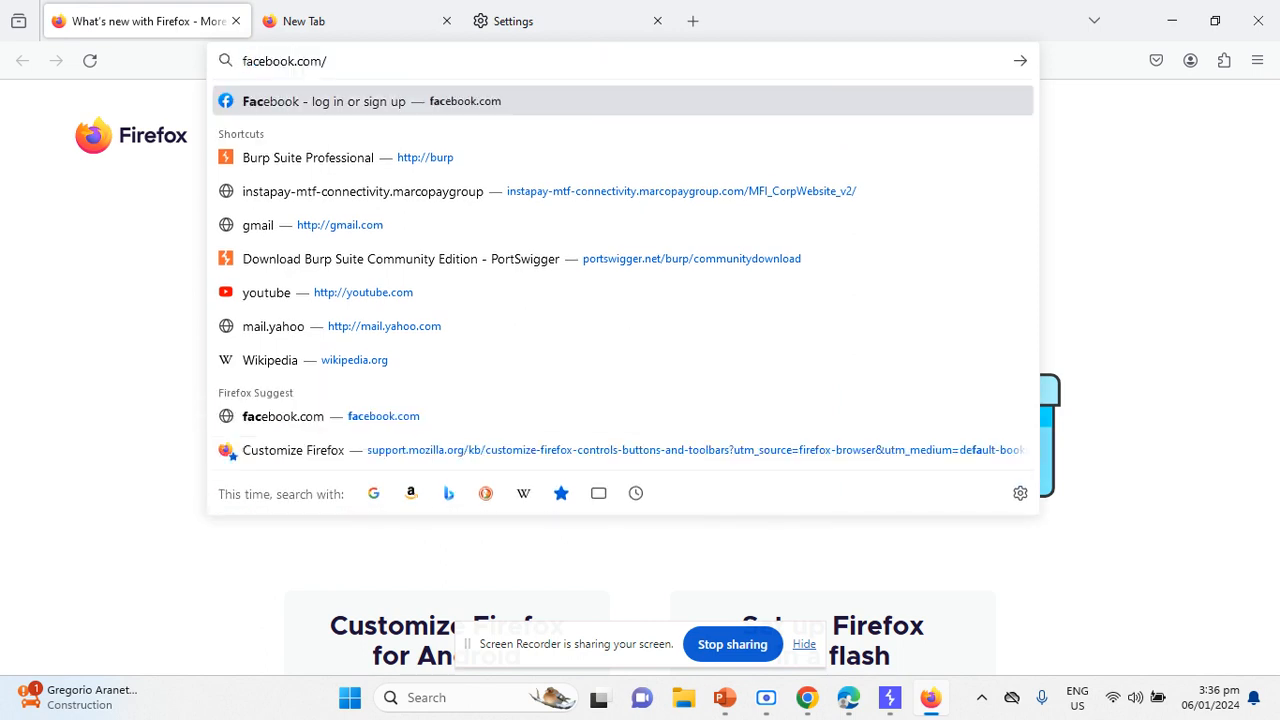
pyautogui.press('Return')
pyautogui.moveTo(760, 11); pyautogui.dragTo(678, 155)
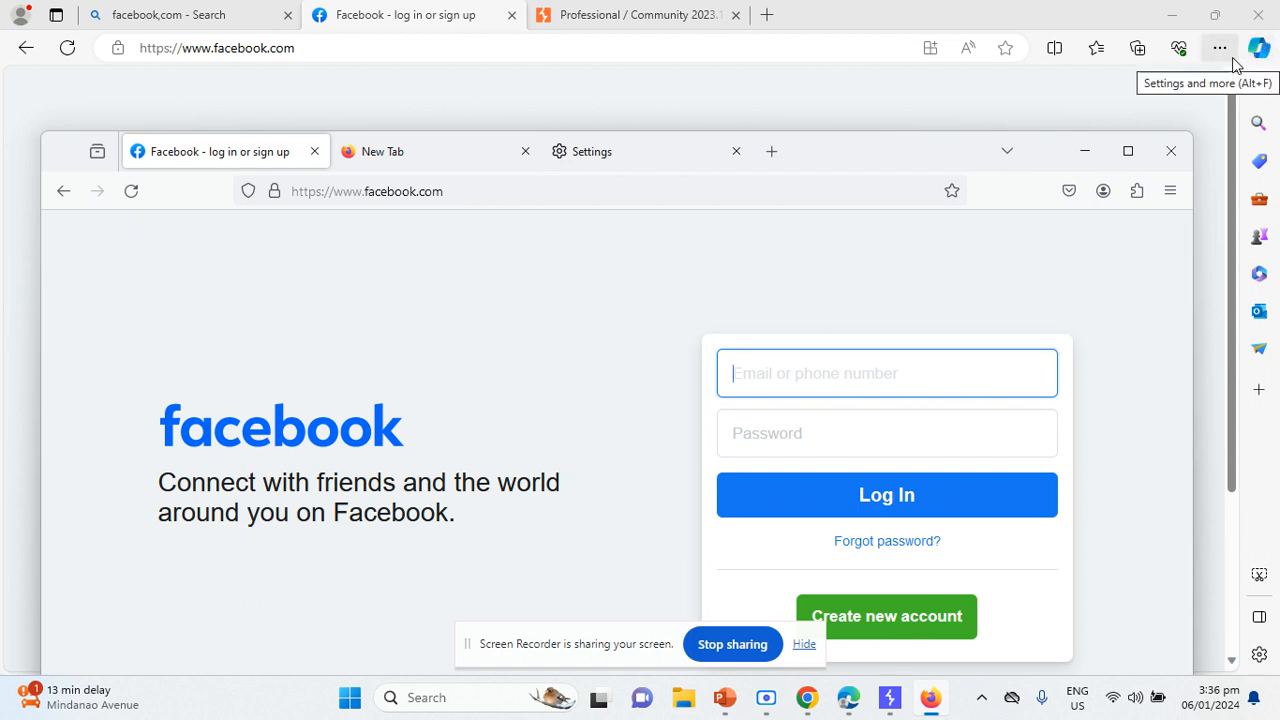
pyautogui.moveTo(851, 157)
pyautogui.mouseDown()
pyautogui.moveTo(800, 174)
pyautogui.moveTo(831, 153)
pyautogui.mouseUp()
pyautogui.click(1109, 148)
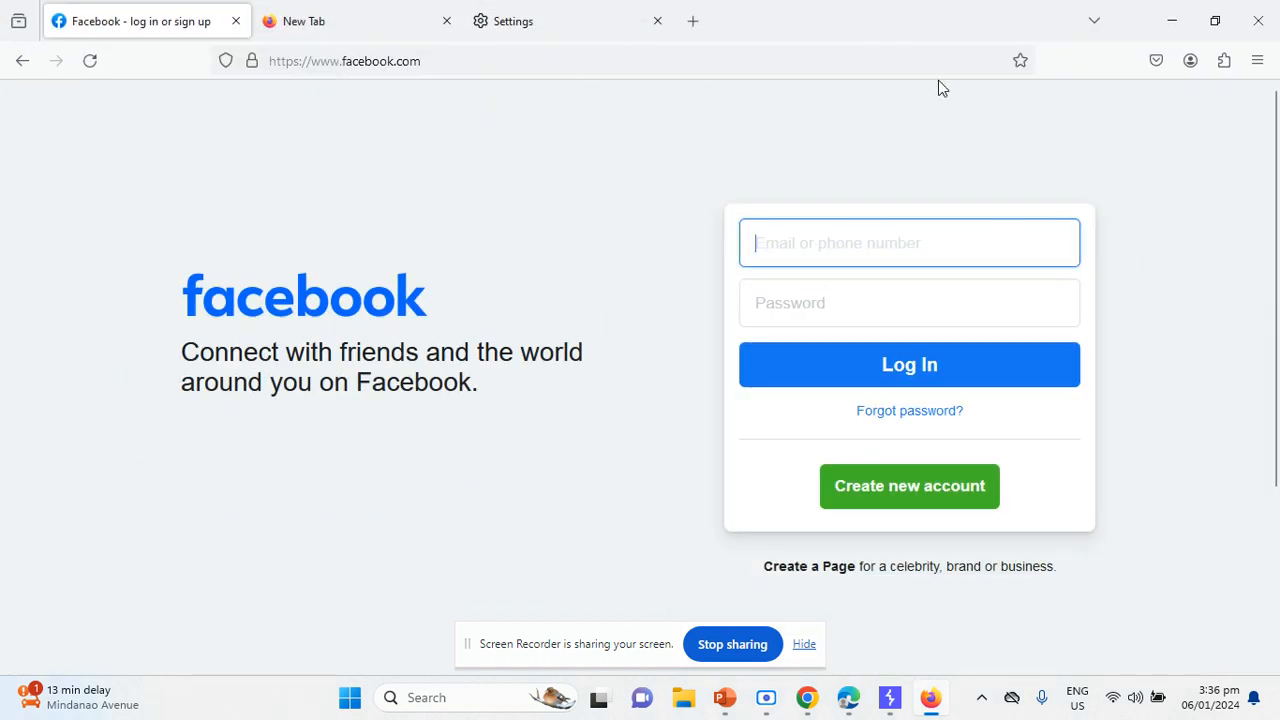
# - Check who verified the Facebook page's certificate in Firefox's connection security details
pyautogui.click(253, 60)
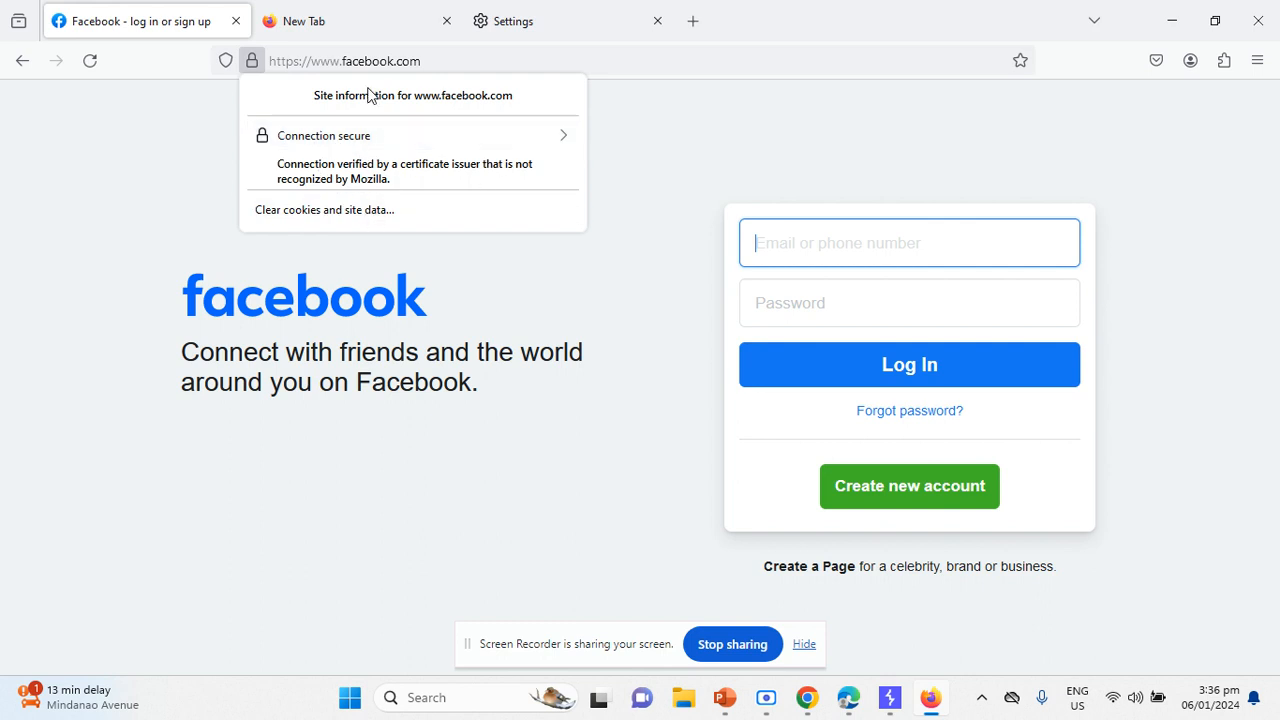
pyautogui.click(438, 140)
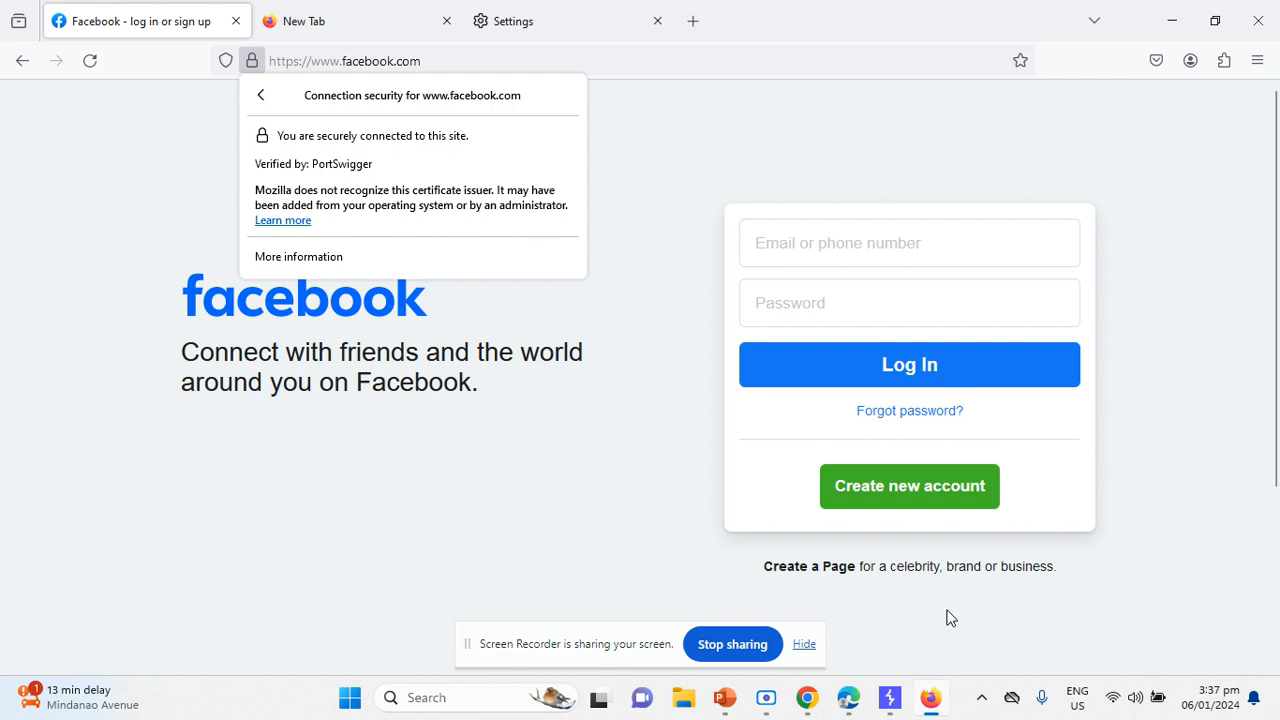
pyautogui.click(587, 458)
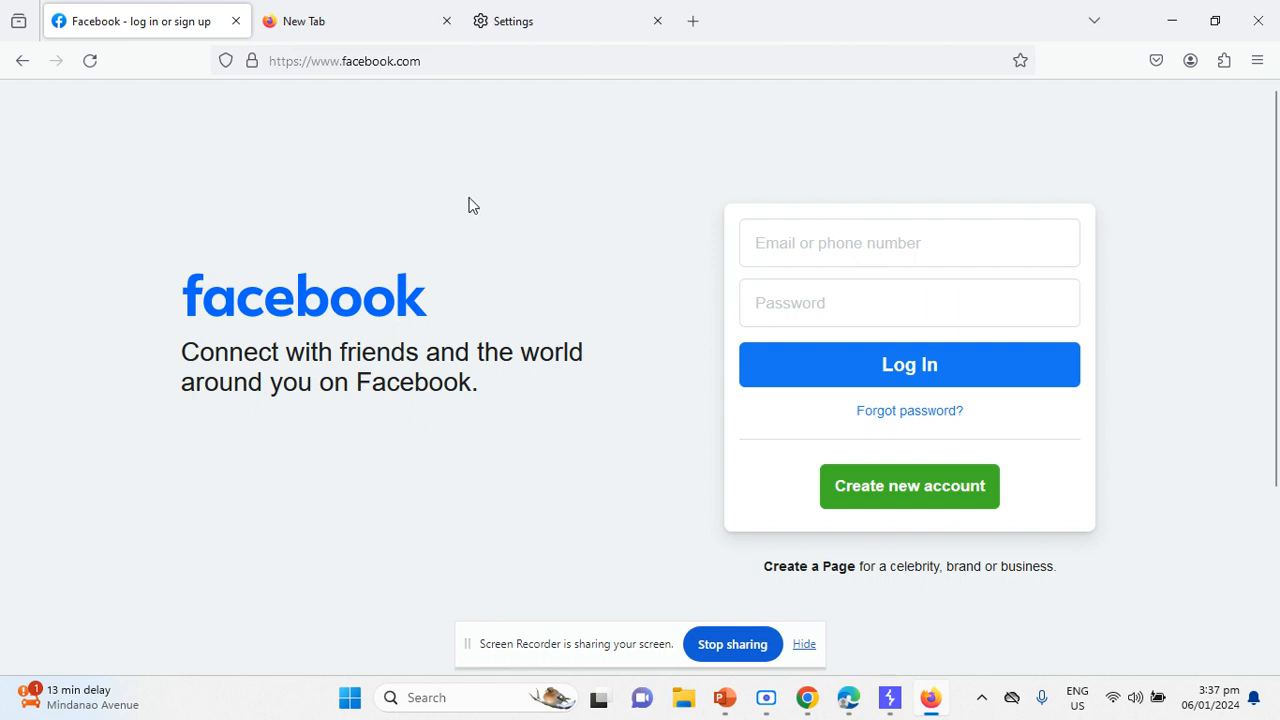
# - Set Firefox's connection settings to No proxy, save the change and minimize the browser window
pyautogui.click(575, 16)
pyautogui.click(840, 247)
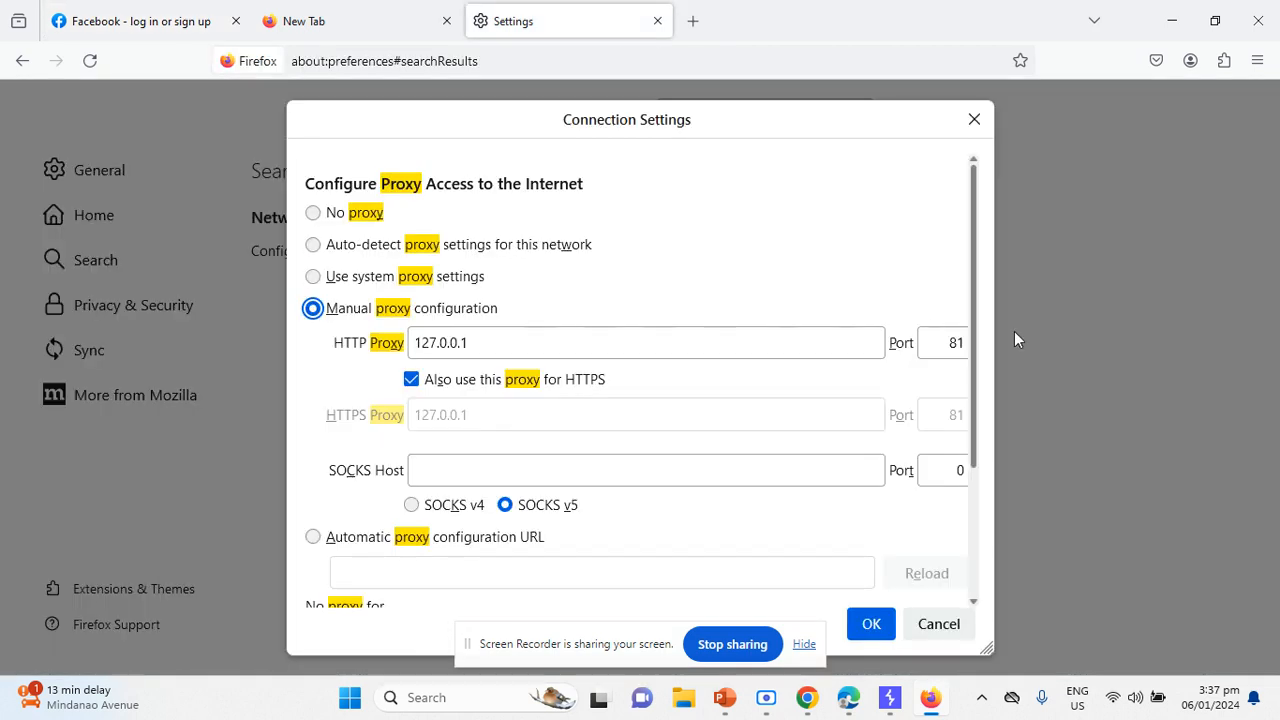
pyautogui.click(316, 214)
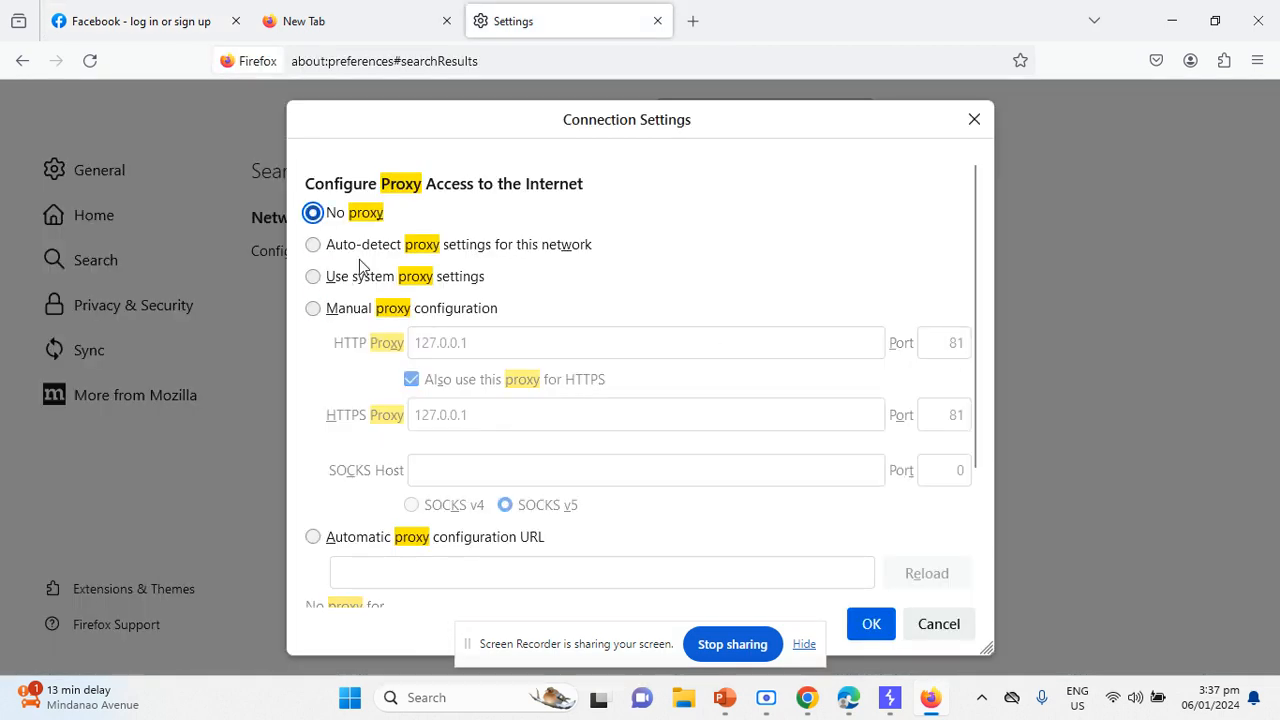
pyautogui.click(871, 624)
pyautogui.click(1172, 22)
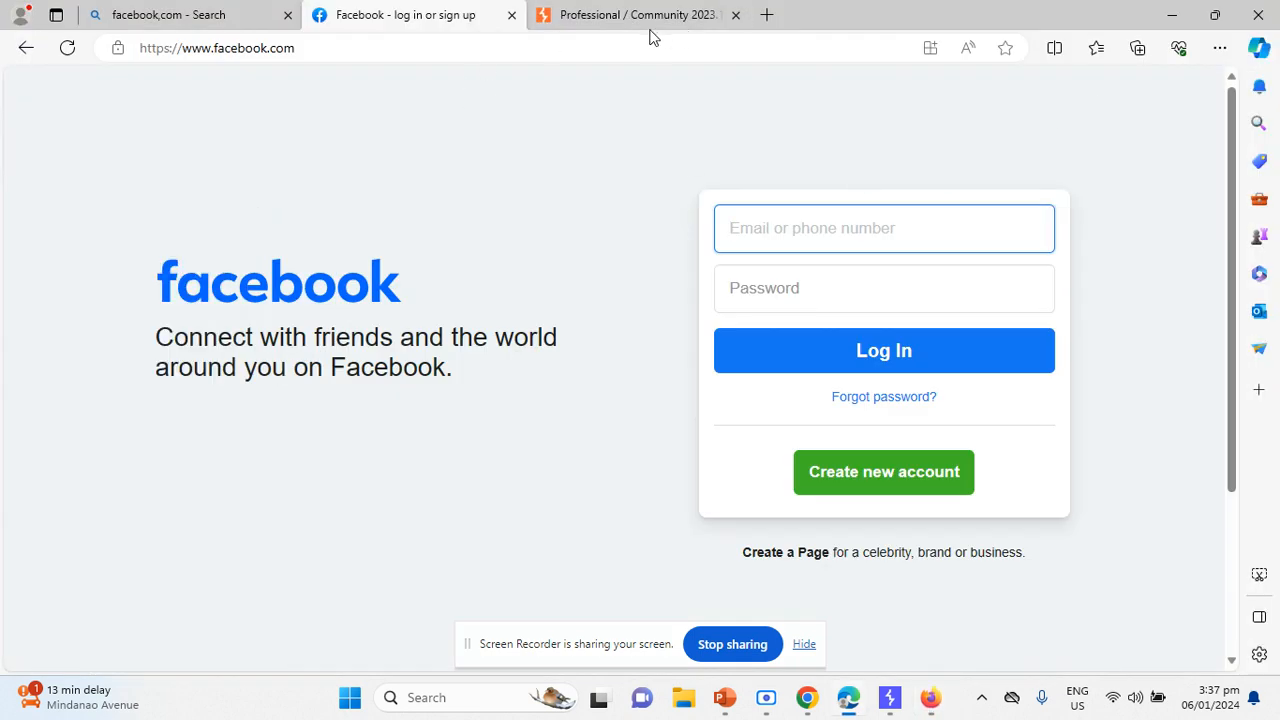
# - In Microsoft Edge, search the settings for proxy and open the computer's proxy settings
pyautogui.click(565, 238)
pyautogui.hotkey('alt', 'f')
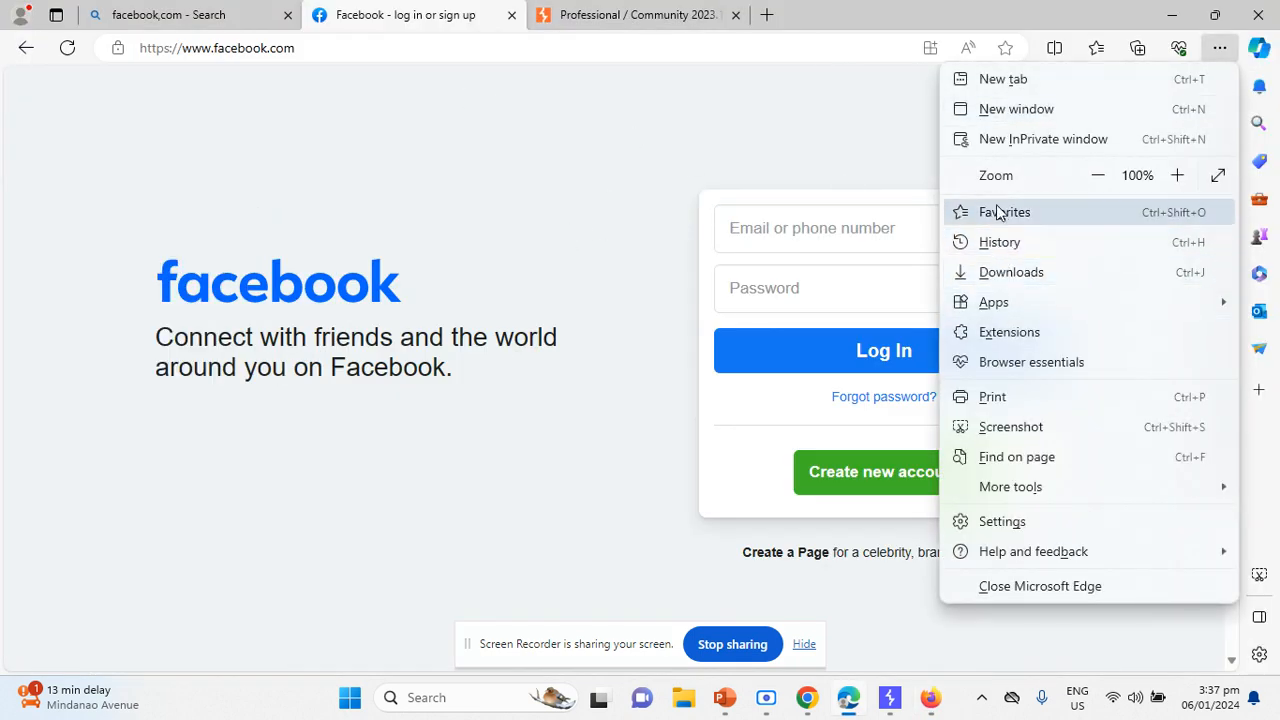
pyautogui.click(990, 521)
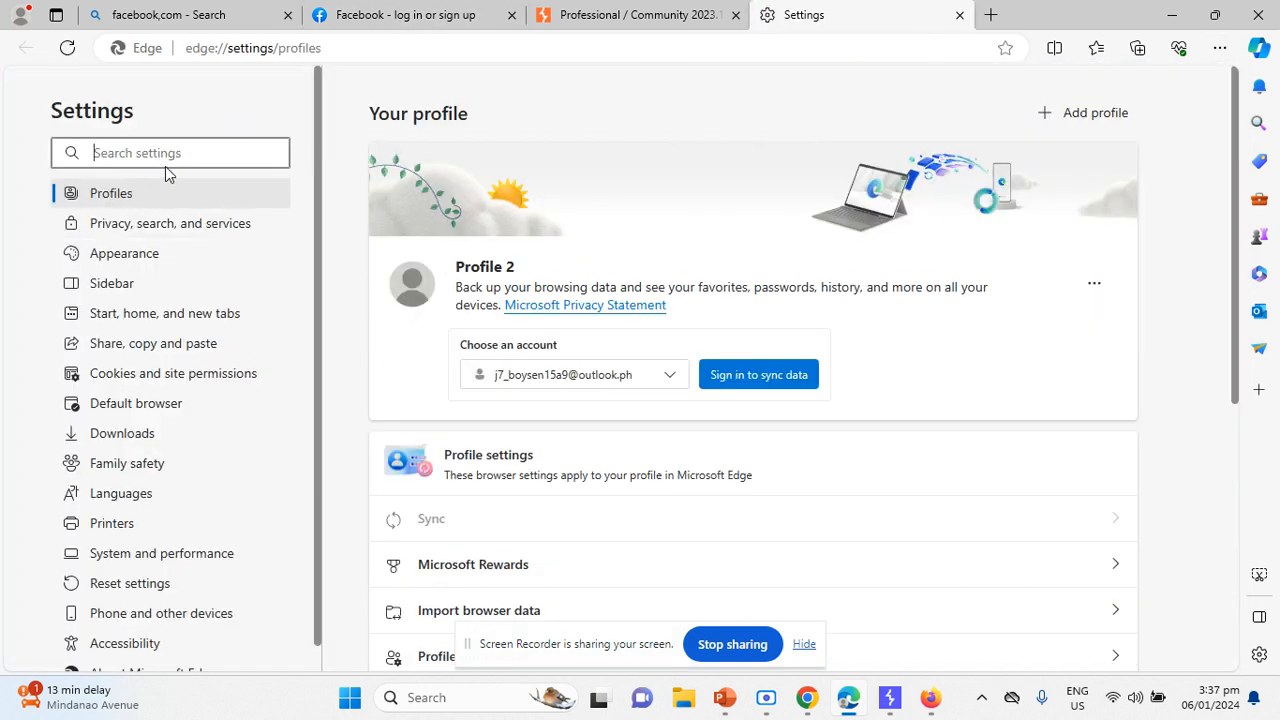
pyautogui.write('proxy')
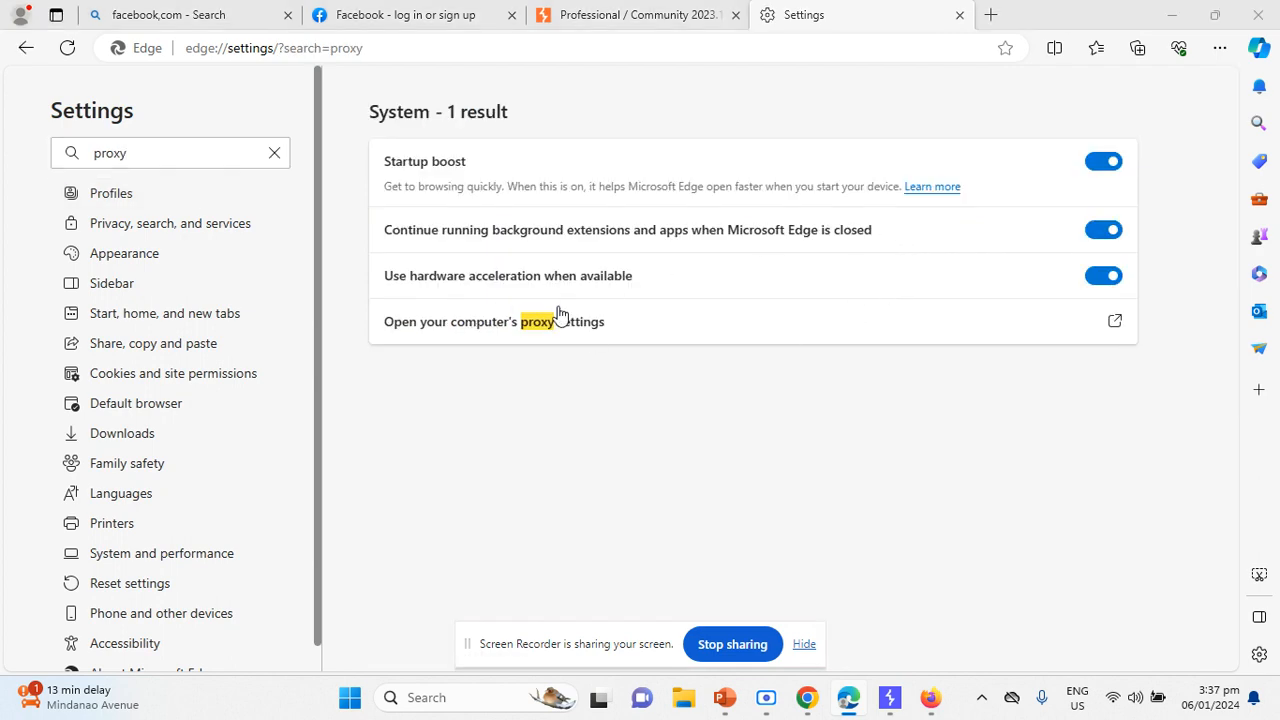
pyautogui.click(558, 318)
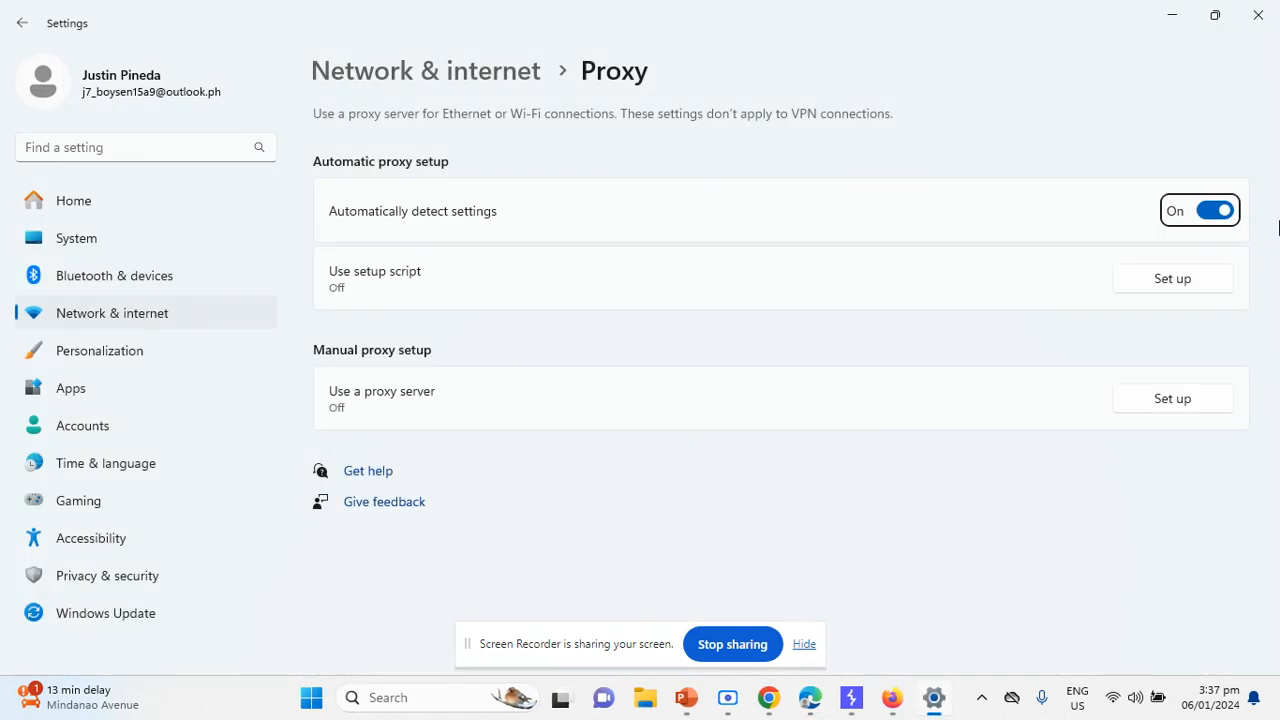
# - Enable the manual Windows proxy server at 127.0.0.1, port 81, save it and close the system settings
pyautogui.click(1173, 399)
pyautogui.click(434, 214)
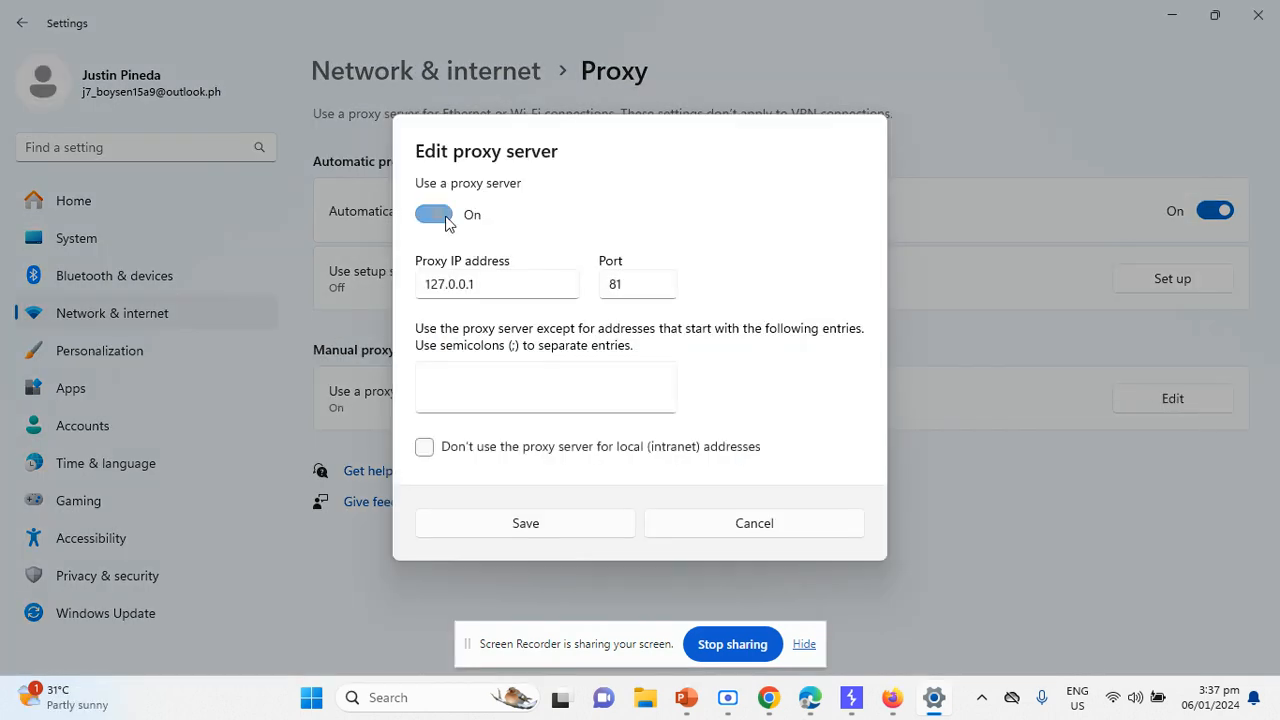
pyautogui.click(555, 532)
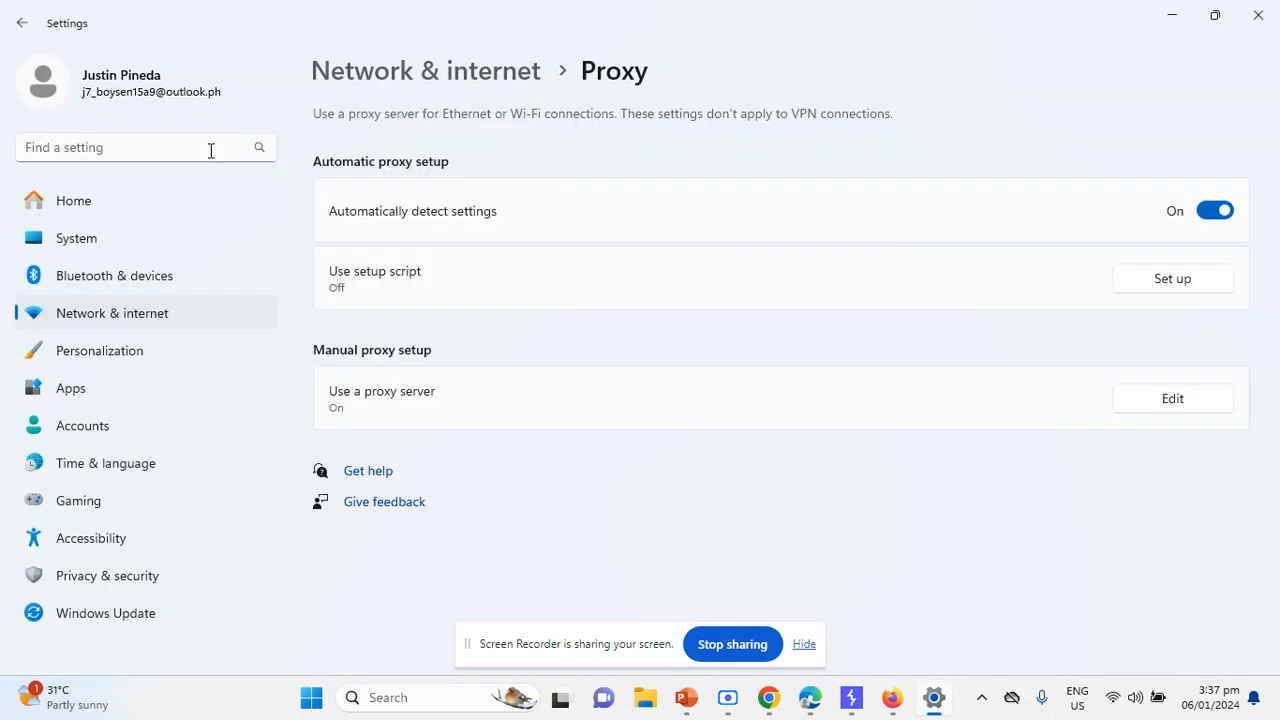
pyautogui.click(24, 23)
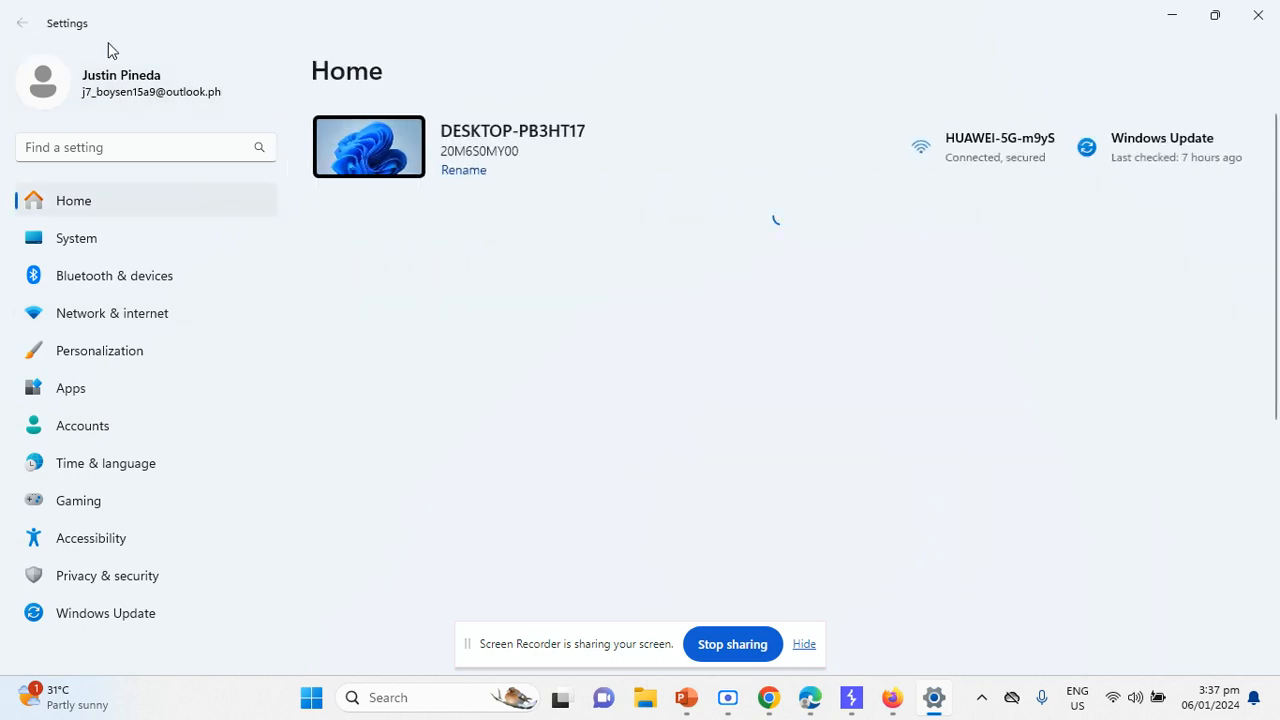
pyautogui.click(1258, 15)
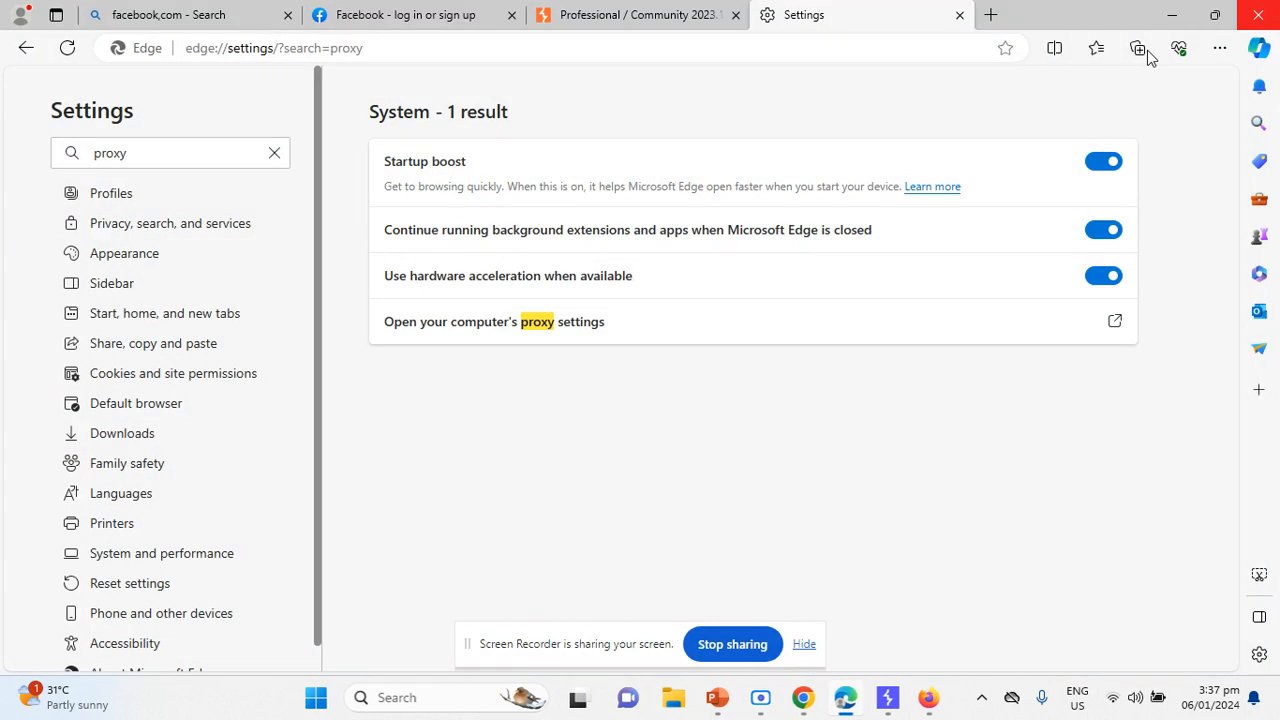
pyautogui.click(391, 22)
pyautogui.click(380, 50)
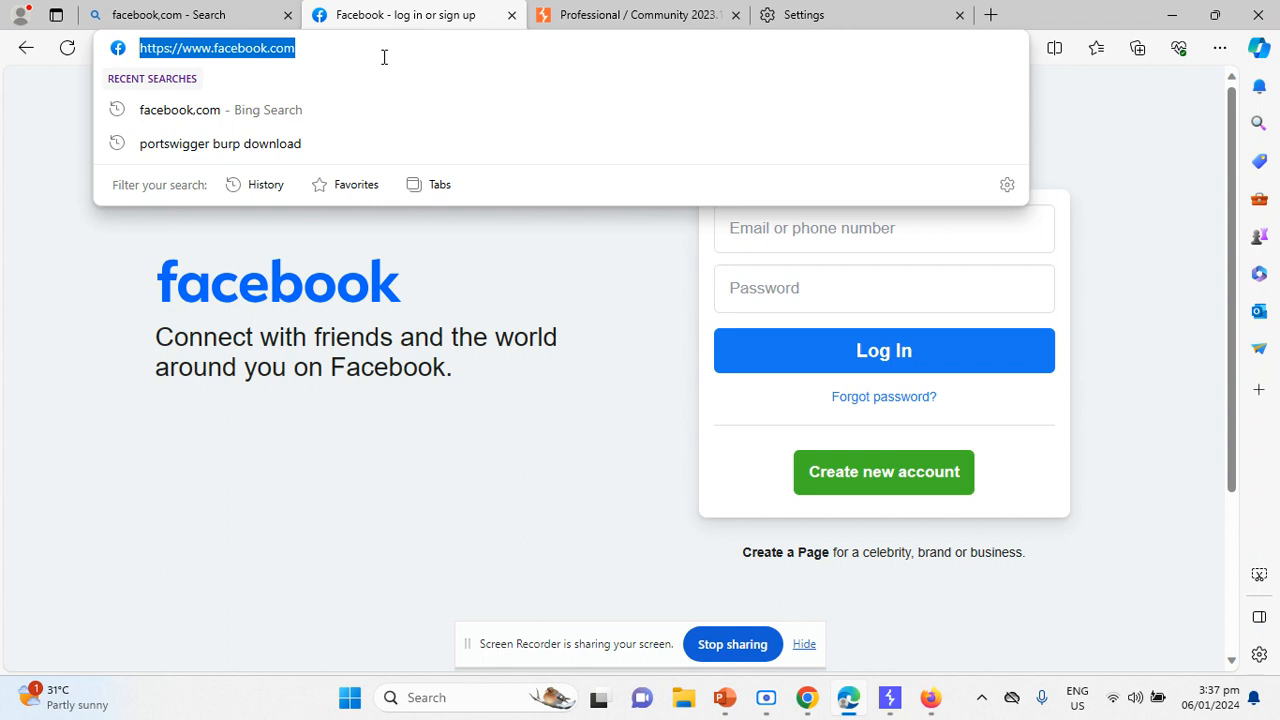
pyautogui.press('Return')
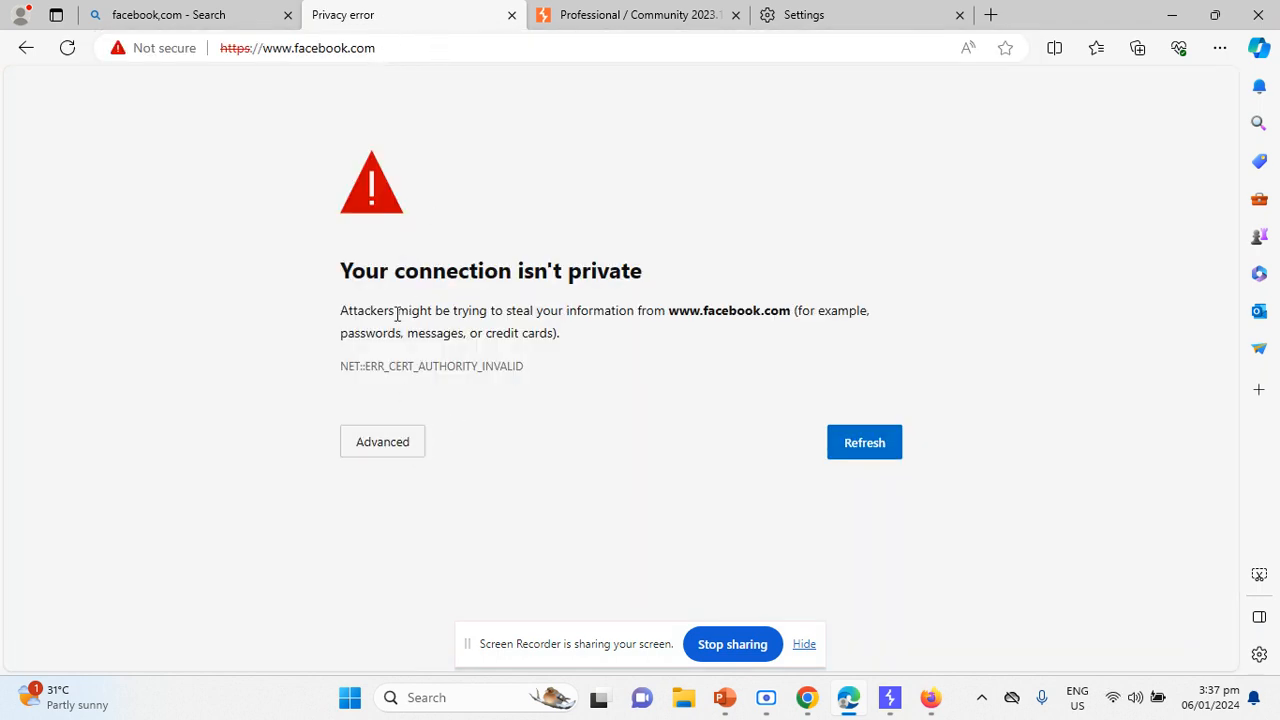
# - Read the privacy error page for facebook.com, including the advanced explanation of why the site cannot be visited
pyautogui.moveTo(361, 310); pyautogui.dragTo(774, 369)
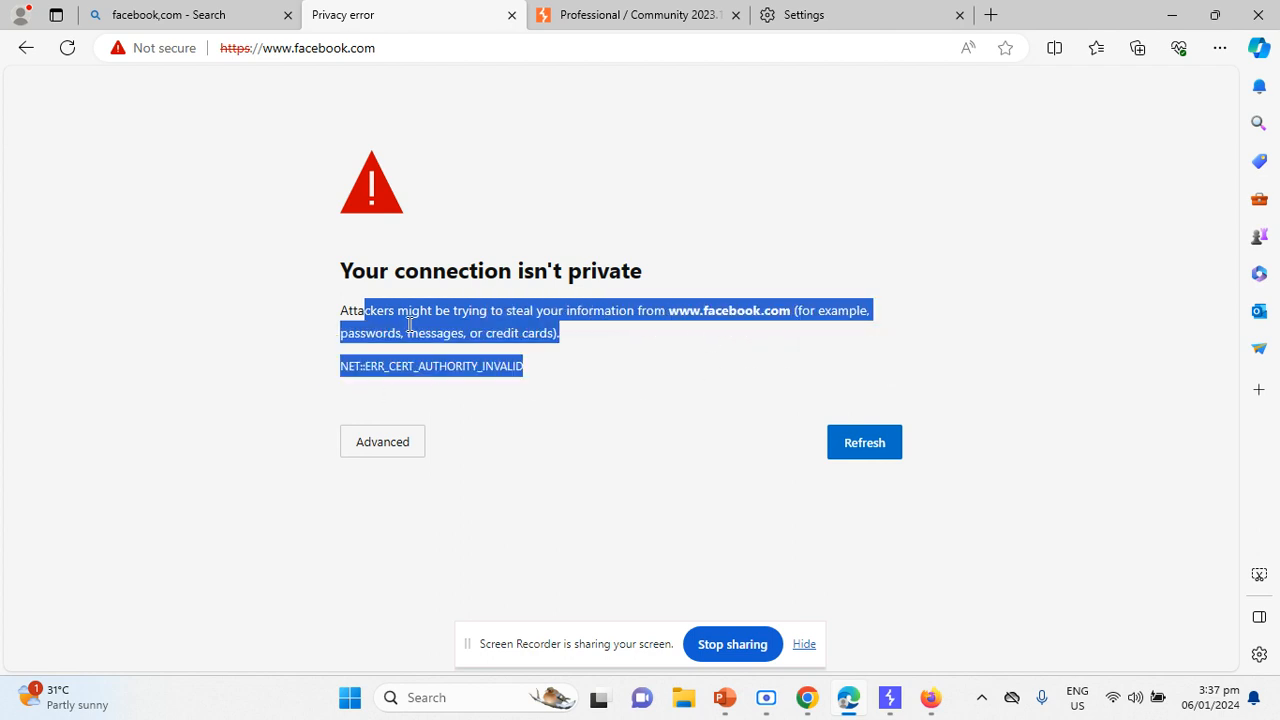
pyautogui.click(573, 348)
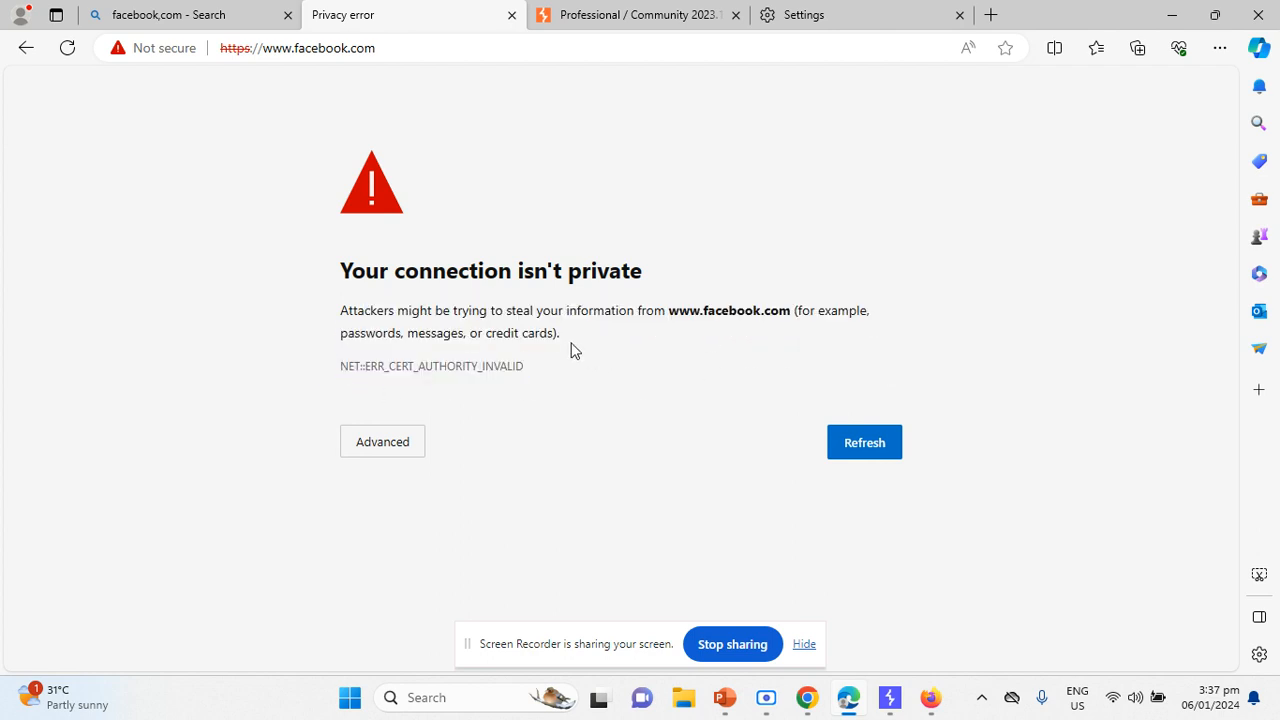
pyautogui.tripleClick(444, 341)
pyautogui.doubleClick(403, 272)
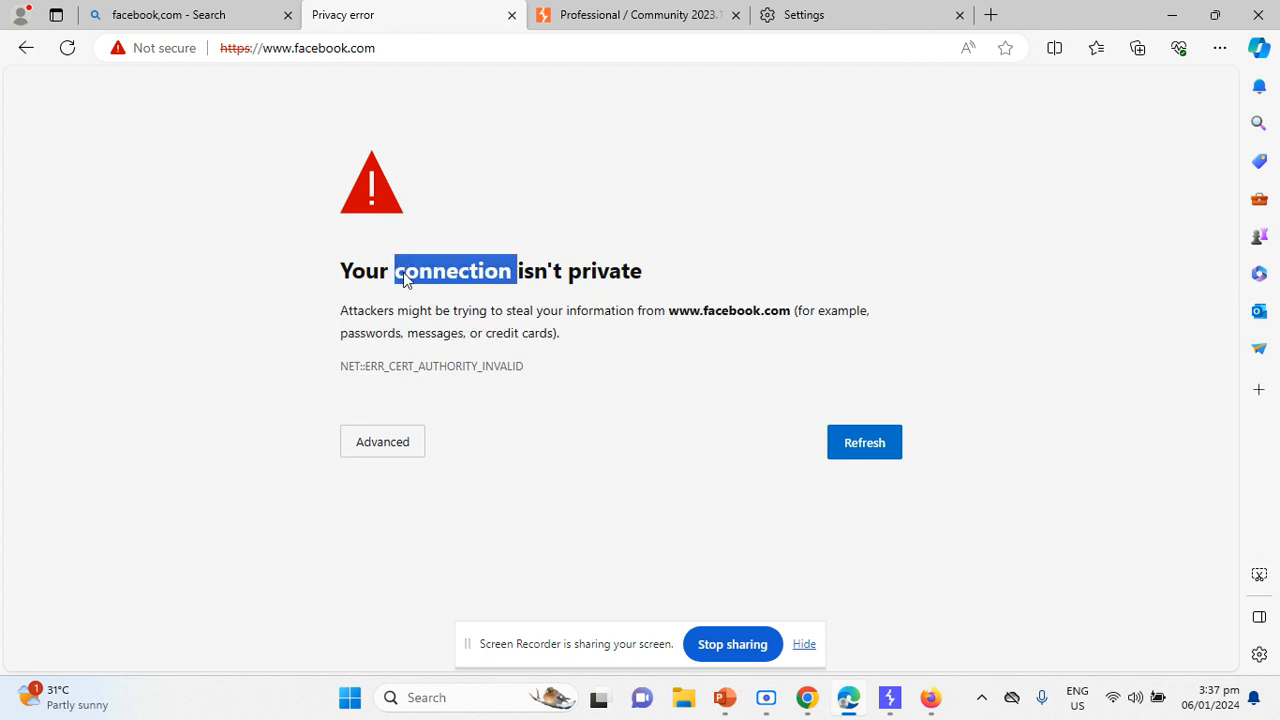
pyautogui.click(367, 467)
pyautogui.scroll(-1, 489, 430)
pyautogui.moveTo(367, 437); pyautogui.dragTo(752, 507)
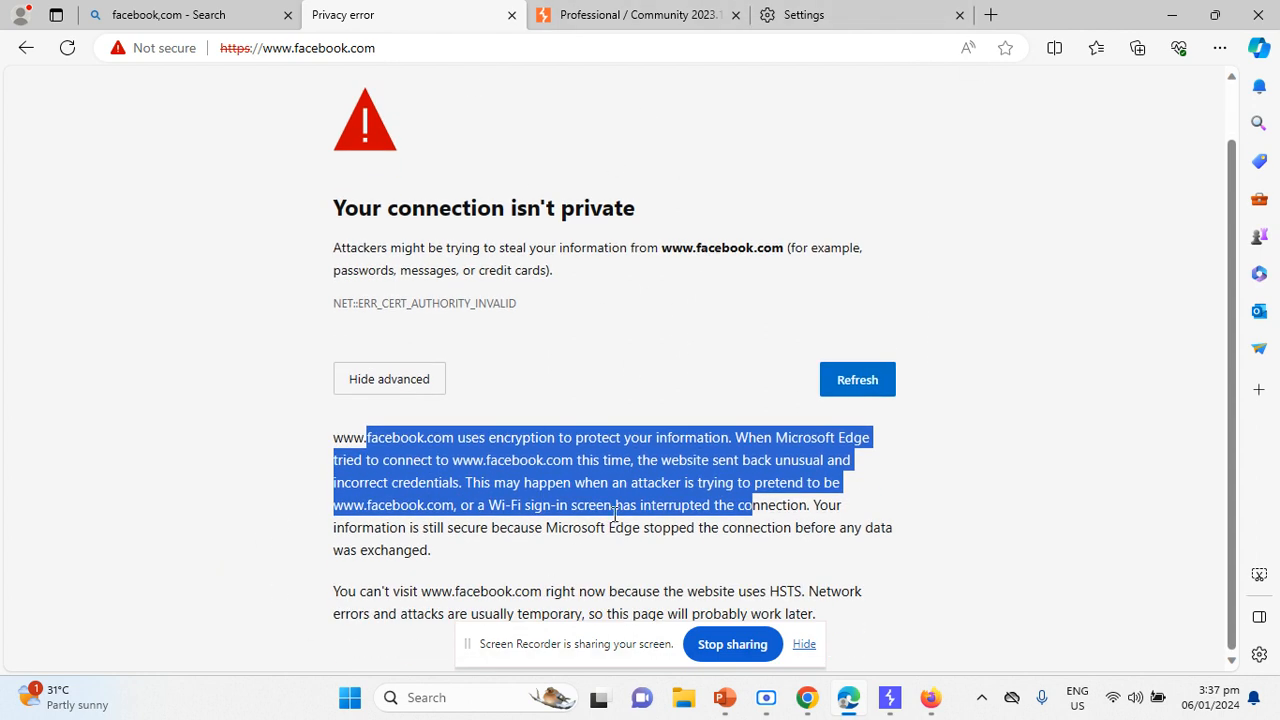
pyautogui.moveTo(441, 591); pyautogui.dragTo(806, 652)
pyautogui.click(805, 646)
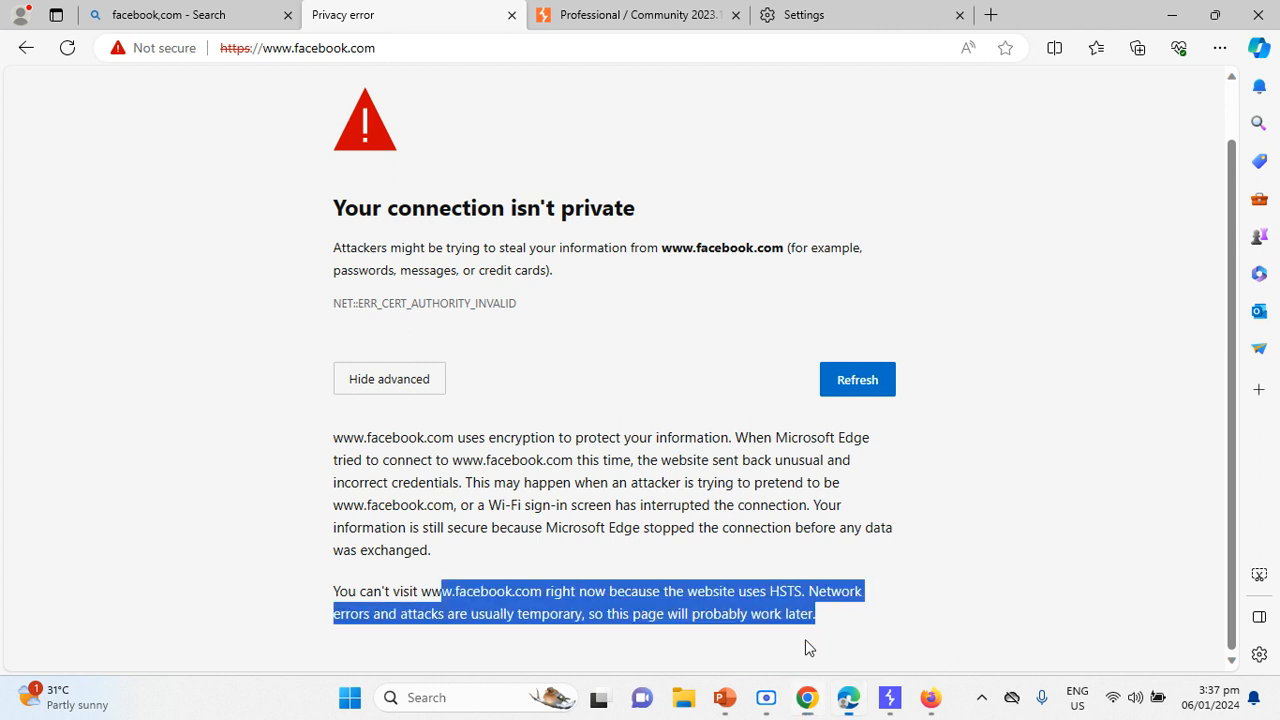
pyautogui.click(510, 492)
pyautogui.scroll(1, 540, 437)
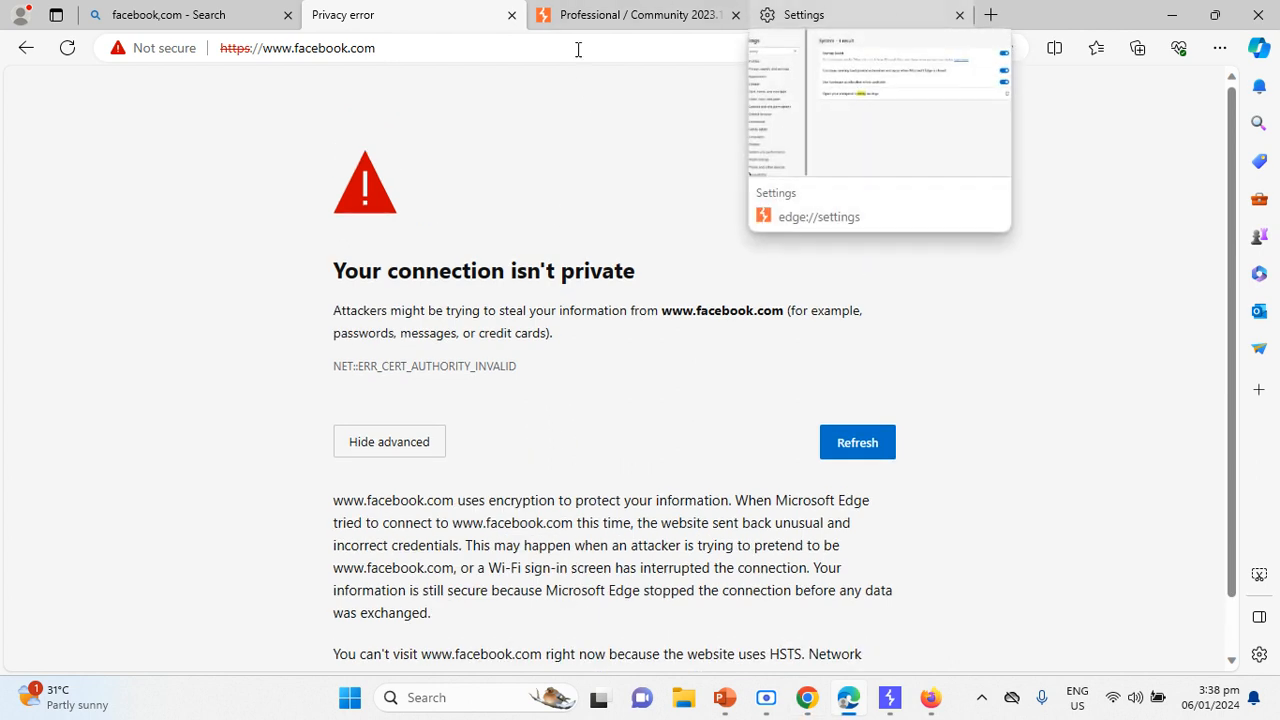
pyautogui.click(183, 10)
pyautogui.click(622, 15)
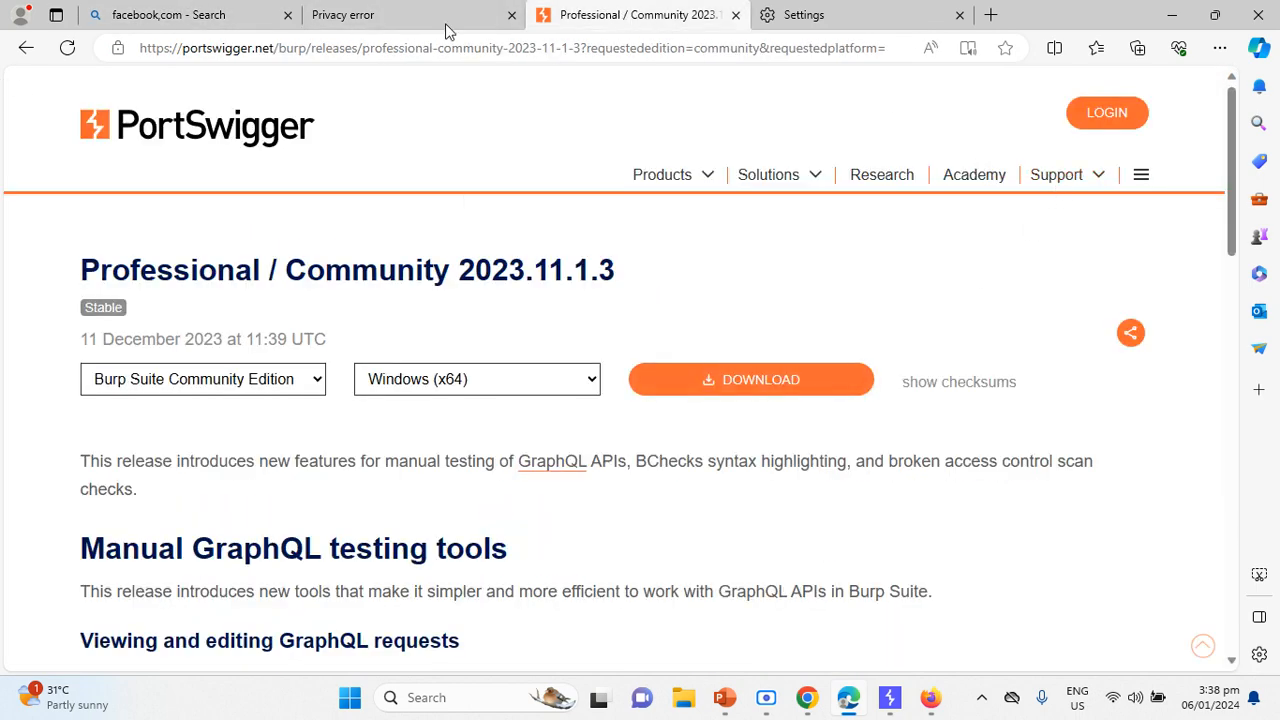
pyautogui.click(155, 15)
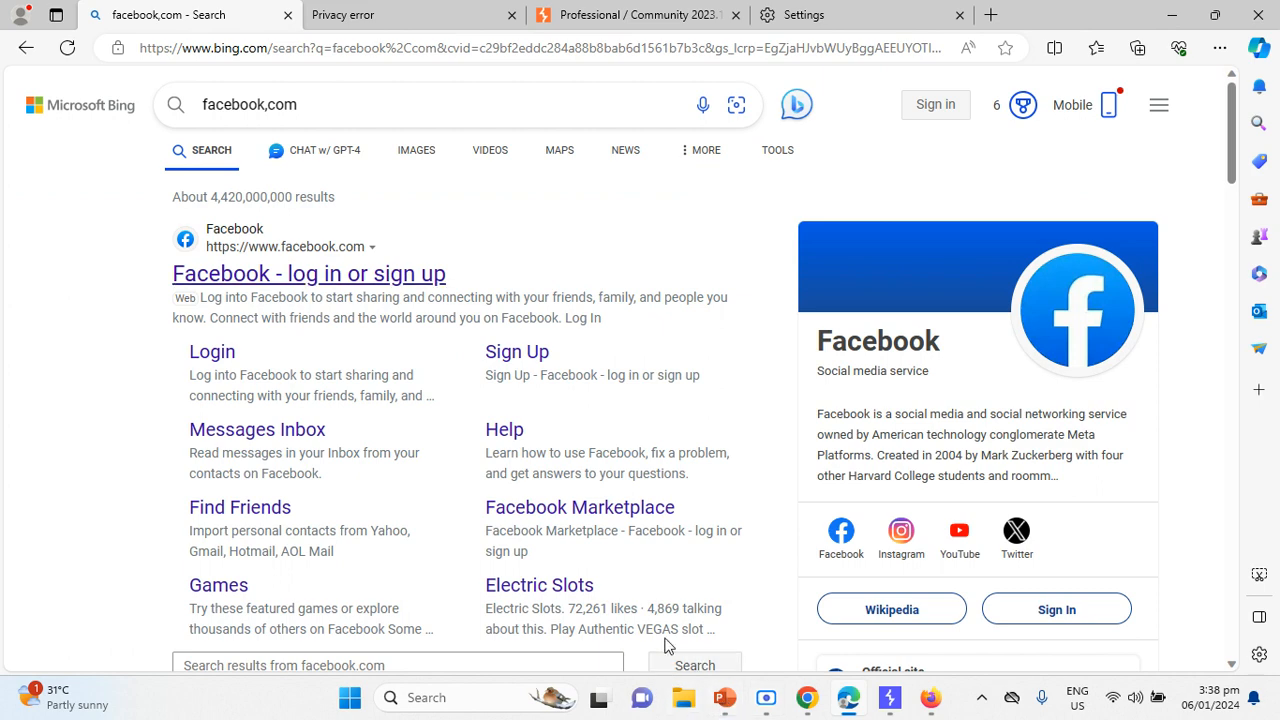
# - Switch to Burp Suite and examine the proxy listener and CA certificate options in its proxy settings
pyautogui.click(889, 698)
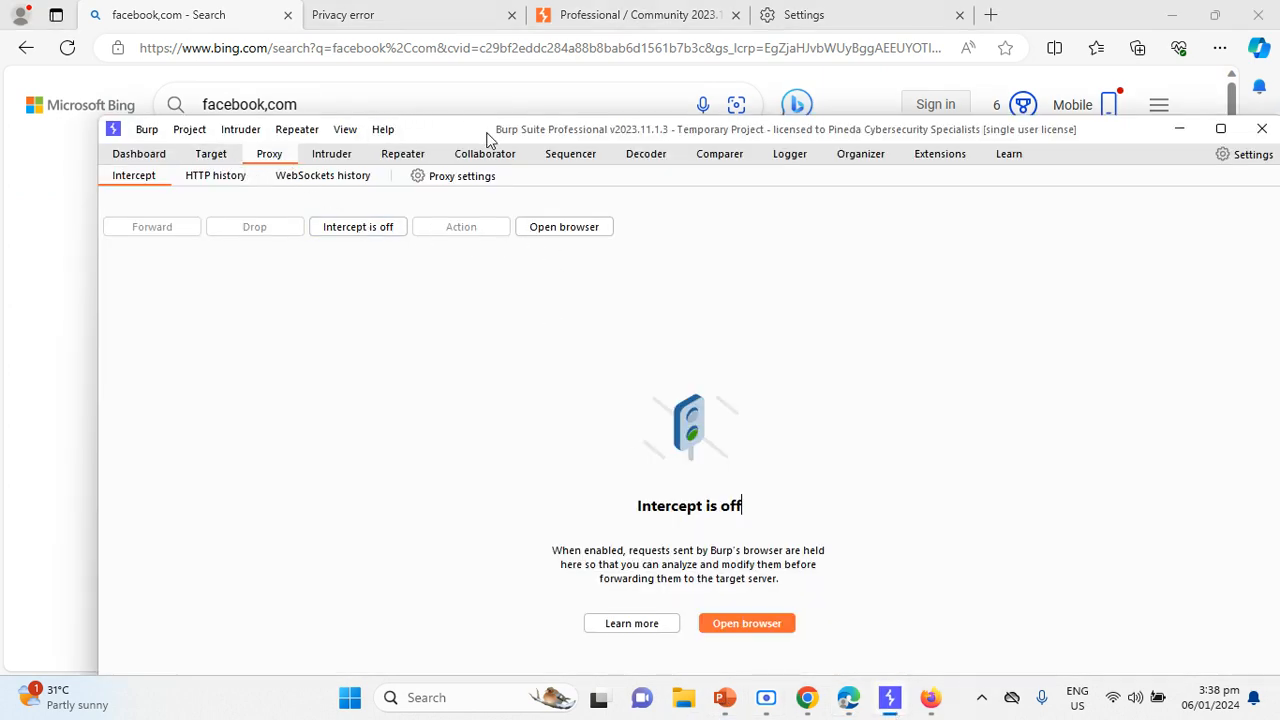
pyautogui.moveTo(486, 130); pyautogui.dragTo(463, 84)
pyautogui.click(305, 121)
pyautogui.click(440, 122)
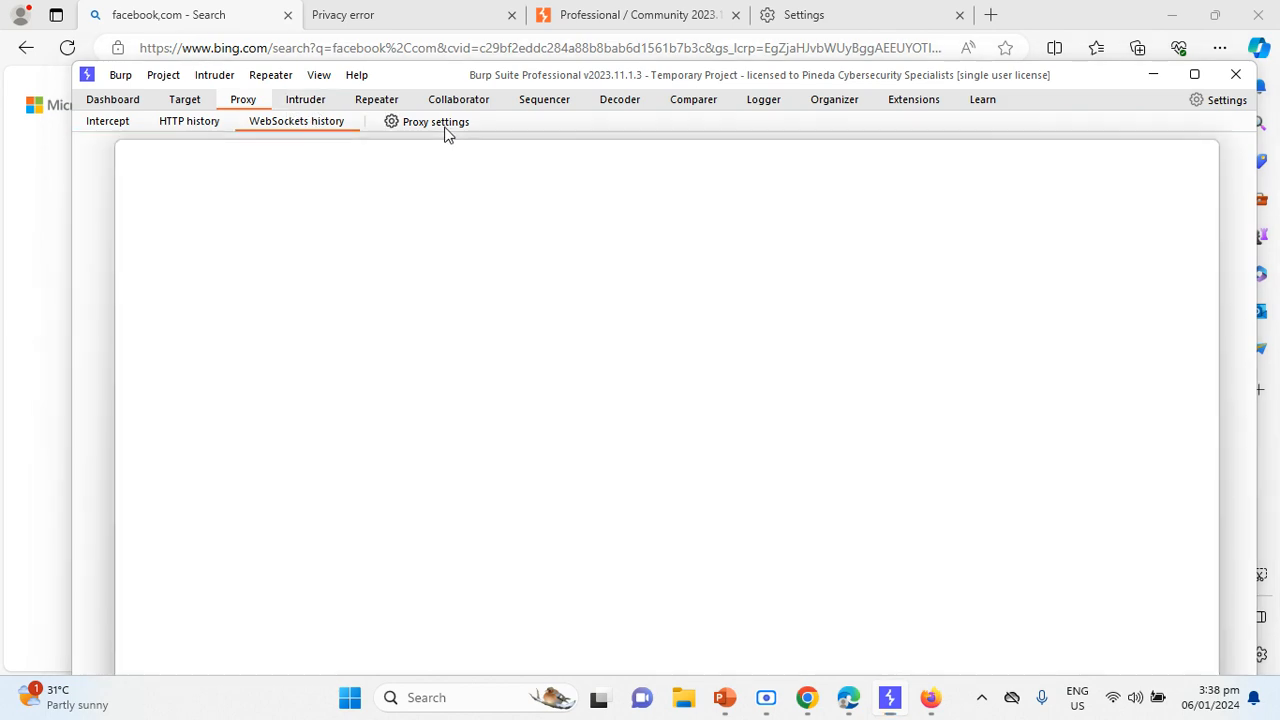
pyautogui.moveTo(650, 165); pyautogui.dragTo(608, 54)
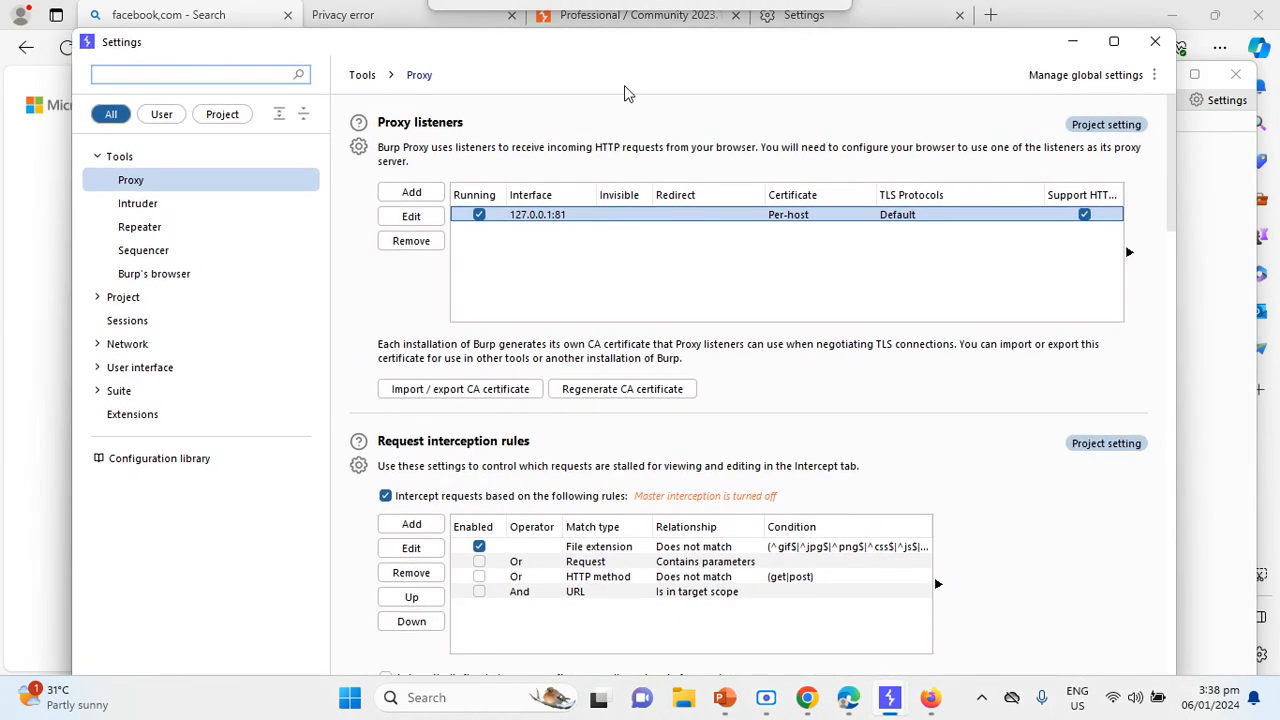
pyautogui.scroll(-3, 718, 452)
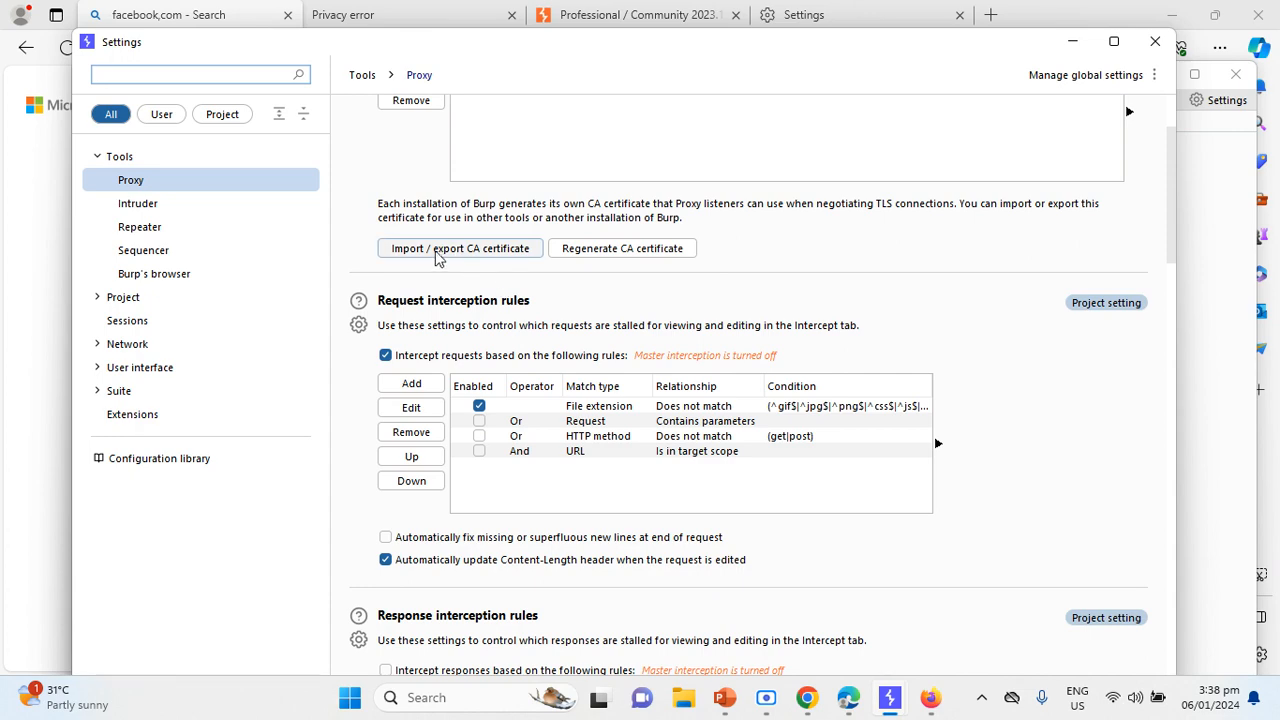
pyautogui.scroll(1, 481, 308)
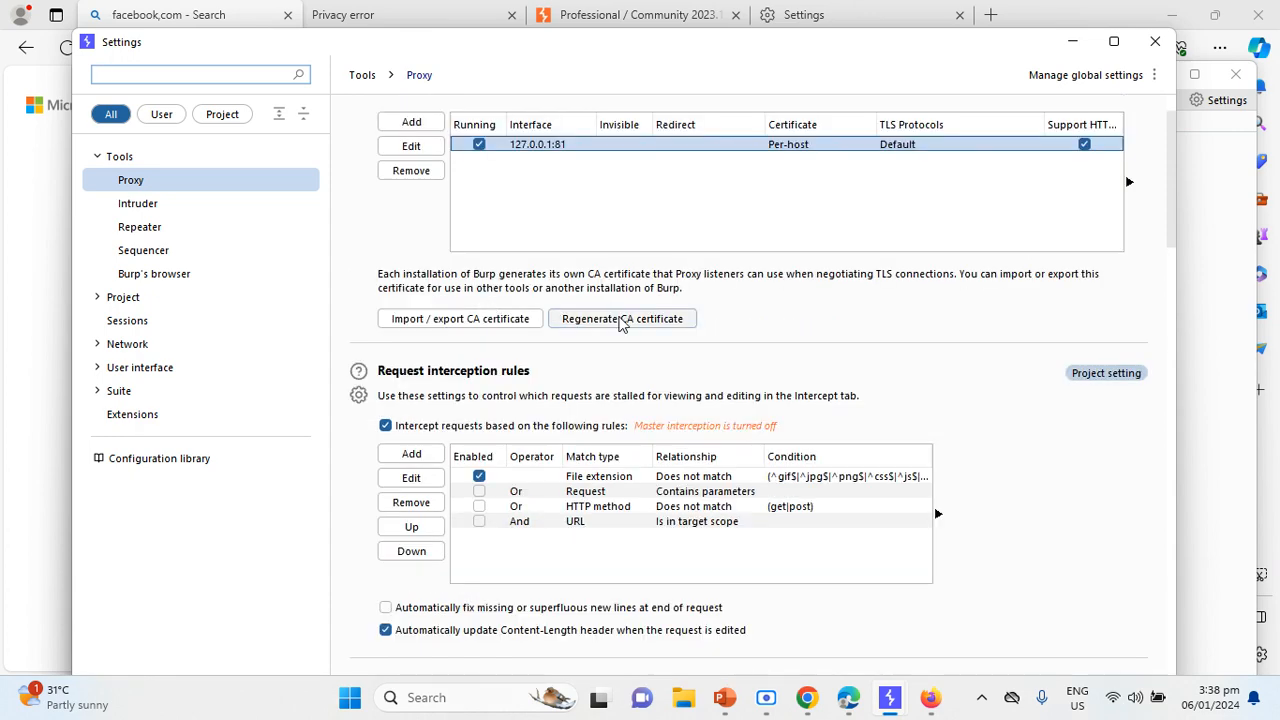
pyautogui.click(1155, 41)
pyautogui.click(400, 27)
pyautogui.click(400, 27)
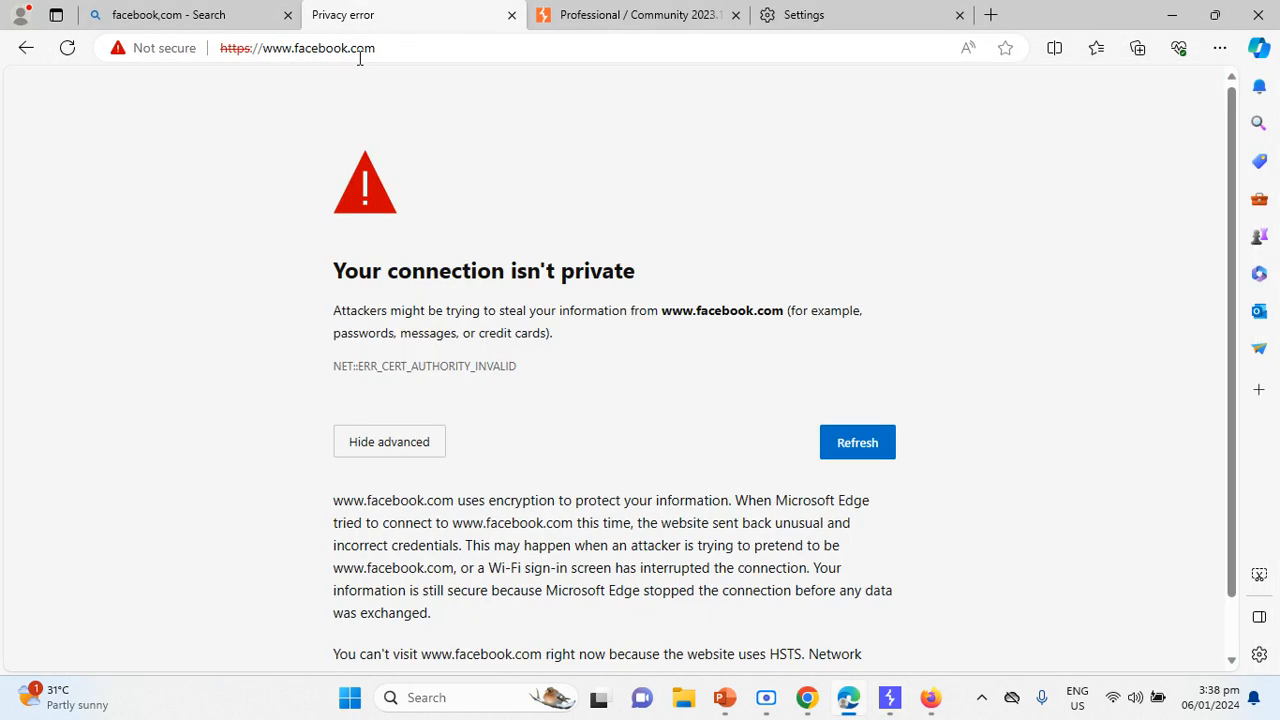
pyautogui.click(360, 52)
pyautogui.write('http')
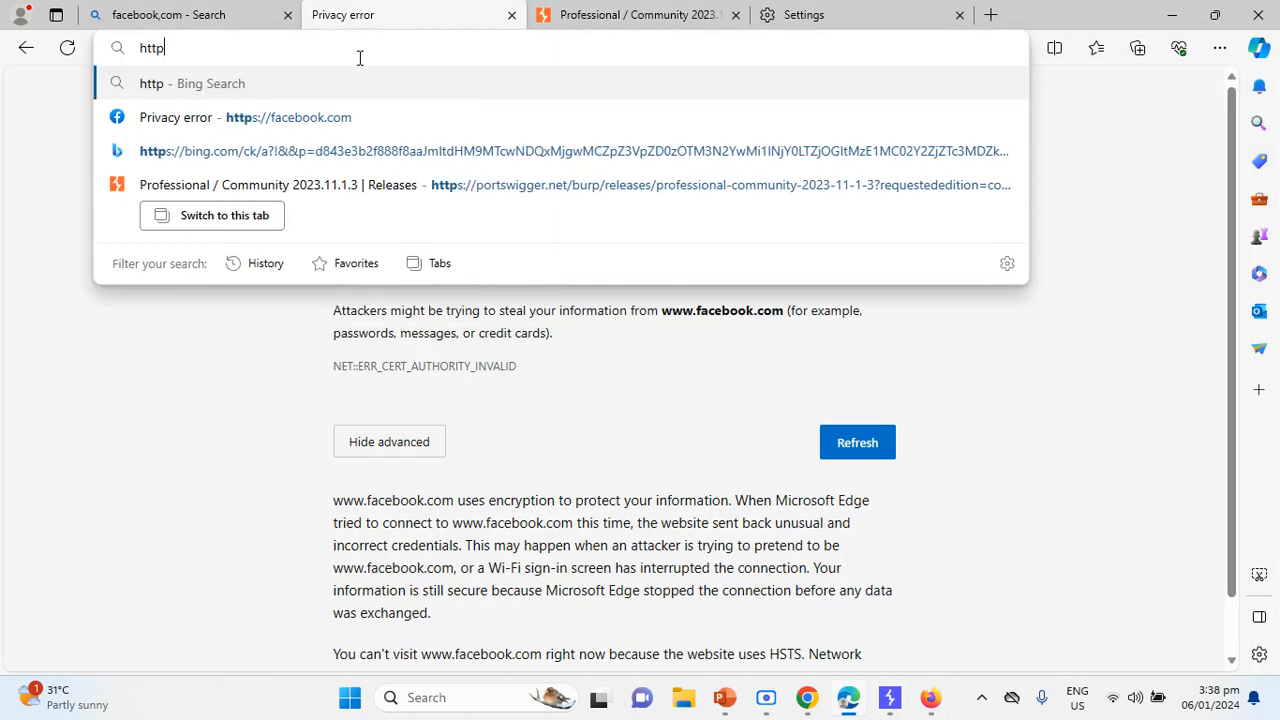
pyautogui.write('://burp')
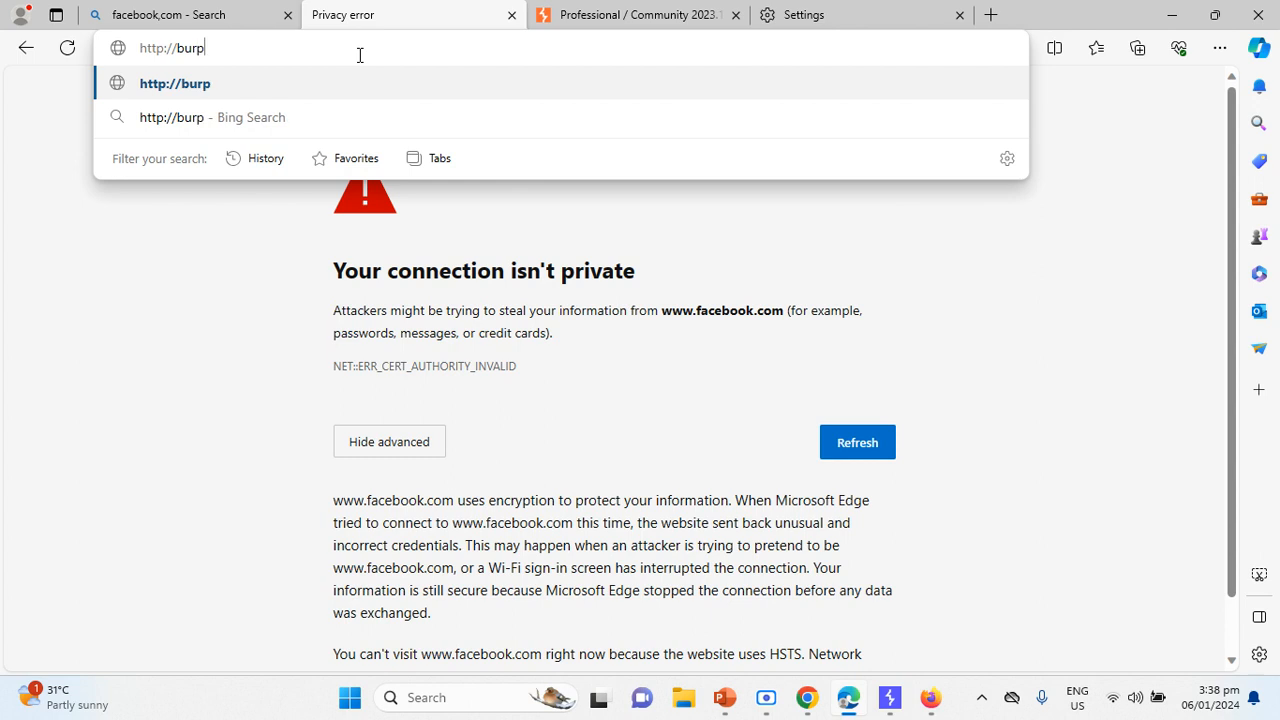
pyautogui.press('Return')
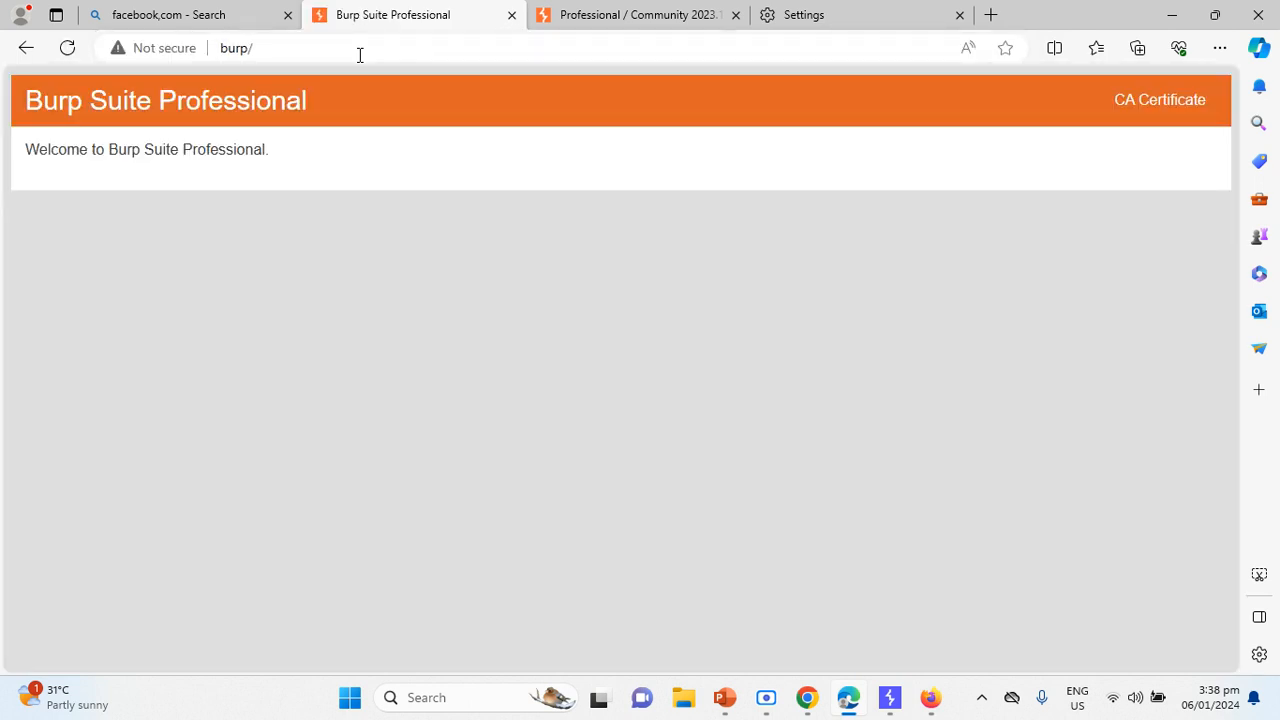
# - Download Burp's CA certificate, keep the flagged file and open it
pyautogui.click(1138, 116)
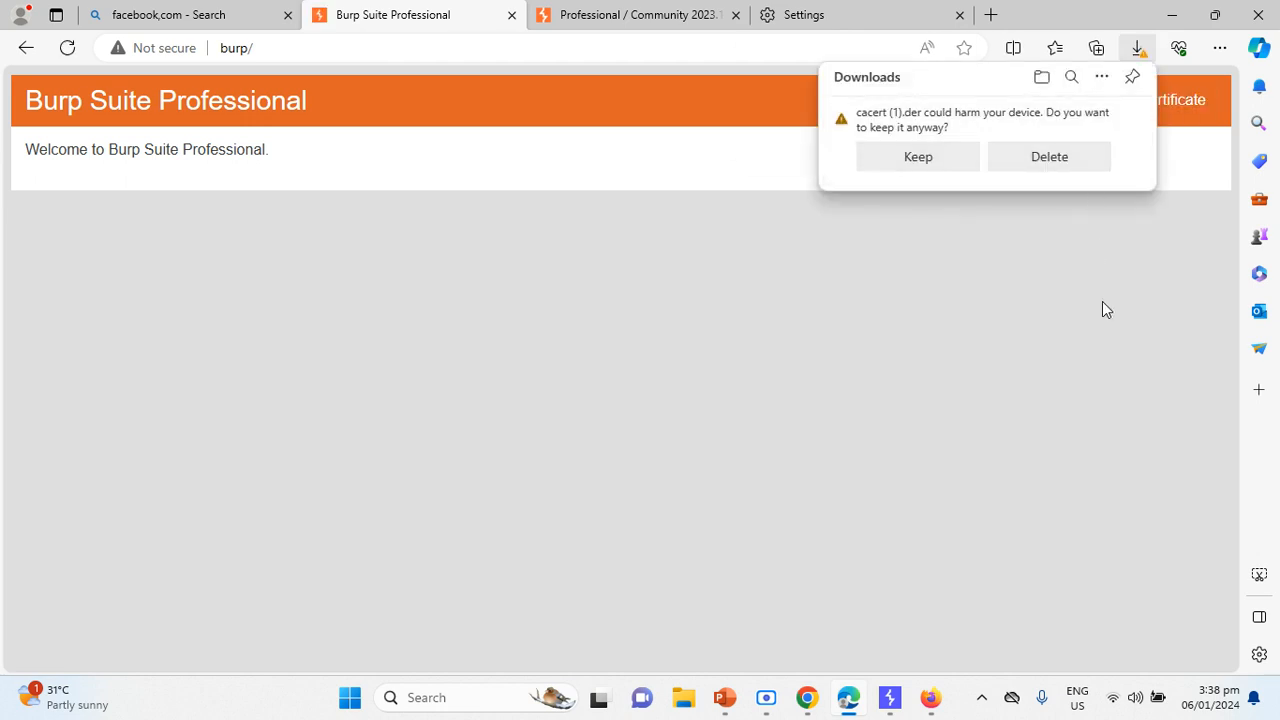
pyautogui.click(941, 163)
pyautogui.click(879, 130)
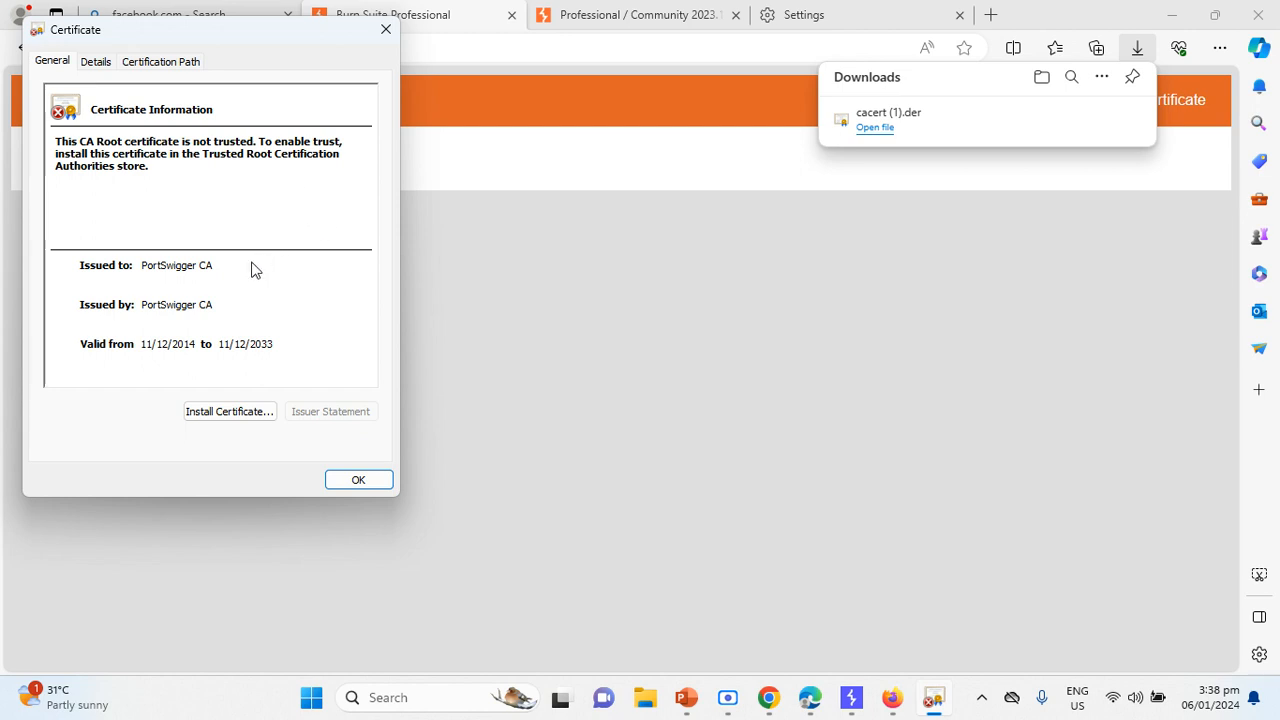
# - Install the PortSwigger CA certificate for the current user, letting the wizard choose the certificate store automatically
pyautogui.click(232, 416)
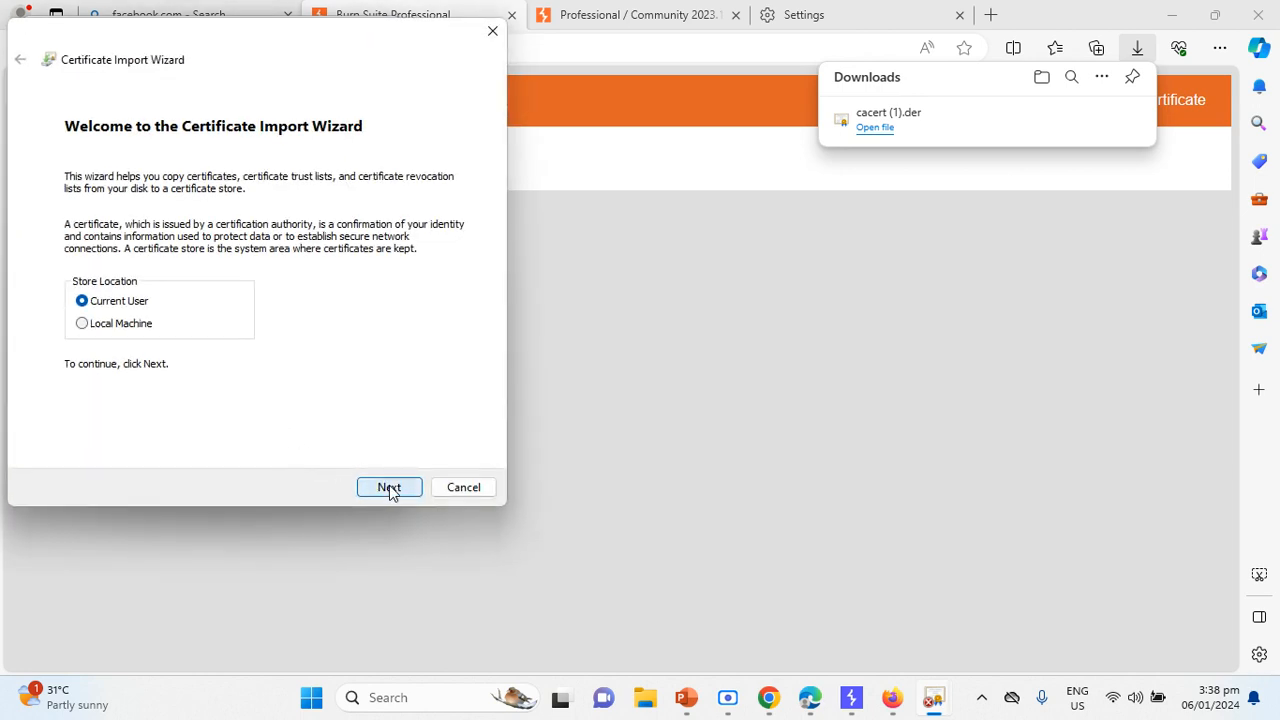
pyautogui.click(390, 488)
pyautogui.click(390, 488)
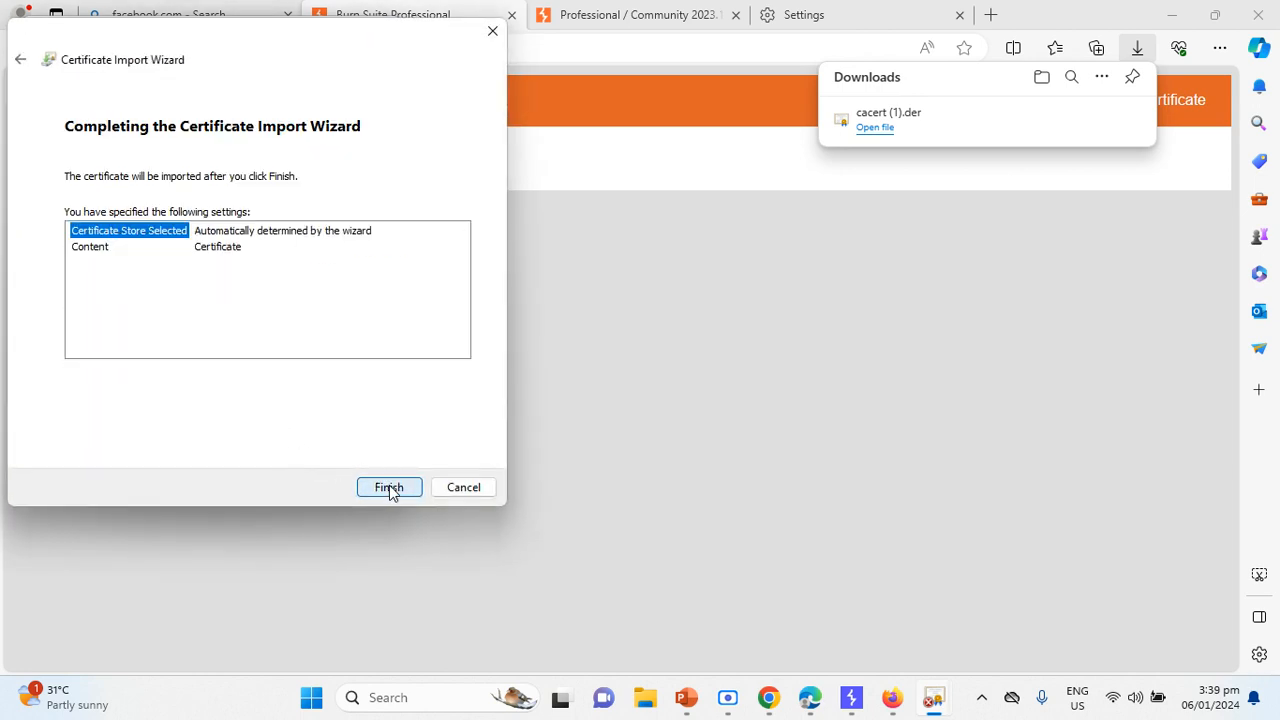
pyautogui.click(391, 488)
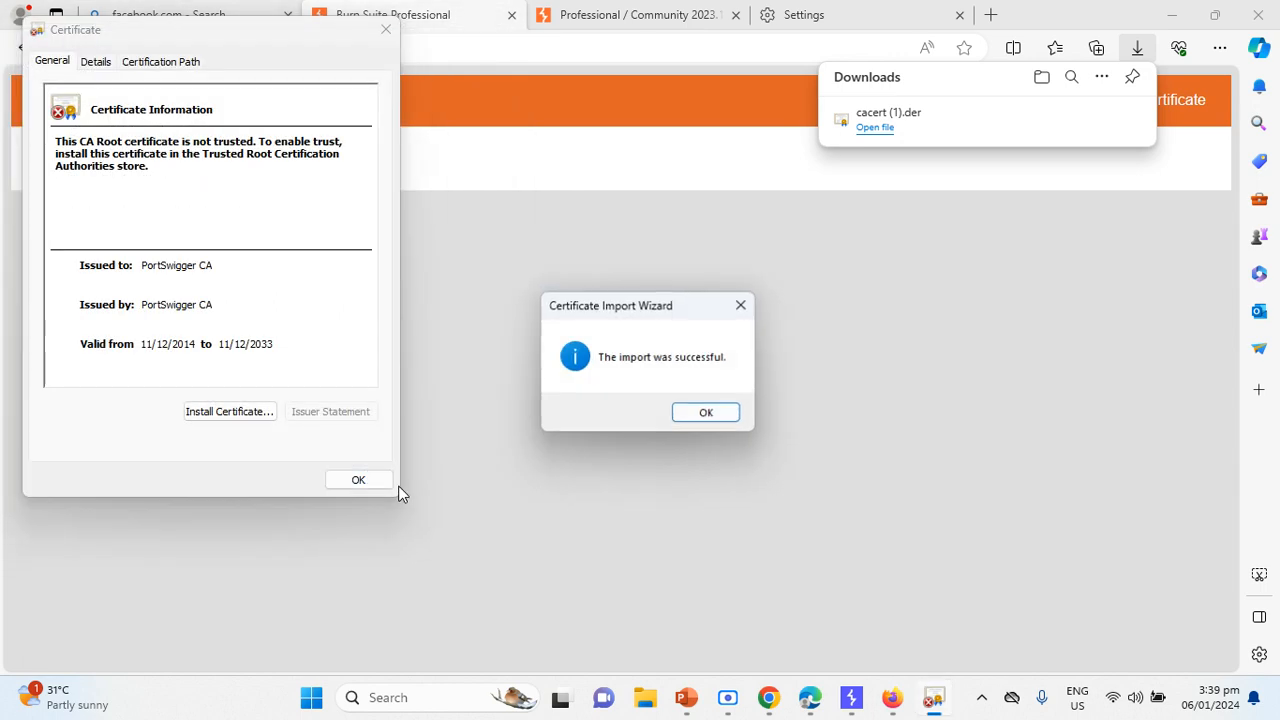
# - Close the certificate import dialogs, open the Facebook login result from the Bing search, and expand the privacy error's advanced details
pyautogui.click(695, 414)
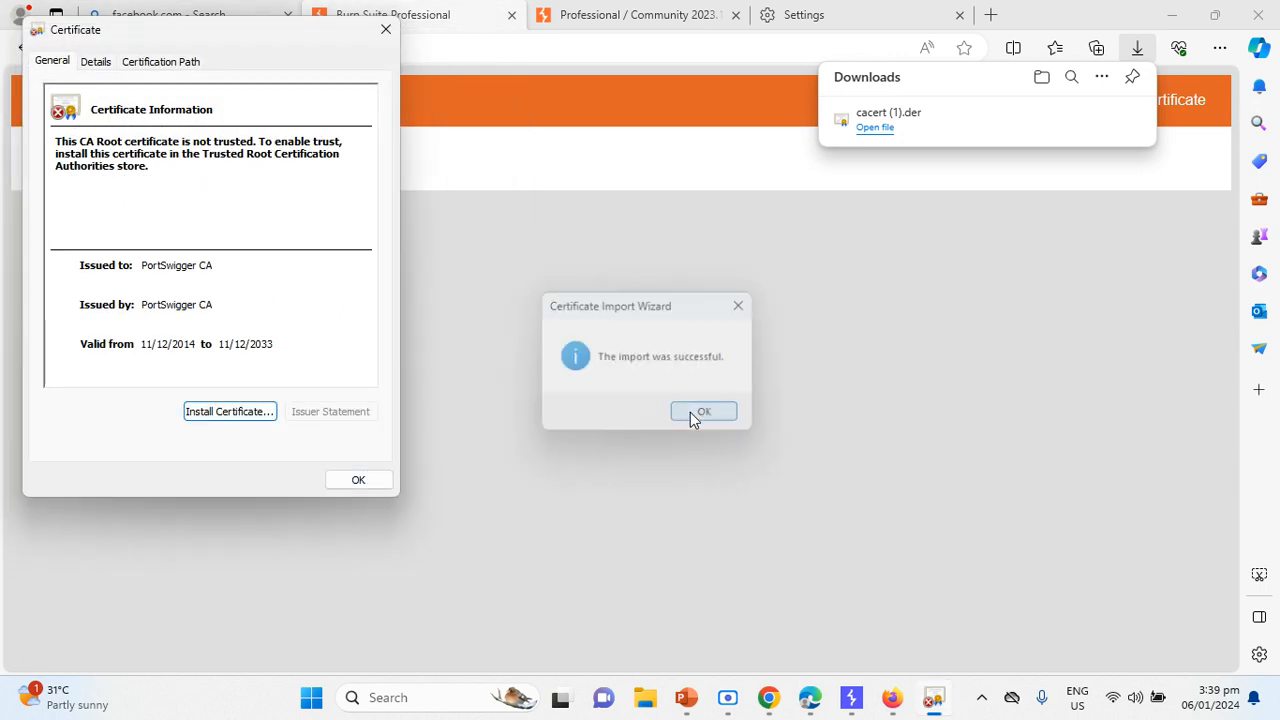
pyautogui.click(377, 45)
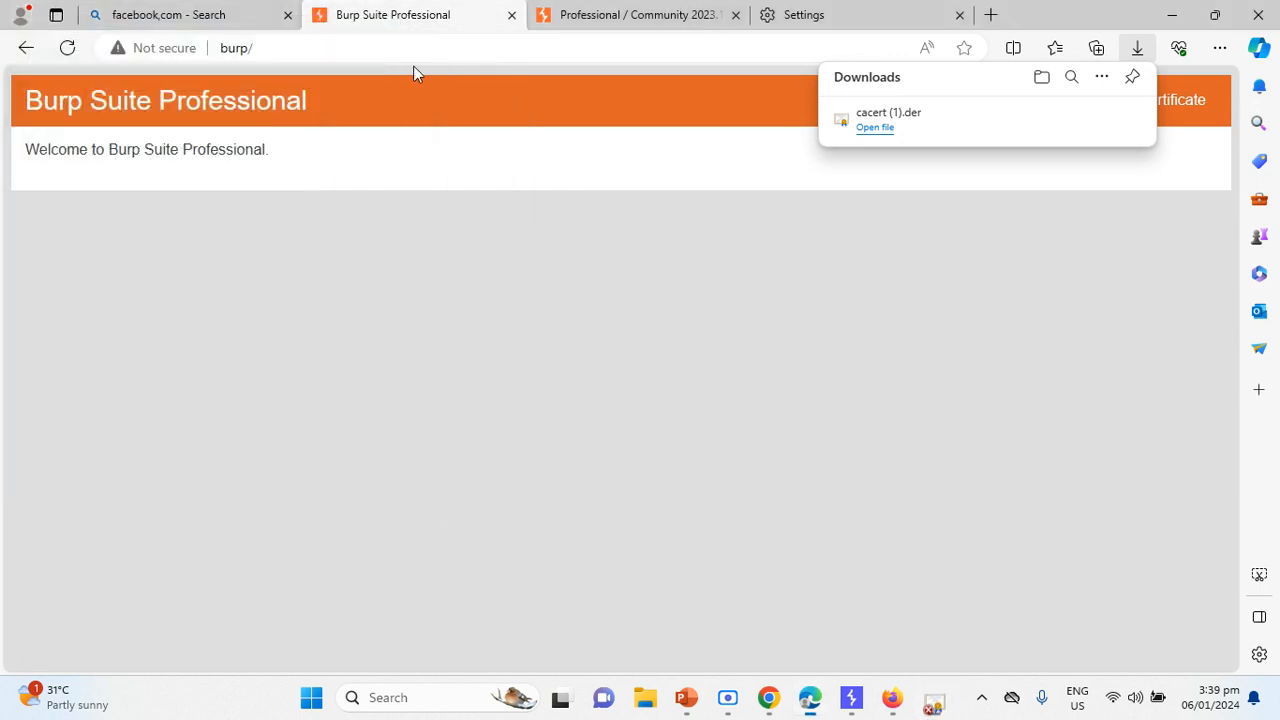
pyautogui.click(214, 12)
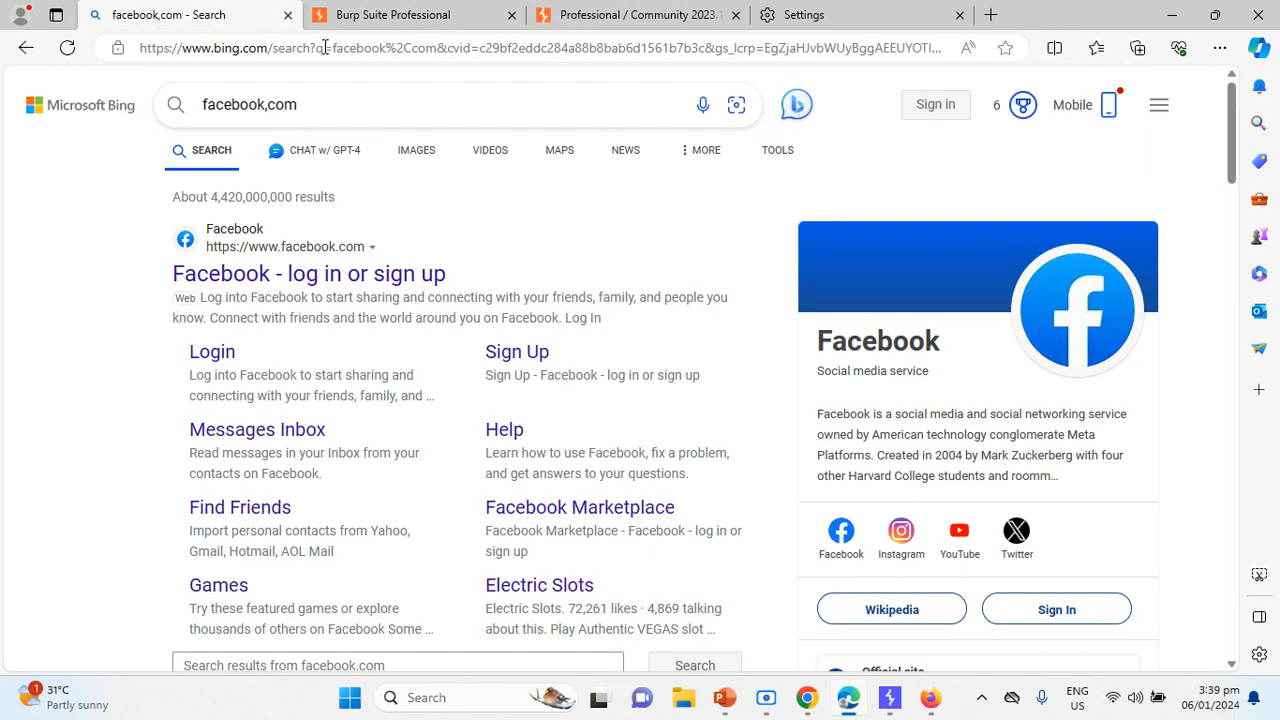
pyautogui.click(288, 274)
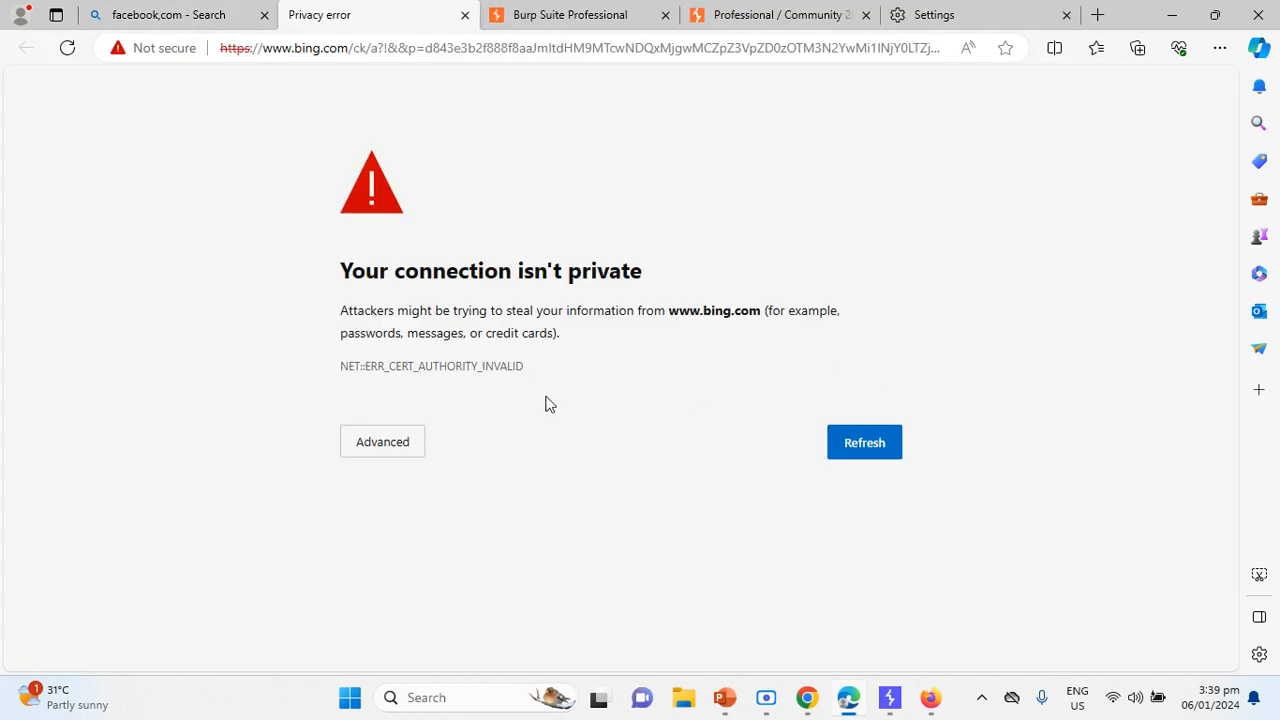
pyautogui.click(378, 448)
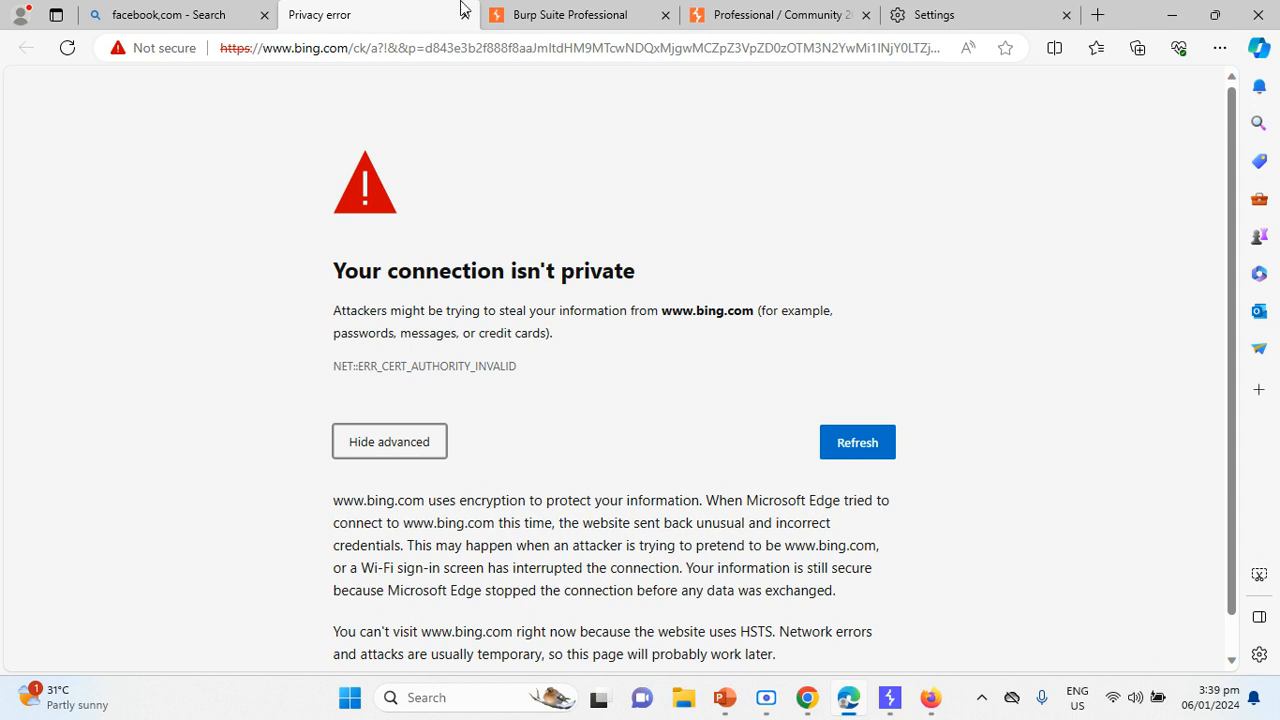
# - Close the Edge browser completely and relaunch it from Windows search
pyautogui.click(930, 697)
pyautogui.moveTo(807, 698); pyautogui.dragTo(725, 698)
pyautogui.click(862, 703)
pyautogui.click(1267, 12)
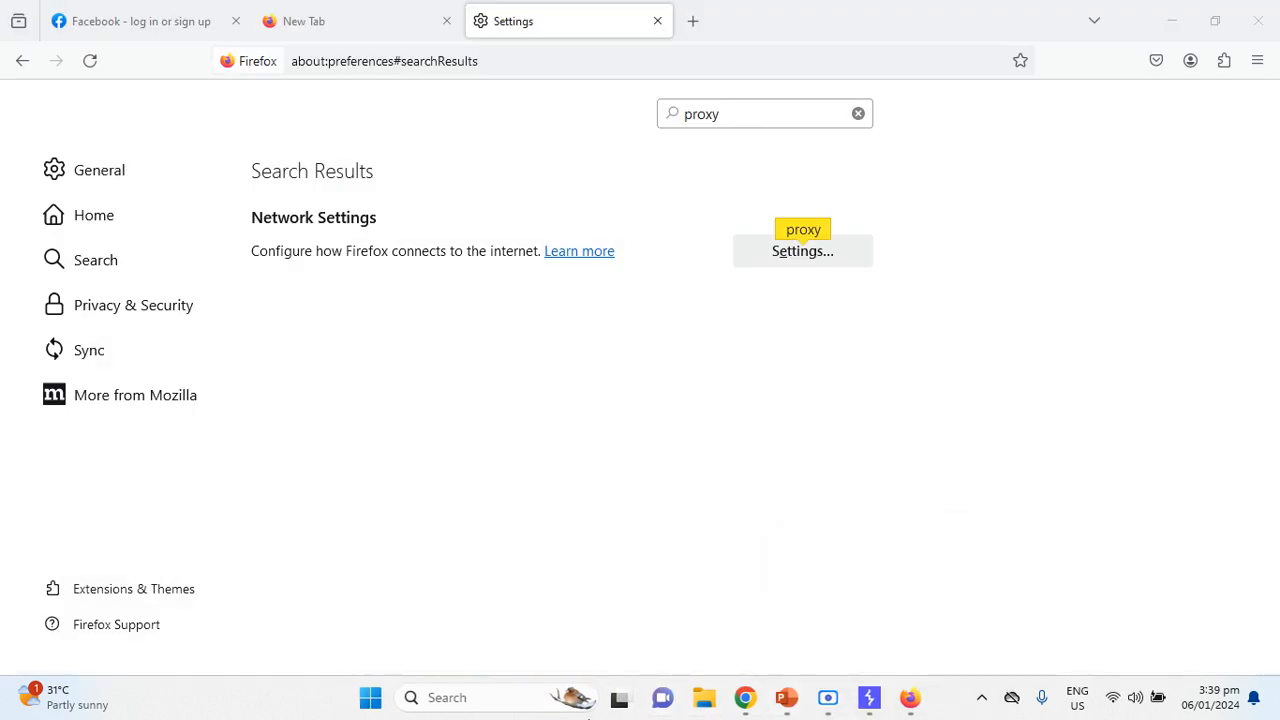
pyautogui.press('super')
pyautogui.write('edge')
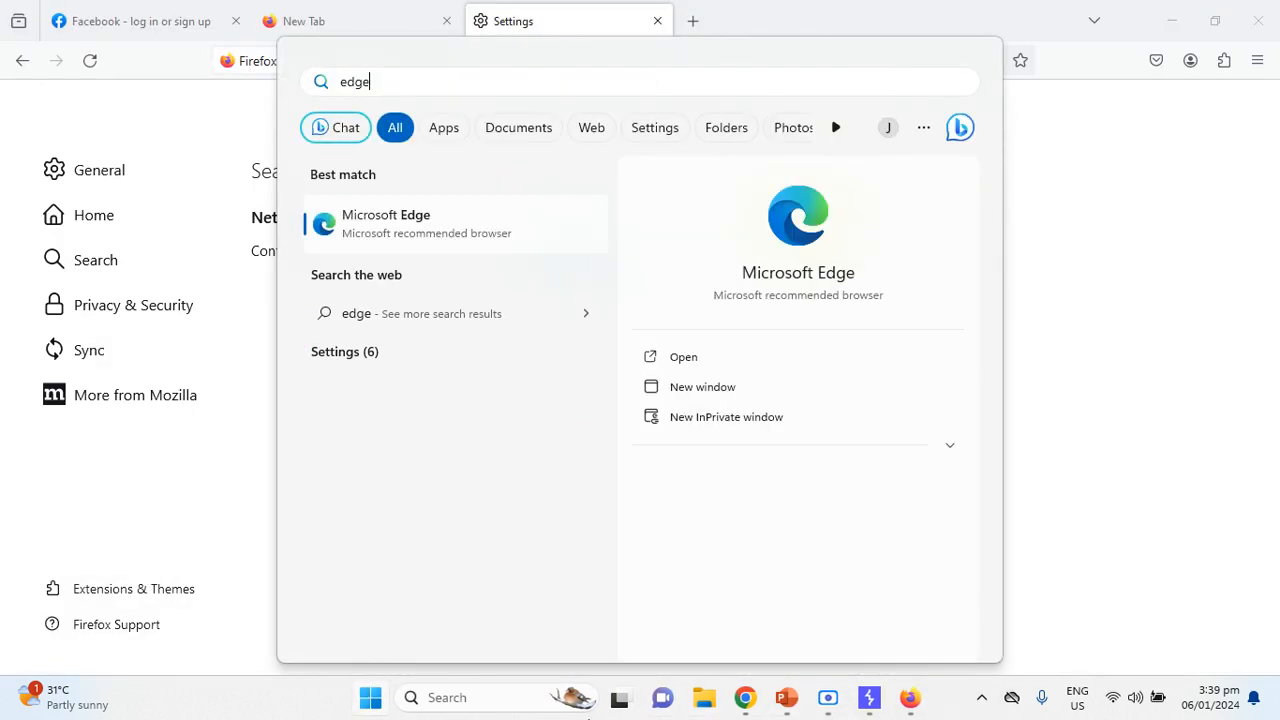
pyautogui.press('Return')
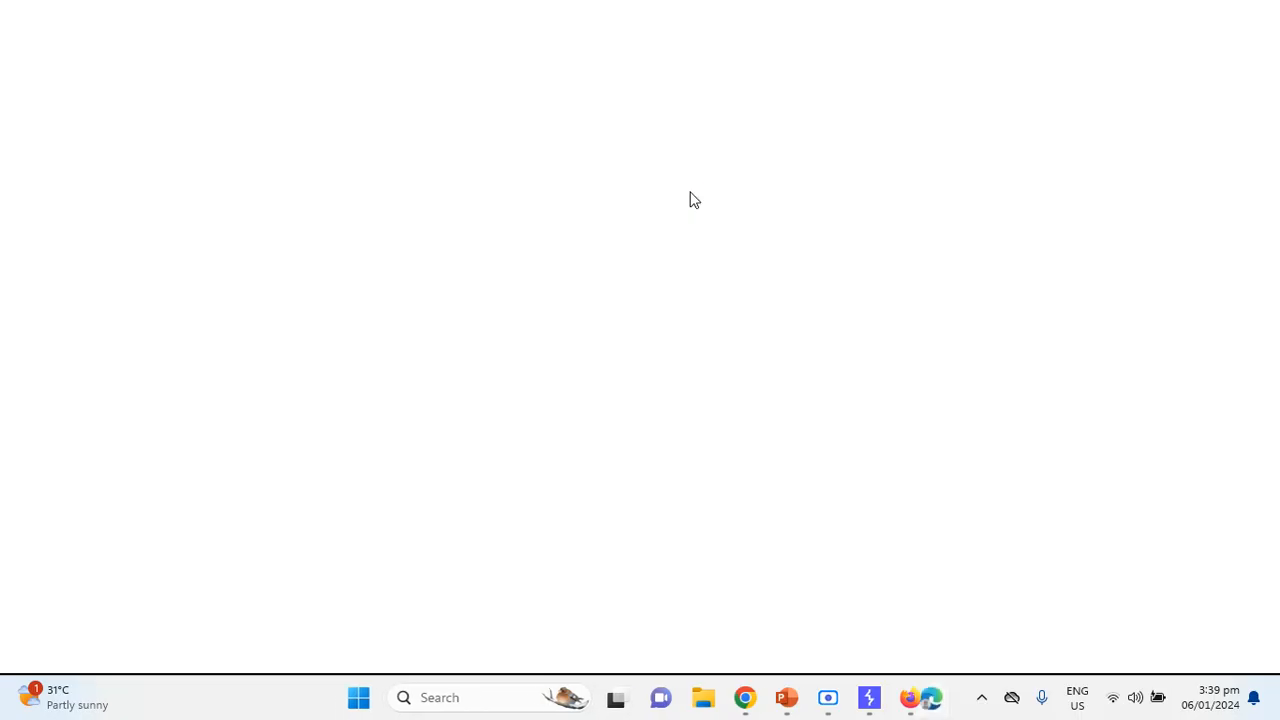
# - Load youtube.com in Edge and examine the advanced details of its privacy error, refreshing the page once
pyautogui.write('youtube.')
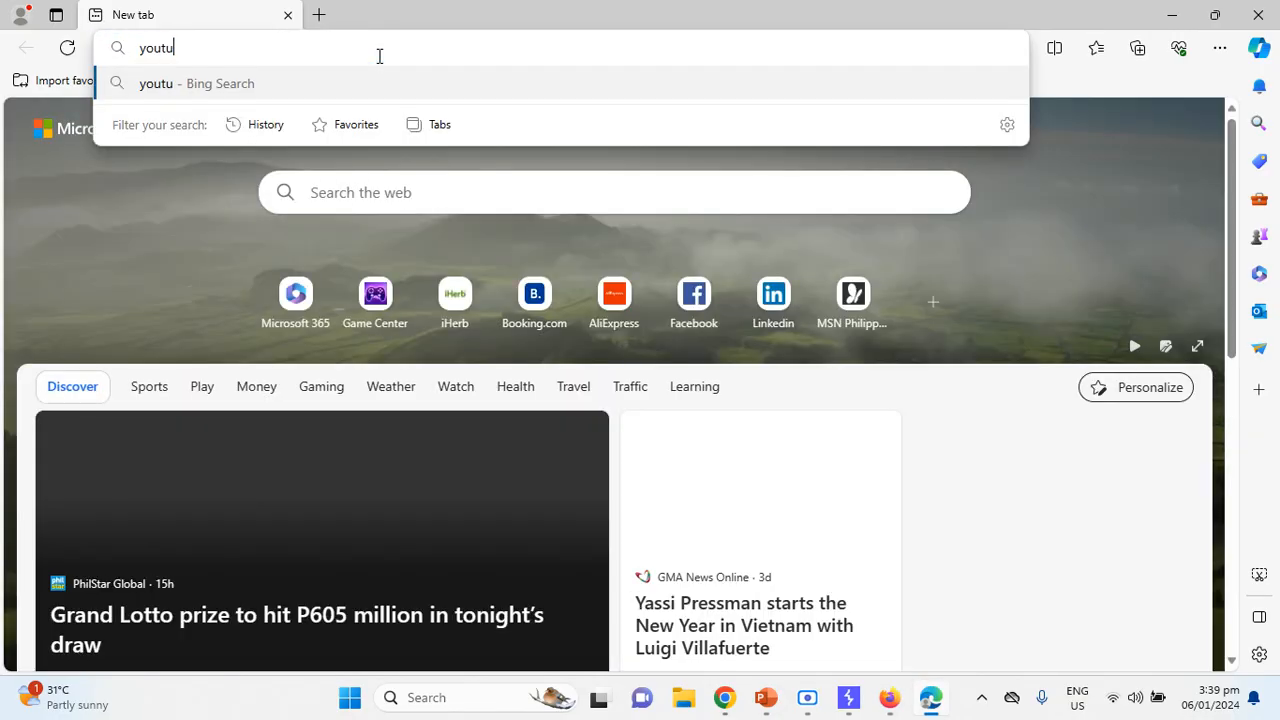
pyautogui.write('com')
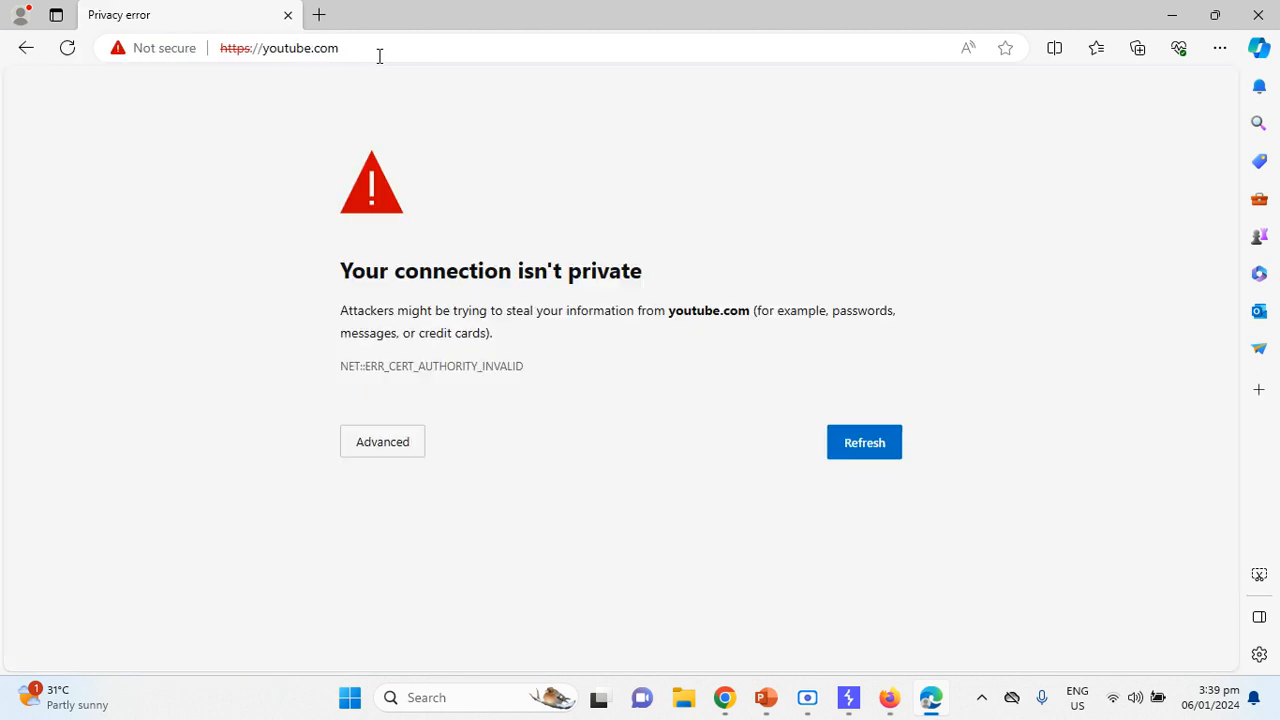
pyautogui.click(418, 441)
pyautogui.scroll(-1, 768, 477)
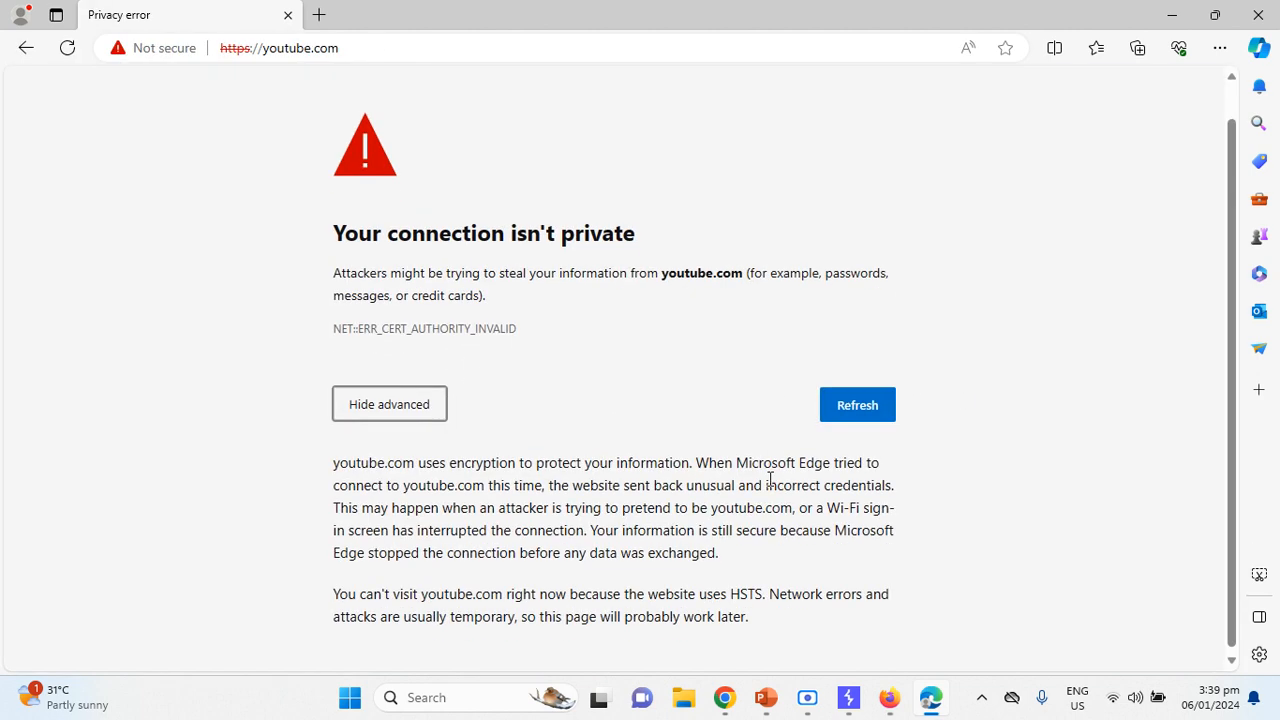
pyautogui.click(862, 398)
pyautogui.click(392, 437)
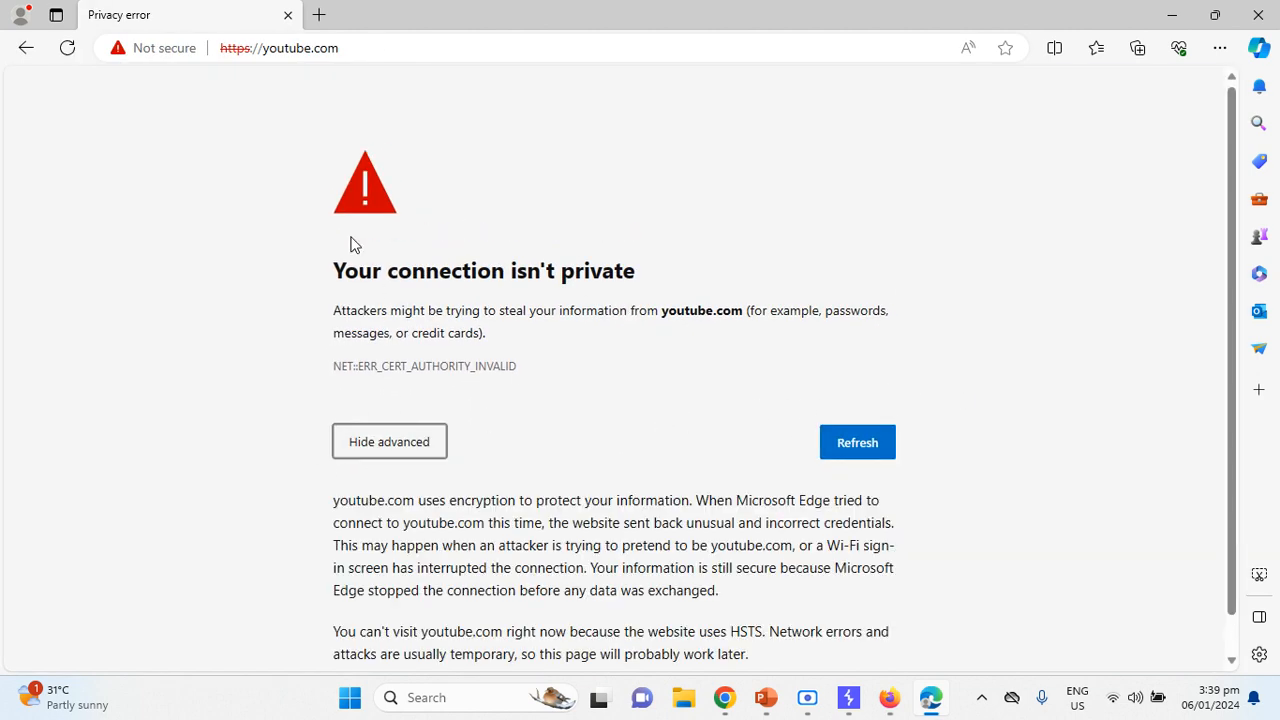
pyautogui.click(490, 52)
pyautogui.write('http://burp')
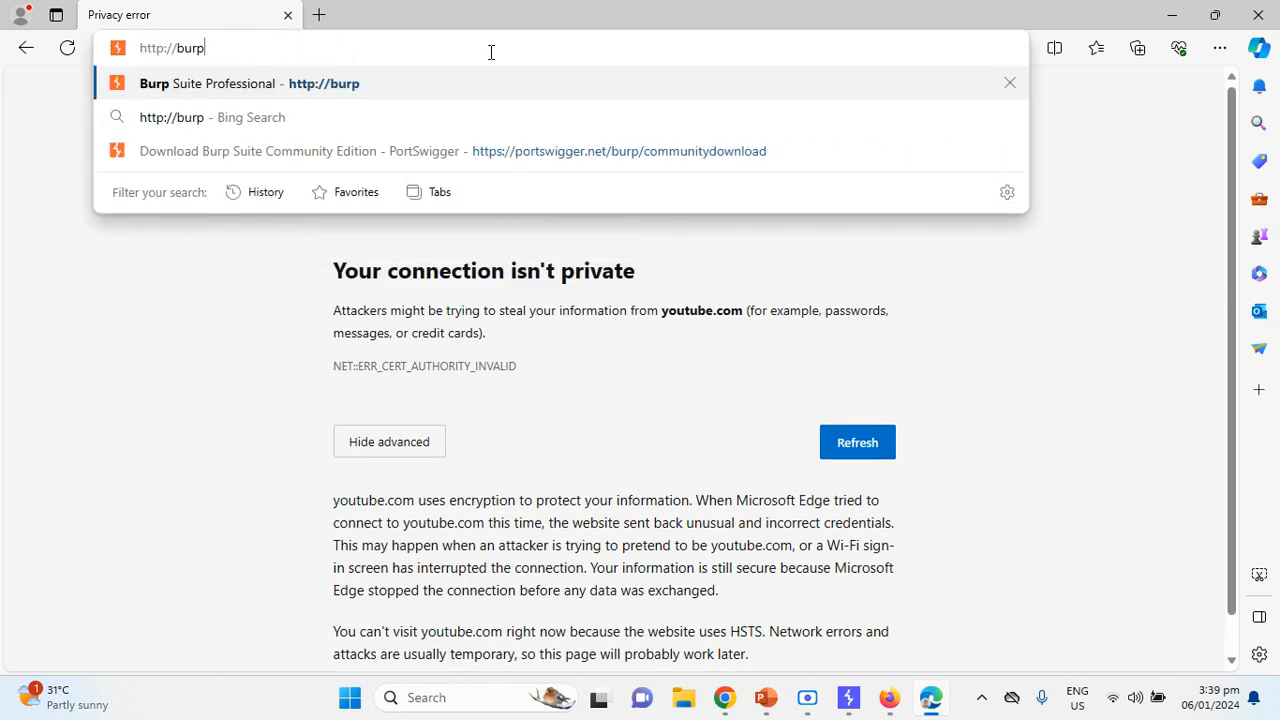
pyautogui.press('Return')
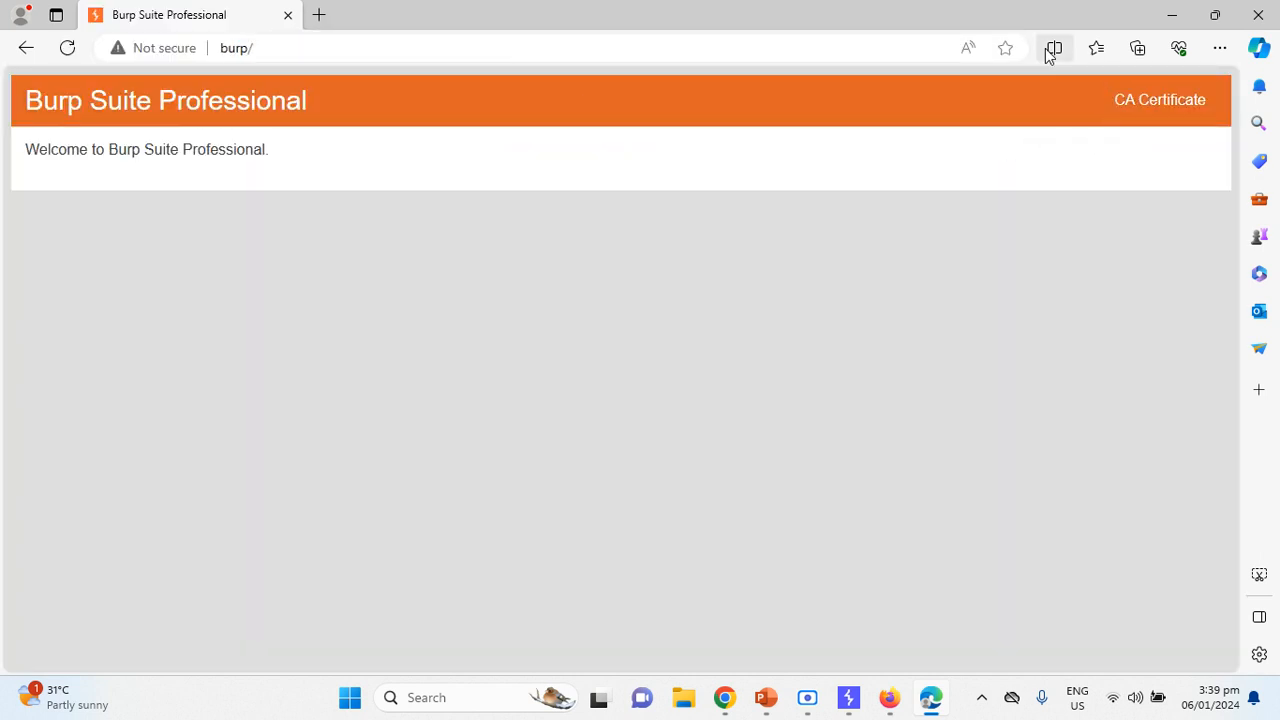
pyautogui.click(1160, 117)
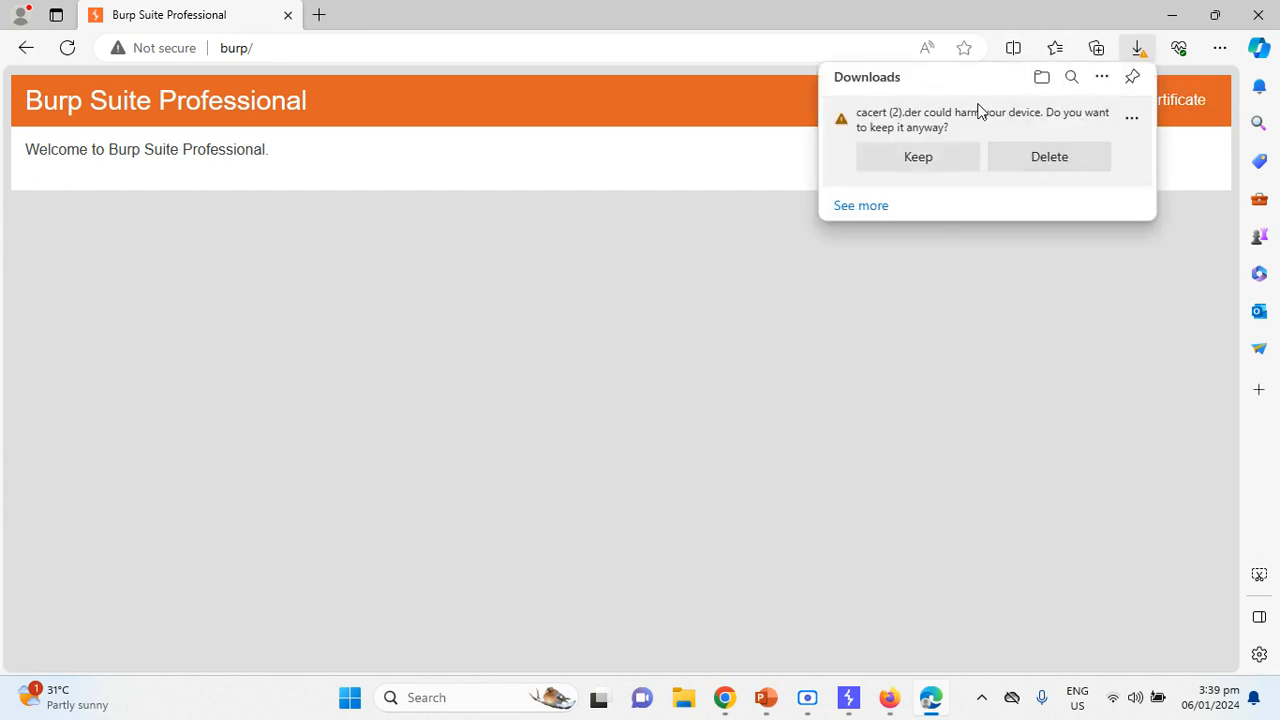
pyautogui.click(920, 160)
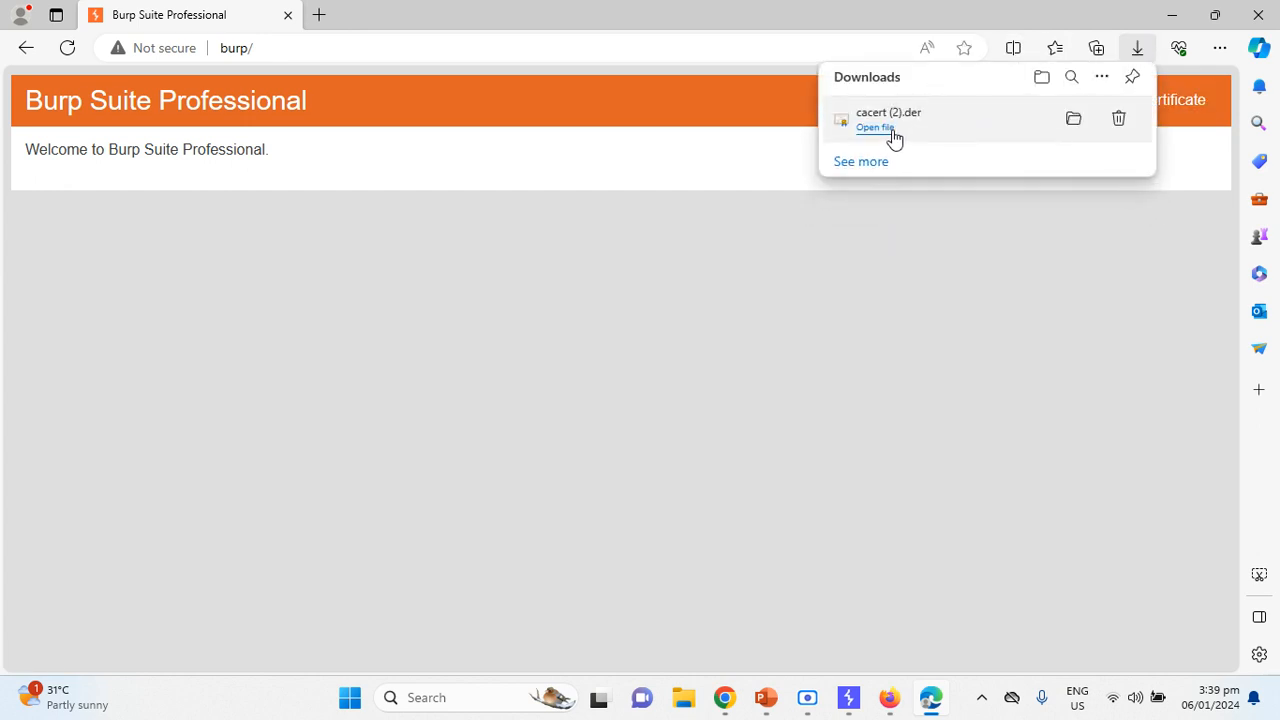
pyautogui.click(876, 128)
# - Install the PortSwigger CA certificate for the Local Machine with automatic certificate store selection, and close the certificate dialogs
pyautogui.click(268, 410)
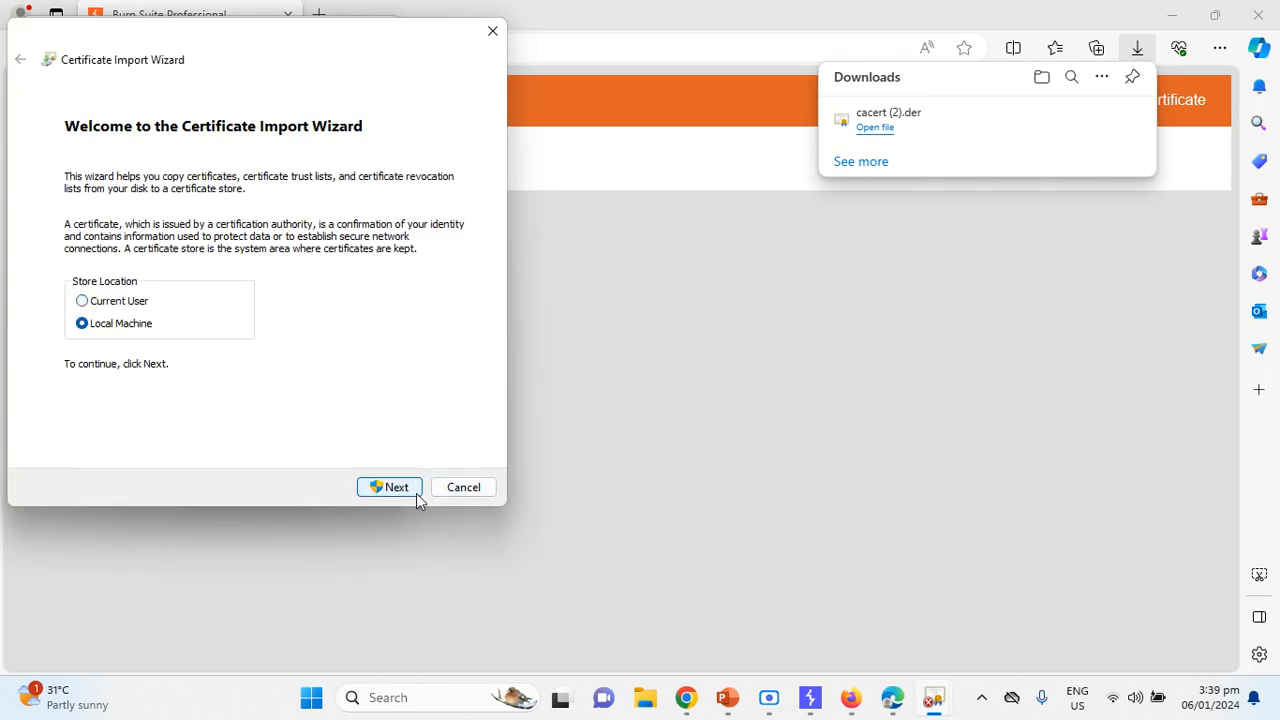
pyautogui.click(389, 487)
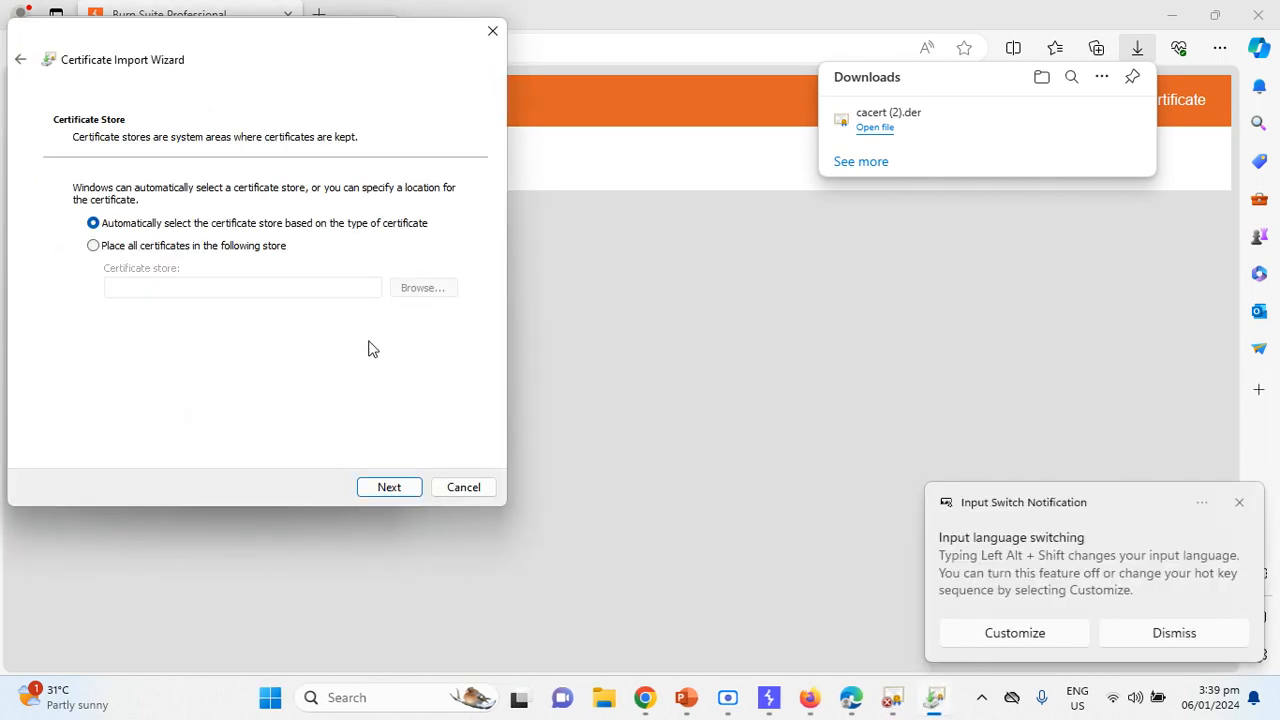
pyautogui.click(397, 487)
pyautogui.click(398, 487)
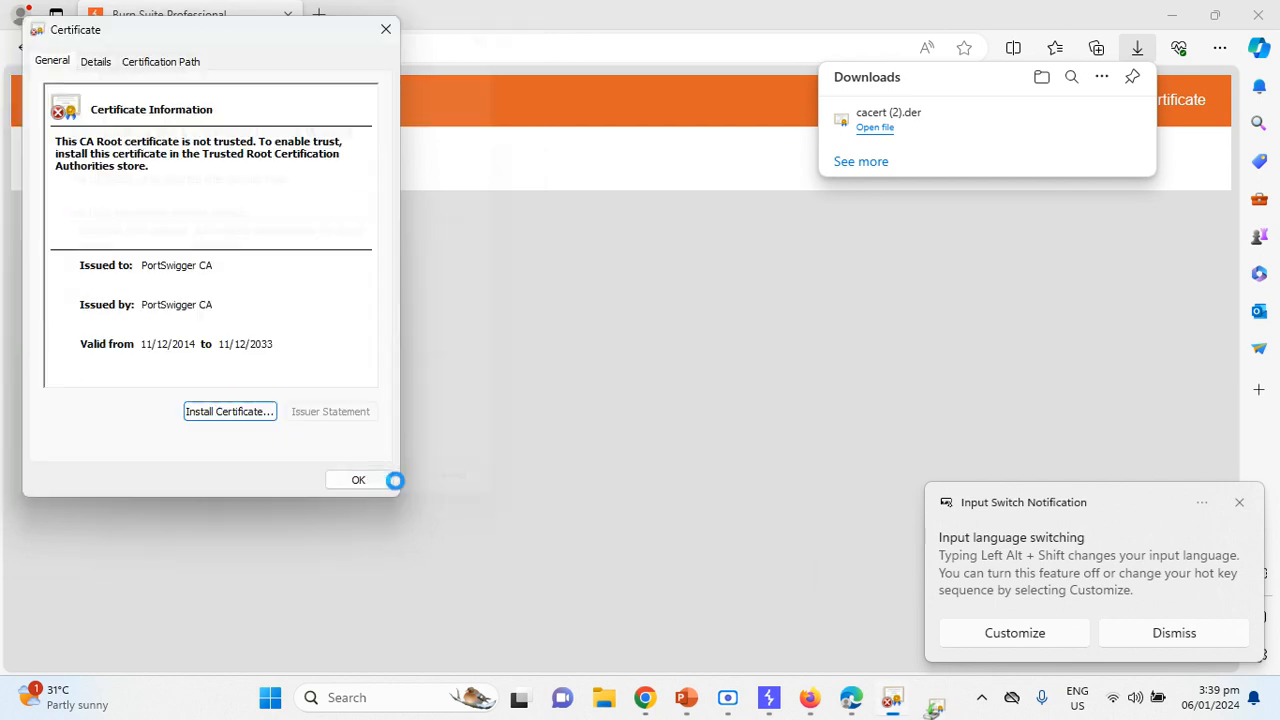
pyautogui.click(700, 412)
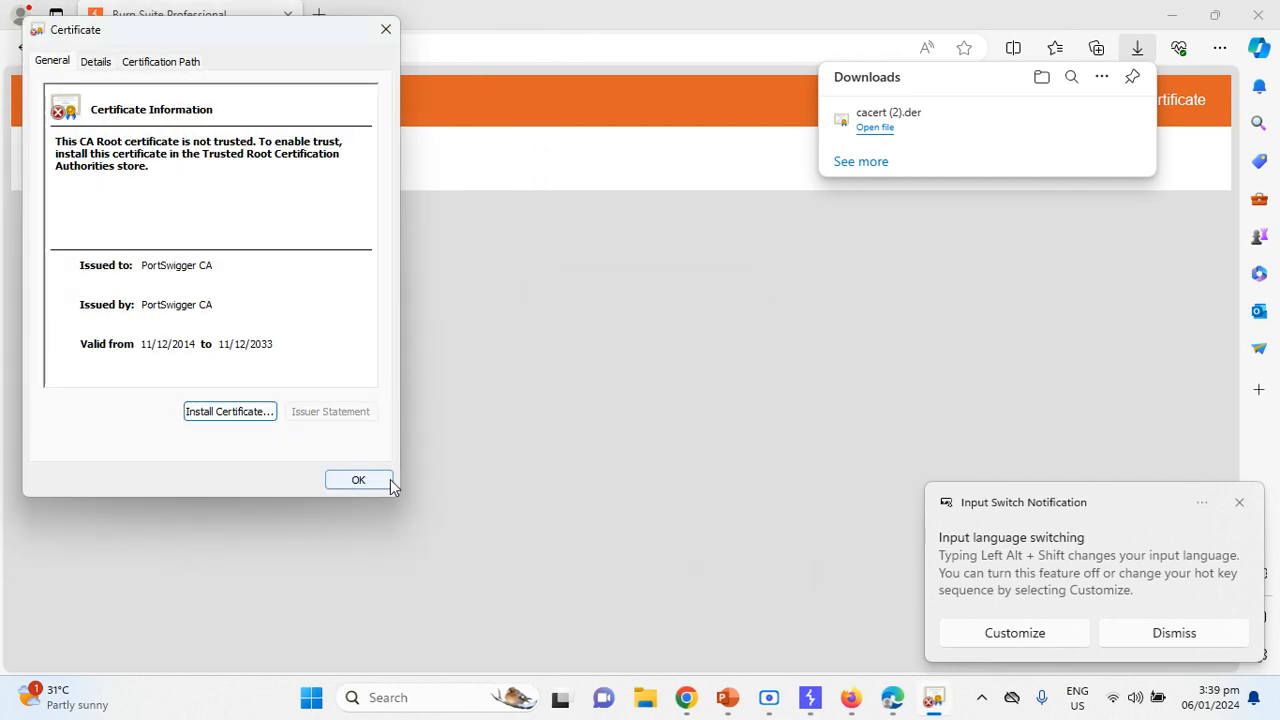
pyautogui.click(388, 480)
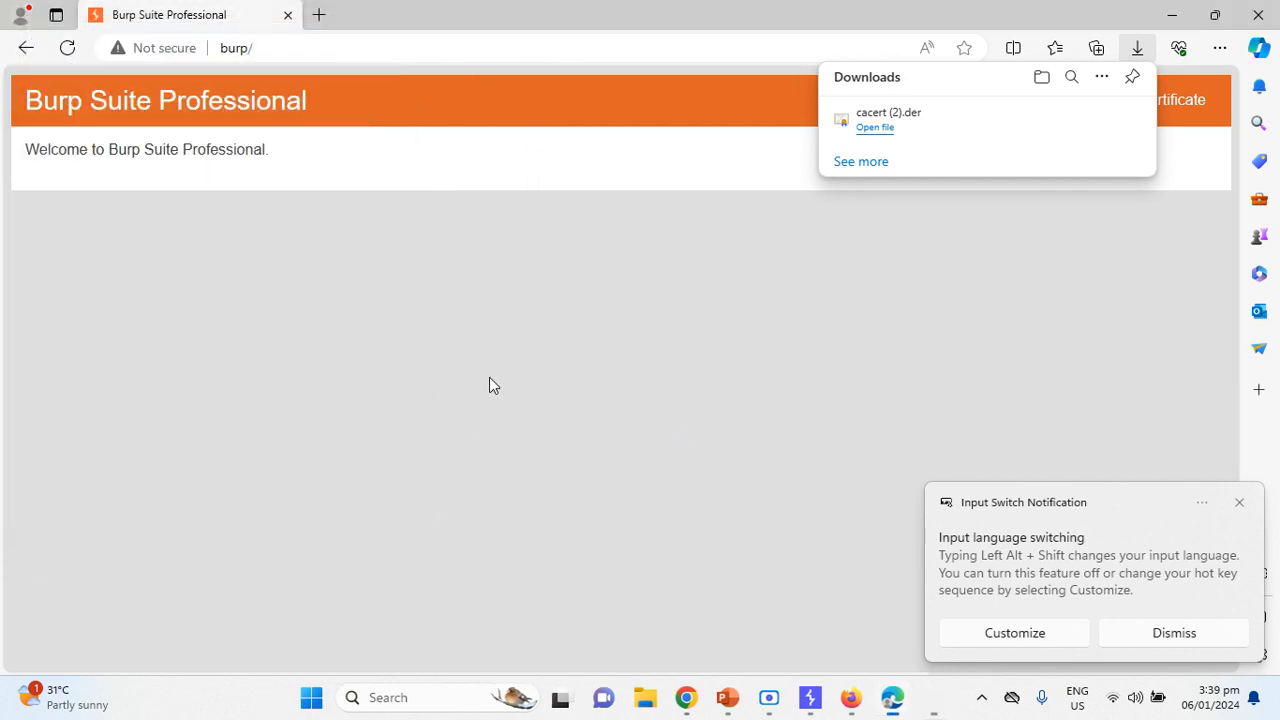
# - Search for "facebook,com" in a new Edge tab to test the installed certificate
pyautogui.click(312, 16)
pyautogui.write('facebook.com')
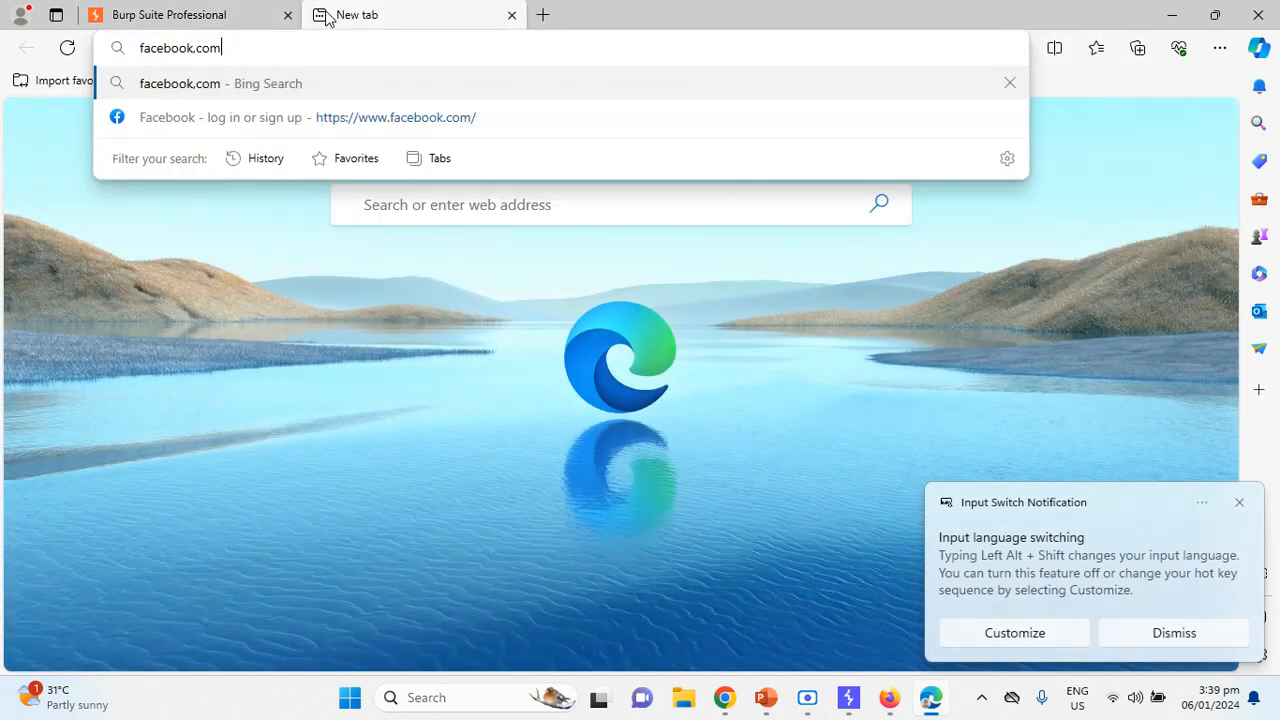
pyautogui.press('Return')
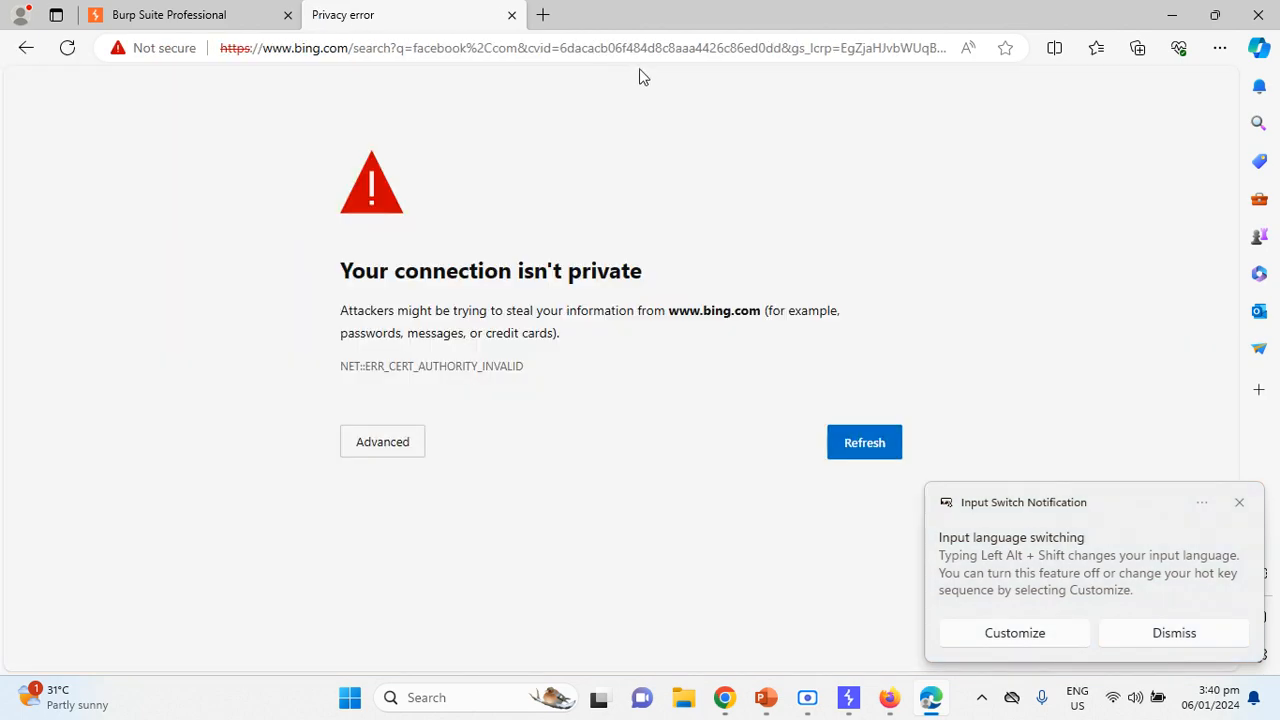
# - Close Edge and start it again through Windows search
pyautogui.click(1258, 14)
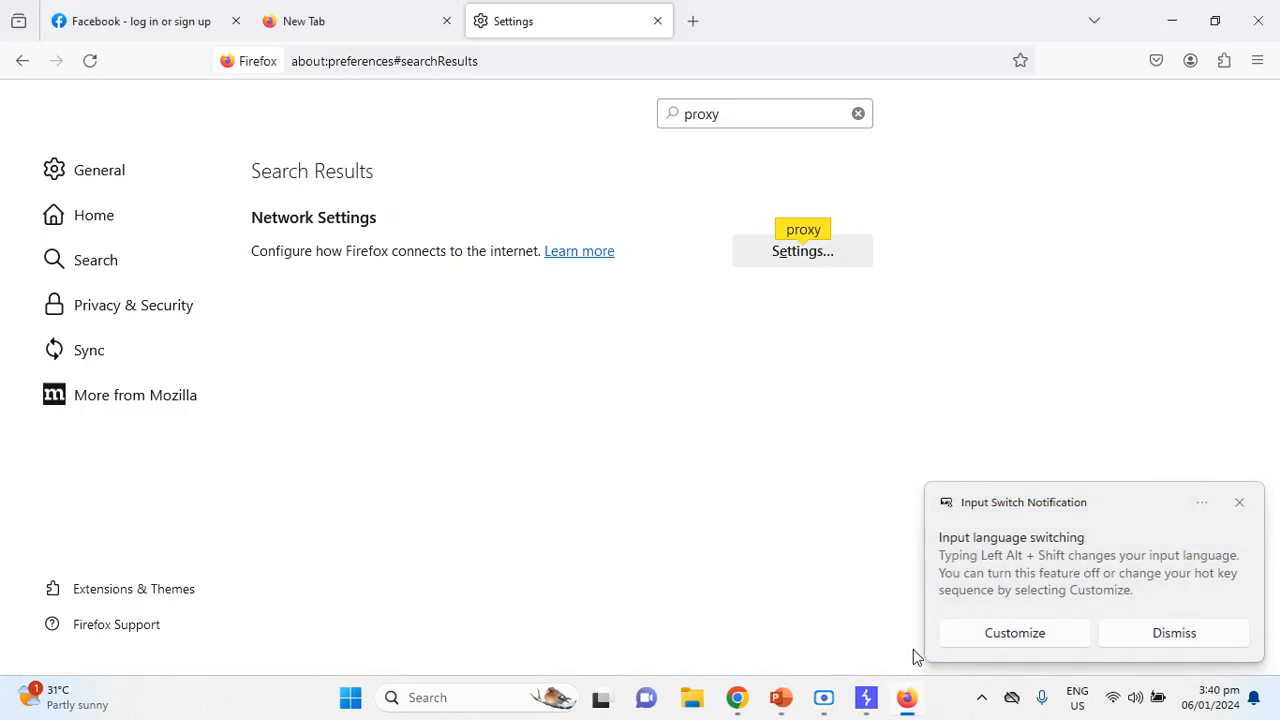
pyautogui.press('super')
pyautogui.write('edge')
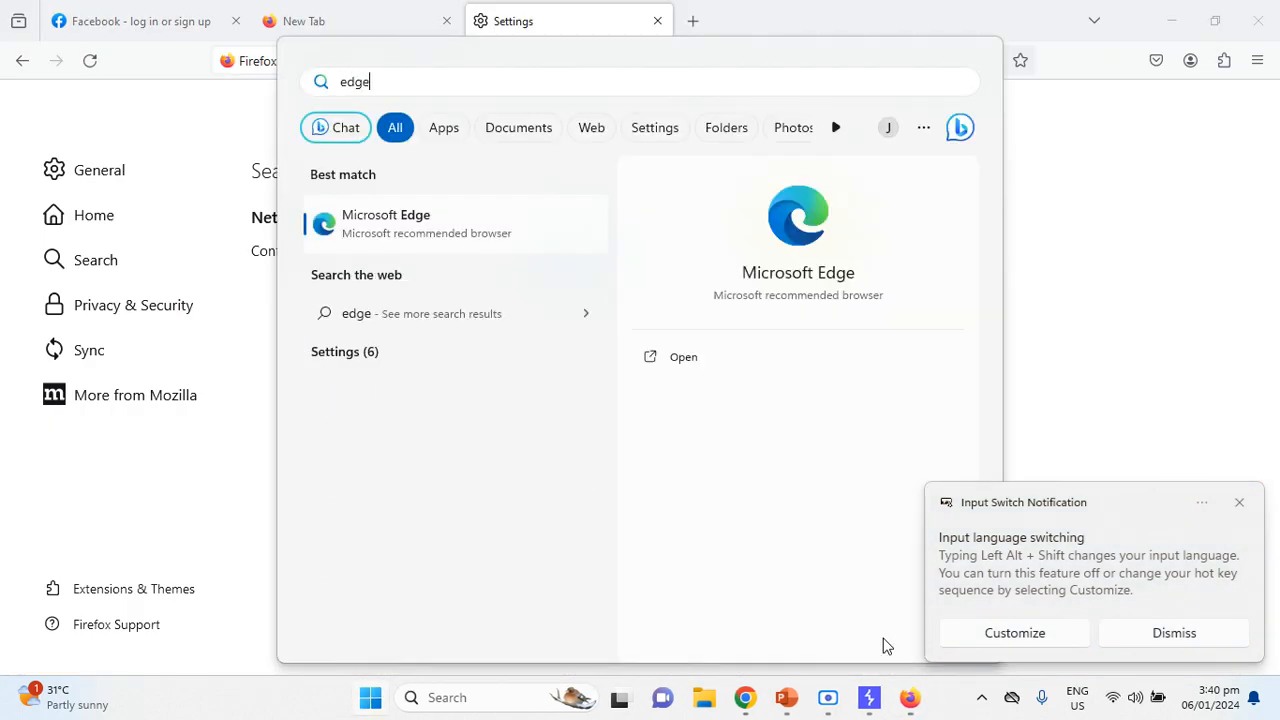
pyautogui.click(393, 228)
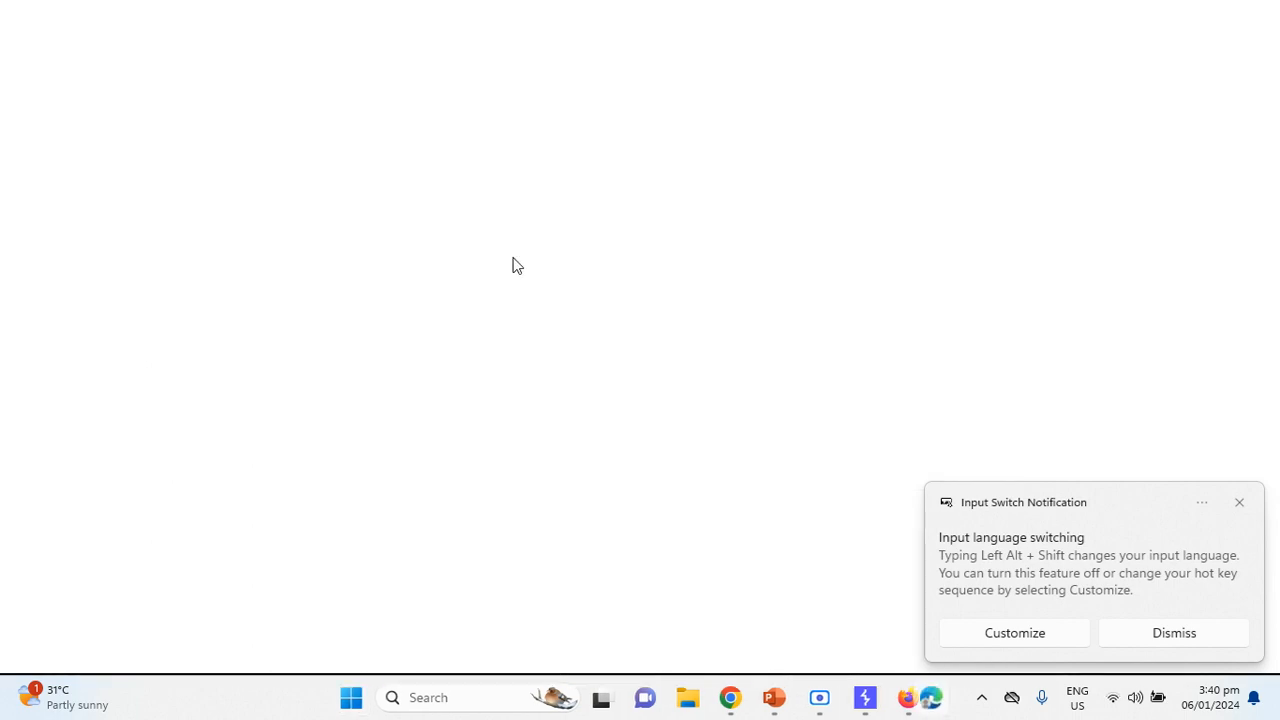
# - Search for "facebook,com" in the restarted browser and read the advanced details of the privacy error
pyautogui.write('facebook.com')
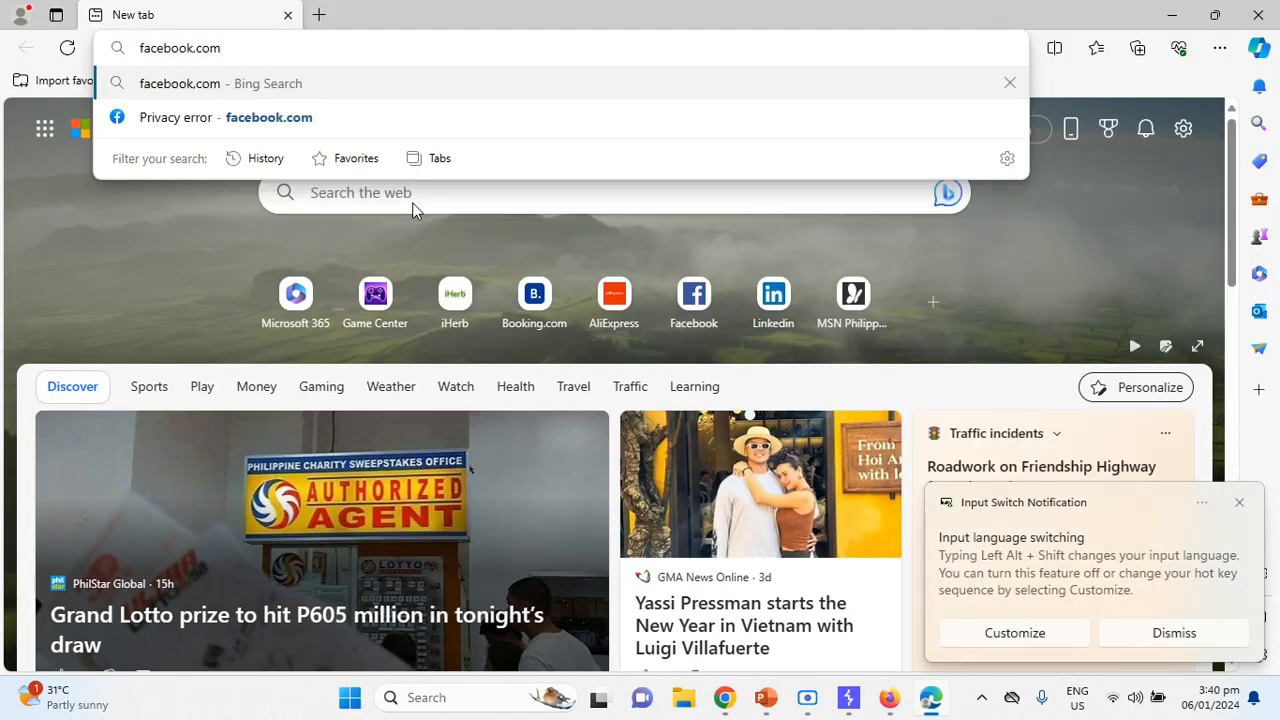
pyautogui.press('Return')
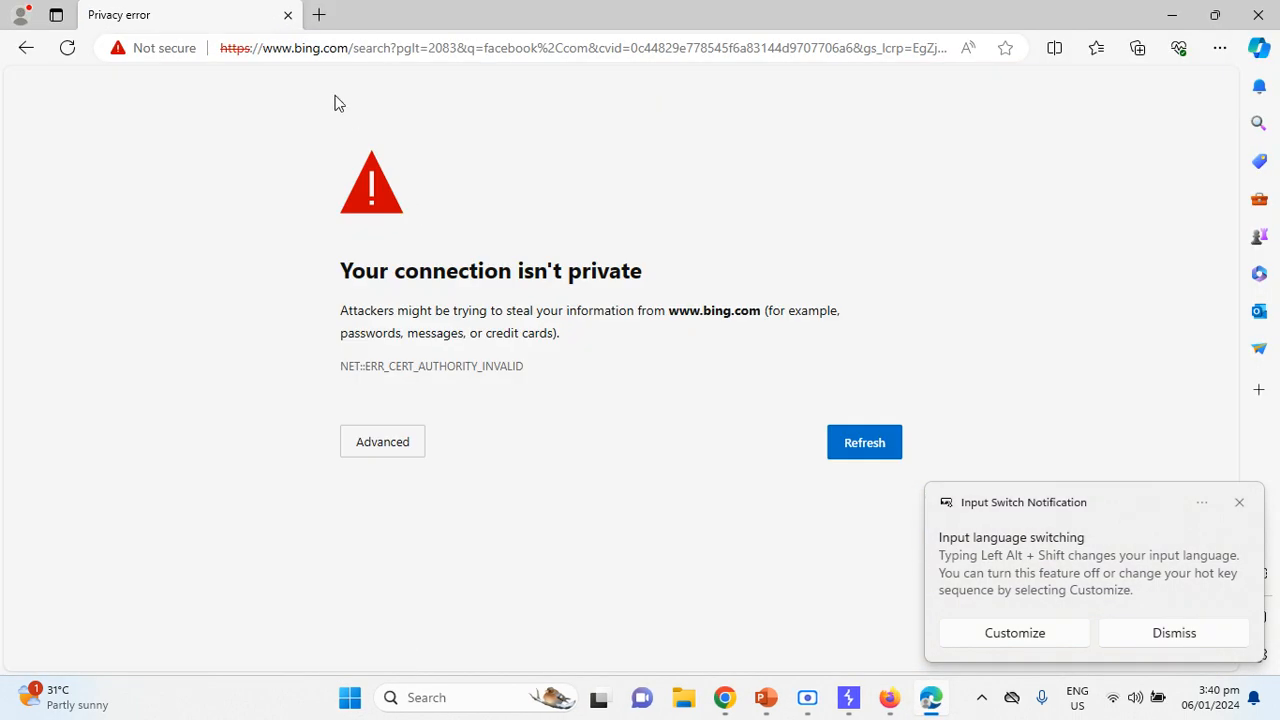
pyautogui.click(394, 441)
pyautogui.scroll(-1, 630, 445)
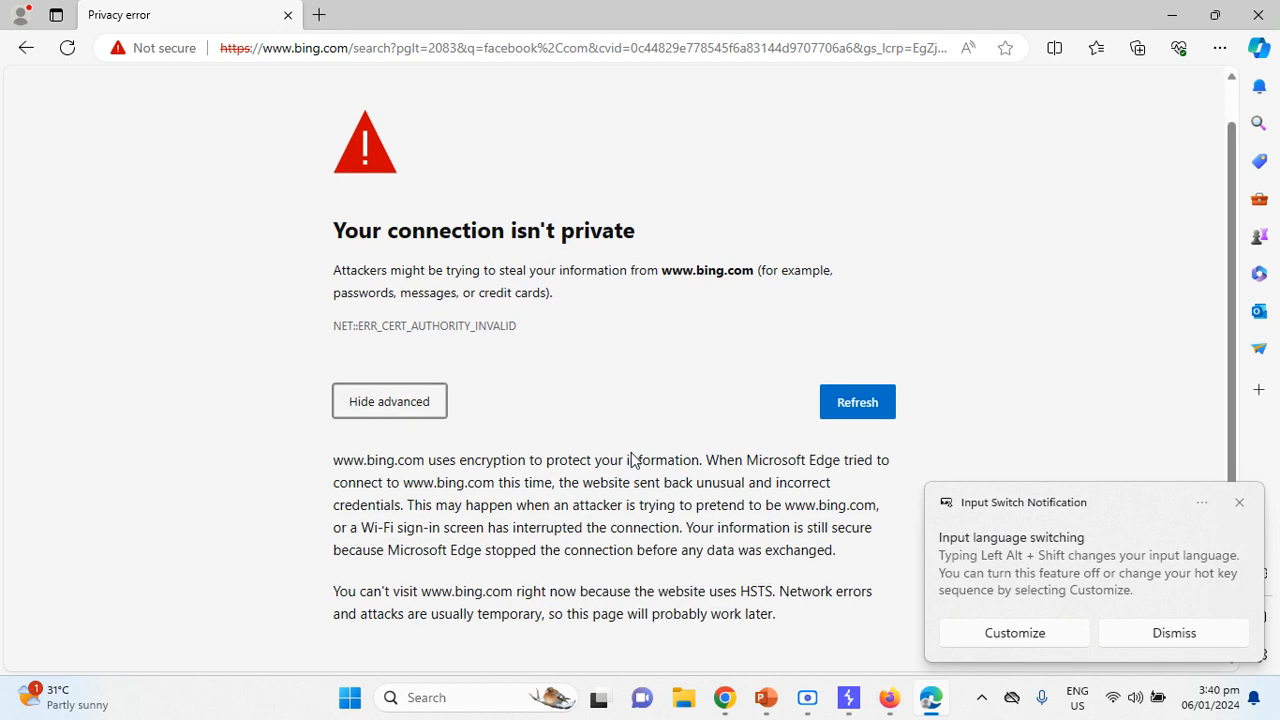
# - View bing.com's connection security information and open the related Microsoft help link
pyautogui.click(155, 48)
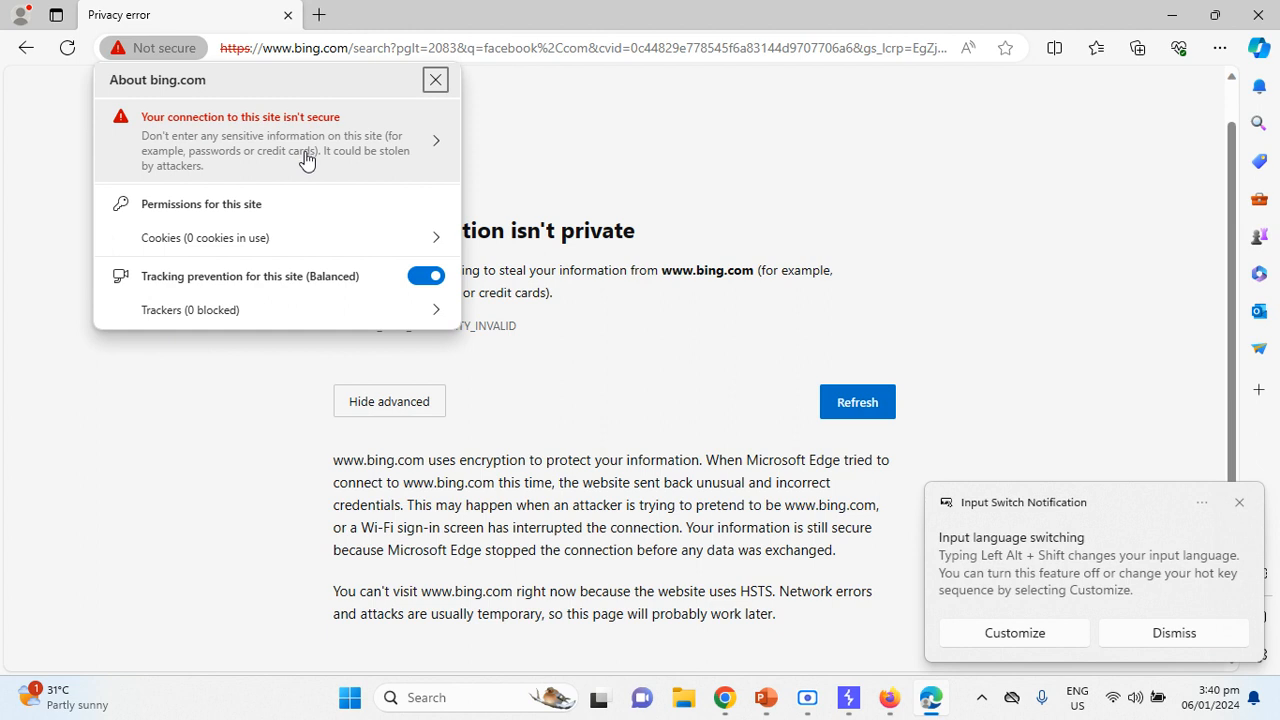
pyautogui.click(307, 161)
pyautogui.click(138, 232)
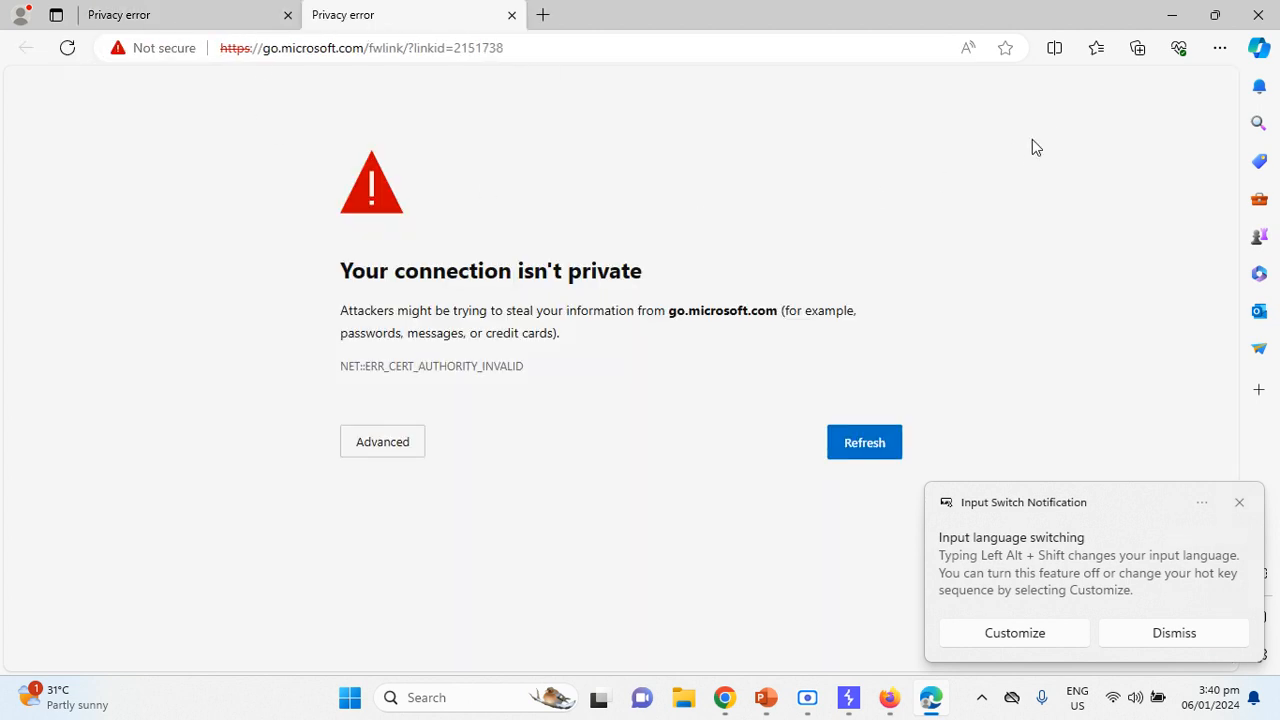
# - Search Edge's settings for "certif" and open the certificate manager
pyautogui.hotkey('alt', 'f')
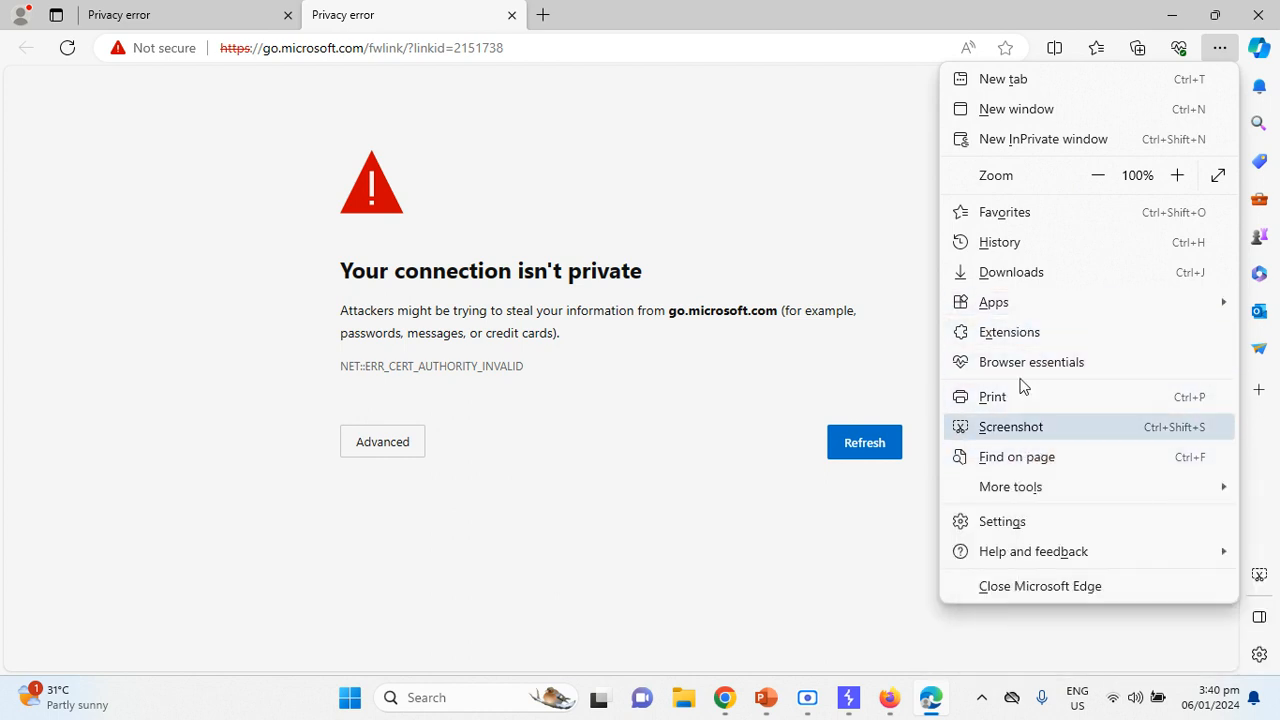
pyautogui.click(1030, 524)
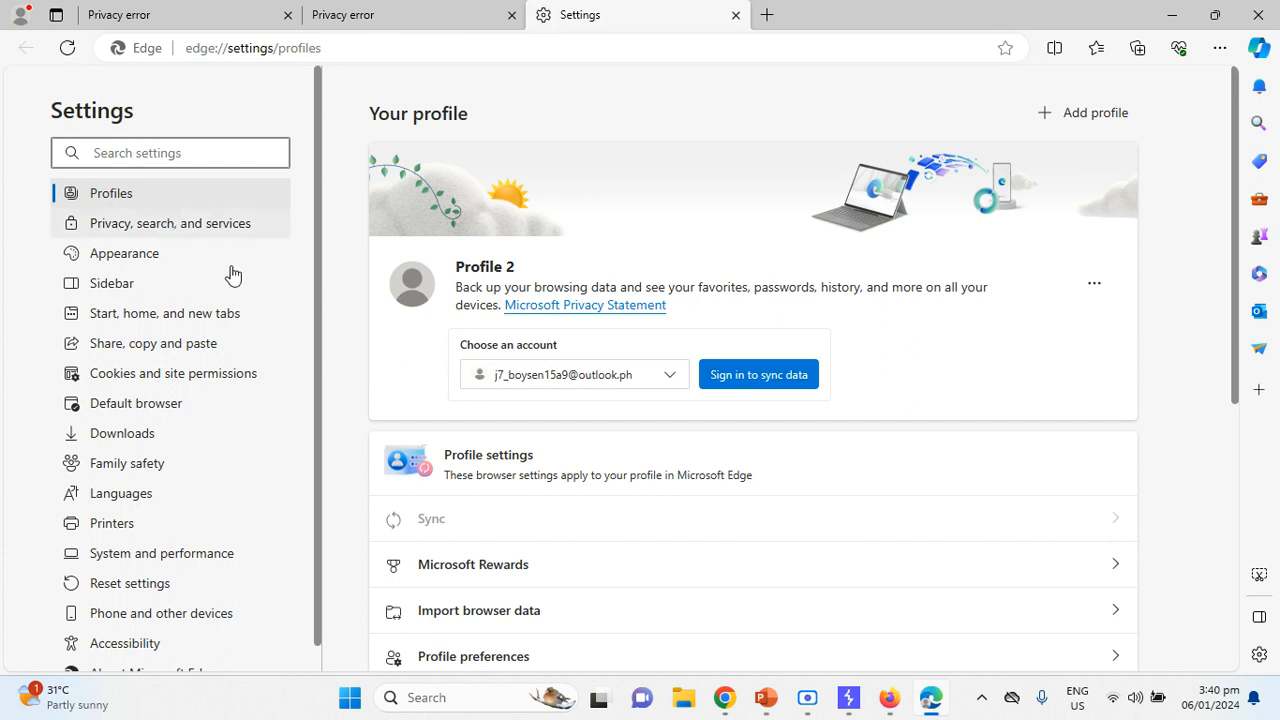
pyautogui.scroll(-1, 240, 372)
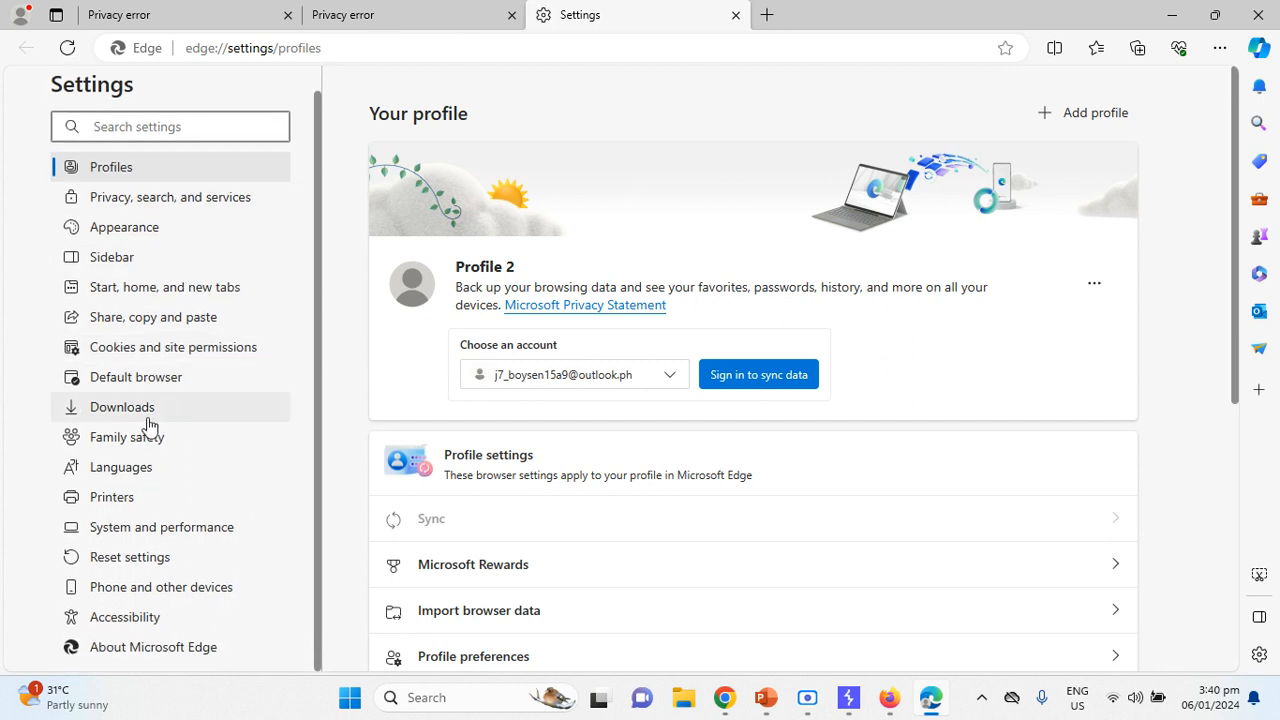
pyautogui.click(161, 128)
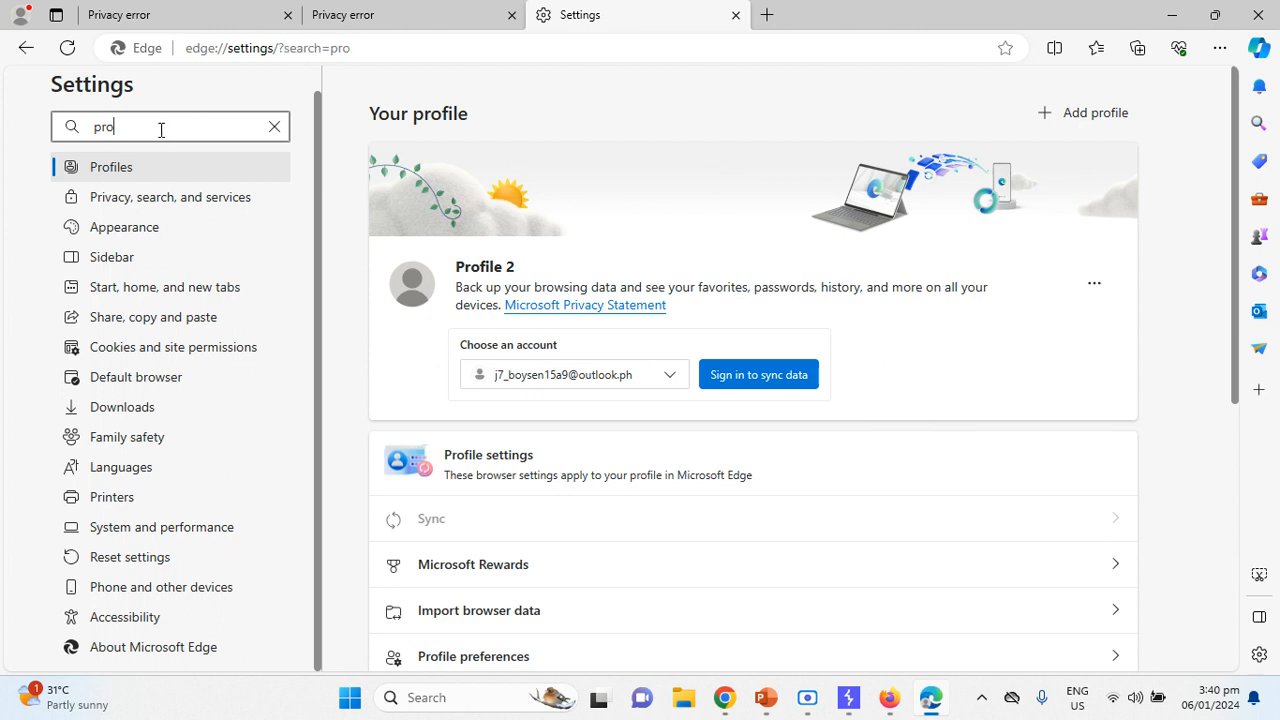
pyautogui.write('pro')
pyautogui.press('BackSpace')
pyautogui.press('BackSpace')
pyautogui.press('BackSpace')
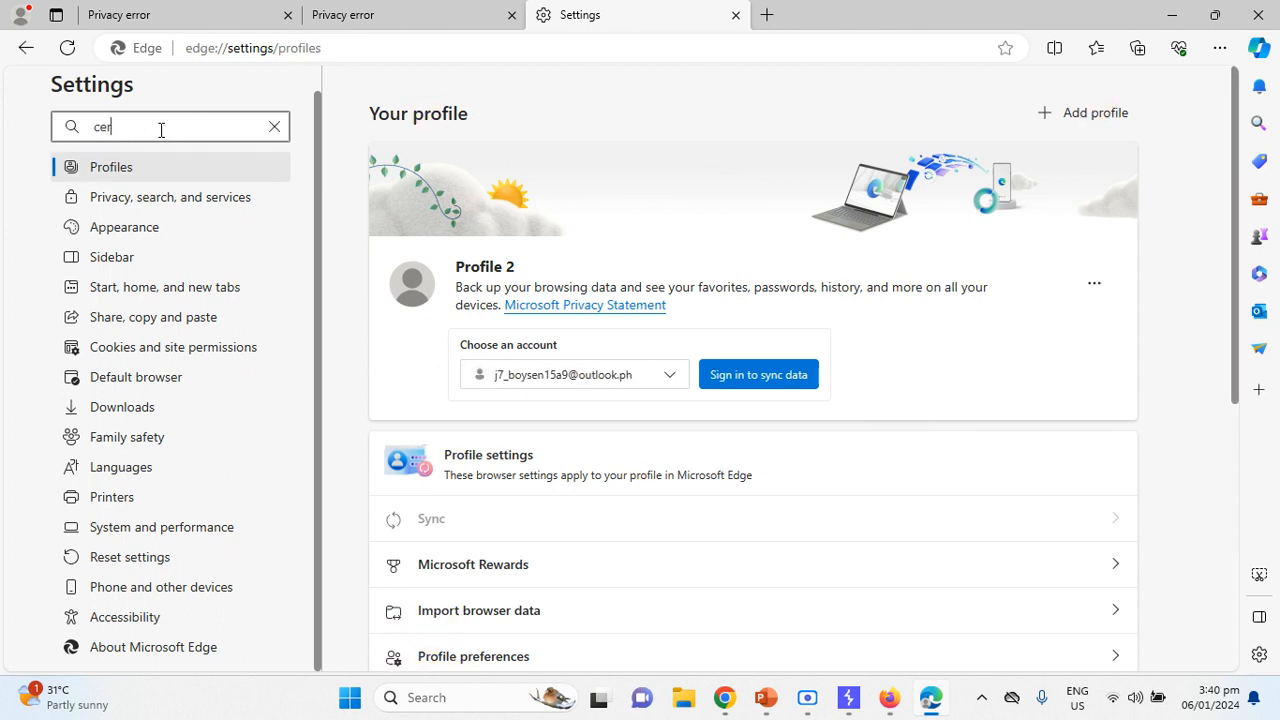
pyautogui.click(475, 237)
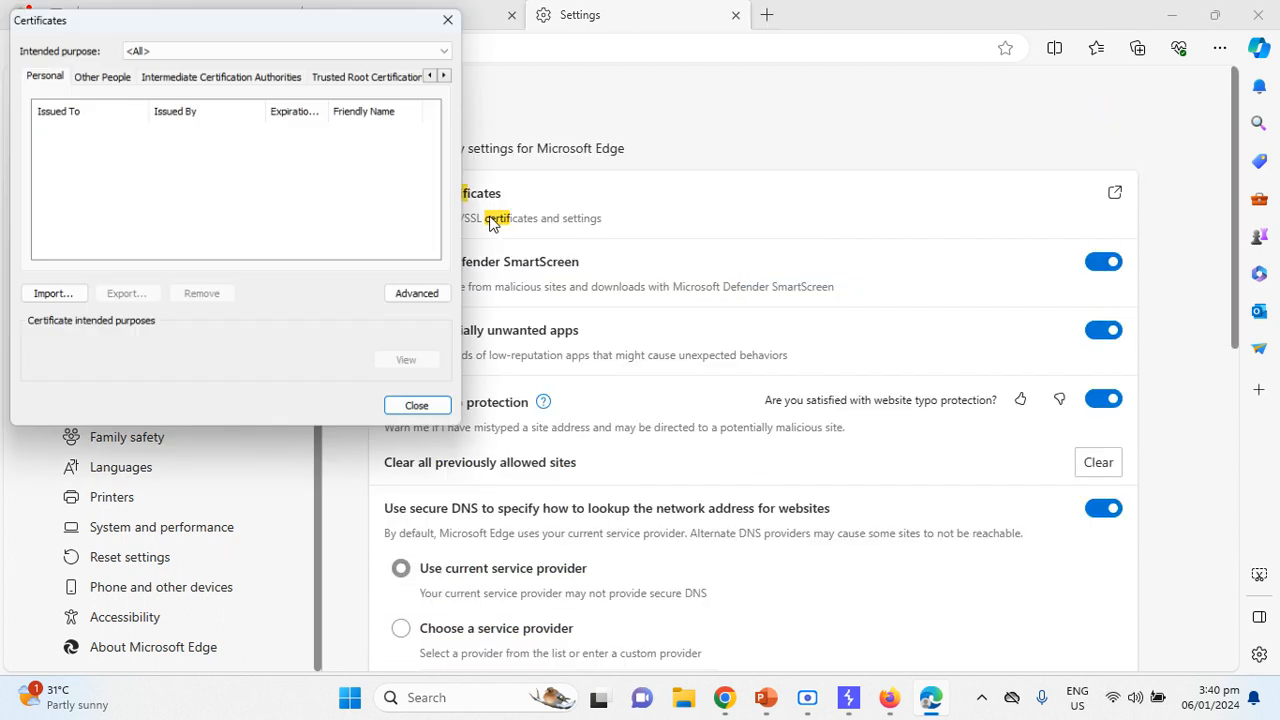
pyautogui.moveTo(222, 8); pyautogui.dragTo(443, 72)
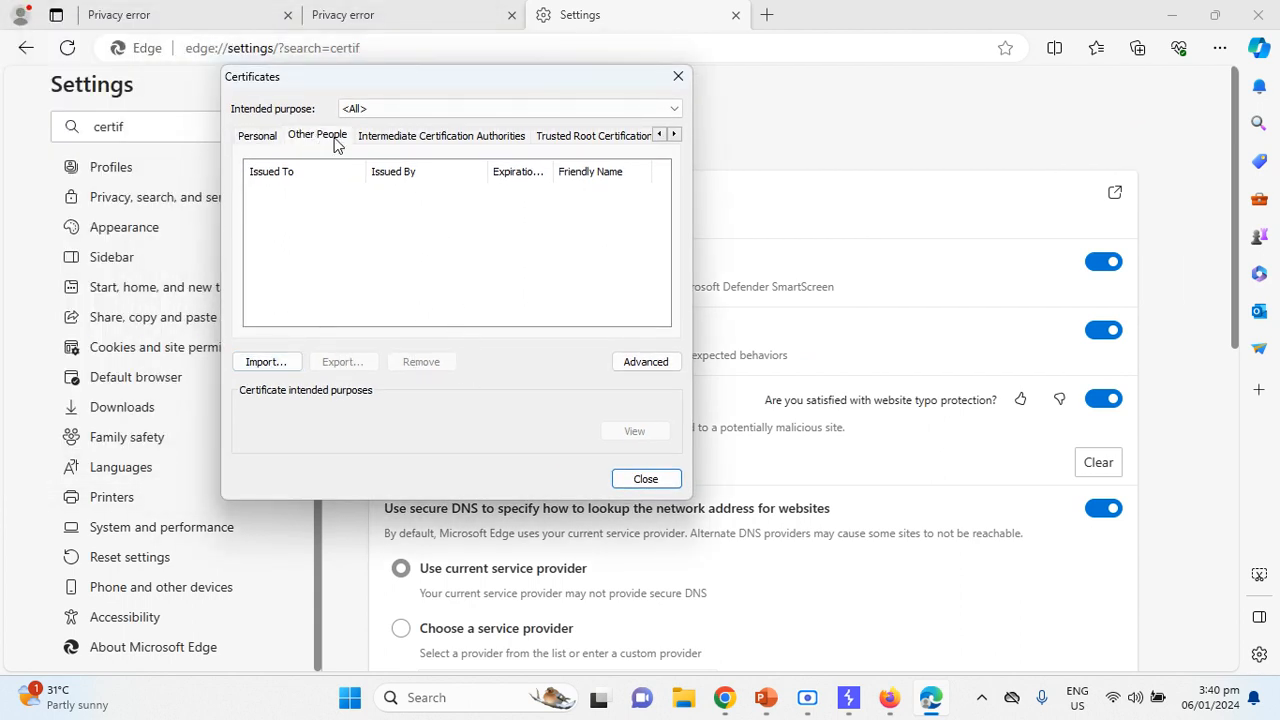
# - Examine the intermediate, trusted root and trusted publisher certificate stores for the Burp CA certificate
pyautogui.click(498, 143)
pyautogui.click(300, 142)
pyautogui.click(400, 137)
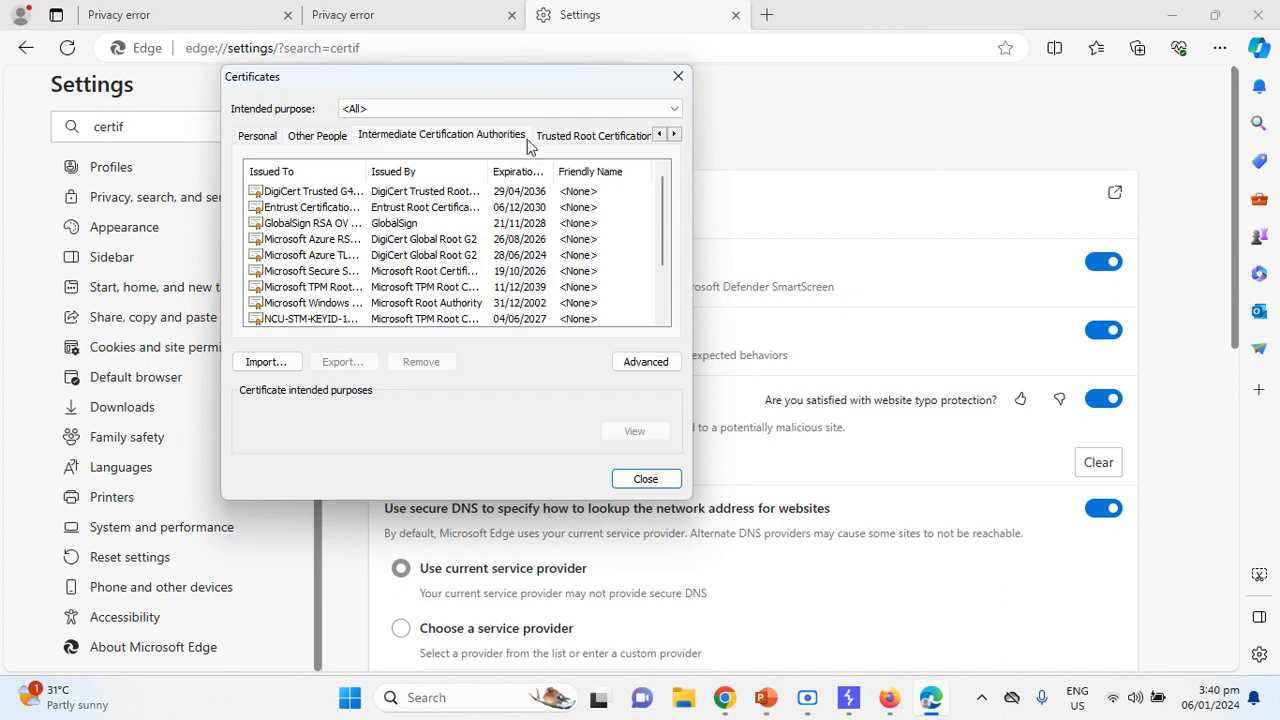
pyautogui.click(541, 136)
pyautogui.scroll(-3, 518, 238)
pyautogui.scroll(-6, 518, 238)
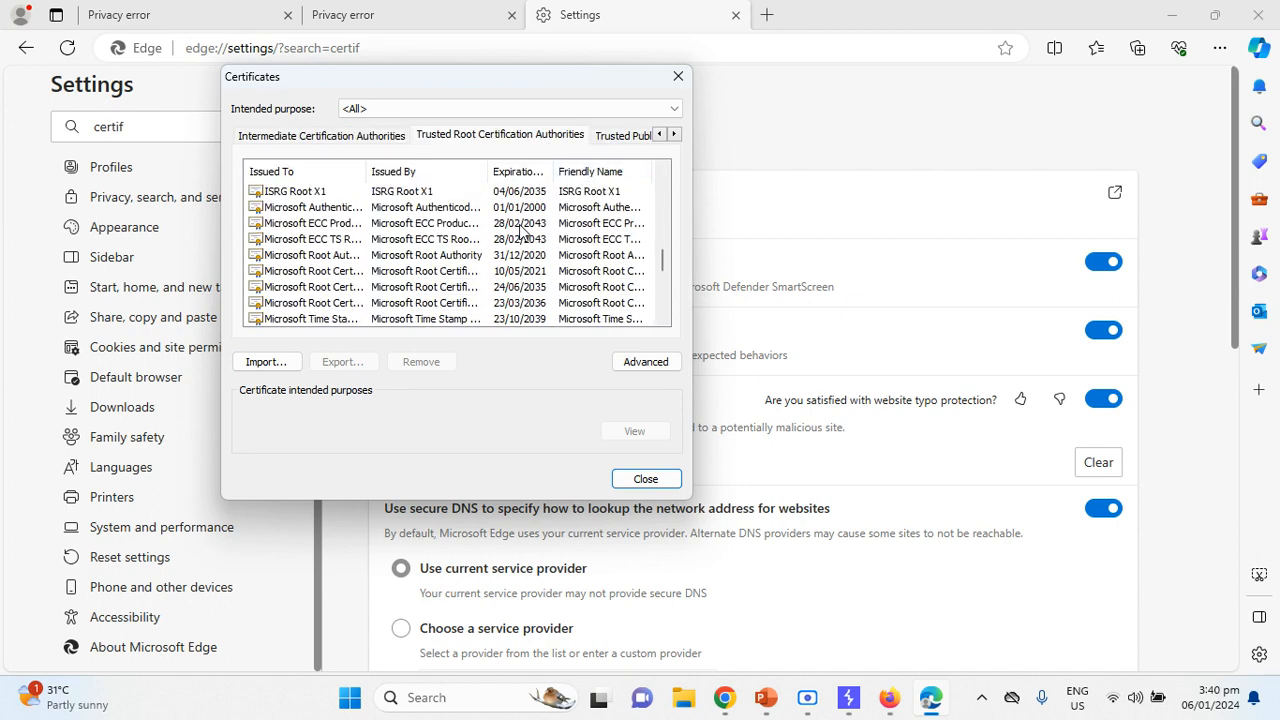
pyautogui.scroll(1, 521, 231)
pyautogui.scroll(-2, 521, 225)
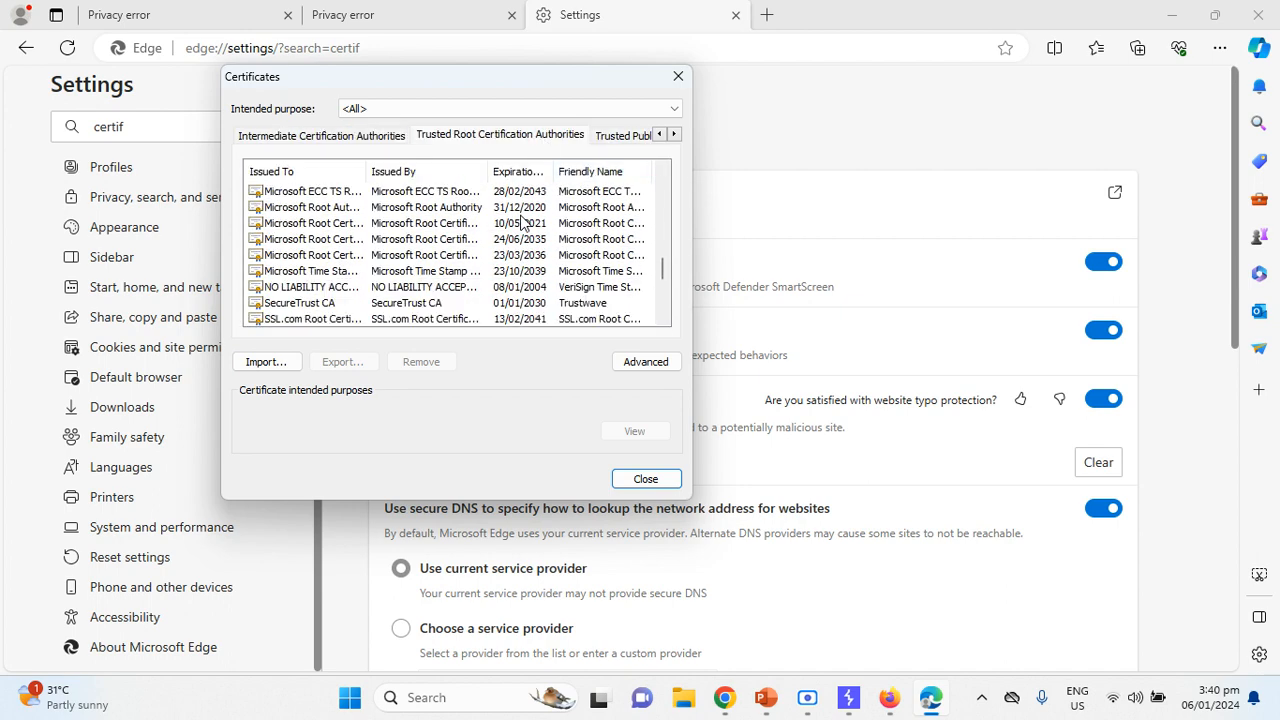
pyautogui.scroll(1, 521, 225)
pyautogui.scroll(-1, 521, 225)
pyautogui.scroll(-1, 521, 225)
pyautogui.click(620, 136)
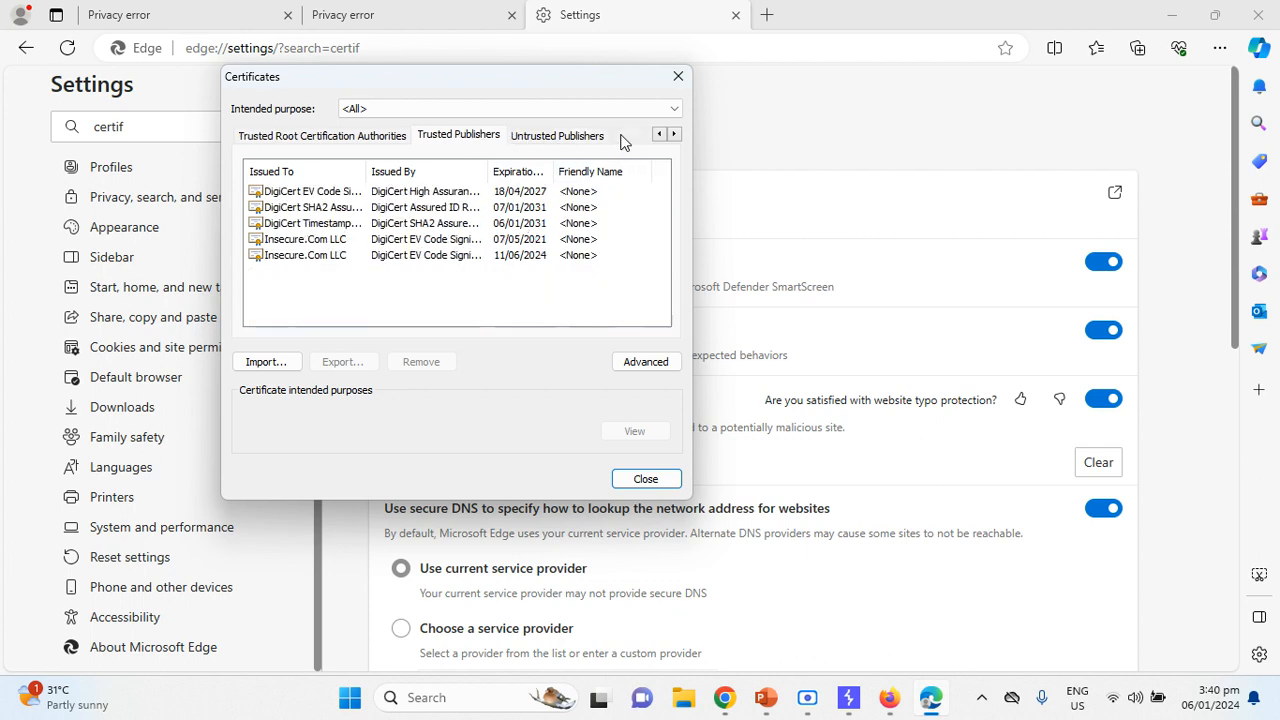
pyautogui.click(357, 137)
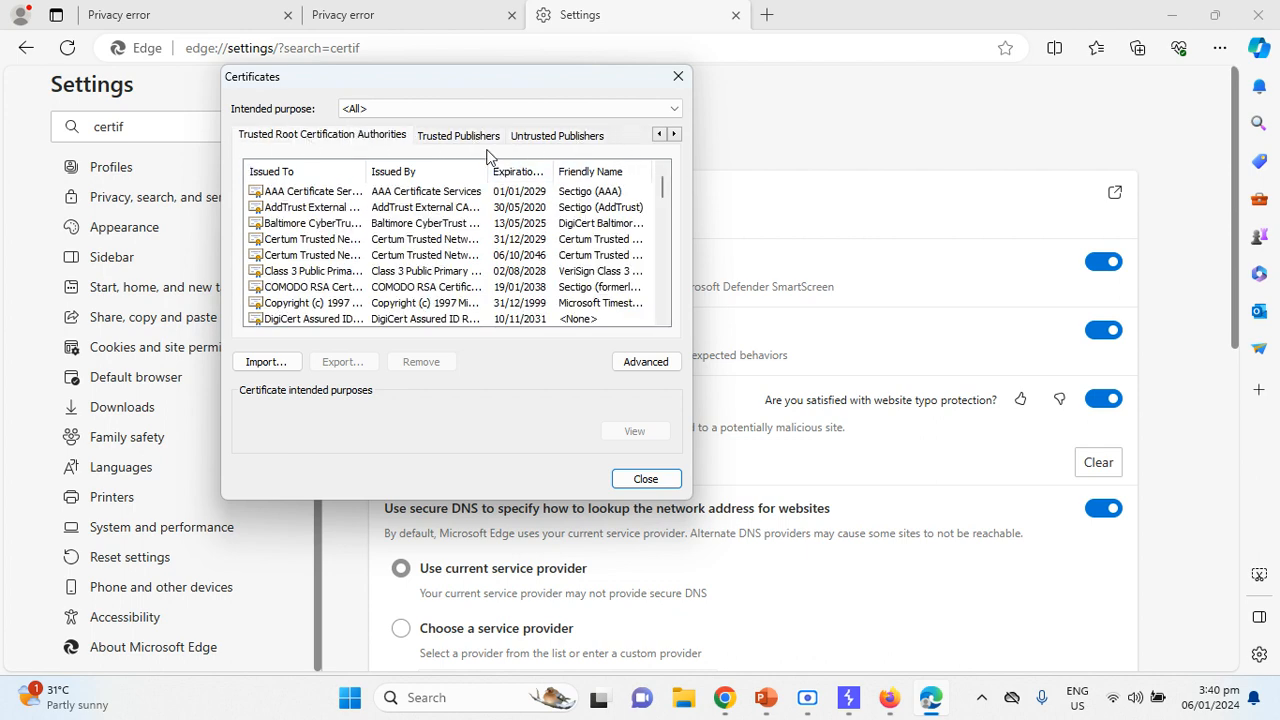
pyautogui.scroll(-10, 340, 255)
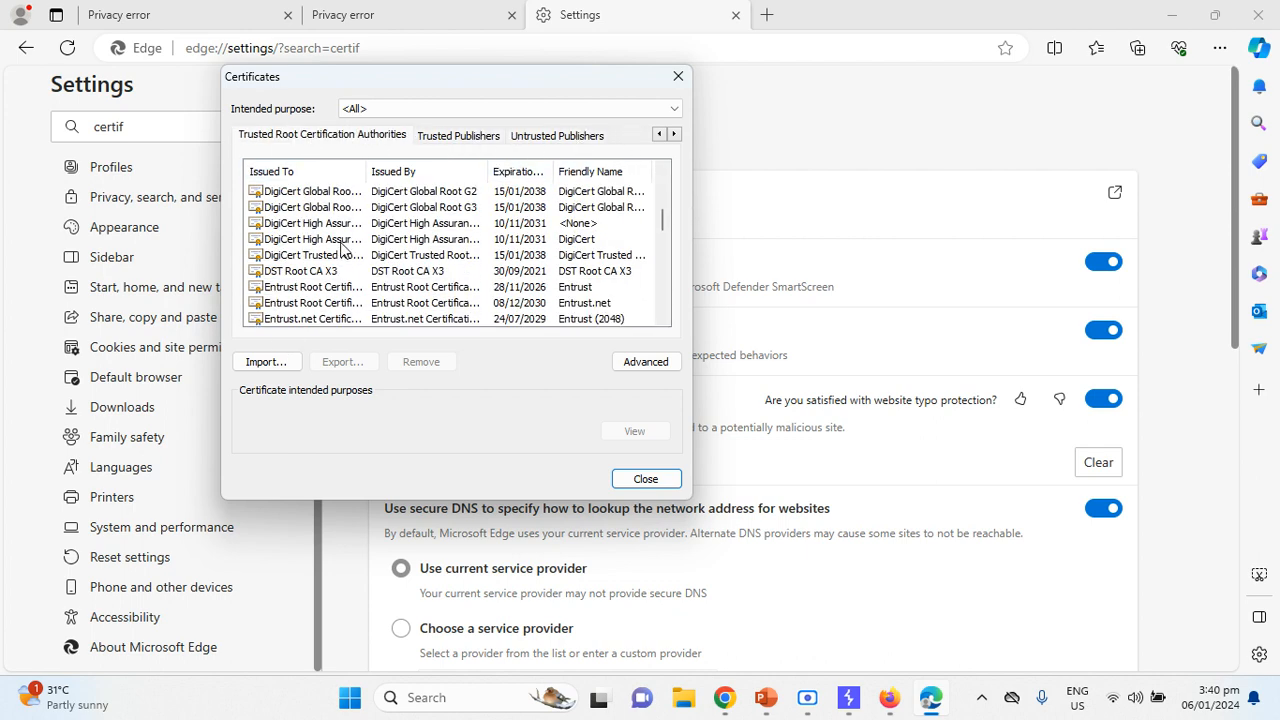
pyautogui.scroll(-5, 345, 243)
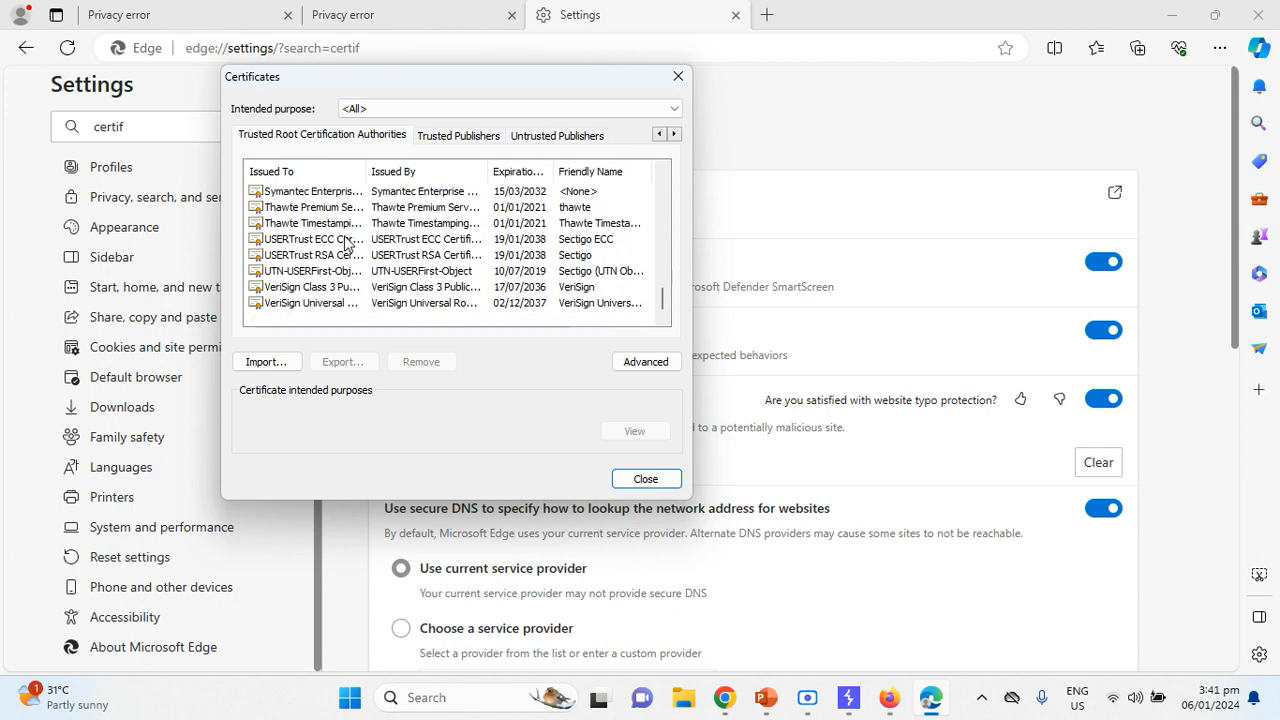
pyautogui.click(266, 368)
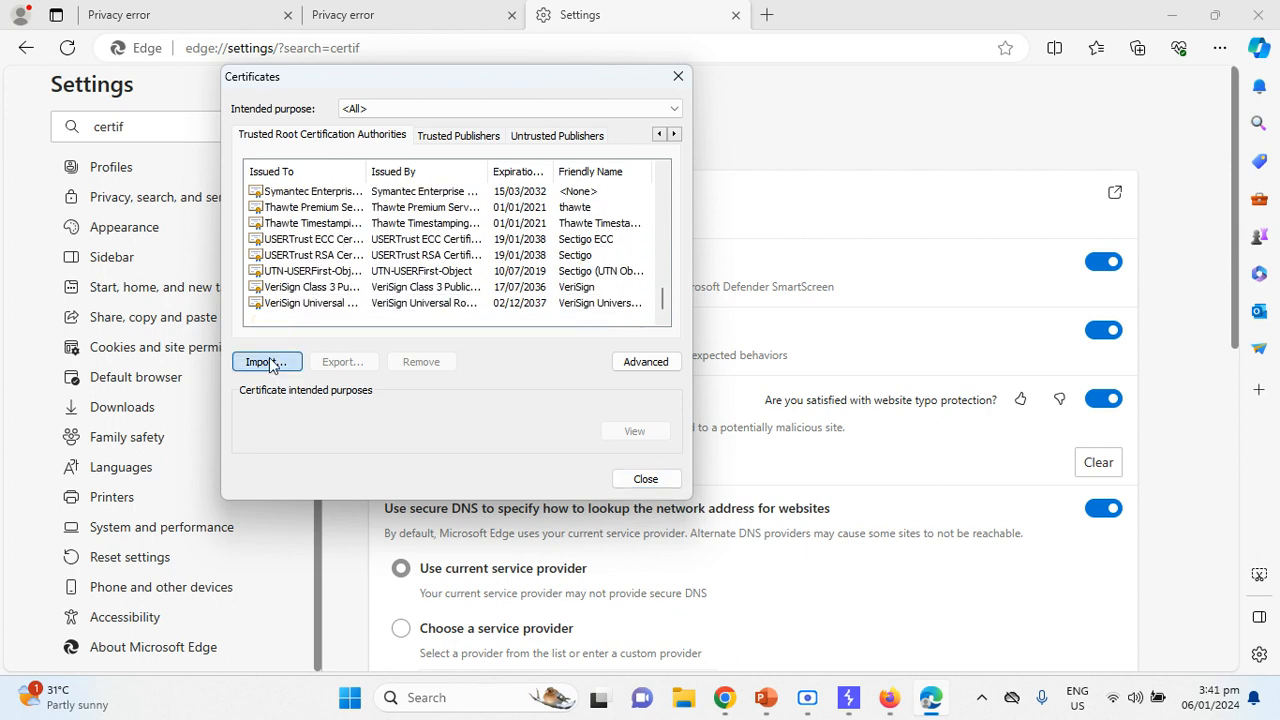
pyautogui.click(575, 505)
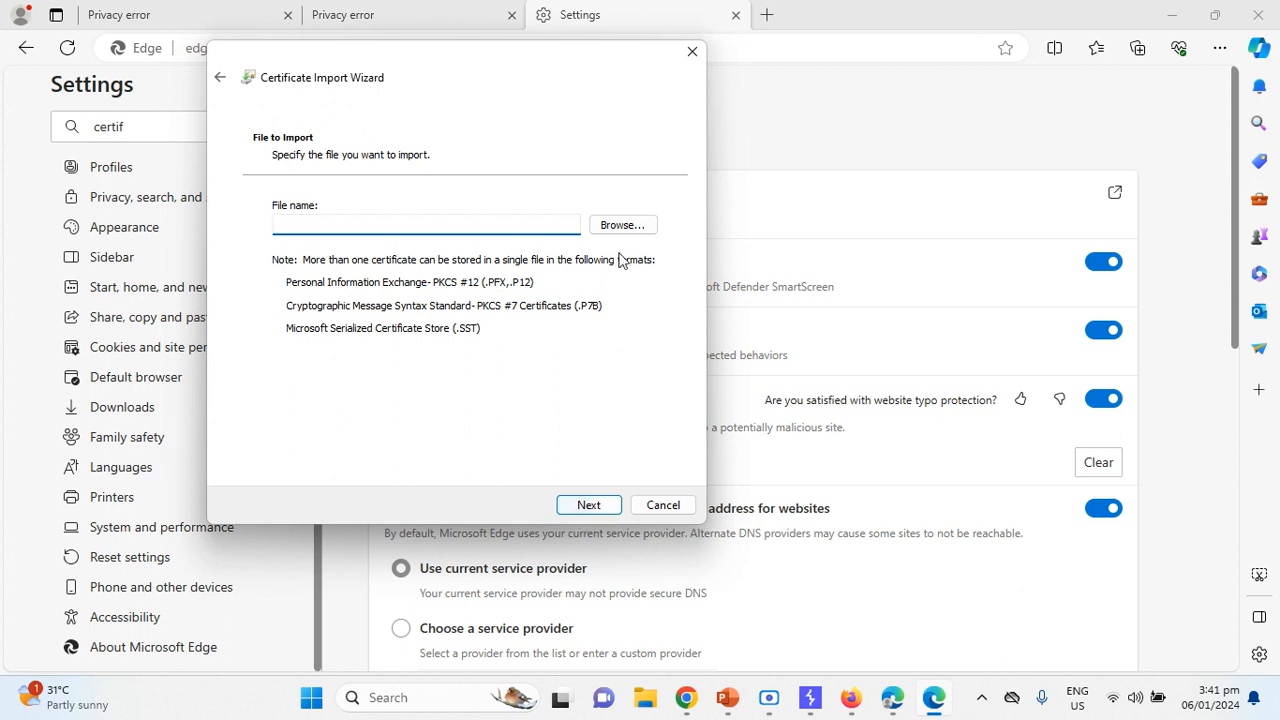
pyautogui.click(609, 225)
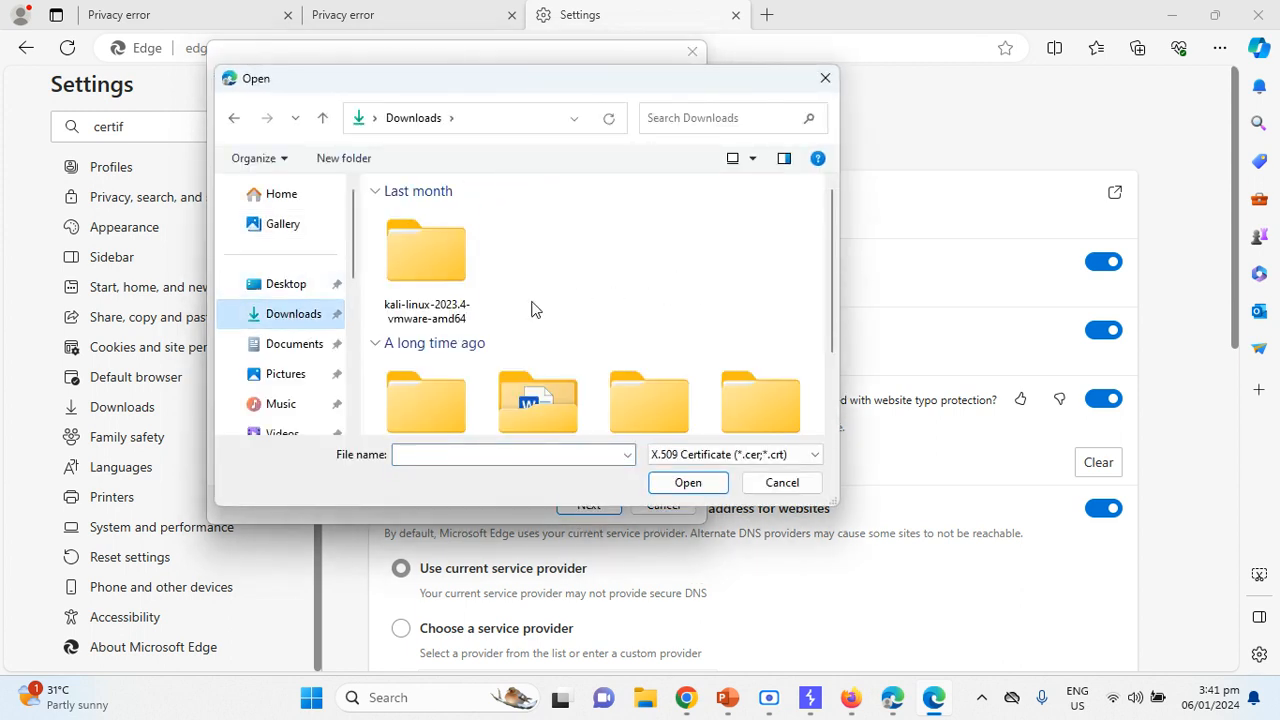
pyautogui.scroll(-3, 595, 296)
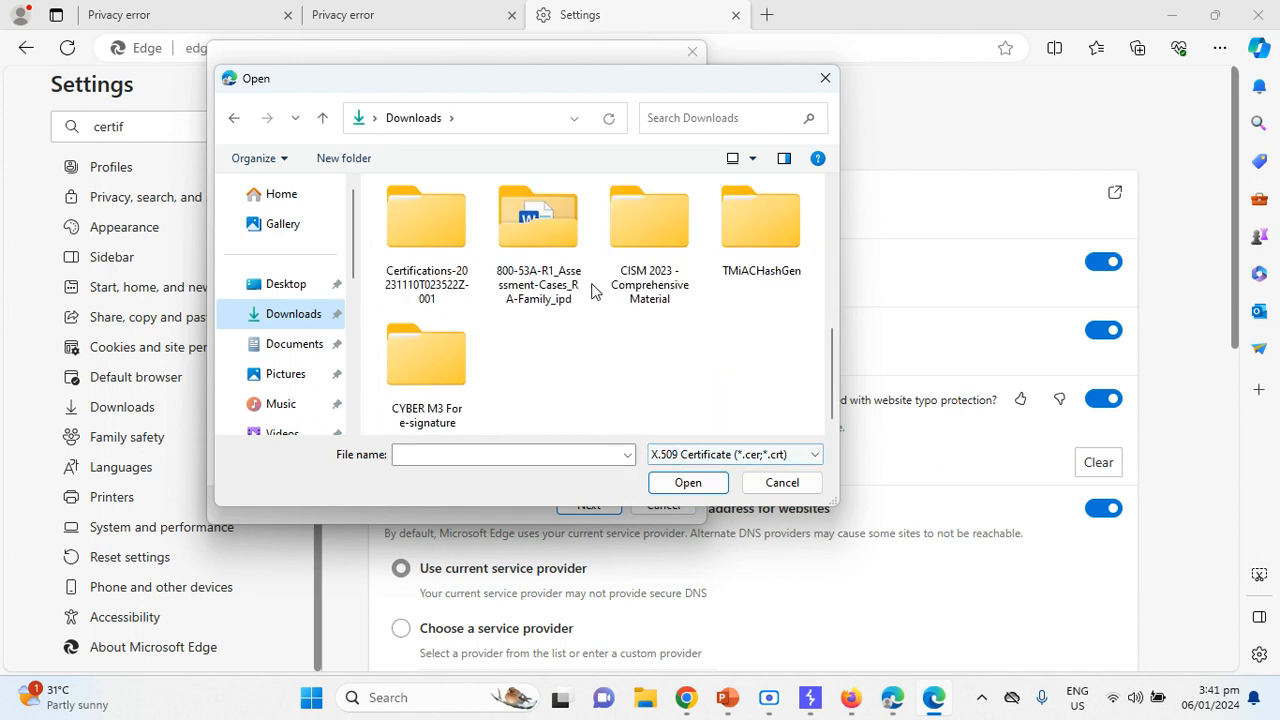
pyautogui.scroll(3, 600, 332)
pyautogui.click(726, 455)
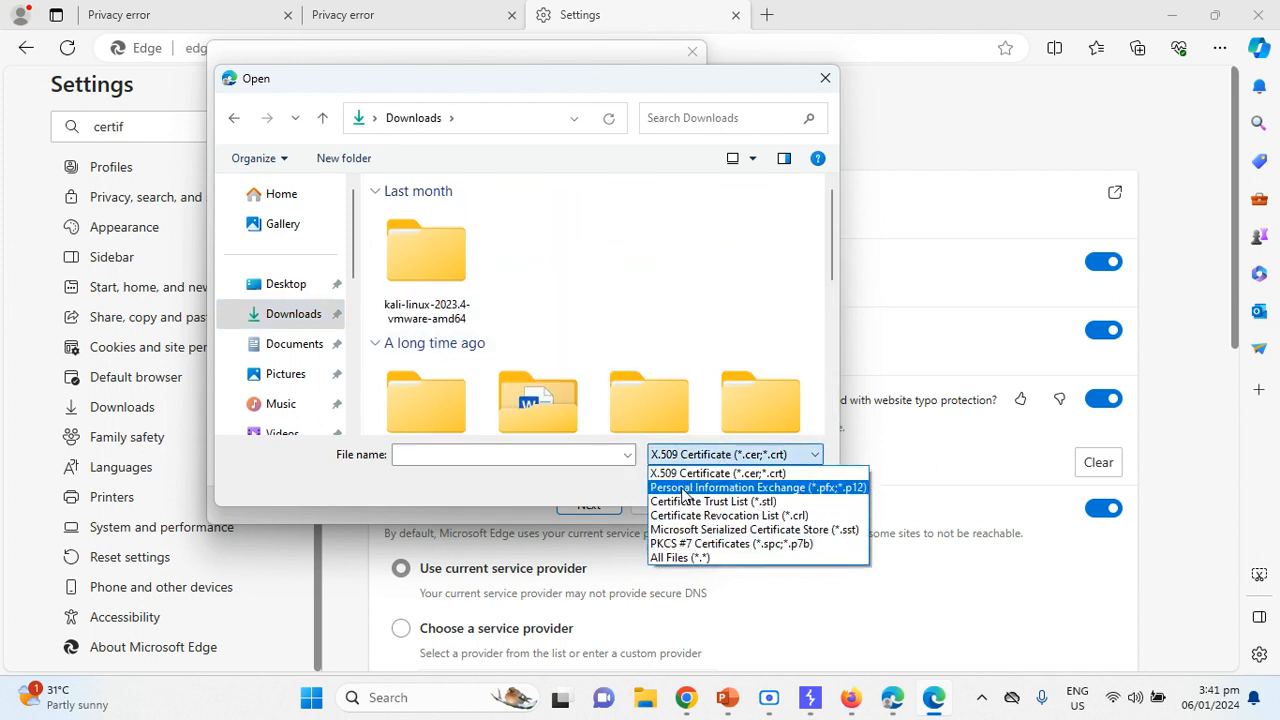
pyautogui.click(682, 472)
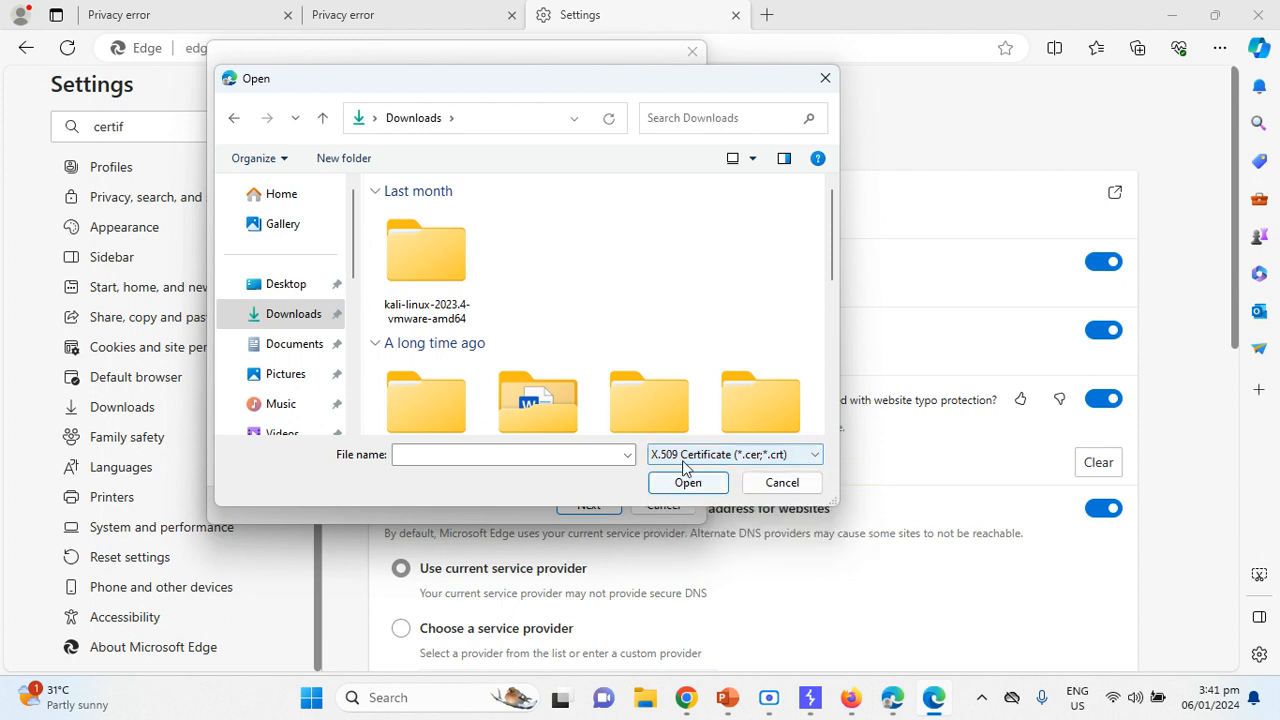
pyautogui.click(822, 80)
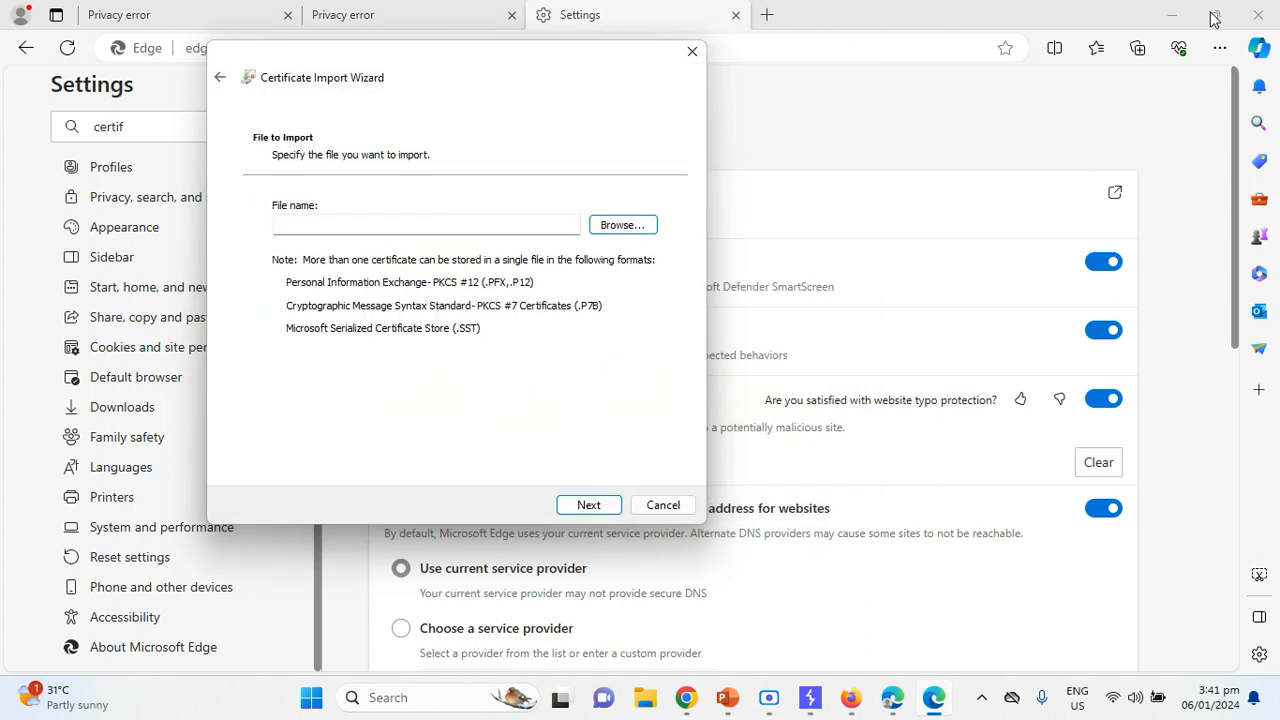
pyautogui.click(691, 51)
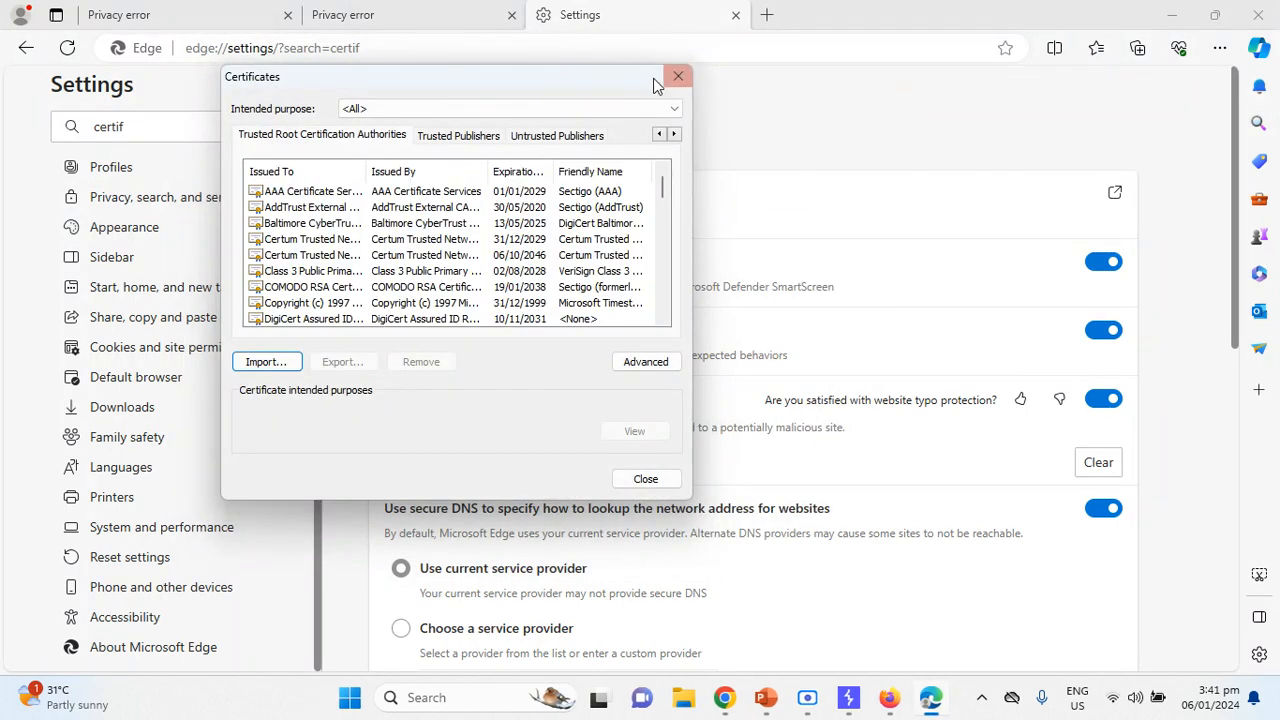
pyautogui.click(686, 84)
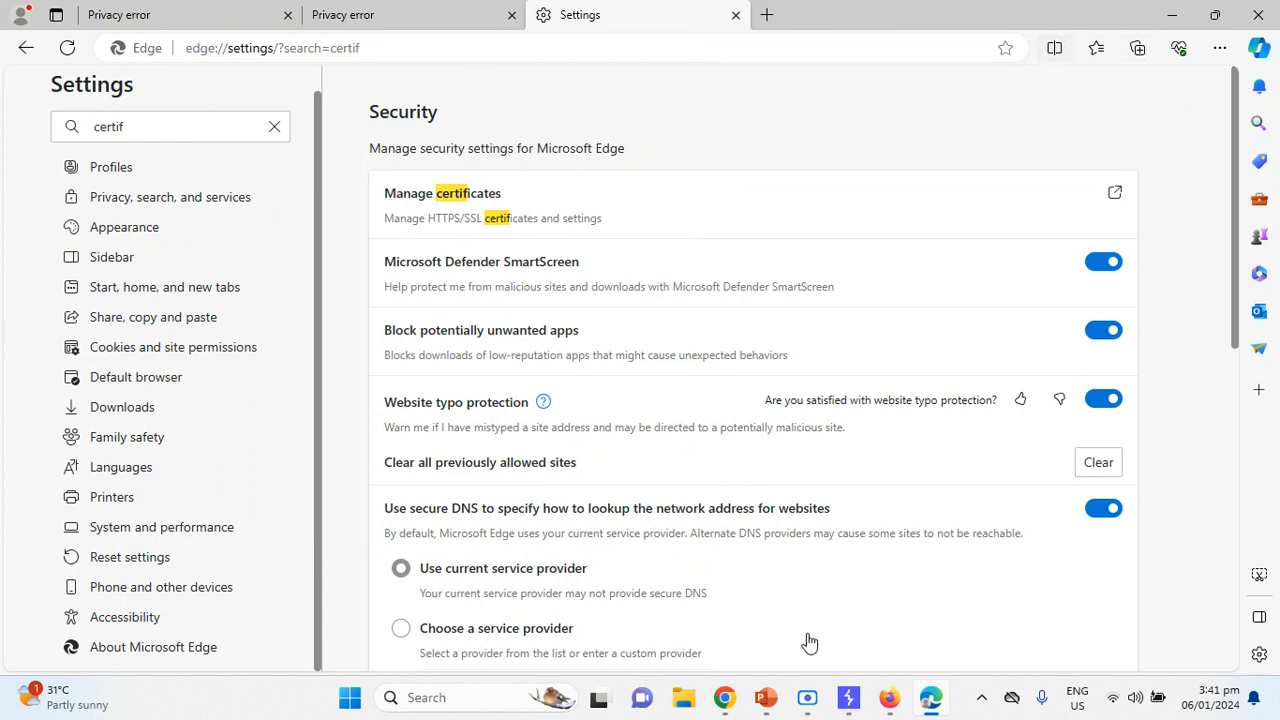
# - Open the cacert (1) certificate from the Downloads folder in File Explorer and start installing it for the Local Machine
pyautogui.click(684, 705)
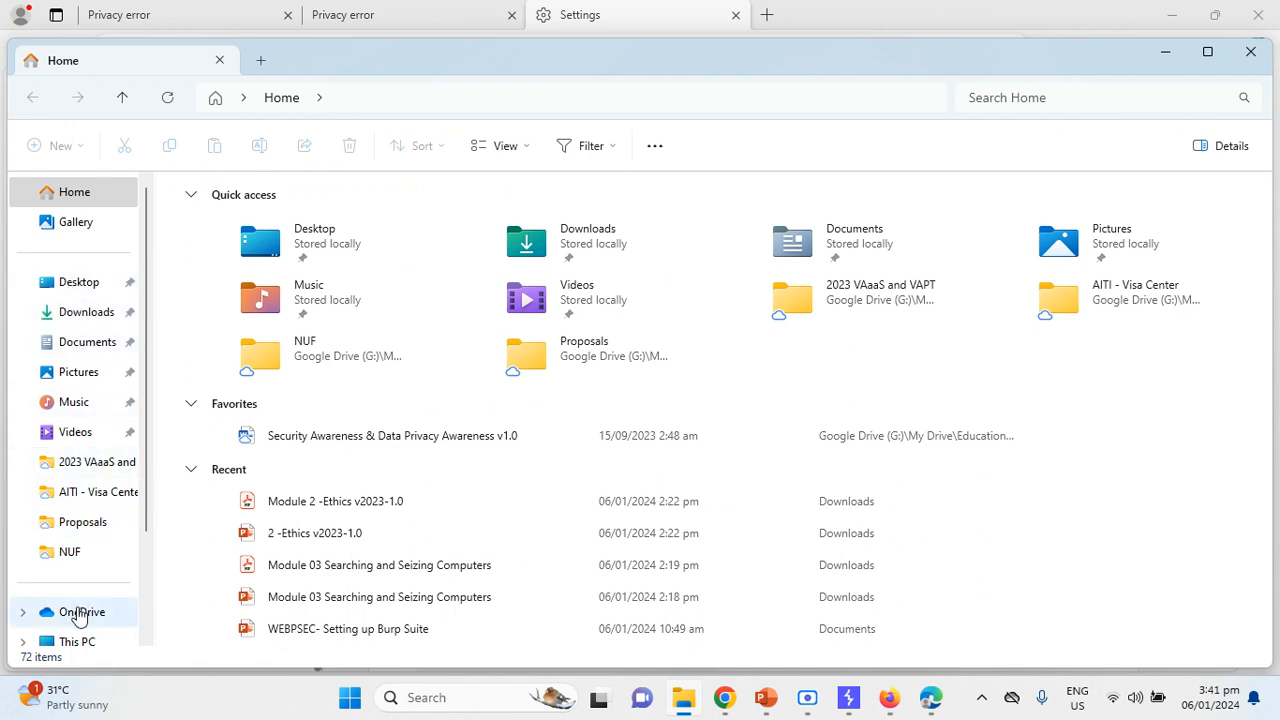
pyautogui.click(90, 314)
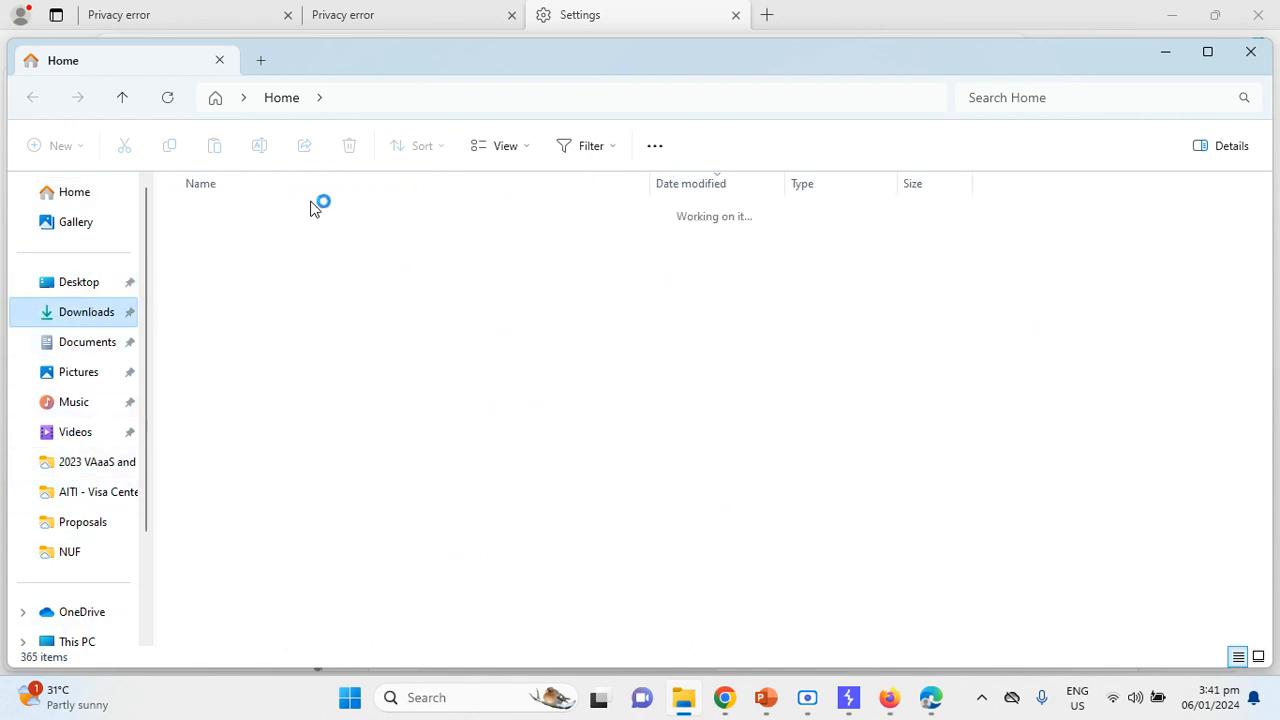
pyautogui.click(340, 244)
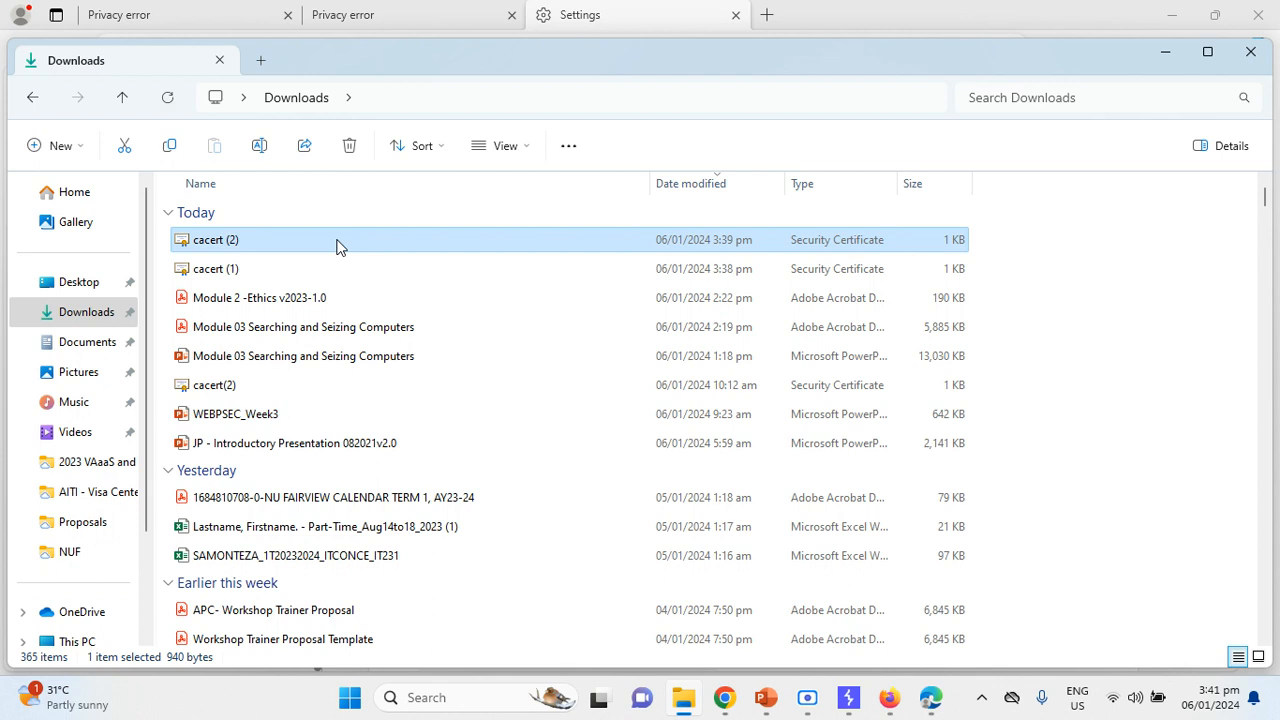
pyautogui.rightClick(337, 243)
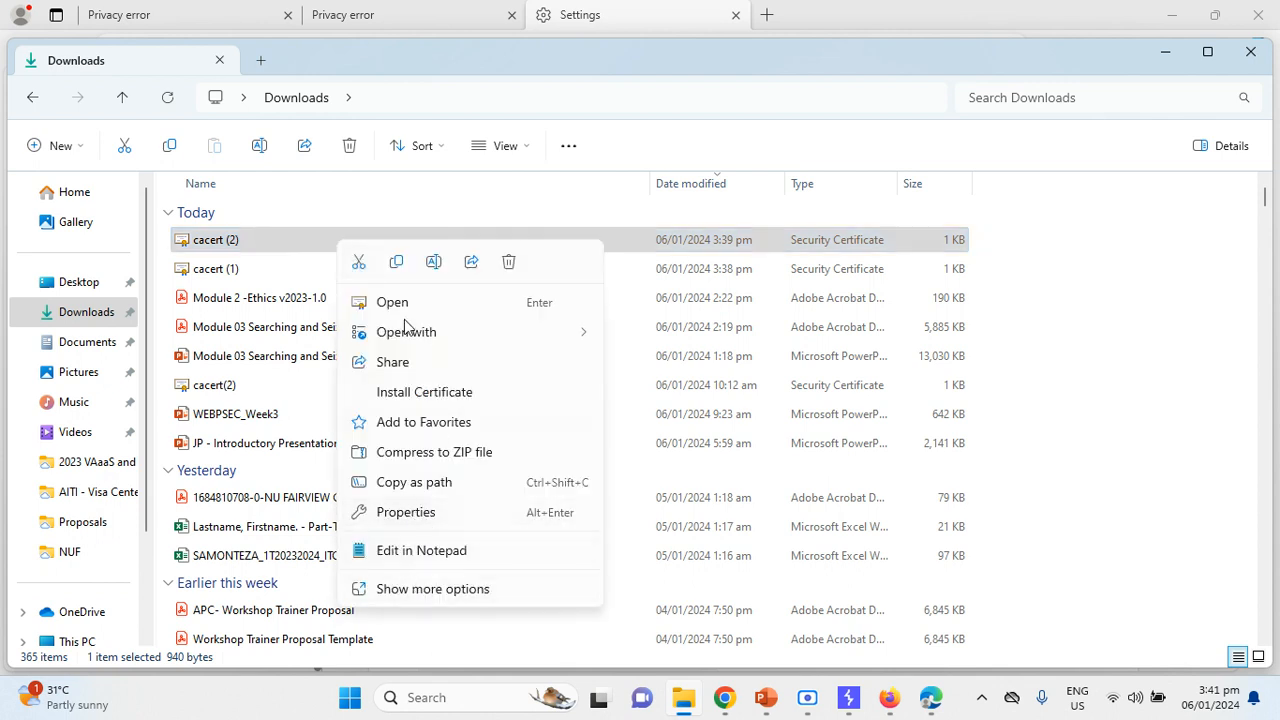
pyautogui.click(428, 270)
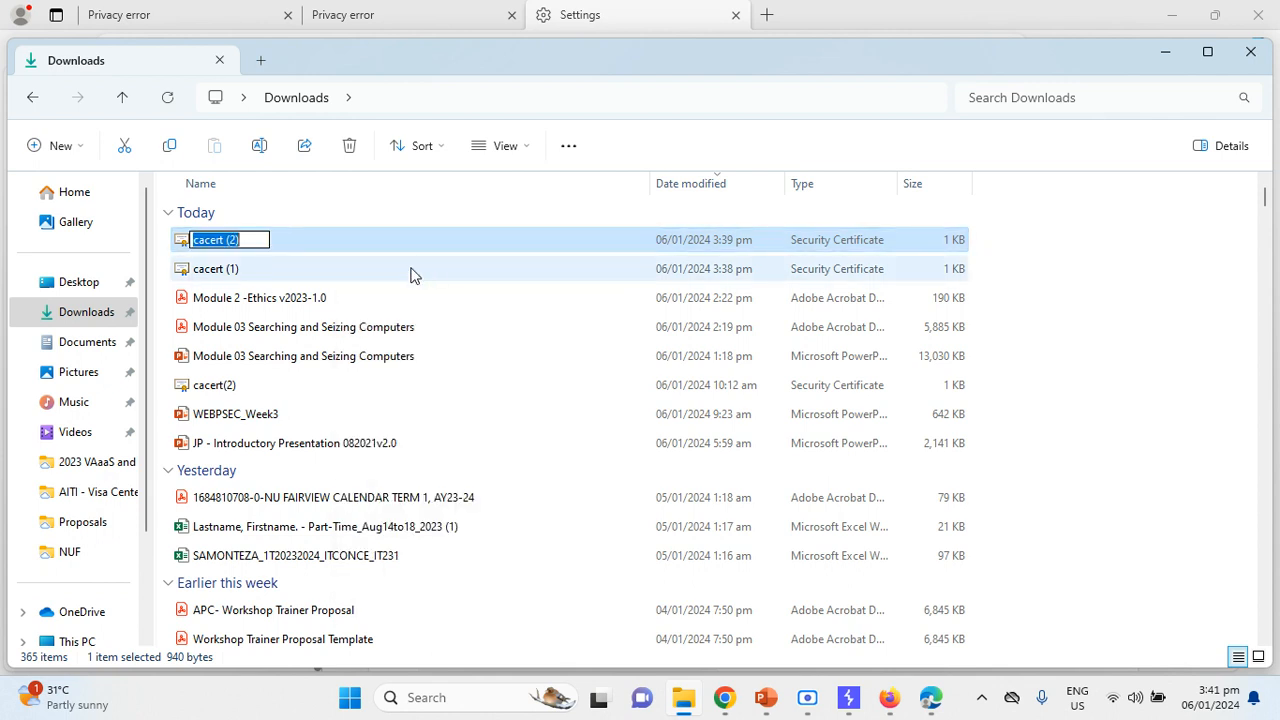
pyautogui.click(248, 272)
pyautogui.click(250, 414)
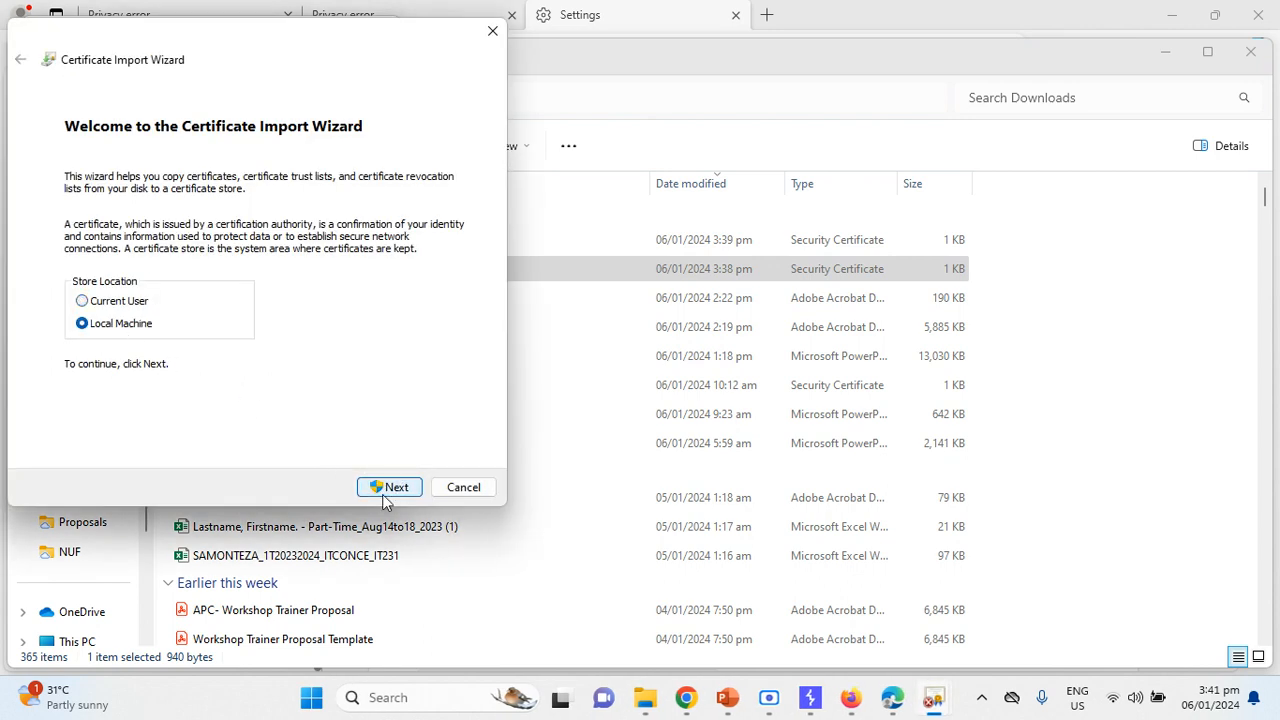
pyautogui.click(386, 489)
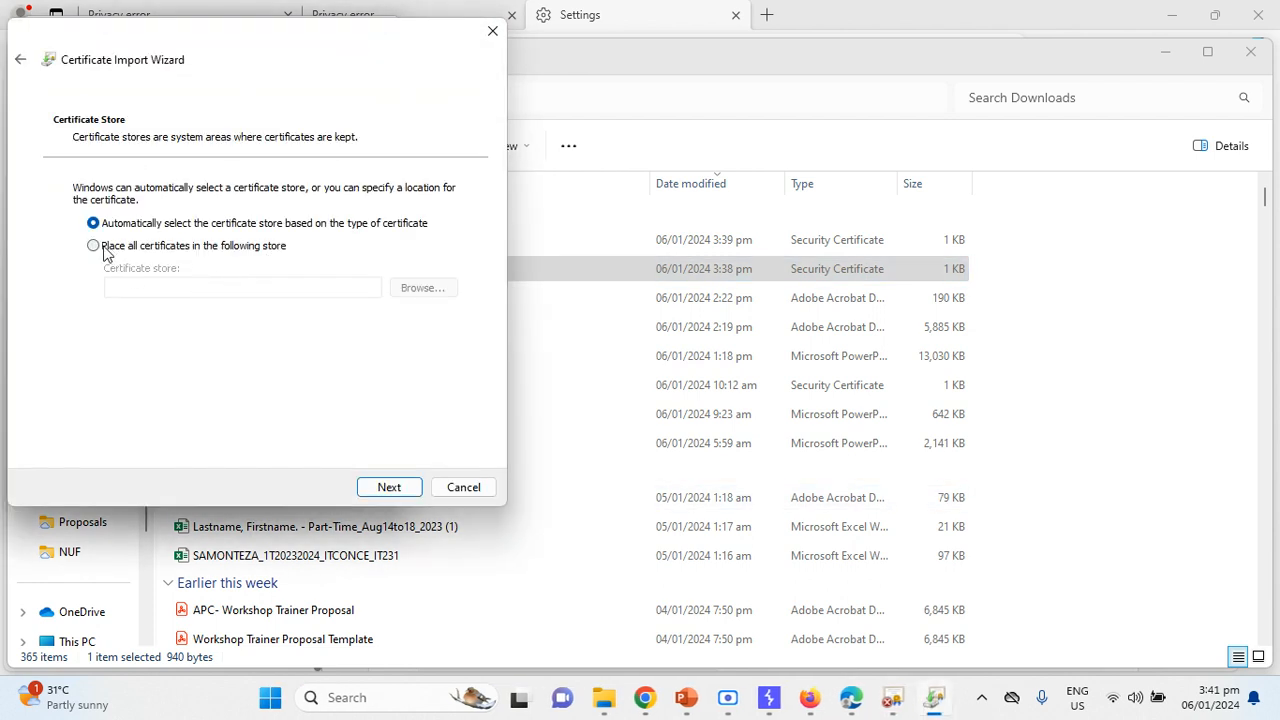
# - Place the certificate in the Trusted Root Certification Authorities store, finish the import and return to Edge
pyautogui.click(253, 246)
pyautogui.click(440, 295)
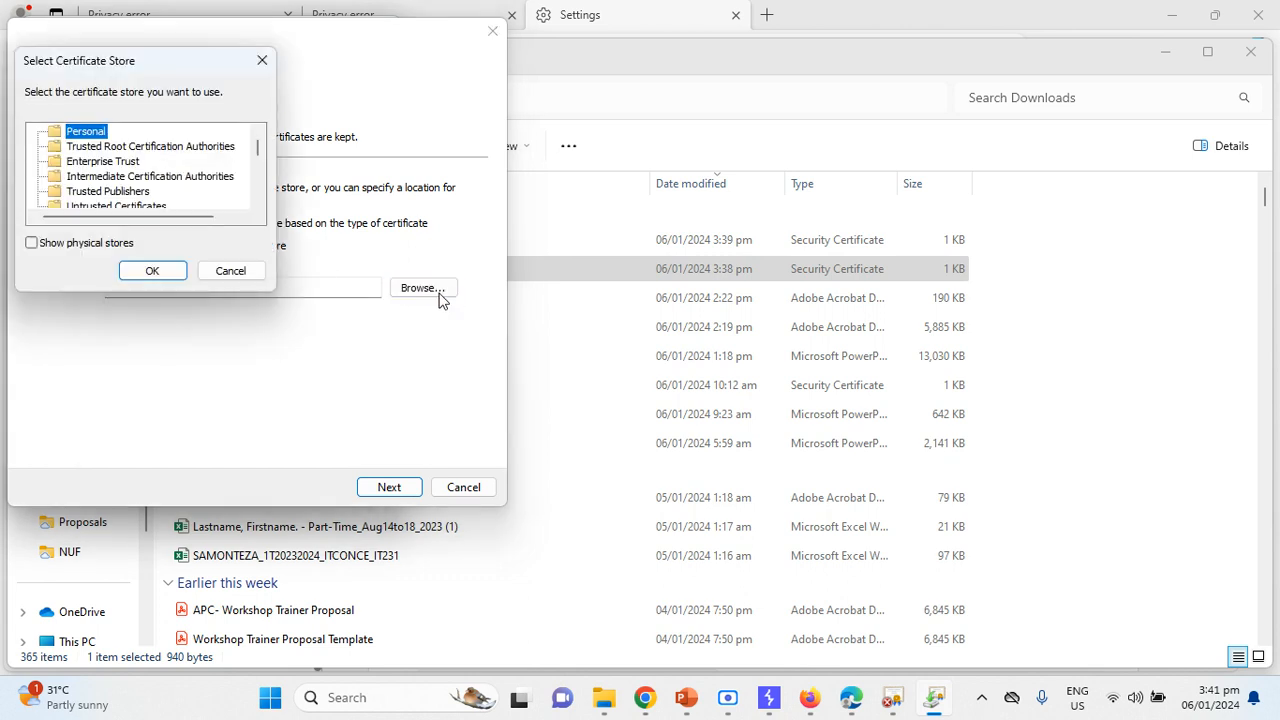
pyautogui.click(185, 147)
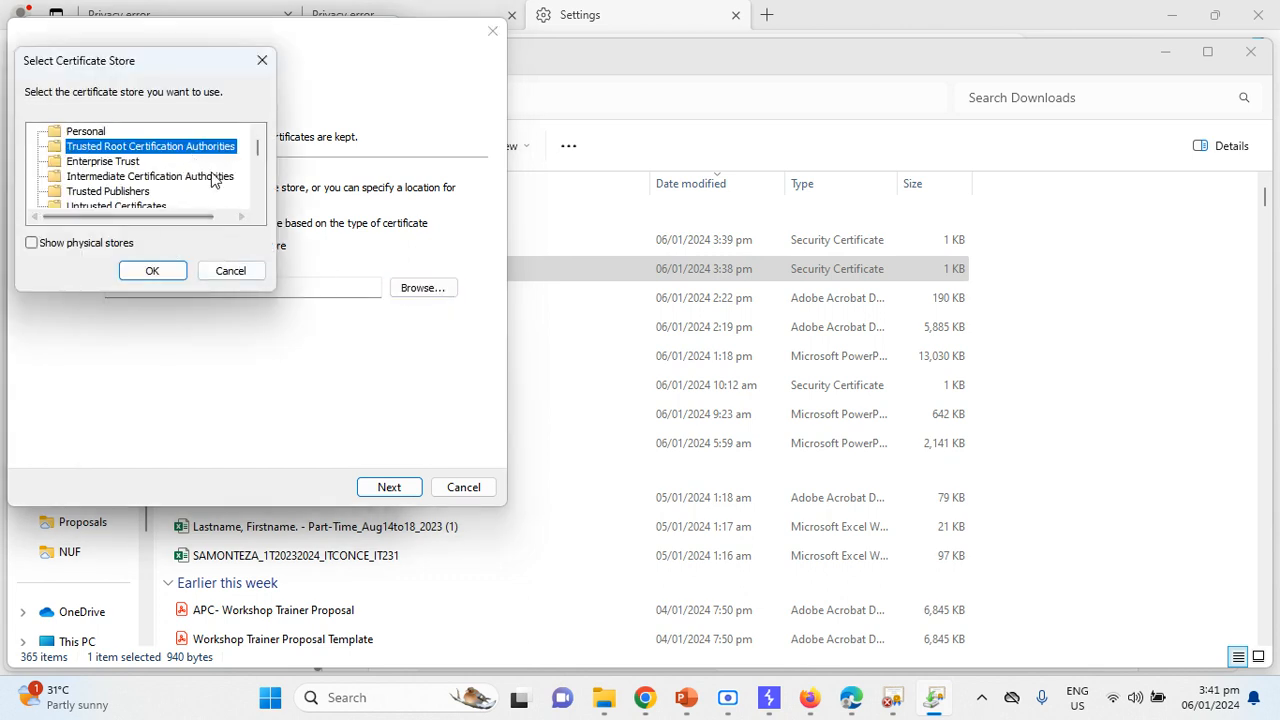
pyautogui.click(177, 277)
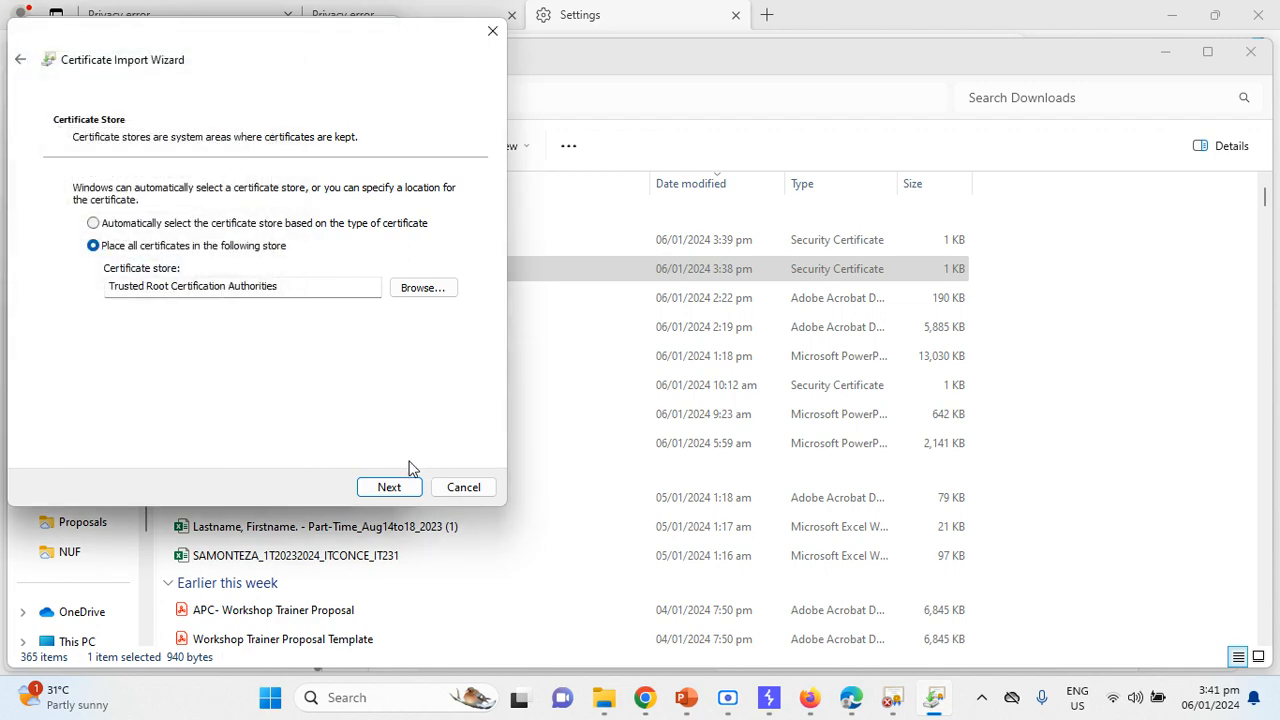
pyautogui.click(389, 487)
pyautogui.click(399, 489)
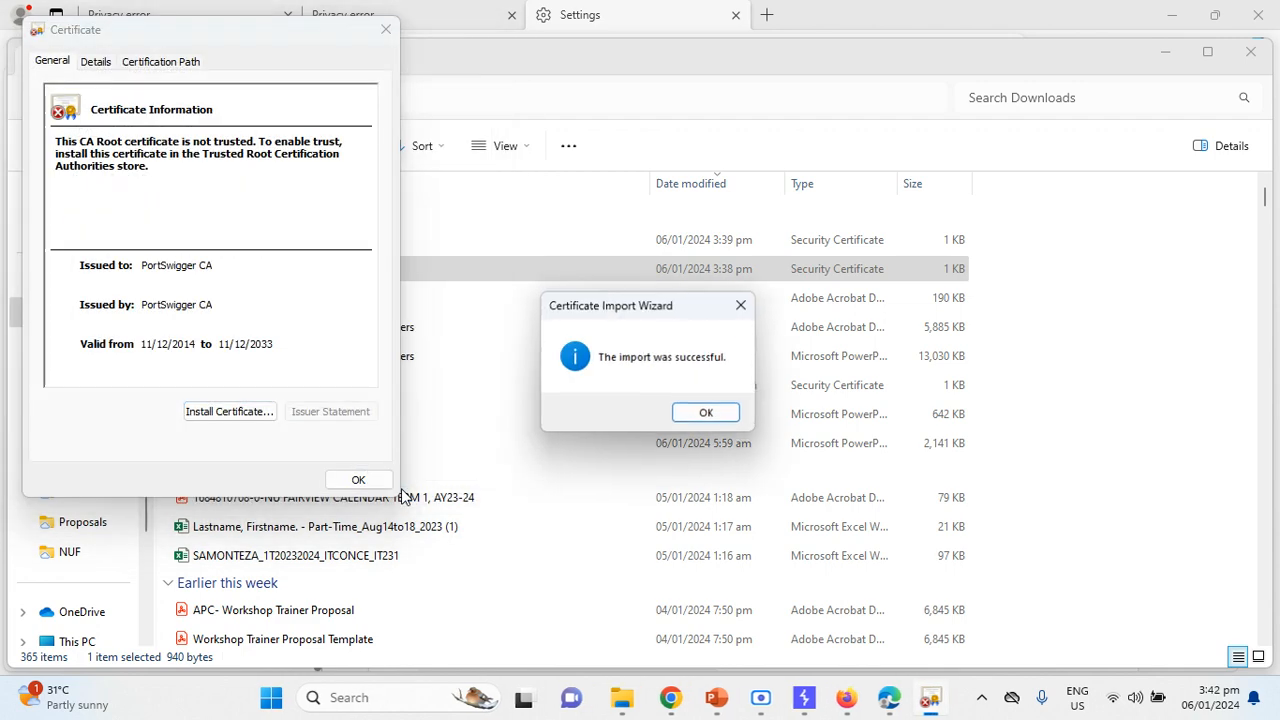
pyautogui.click(706, 413)
pyautogui.click(603, 20)
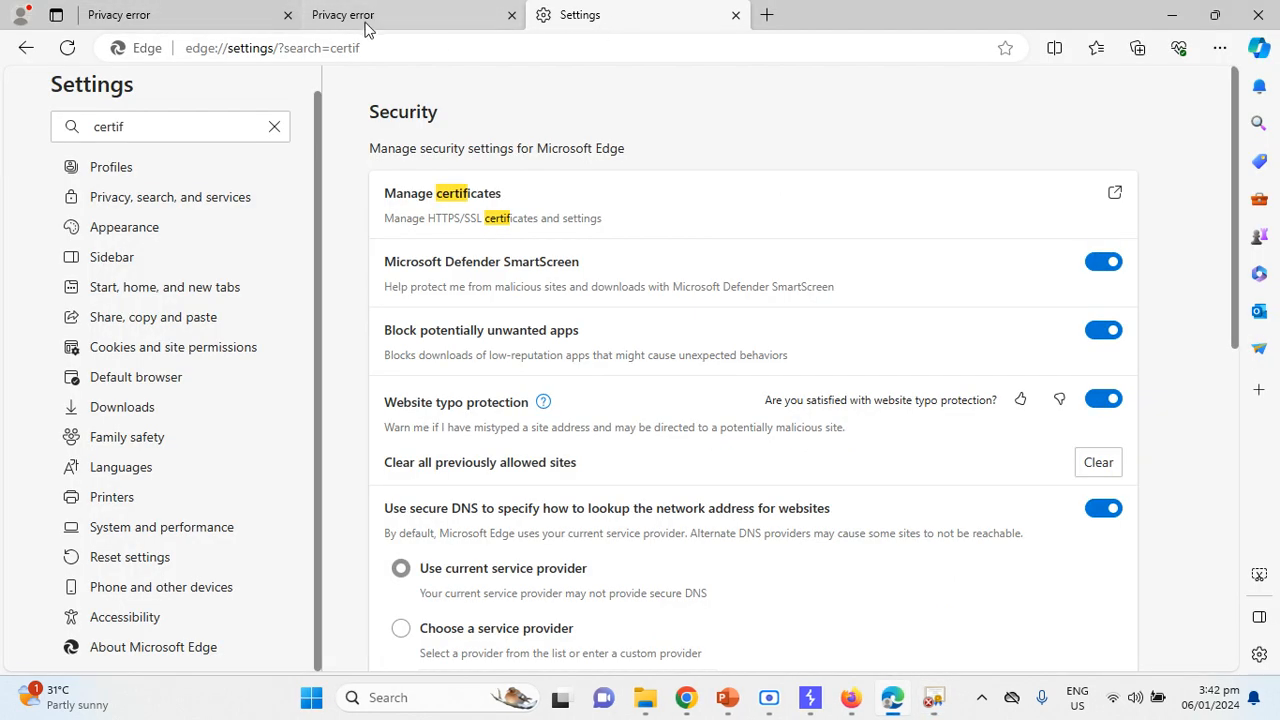
# - Try to load facebook,com in the second privacy error tab
pyautogui.click(355, 24)
pyautogui.click(343, 46)
pyautogui.write('facebook.com')
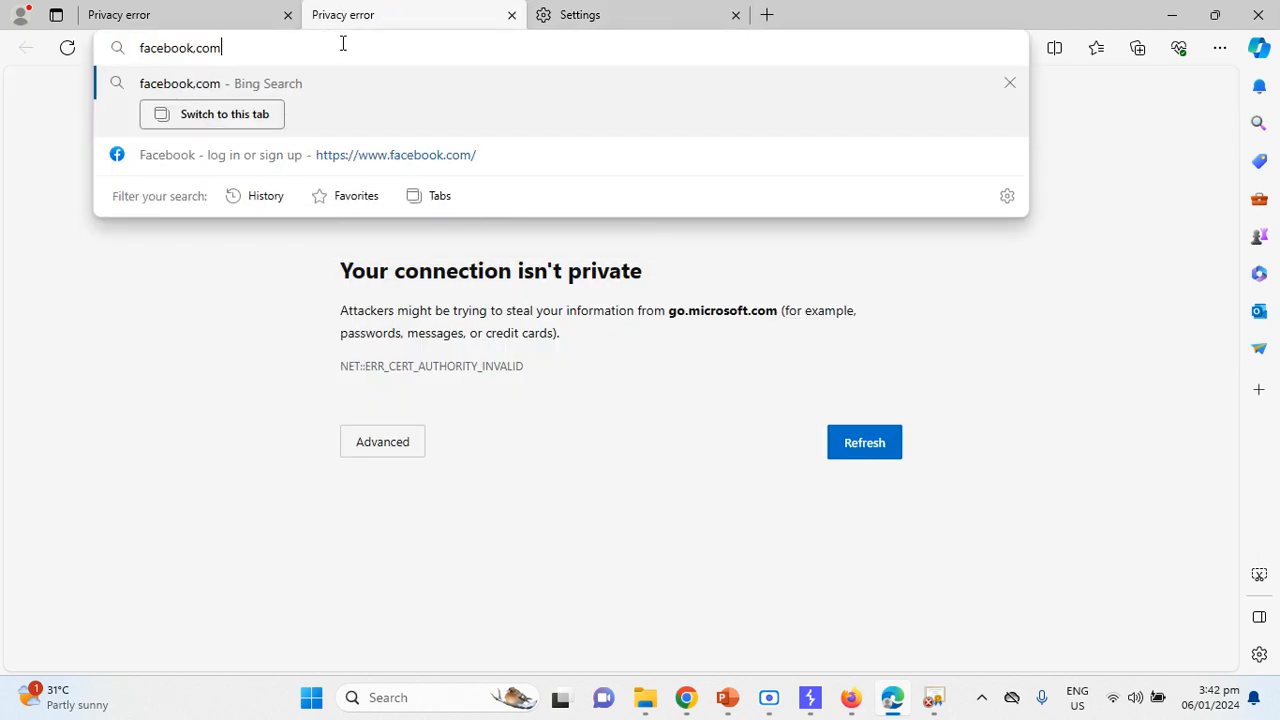
pyautogui.press('Return')
# - Try to load youtube.com in the first privacy error tab
pyautogui.click(230, 20)
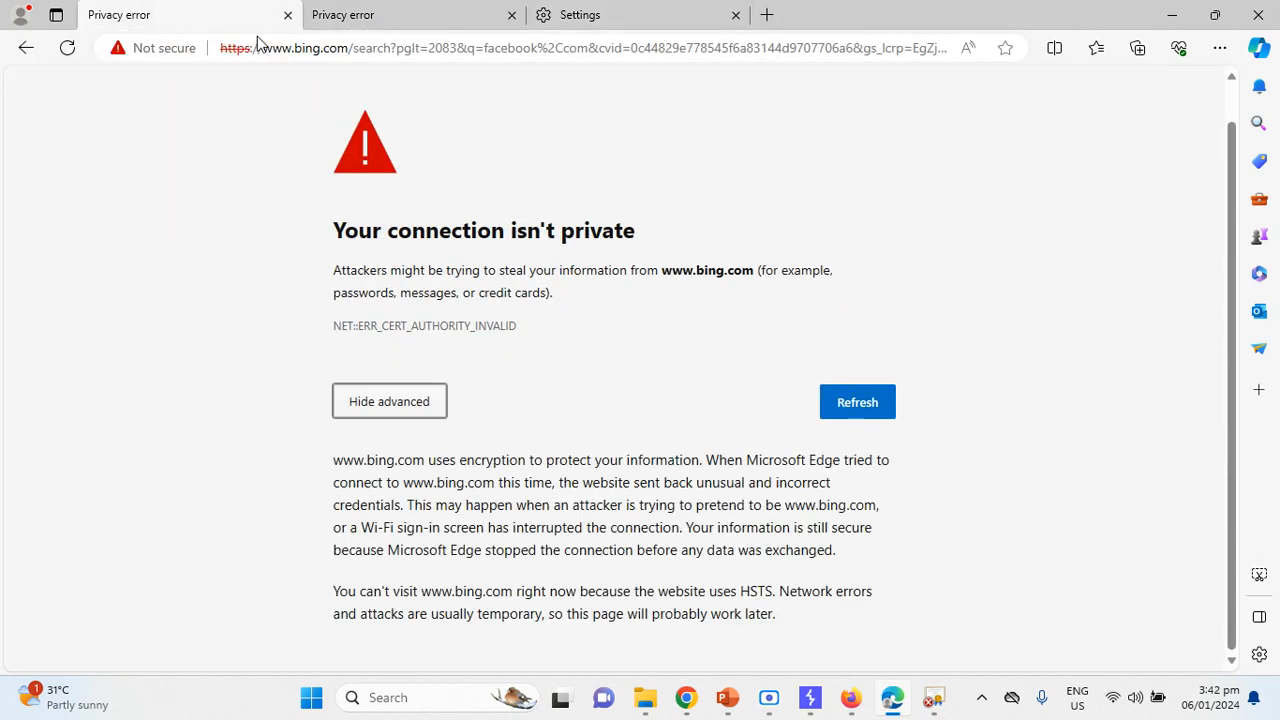
pyautogui.click(325, 57)
pyautogui.write('you')
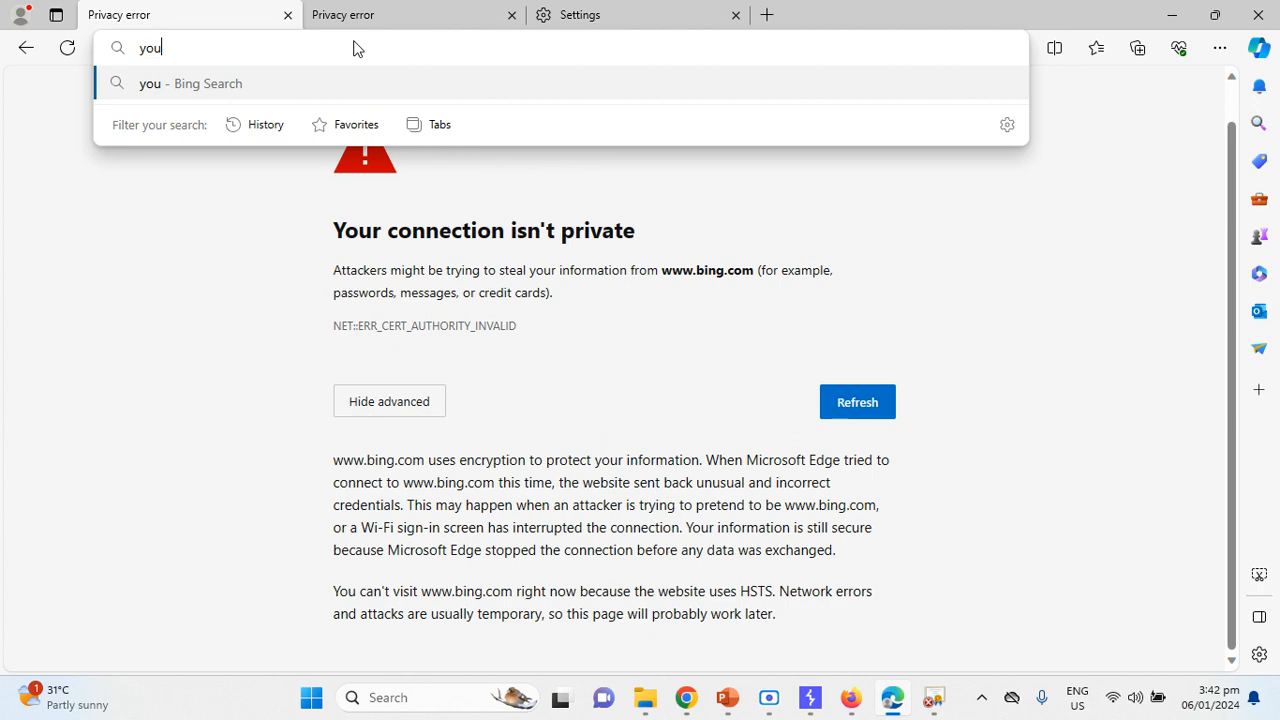
pyautogui.write('tube.')
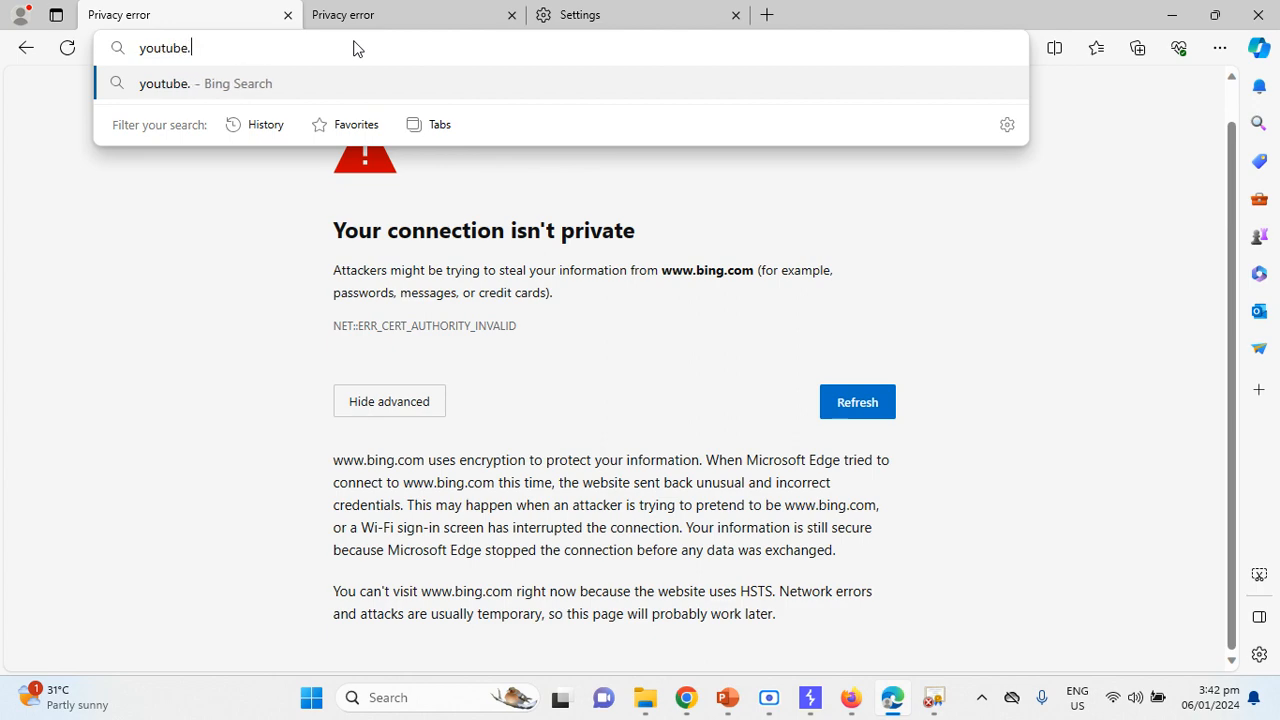
pyautogui.write('com')
pyautogui.press('Return')
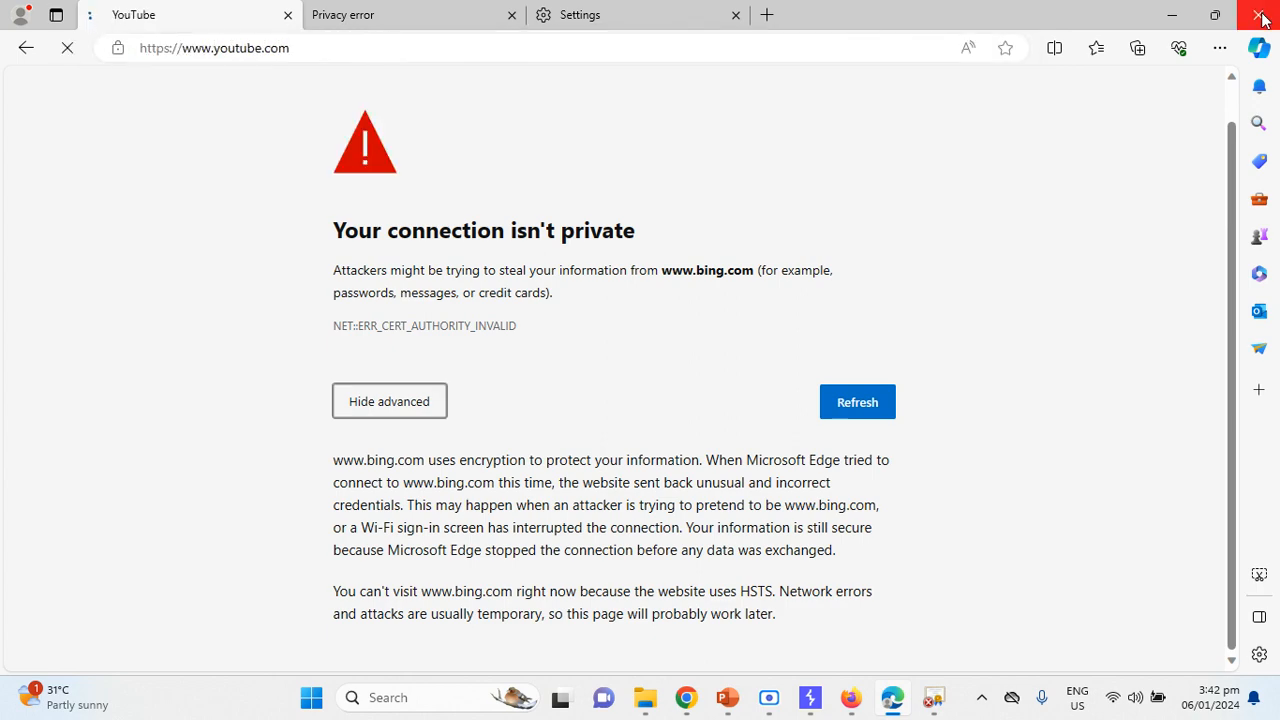
# - Restart Microsoft Edge, search Bing for facebook,com and open the Facebook login page from the results
pyautogui.click(1262, 20)
pyautogui.click(363, 481)
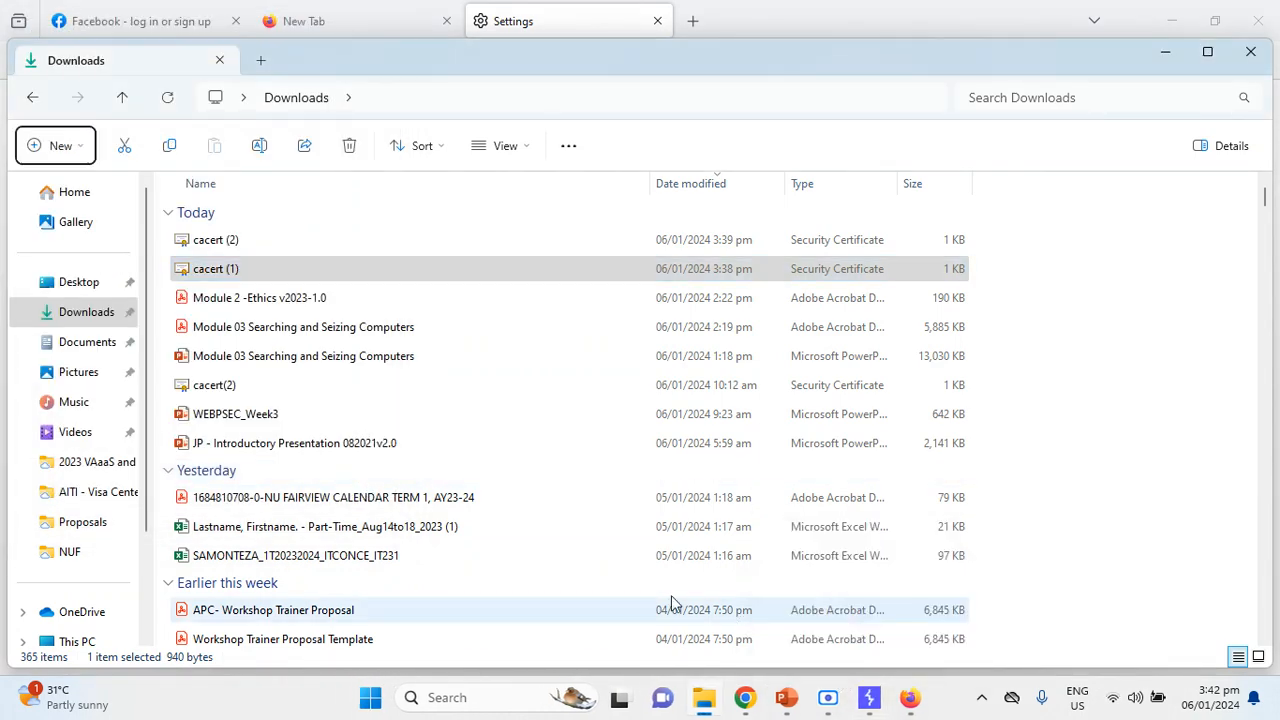
pyautogui.press('super')
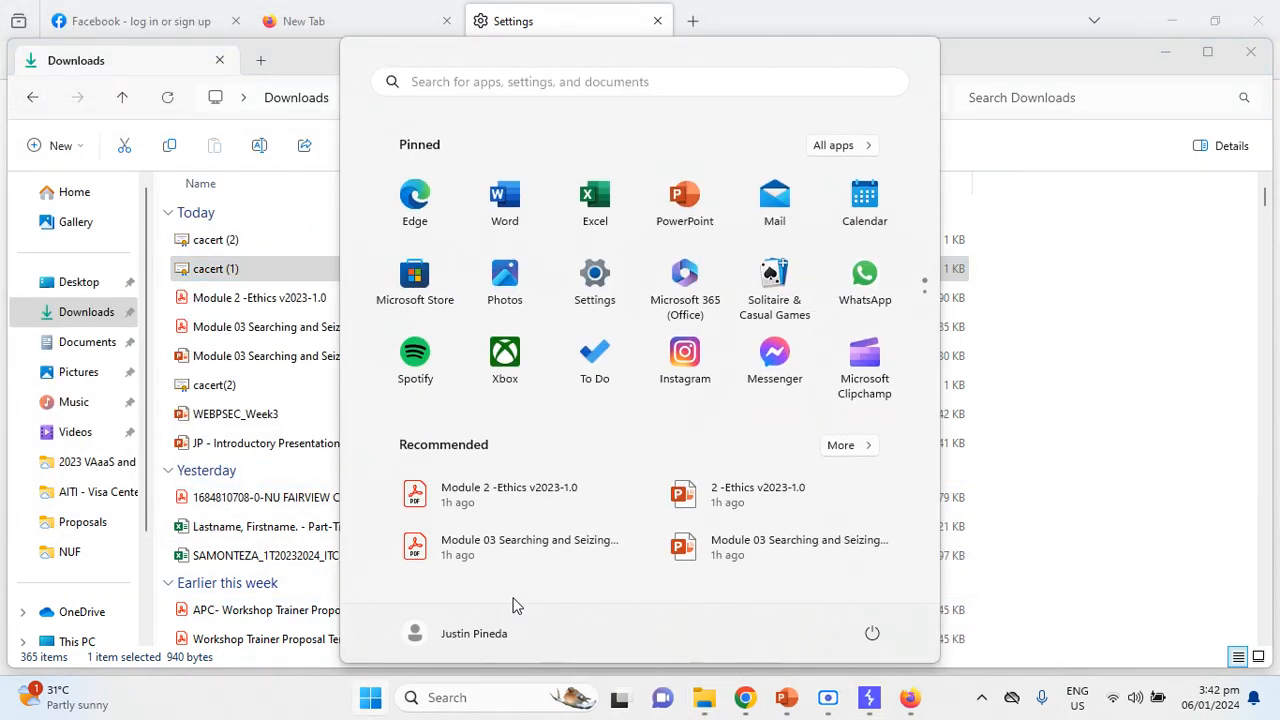
pyautogui.write('ed')
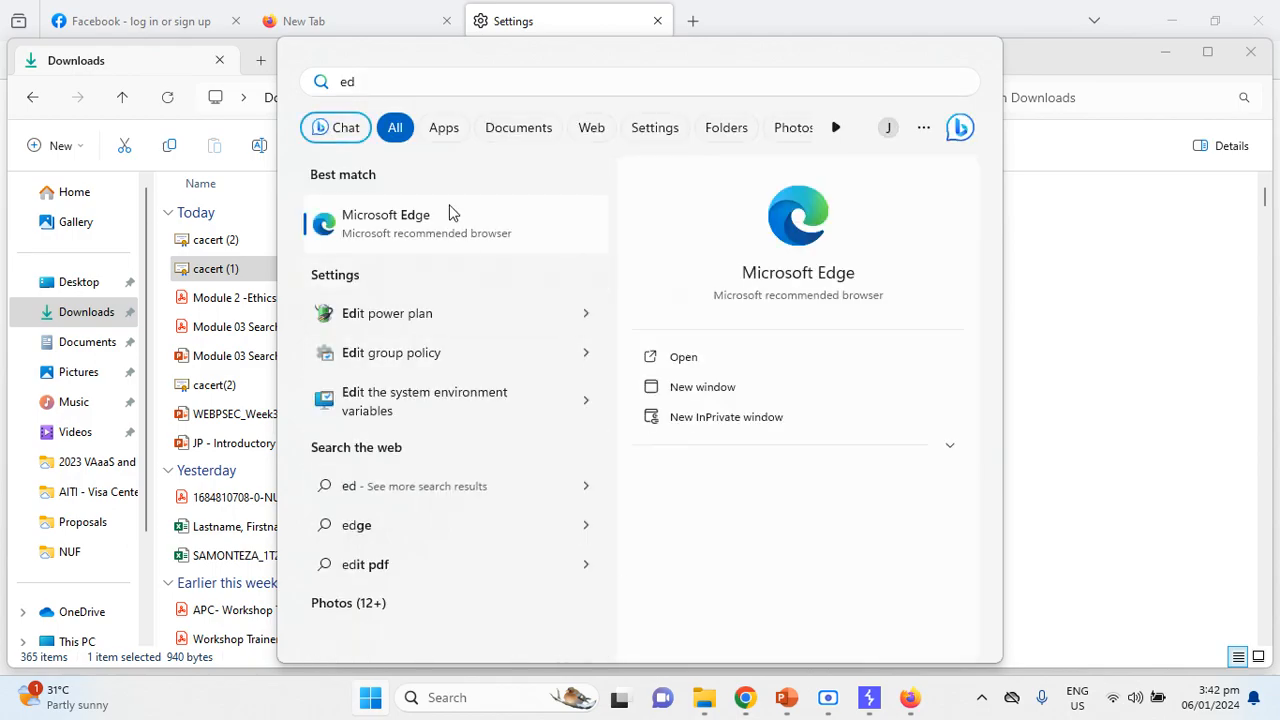
pyautogui.click(449, 213)
pyautogui.write('facebook.com')
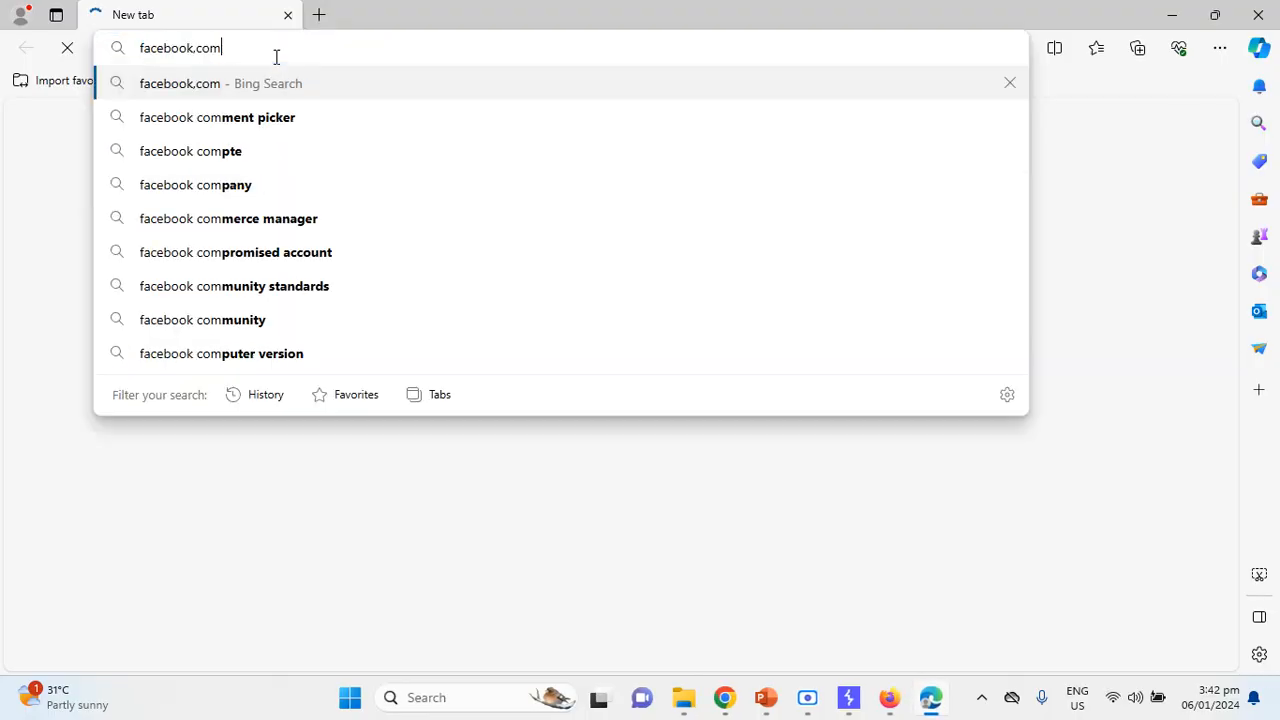
pyautogui.press('Return')
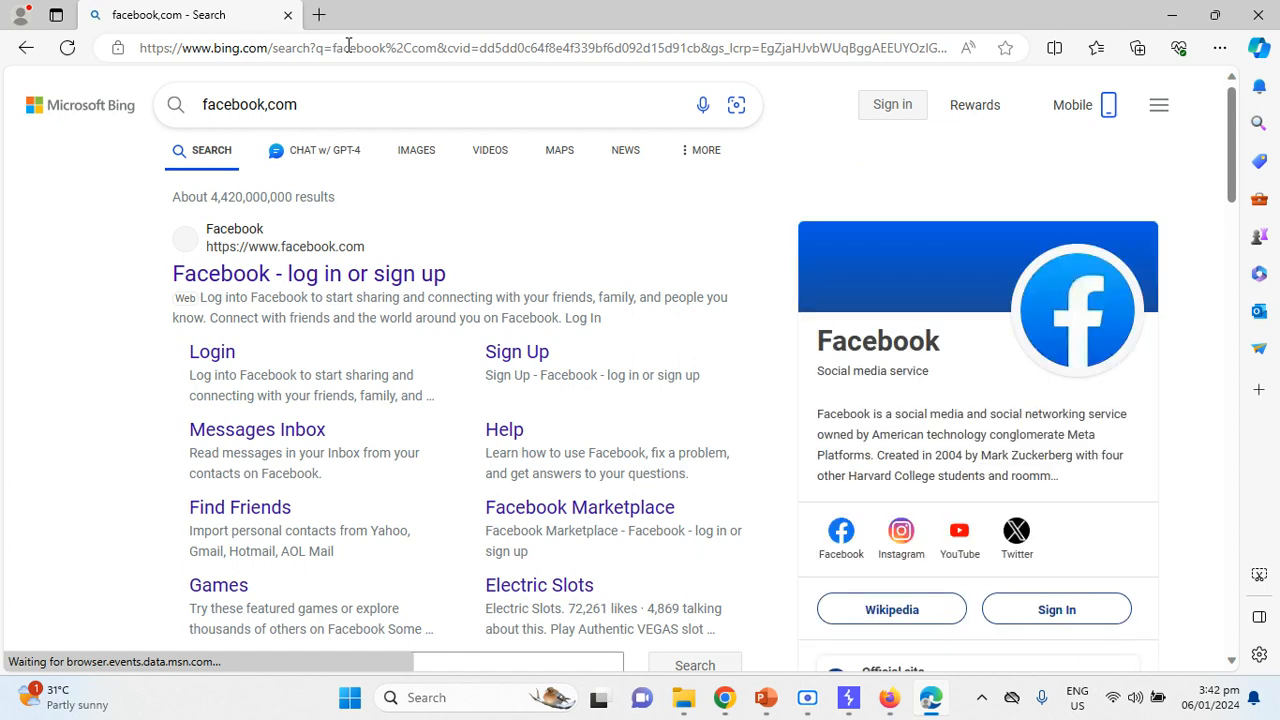
pyautogui.click(440, 273)
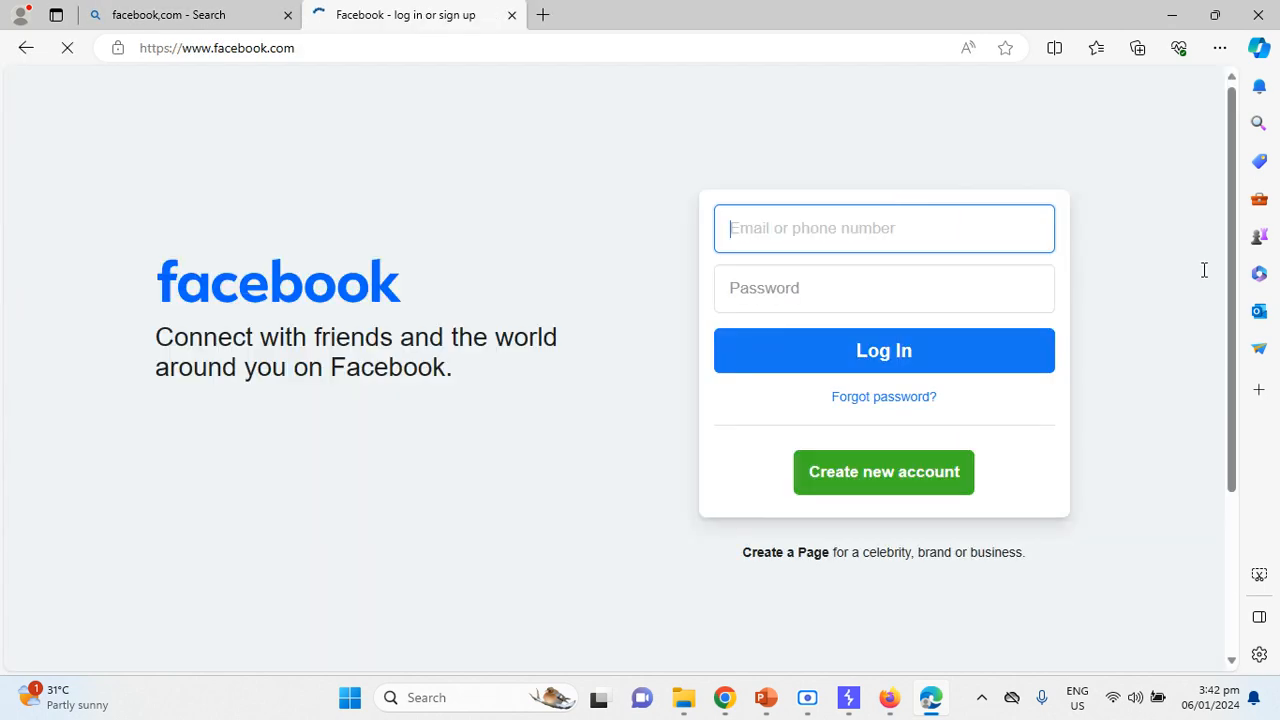
# - Check the Bing results and Facebook tabs, including the Facebook page's address
pyautogui.click(931, 711)
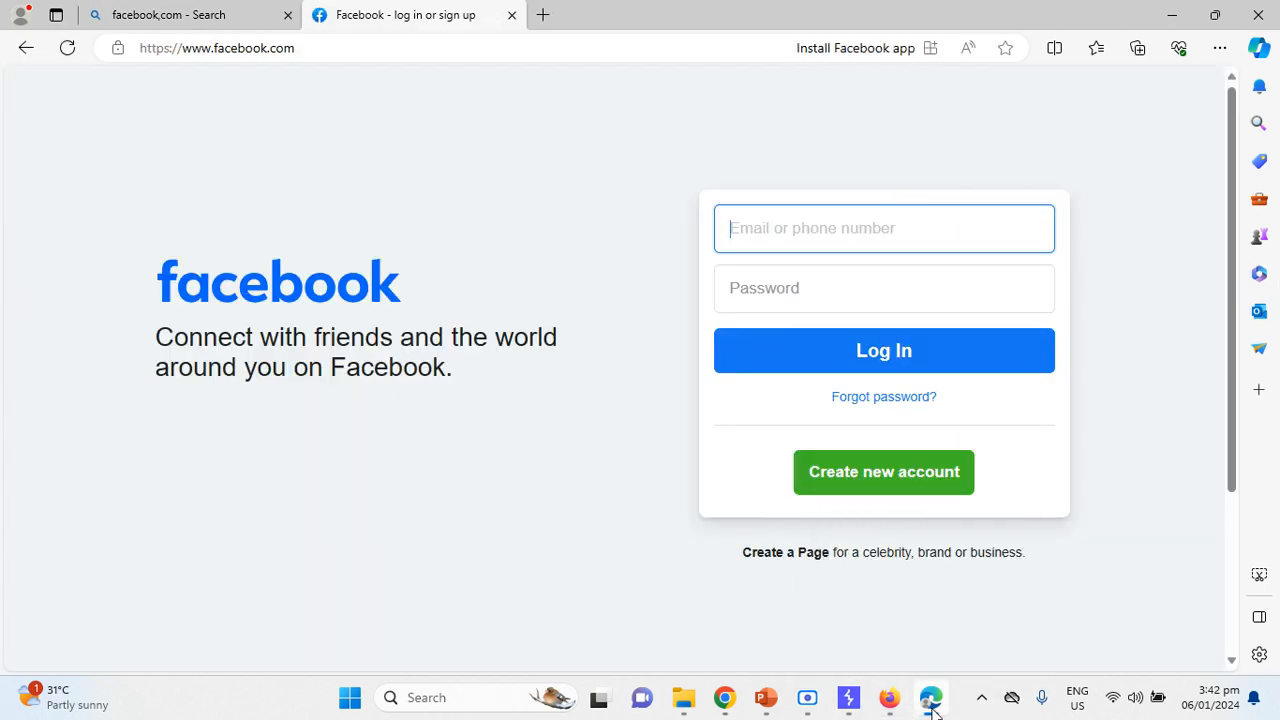
pyautogui.click(932, 712)
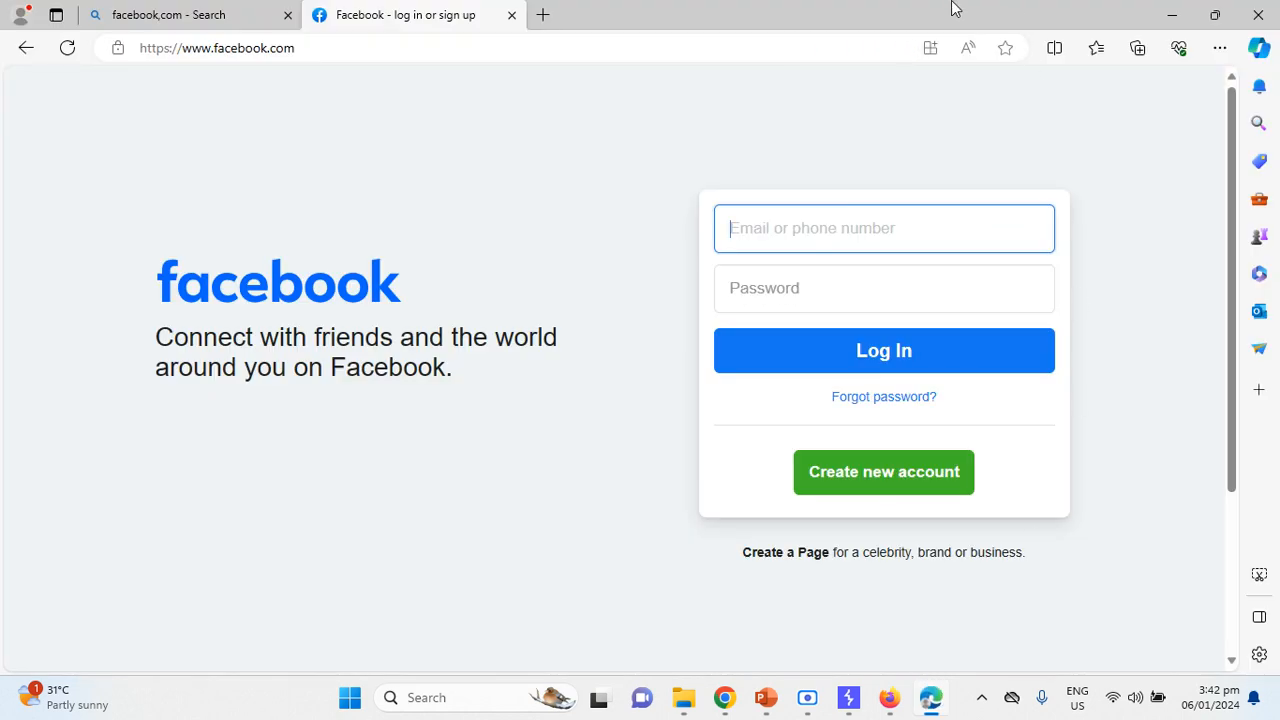
pyautogui.click(166, 12)
pyautogui.click(337, 14)
pyautogui.click(170, 14)
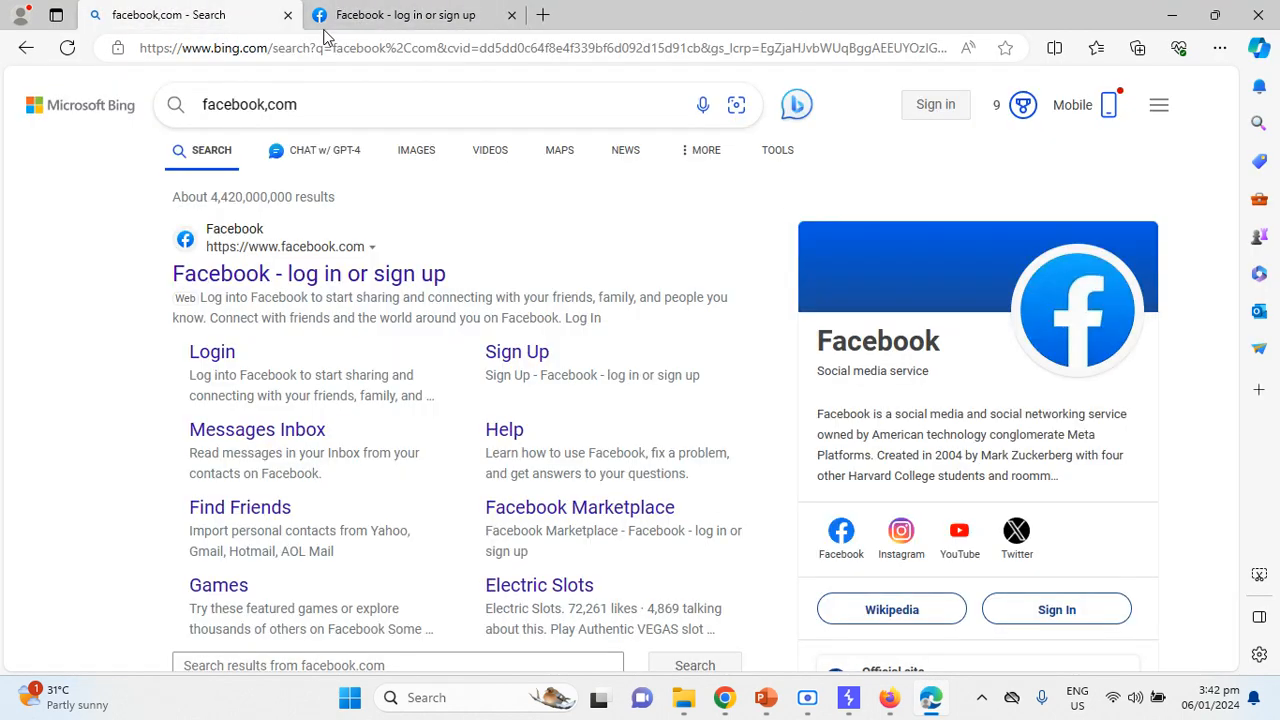
pyautogui.click(362, 16)
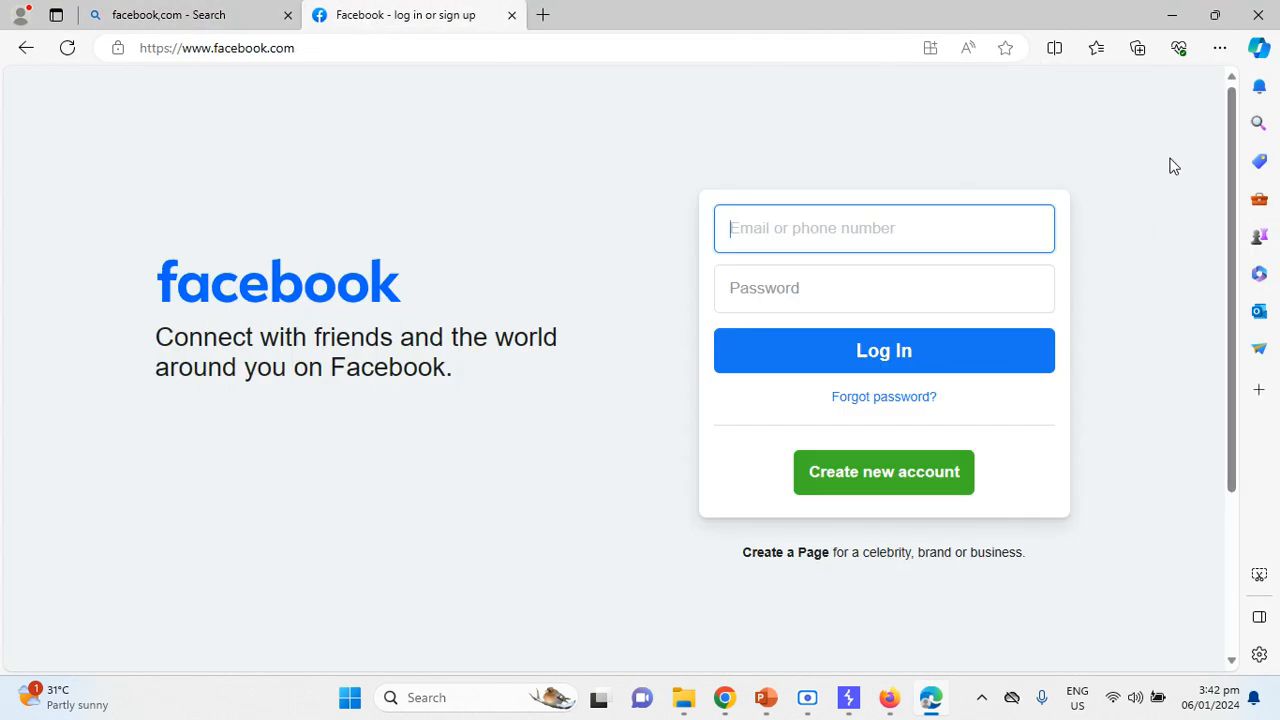
pyautogui.click(381, 55)
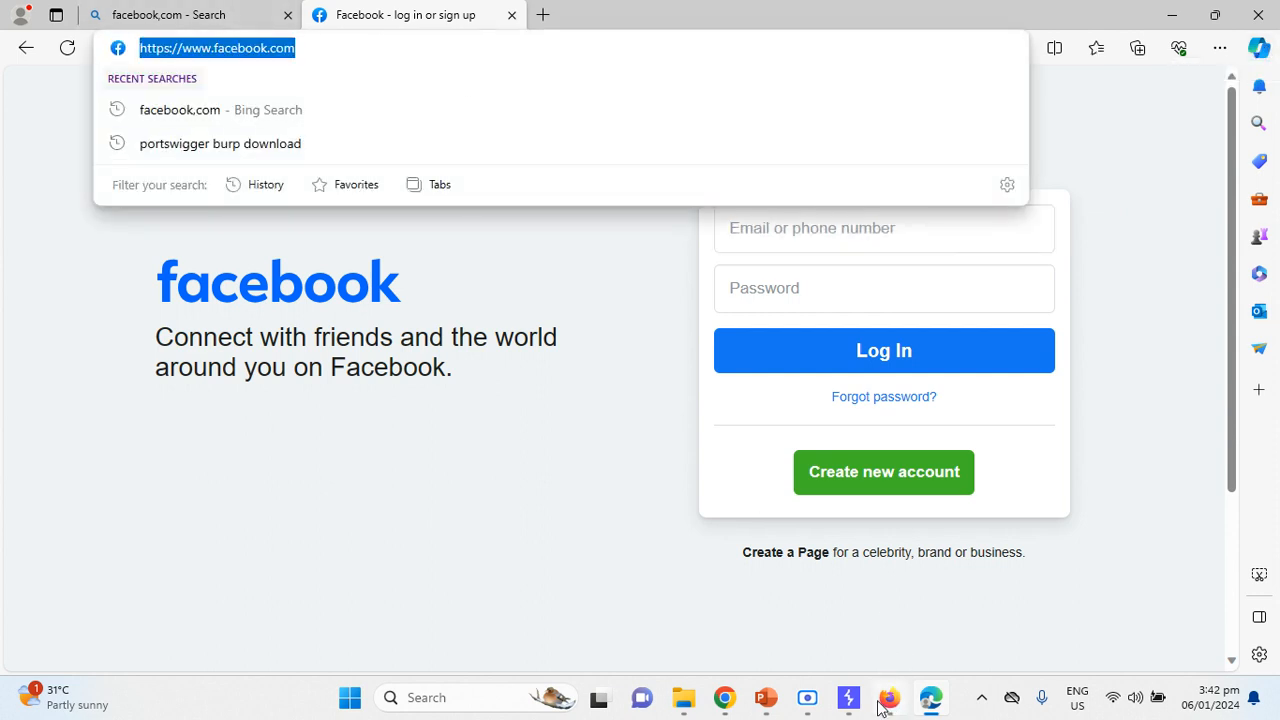
# - Switch to Burp Suite and look through the hosts in the Target site map
pyautogui.click(848, 697)
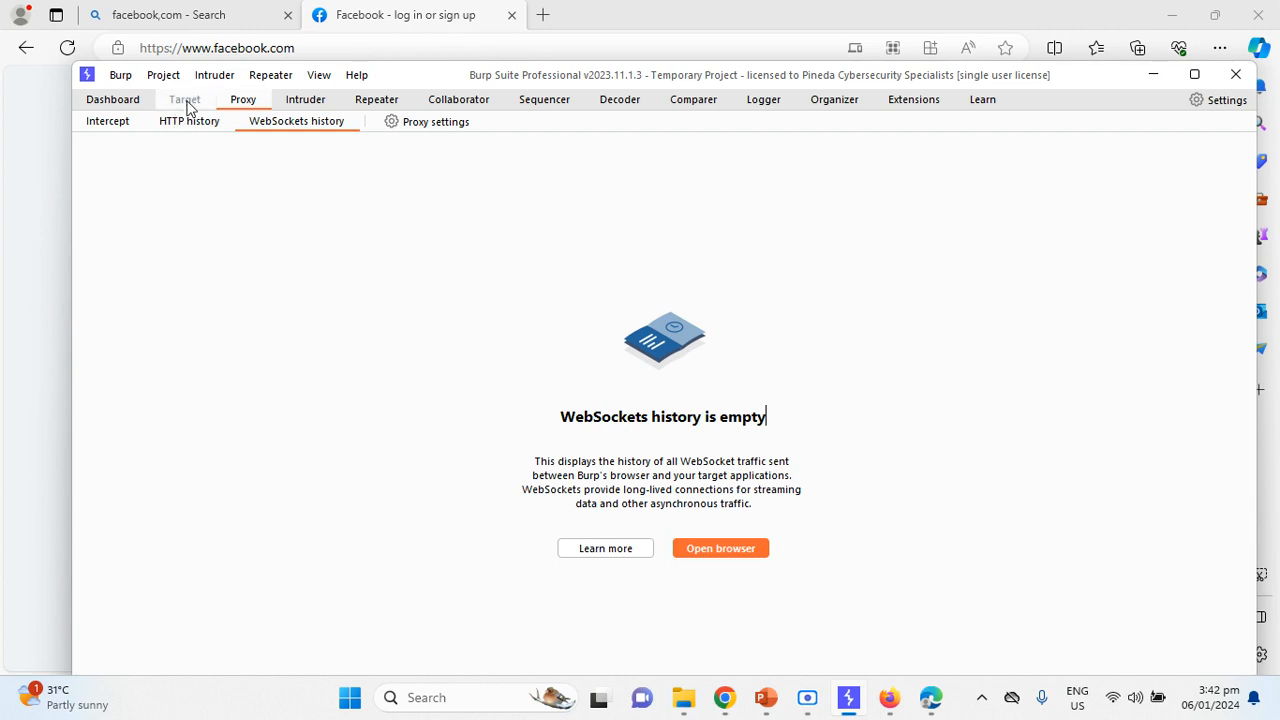
pyautogui.click(185, 100)
pyautogui.scroll(-3, 200, 400)
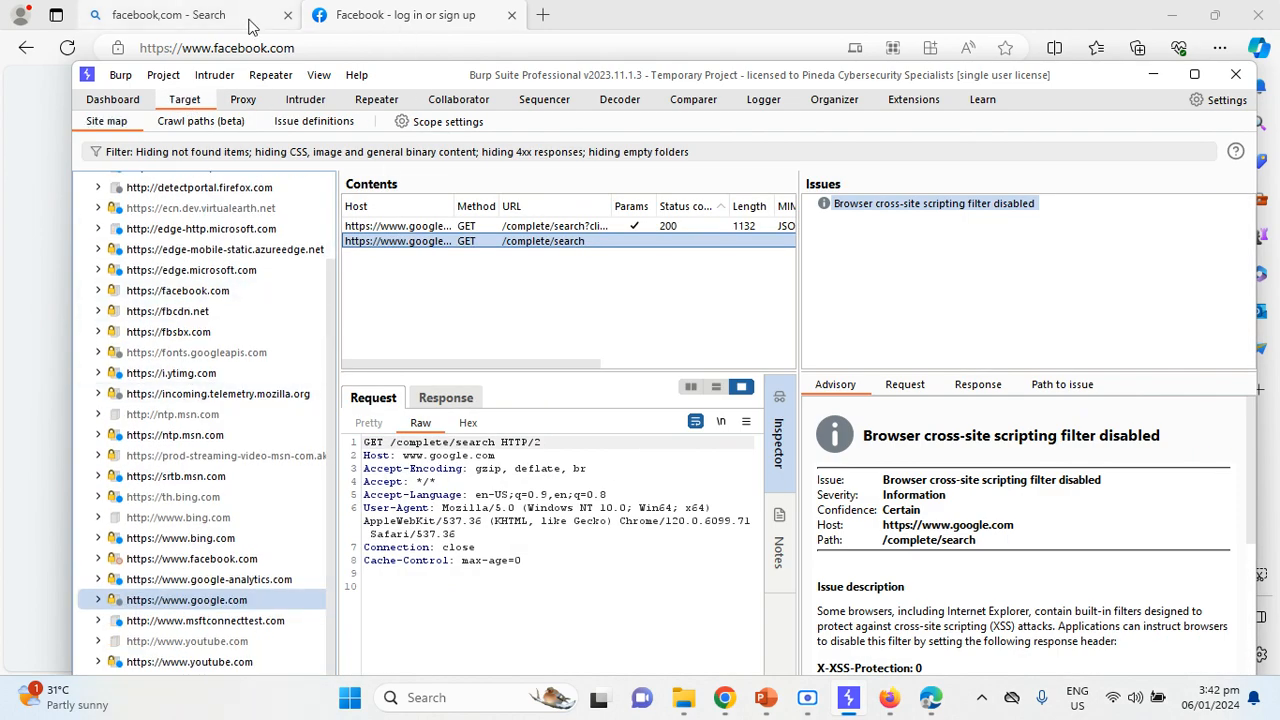
# - Return to Edge and load youtube.com in a new tab
pyautogui.click(543, 16)
pyautogui.write('youtube.com')
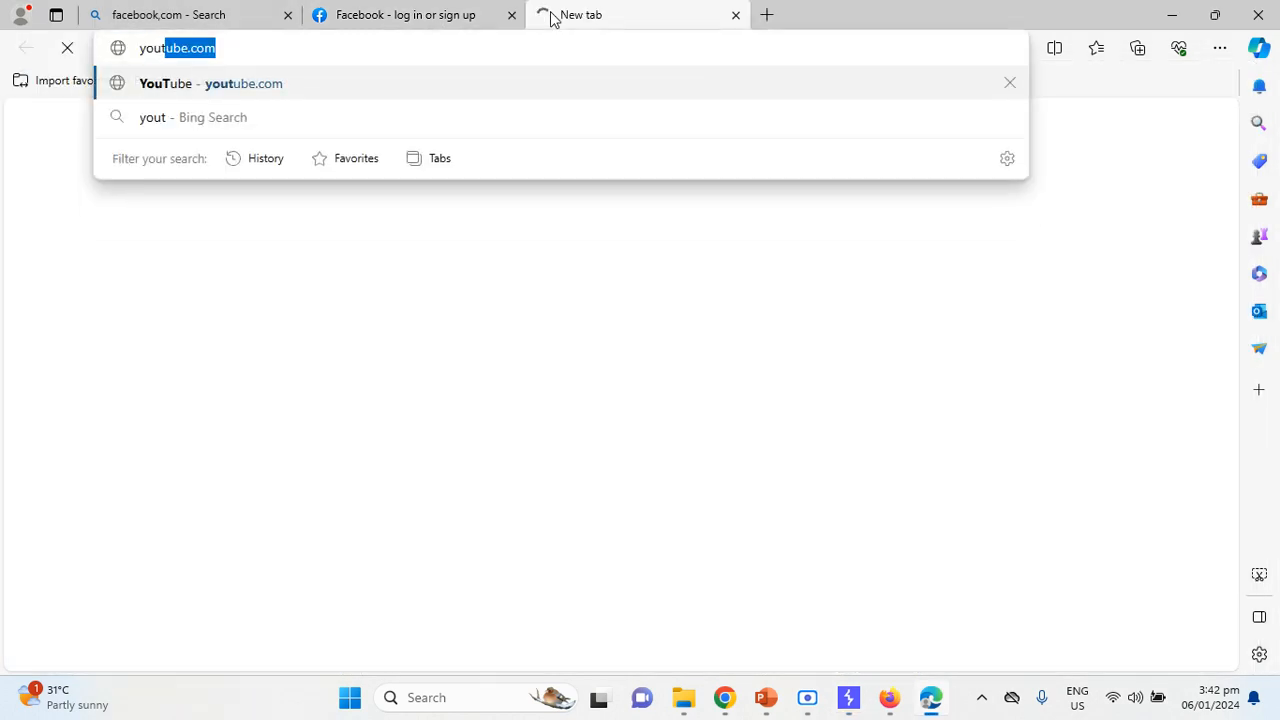
pyautogui.press('Return')
pyautogui.scroll(-3, 680, 371)
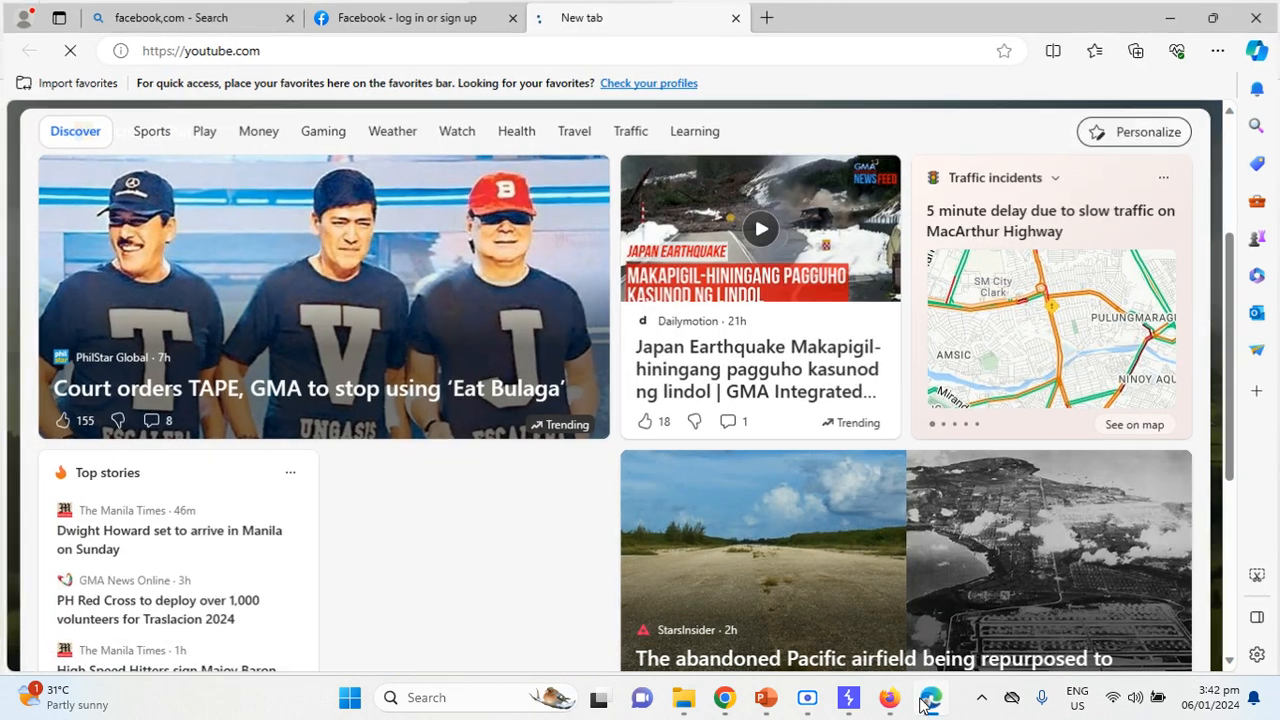
pyautogui.click(924, 702)
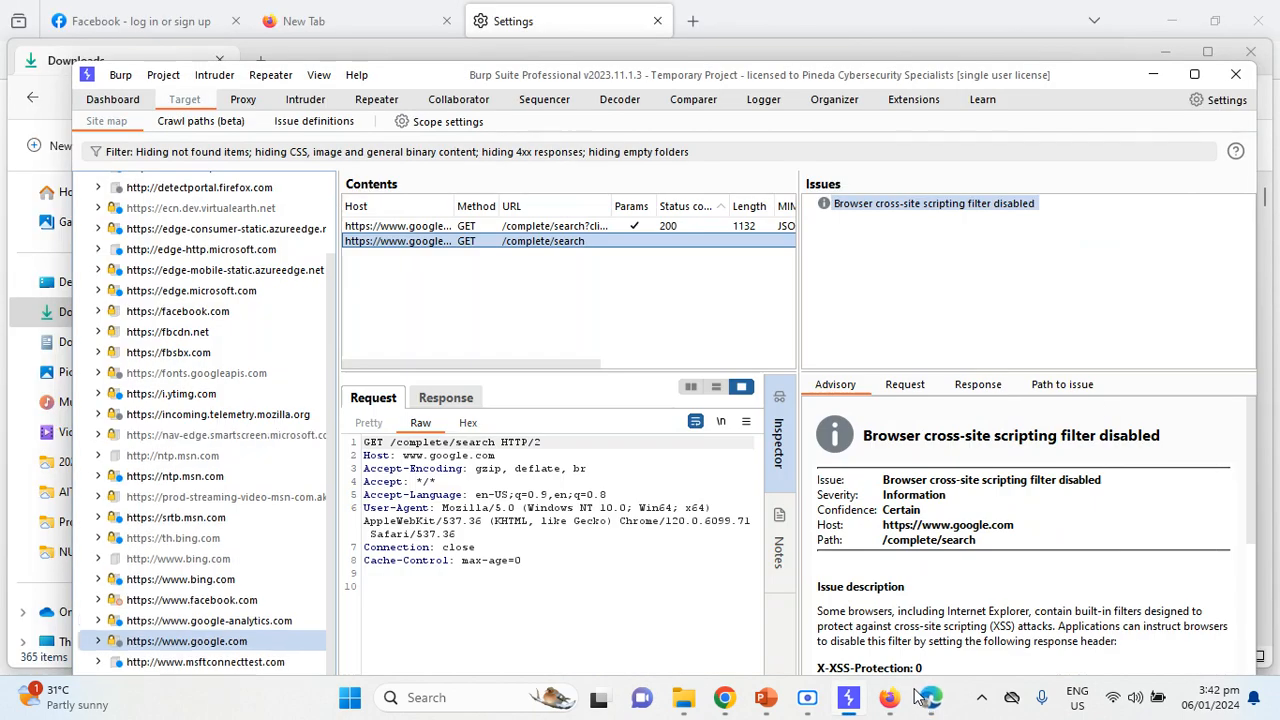
pyautogui.scroll(-3, 220, 612)
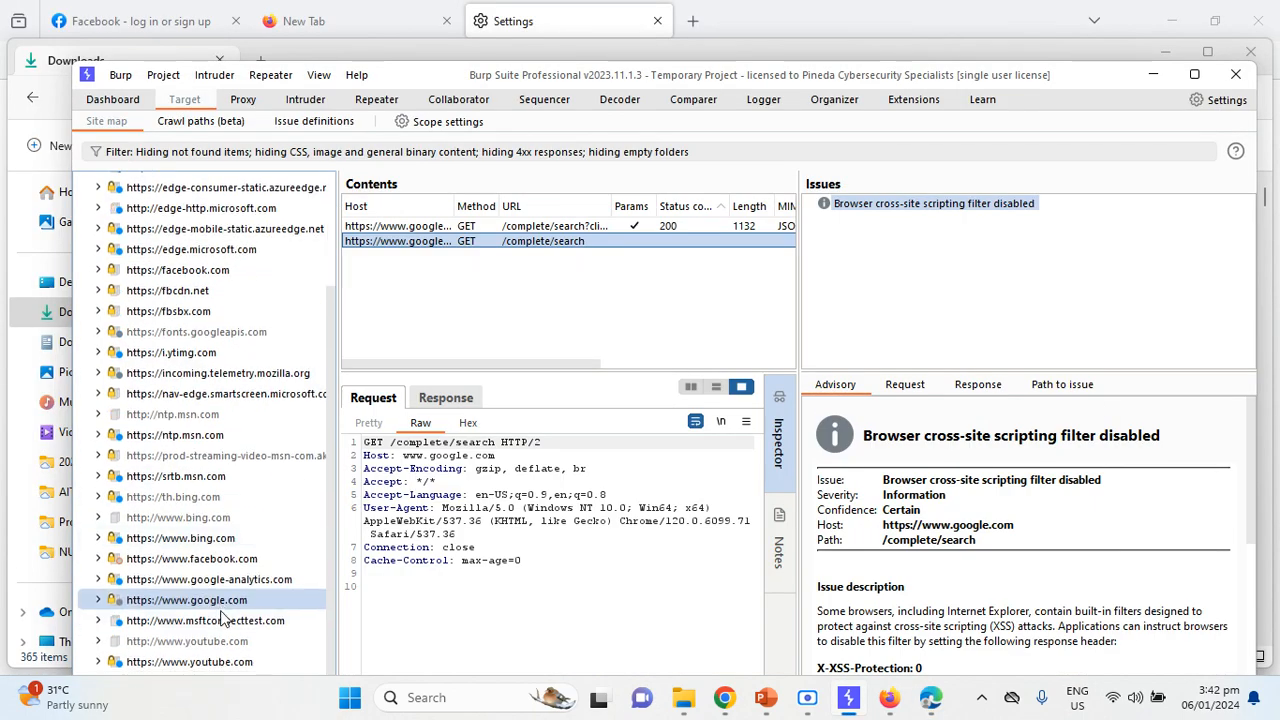
pyautogui.click(226, 663)
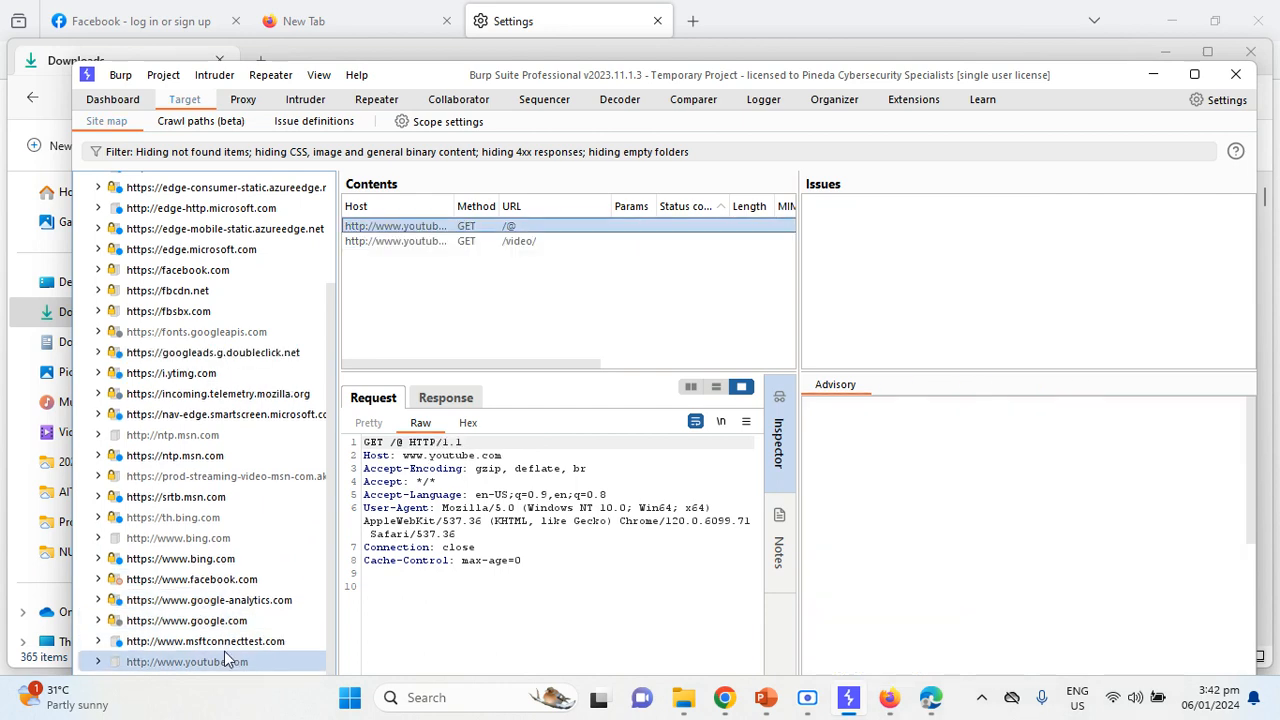
pyautogui.click(232, 641)
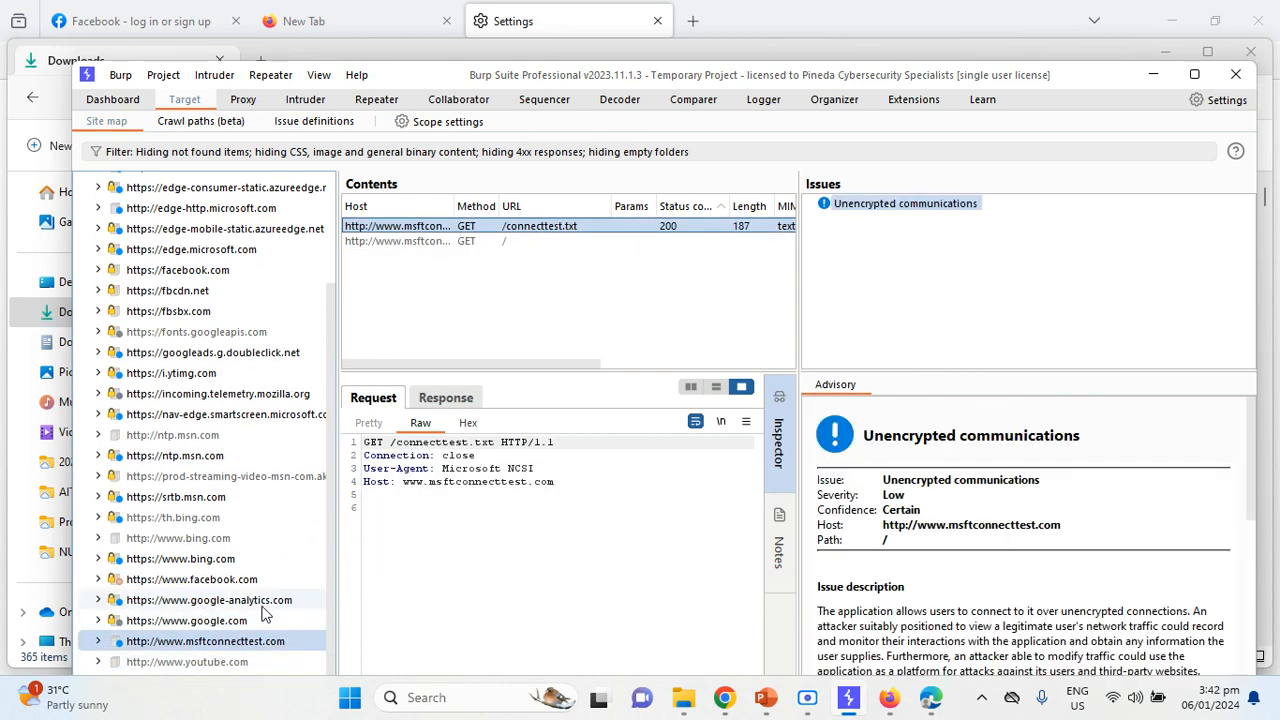
pyautogui.moveTo(908, 78); pyautogui.dragTo(783, 80)
pyautogui.click(1033, 74)
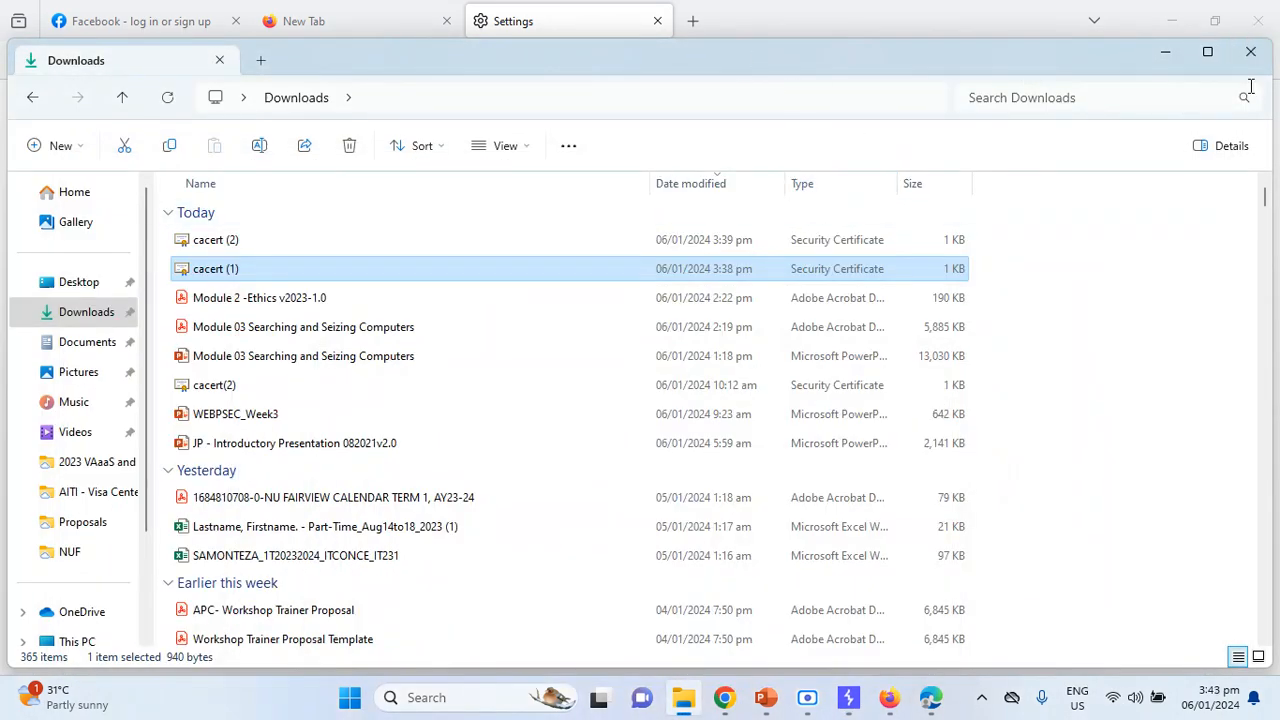
pyautogui.click(1165, 57)
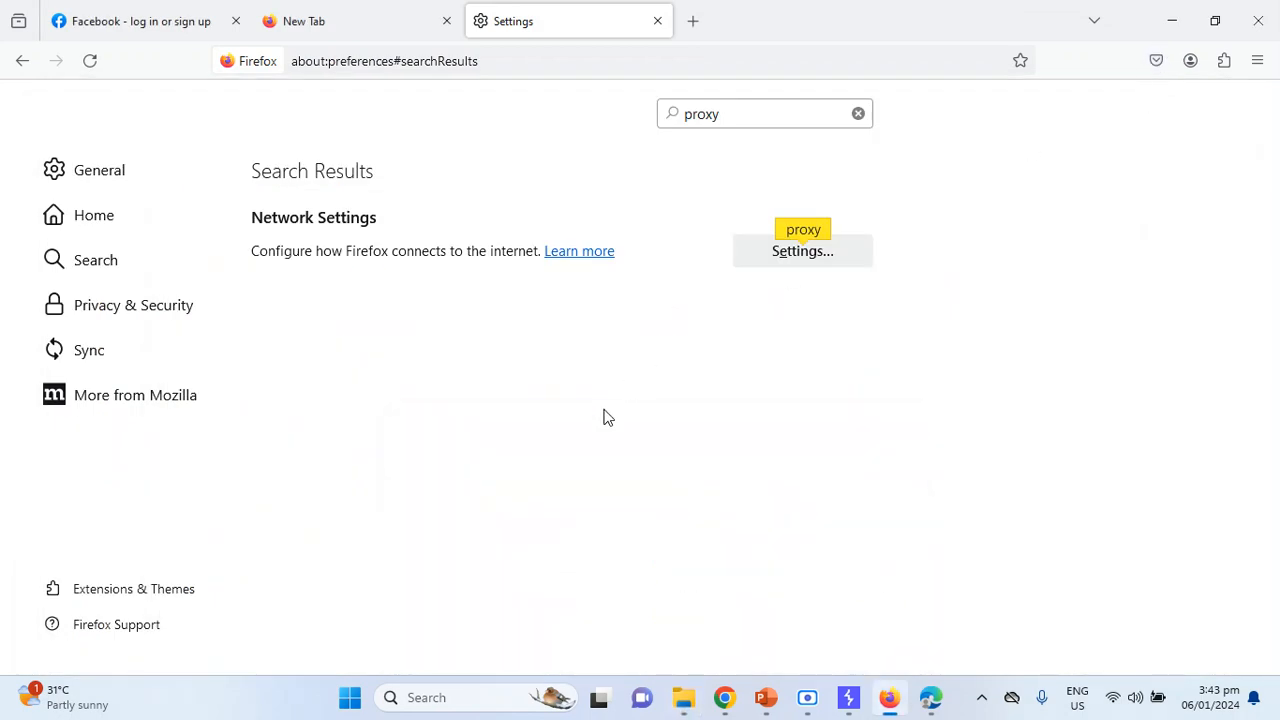
# - Return to Edge and check how the Facebook and YouTube pages have loaded
pyautogui.click(930, 697)
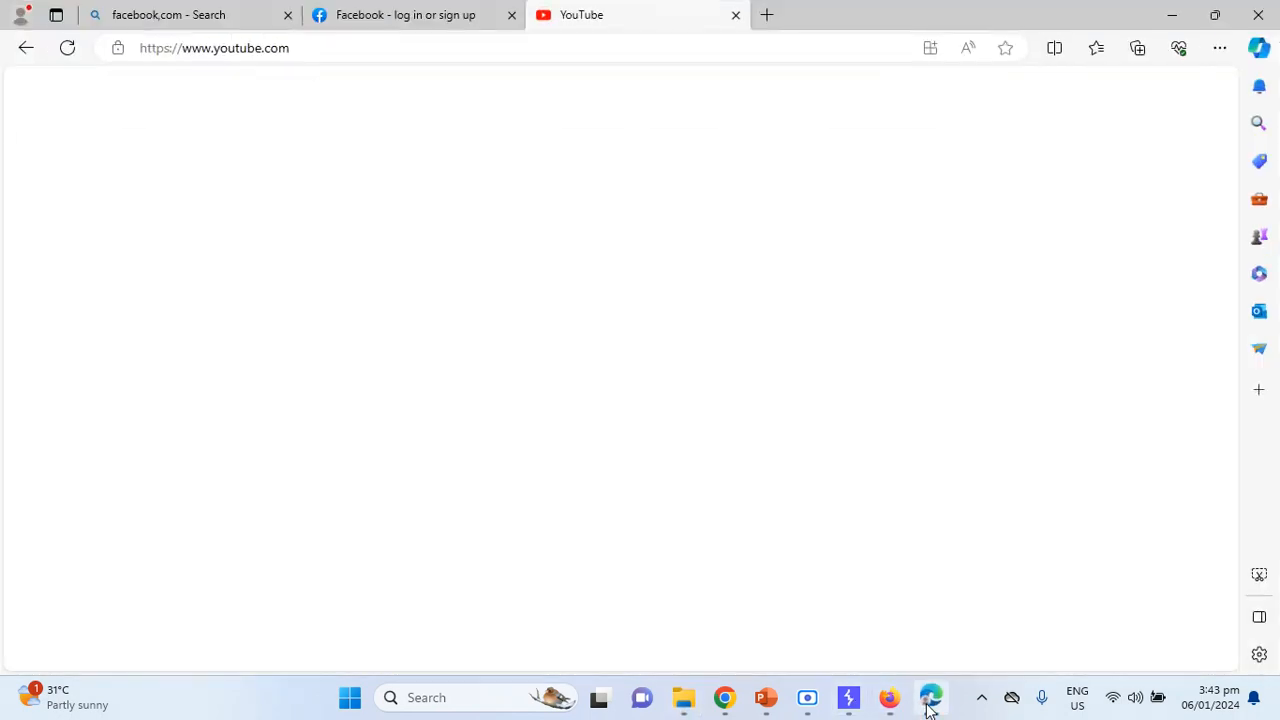
pyautogui.click(457, 14)
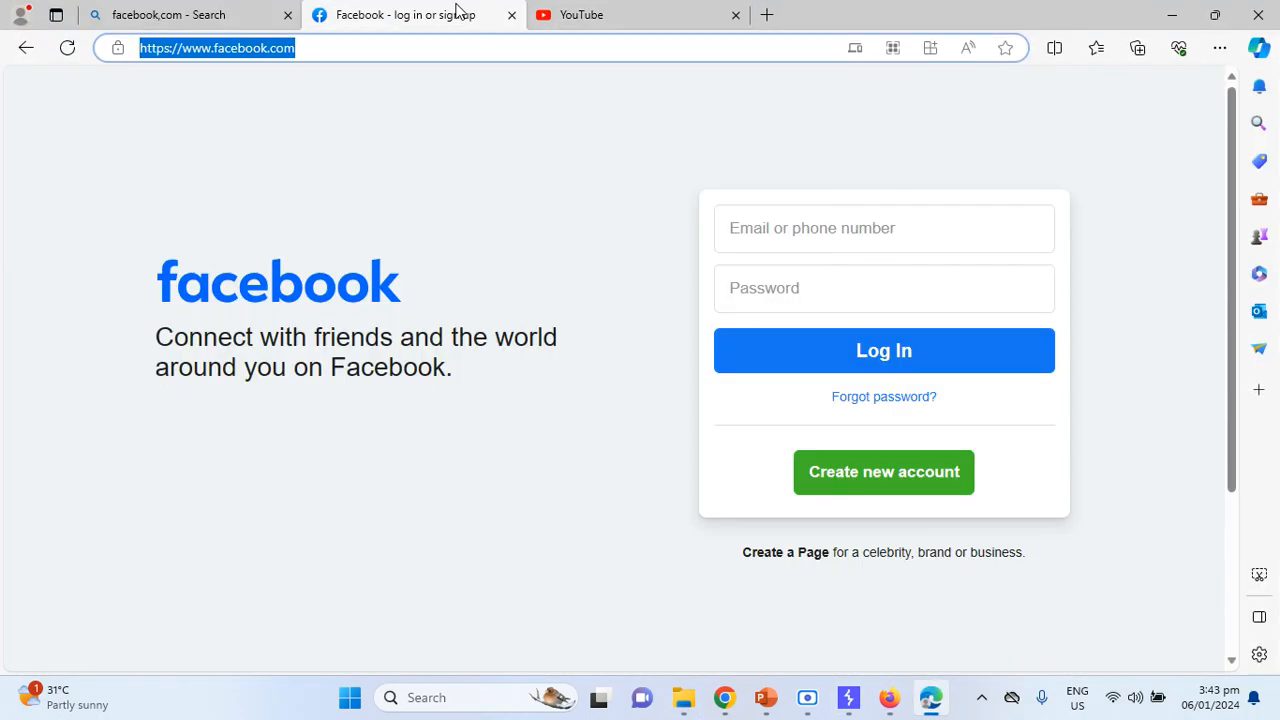
pyautogui.click(634, 26)
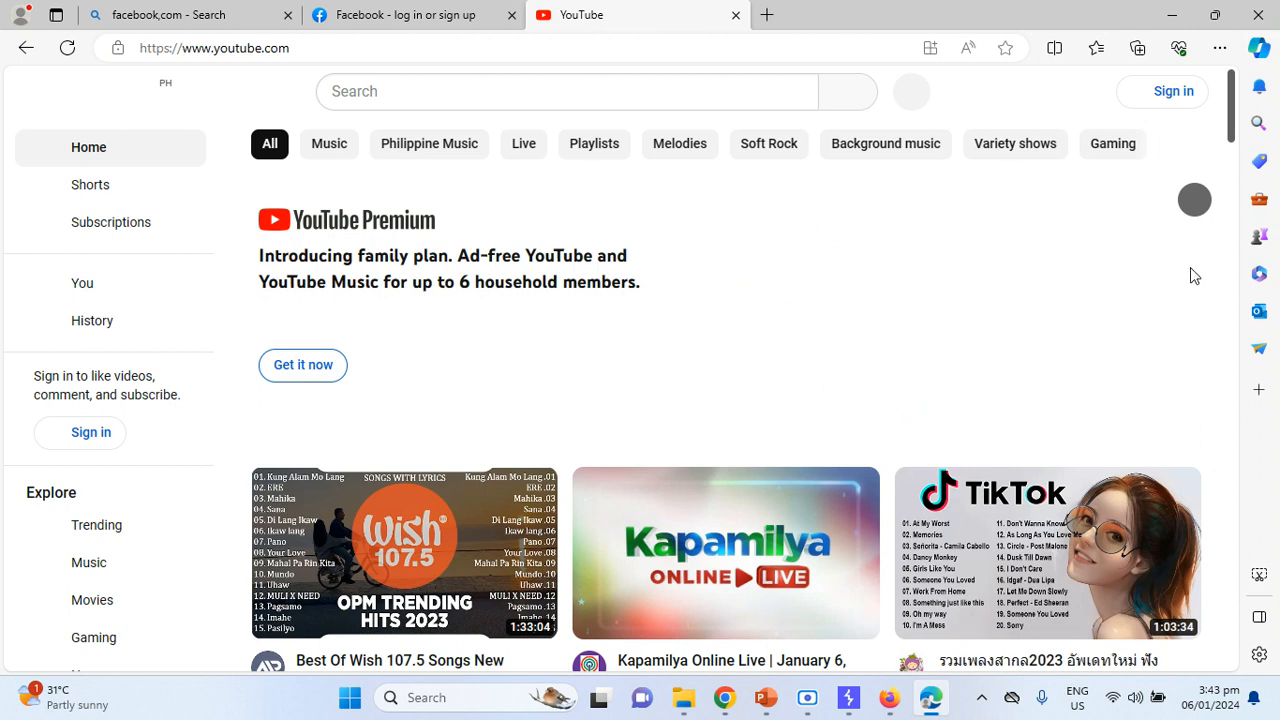
pyautogui.click(430, 20)
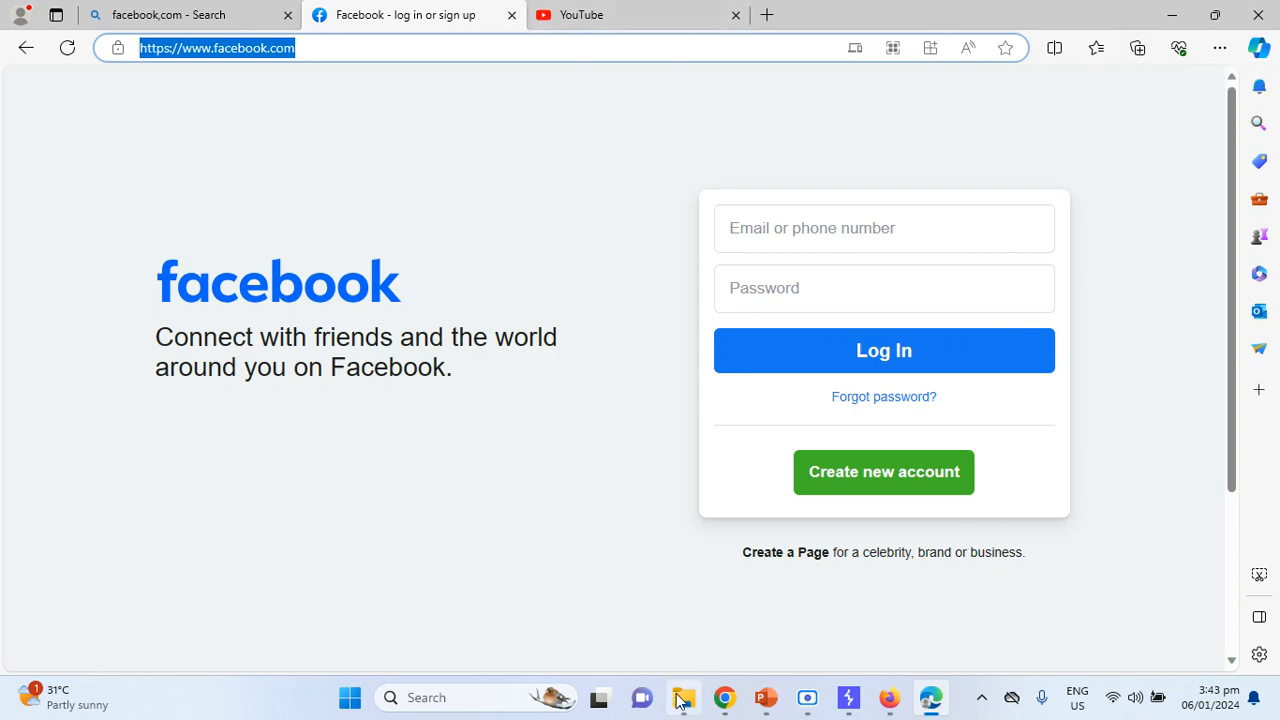
# - Open cacert (1) from the Downloads folder and start importing it, choosing Trusted Root Certification Authorities as the certificate store
pyautogui.moveTo(686, 707)
pyautogui.click(691, 653)
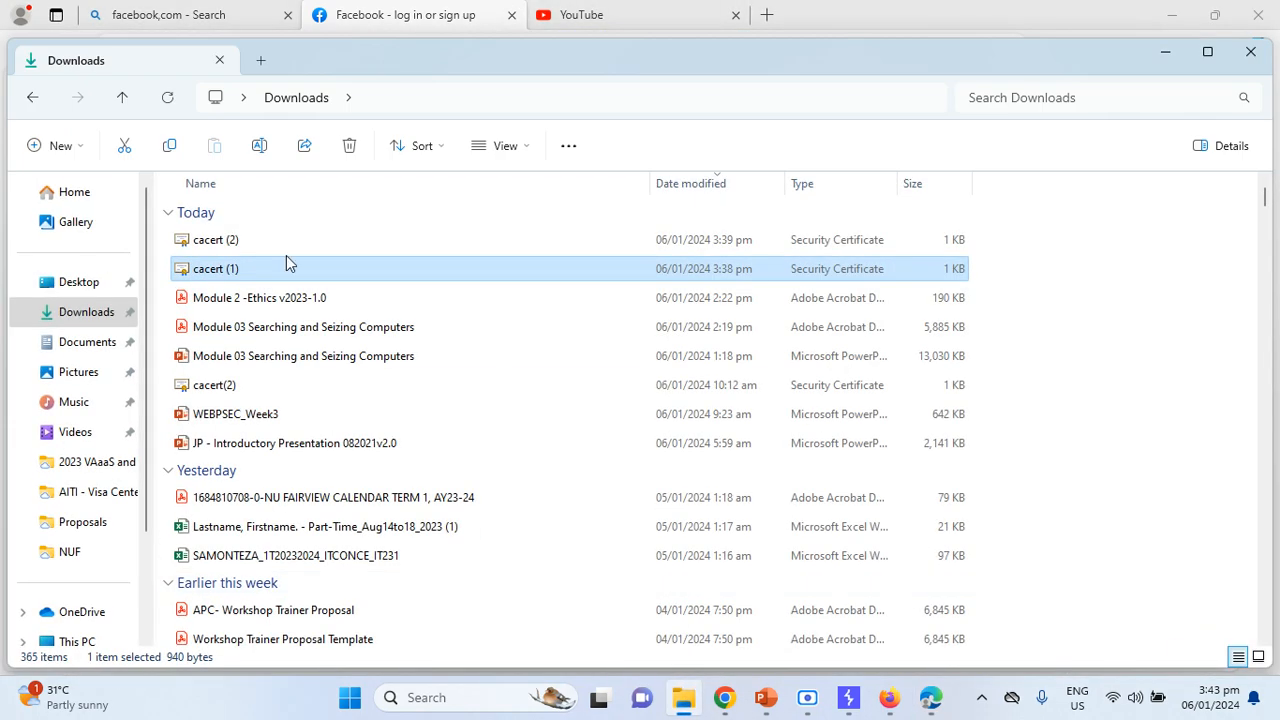
pyautogui.doubleClick(290, 272)
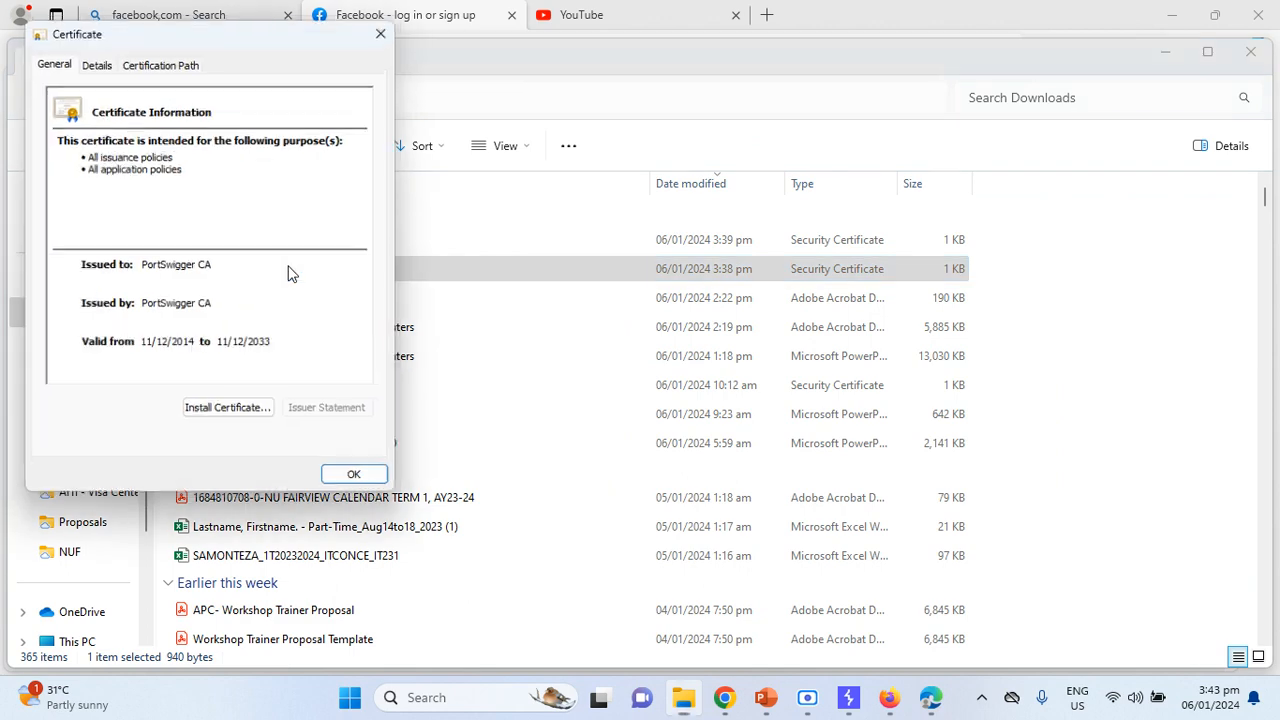
pyautogui.click(234, 411)
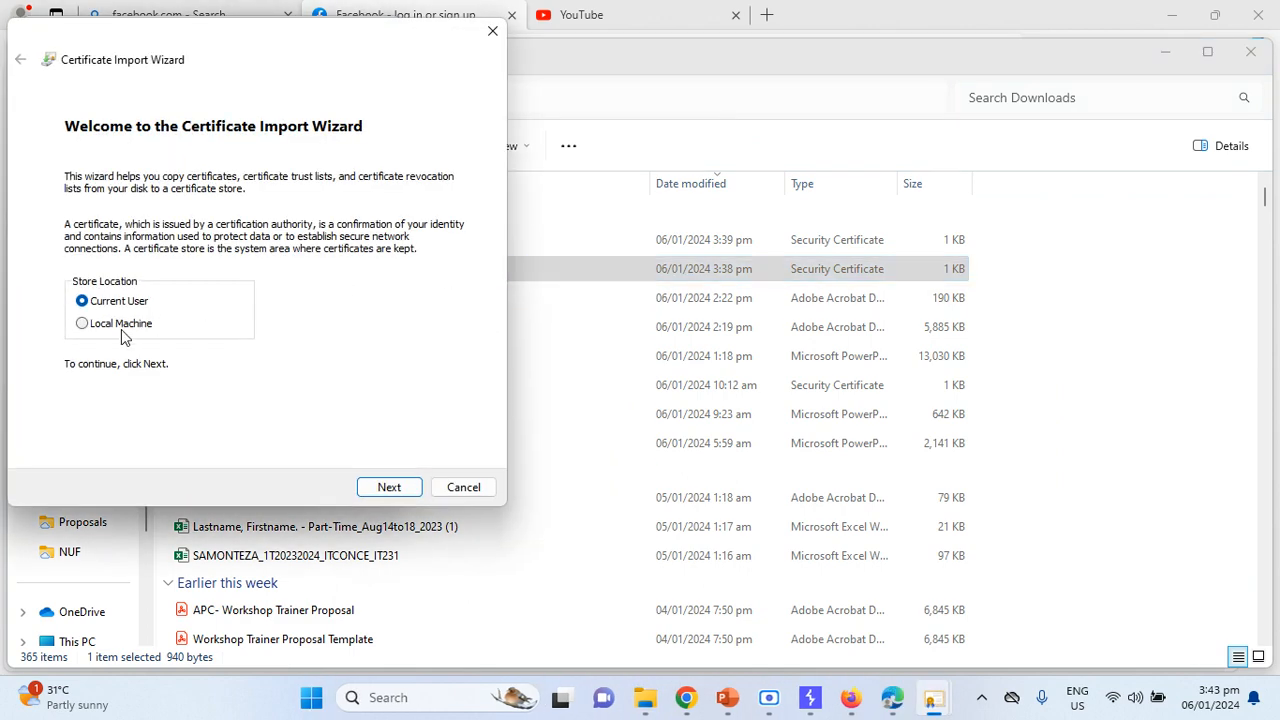
pyautogui.click(389, 489)
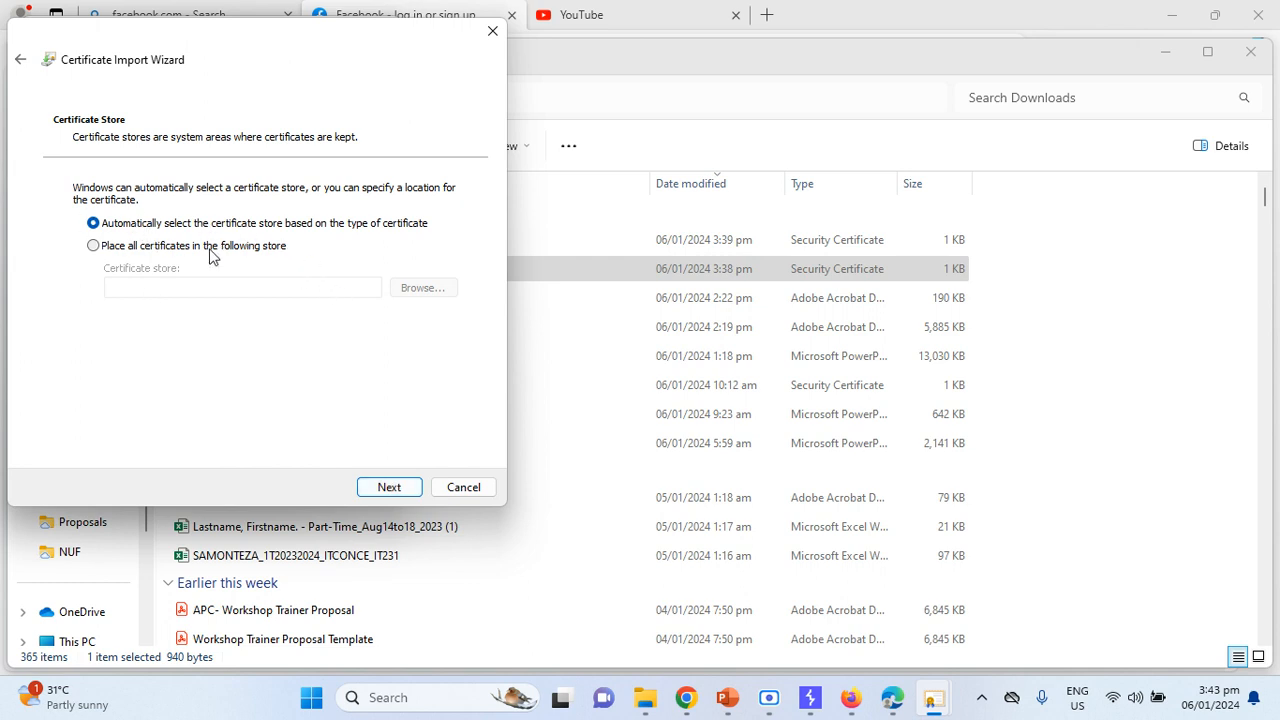
pyautogui.click(212, 248)
pyautogui.click(414, 288)
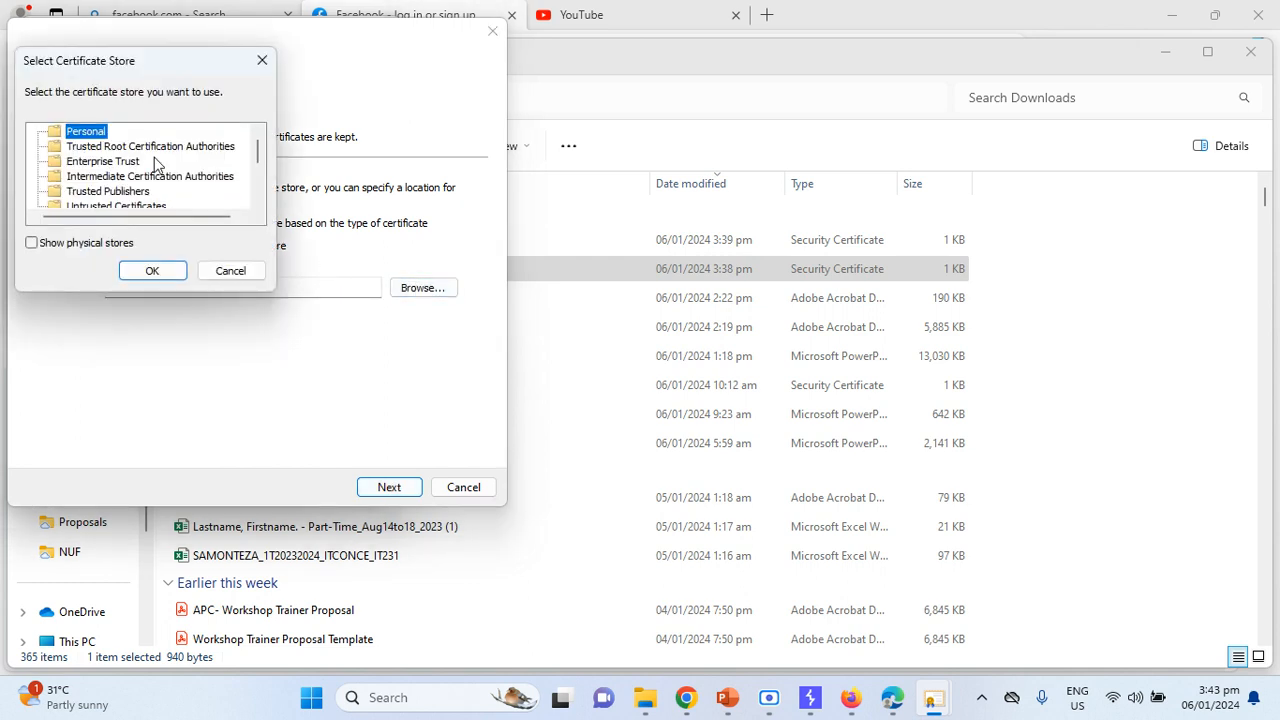
pyautogui.click(131, 148)
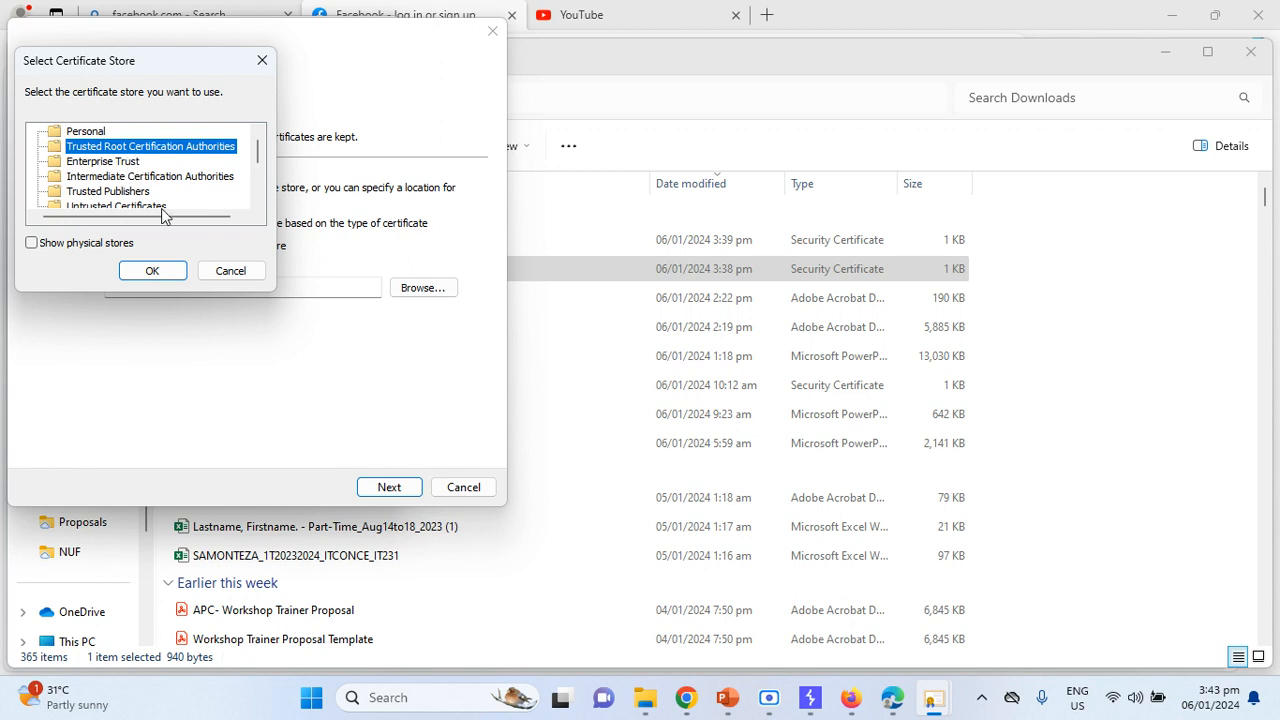
pyautogui.click(150, 273)
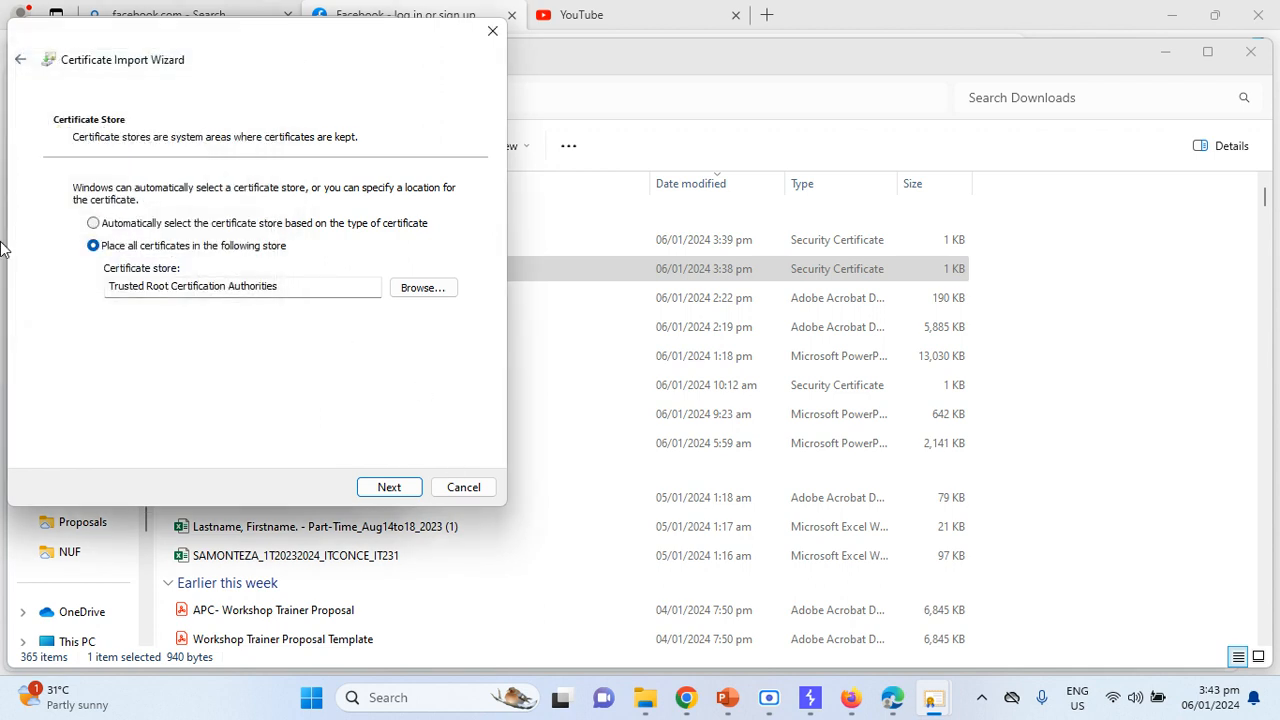
# - Cancel the certificate import and close the certificate dialog and the Downloads window
pyautogui.click(464, 487)
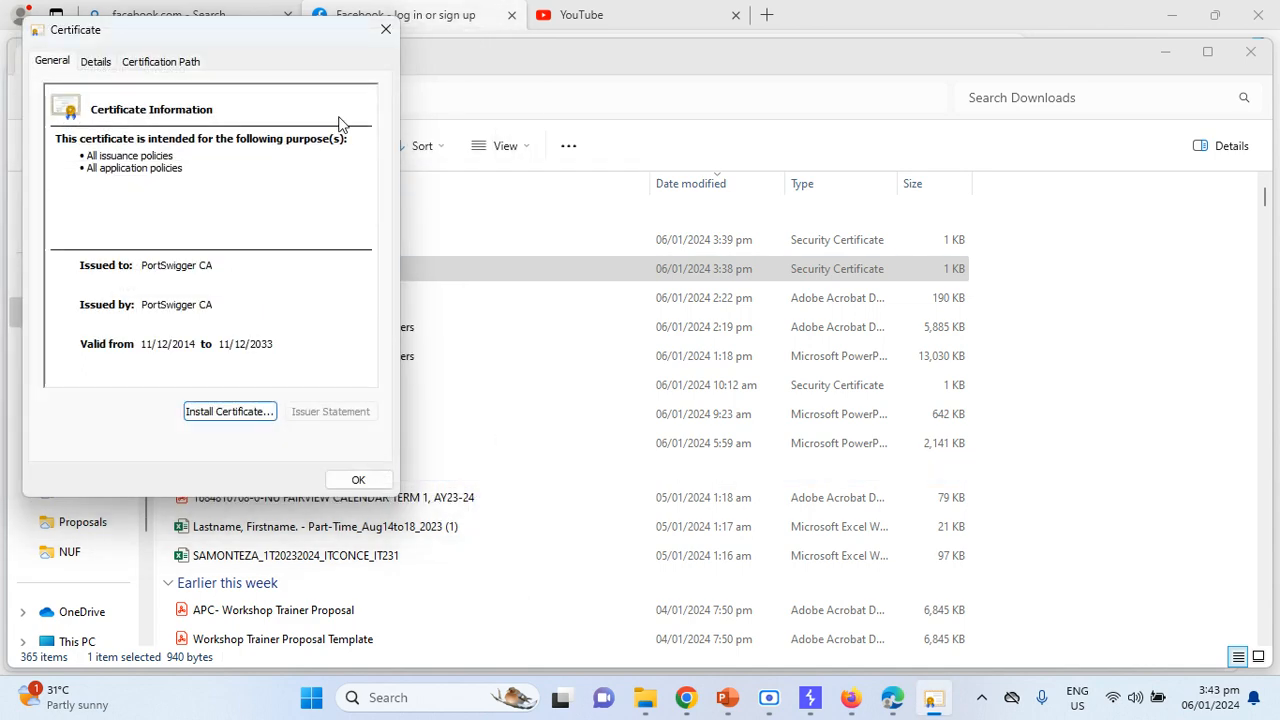
pyautogui.click(388, 32)
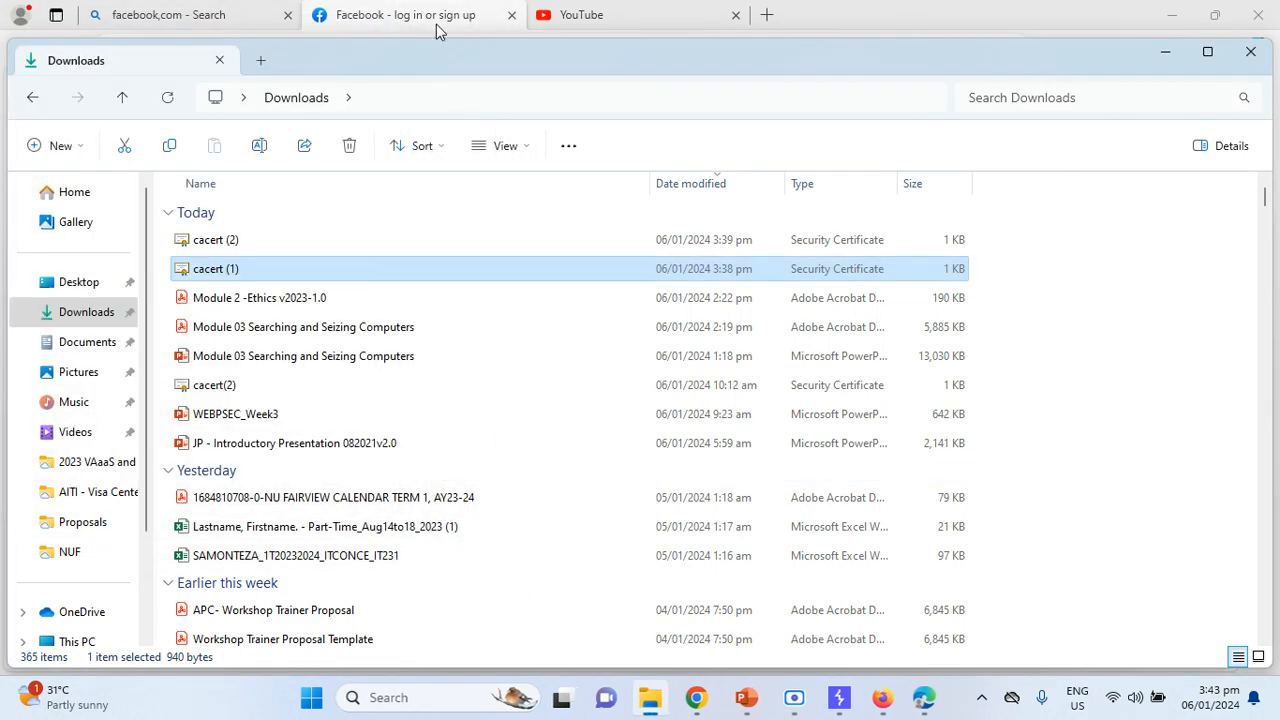
pyautogui.click(1250, 52)
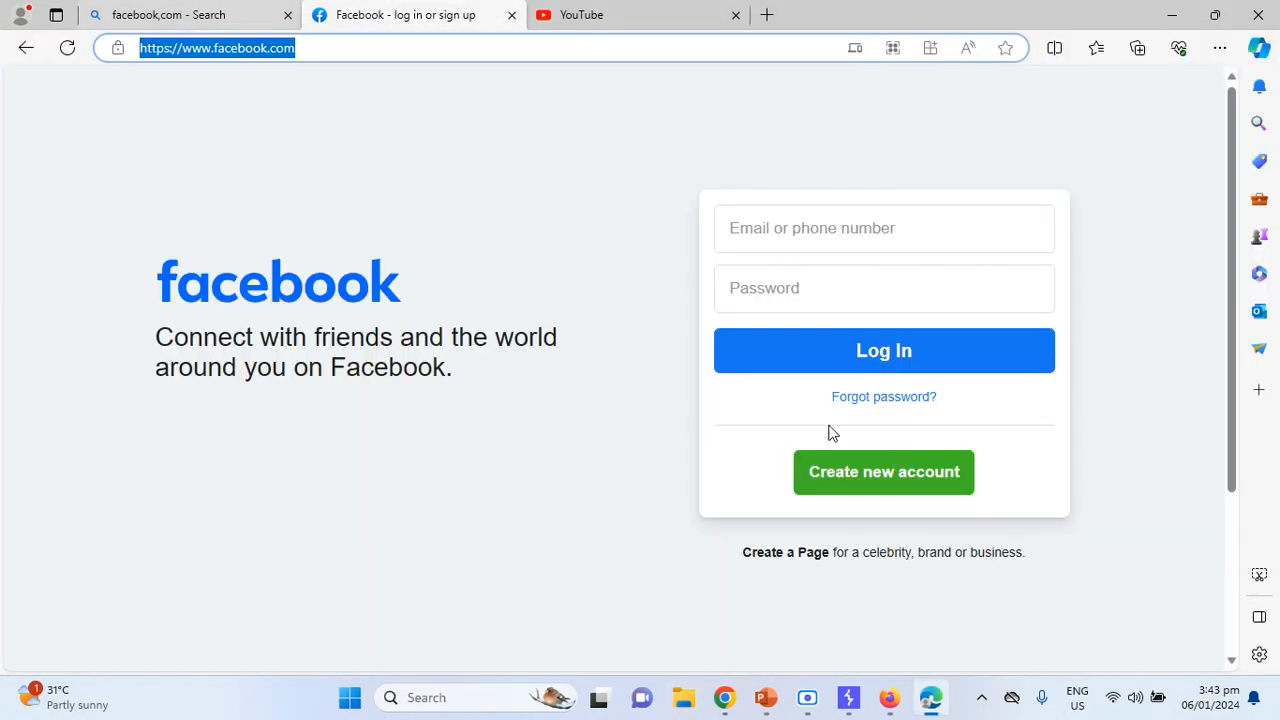
# - Switch to the PowerPoint slide show, then bring up the Scre.io screen recorder window
pyautogui.click(765, 700)
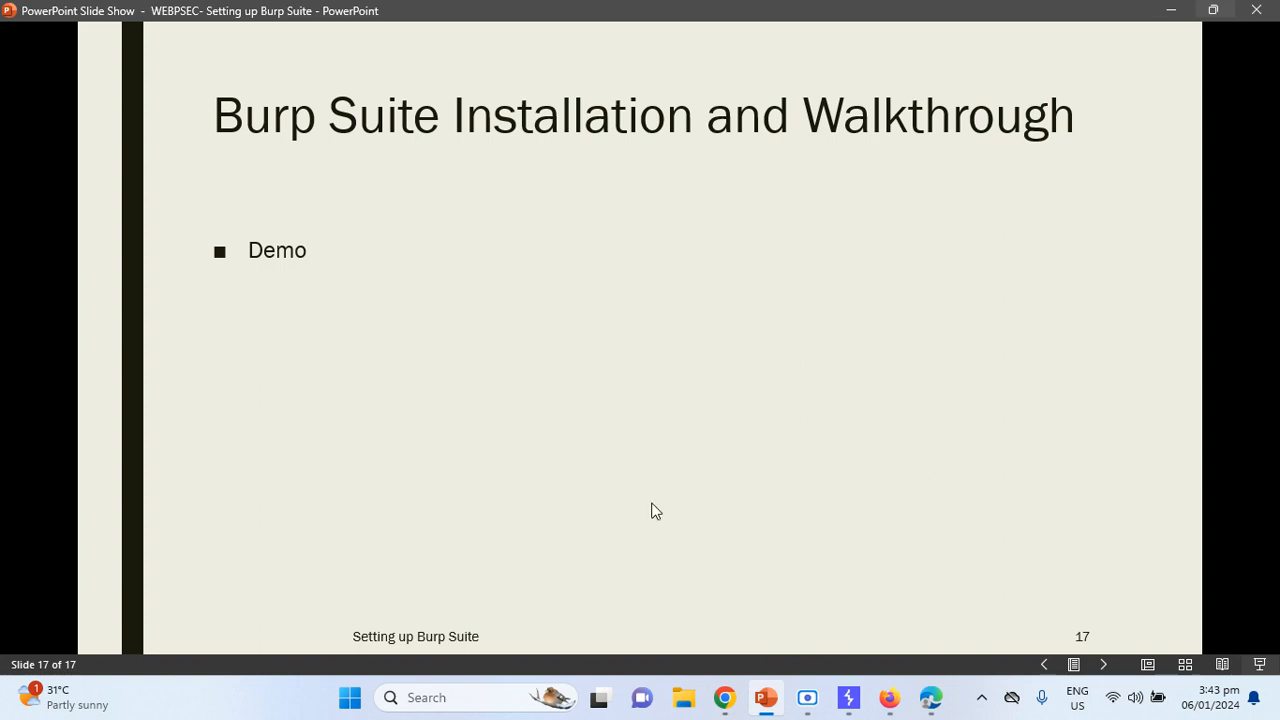
pyautogui.click(807, 697)
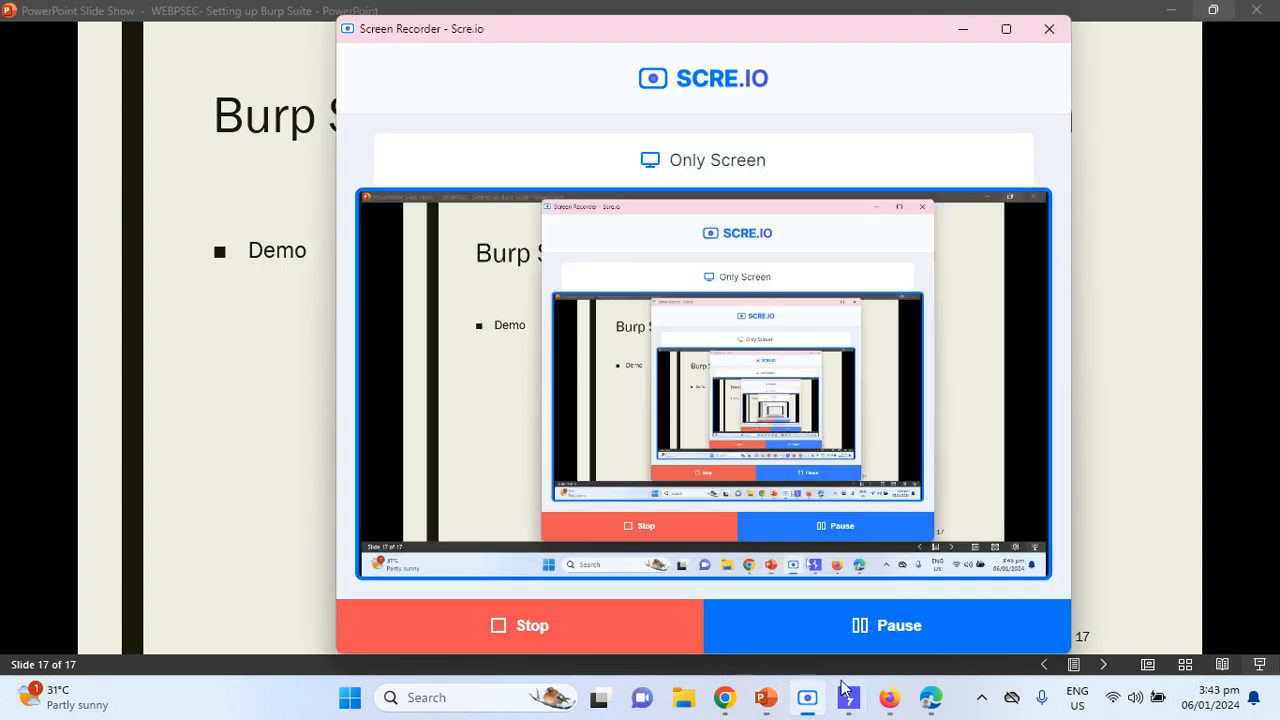